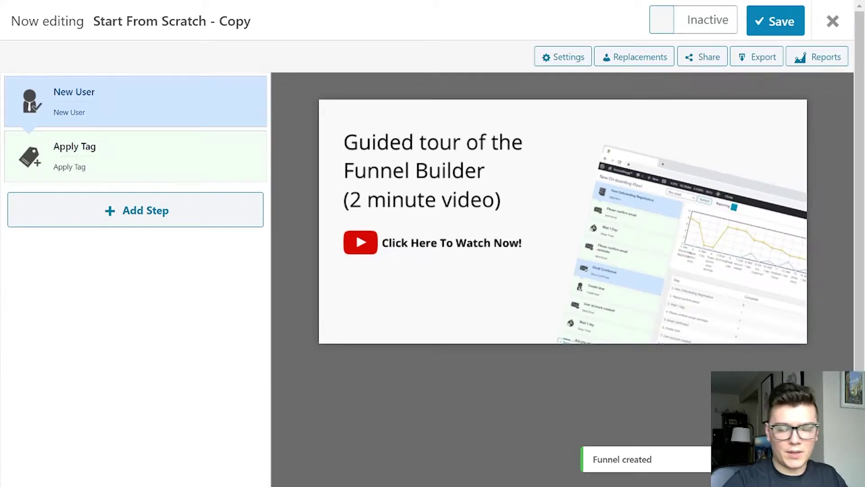
Replace the funnel's New User benchmark with a Tag Applied benchmark placed before the Apply Tag action
{"action": "mouse_move", "coordinate": [146, 120]}
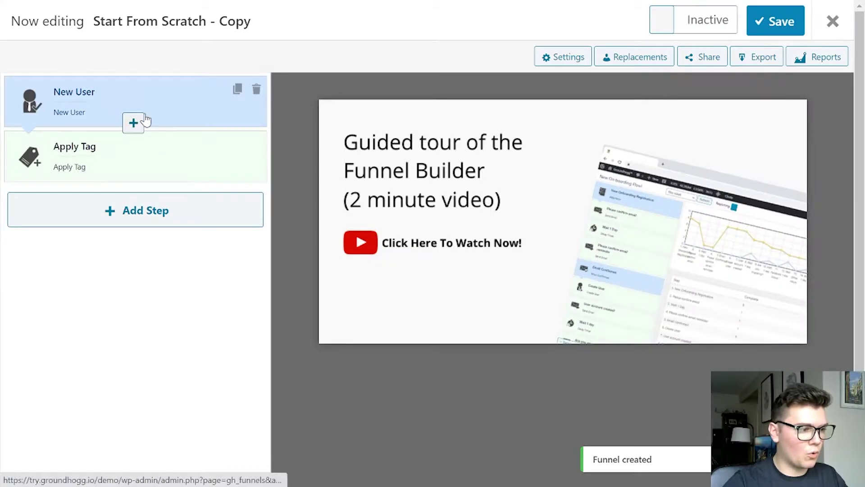
{"action": "left_click", "coordinate": [175, 121]}
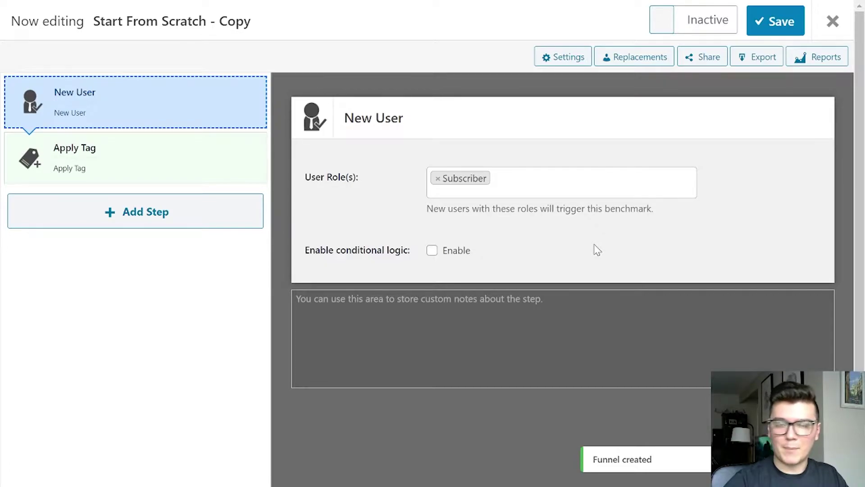
{"action": "left_click", "coordinate": [218, 162]}
{"action": "left_click", "coordinate": [181, 114]}
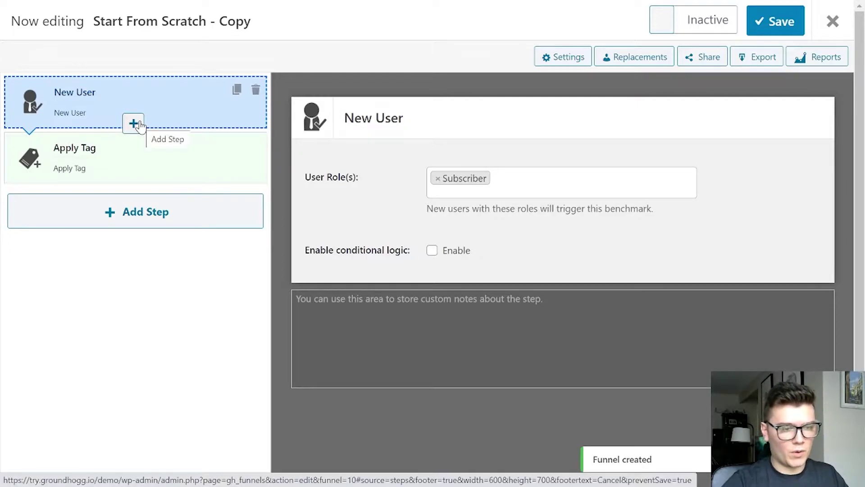
{"action": "left_click", "coordinate": [133, 123]}
{"action": "scroll", "coordinate": [469, 245], "scroll_direction": "down", "scroll_amount": 1}
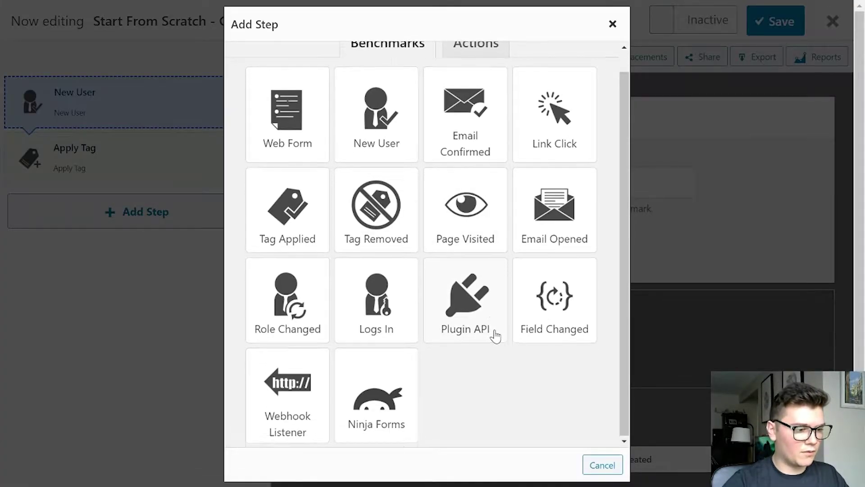
{"action": "scroll", "coordinate": [496, 335], "scroll_direction": "up", "scroll_amount": 1}
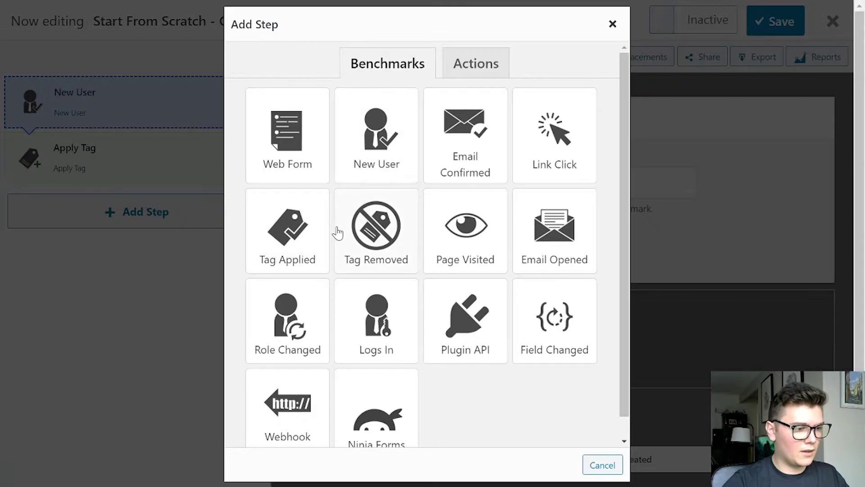
{"action": "left_click", "coordinate": [316, 231]}
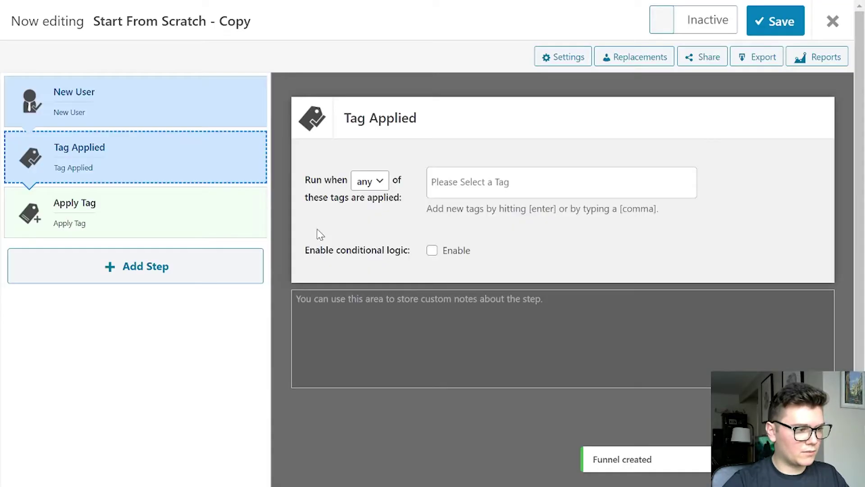
{"action": "left_click", "coordinate": [256, 89]}
{"action": "left_click", "coordinate": [497, 78]}
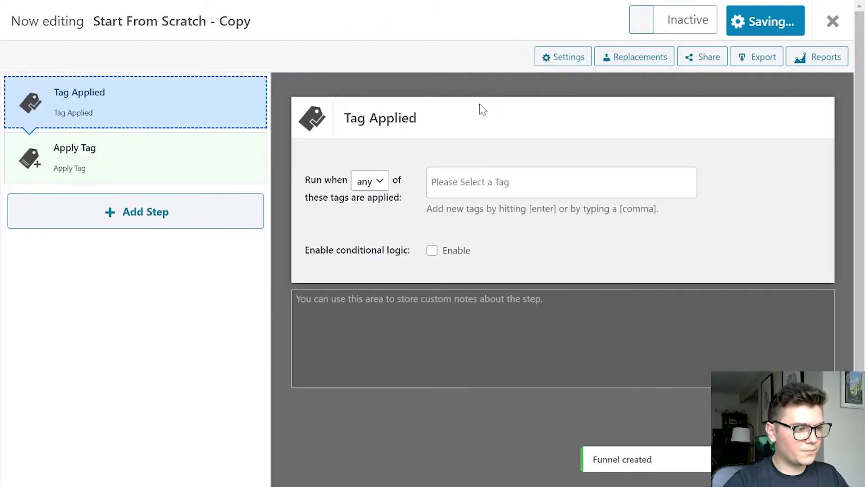
Rename the funnel as NPS FUNNEL
{"action": "left_click", "coordinate": [148, 22]}
{"action": "left_click_drag", "start_coordinate": [175, 20], "coordinate": [17, 21]}
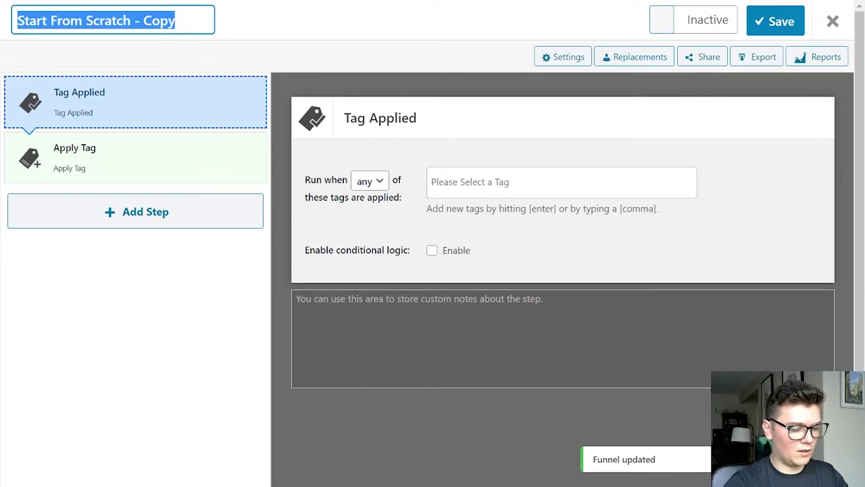
{"action": "type", "text": "NPS FUNNEL"}
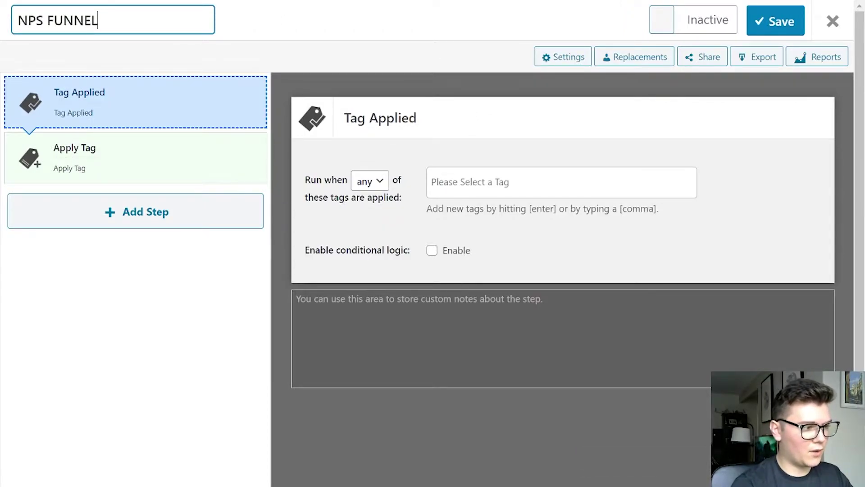
{"action": "key", "text": "Return"}
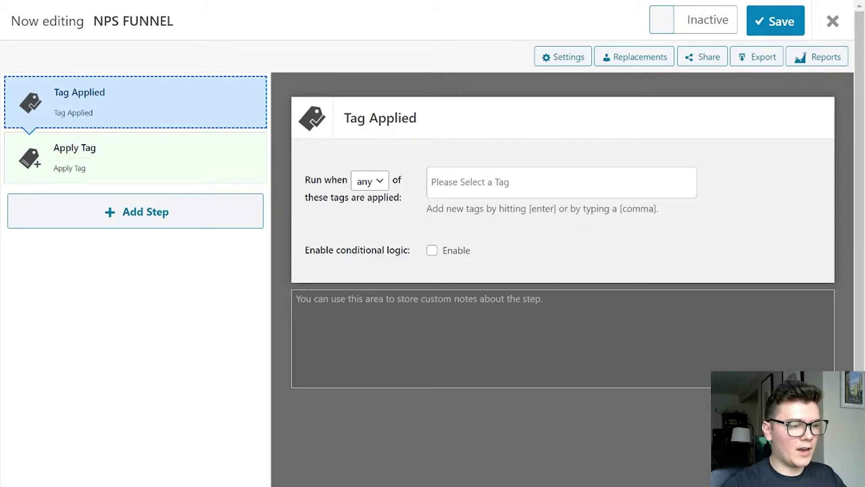
Set the Tag Applied benchmark to run when the existing Marketable tag is applied
{"action": "left_click", "coordinate": [559, 190]}
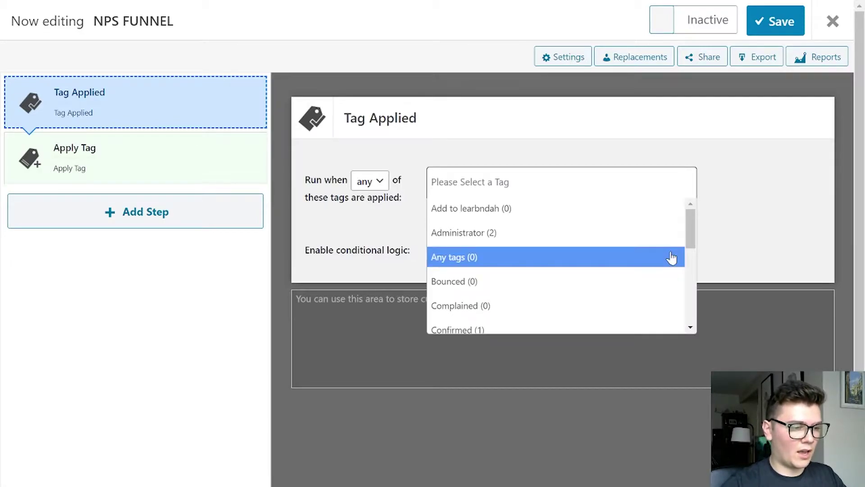
{"action": "type", "text": "Mar"}
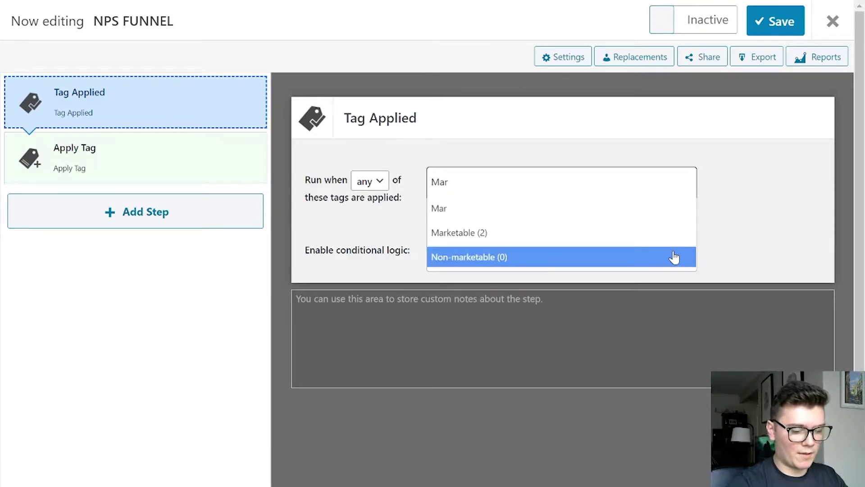
{"action": "key", "text": "Up"}
{"action": "key", "text": "Return"}
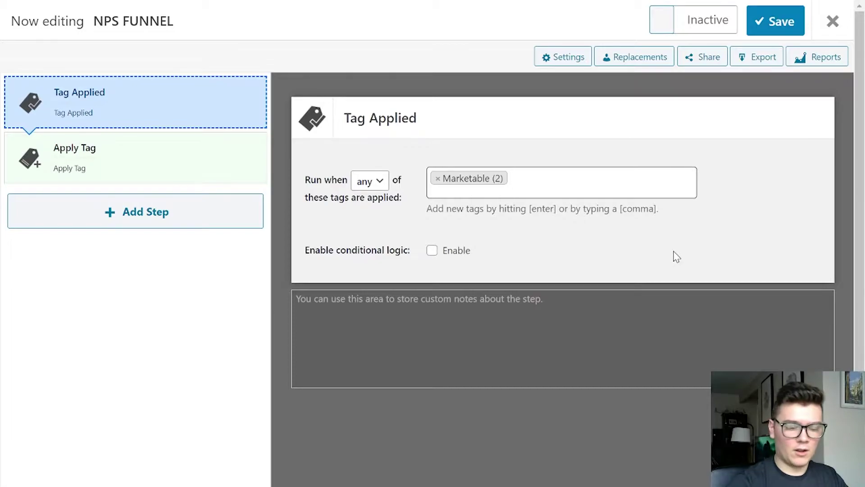
Remove the Marketable tag from the Tag Applied benchmark and enter a new Customer tag in its place
{"action": "key", "text": "BackSpace"}
{"action": "key", "text": "BackSpace"}
{"action": "key", "text": "BackSpace"}
{"action": "key", "text": "BackSpace"}
{"action": "key", "text": "BackSpace"}
{"action": "key", "text": "BackSpace"}
{"action": "key", "text": "BackSpace"}
{"action": "key", "text": "BackSpace"}
{"action": "key", "text": "BackSpace"}
{"action": "key", "text": "BackSpace"}
{"action": "key", "text": "BackSpace"}
{"action": "key", "text": "BackSpace"}
{"action": "key", "text": "BackSpace"}
{"action": "key", "text": "BackSpace"}
{"action": "key", "text": "BackSpace"}
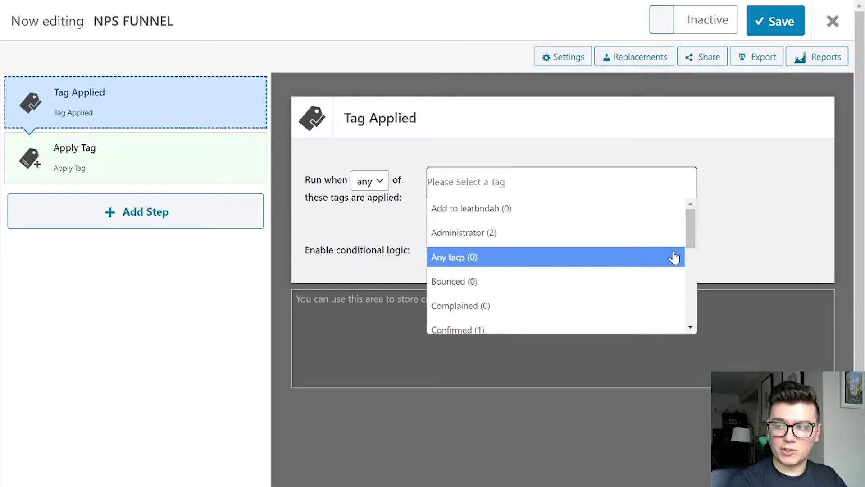
{"action": "type", "text": "Customer"}
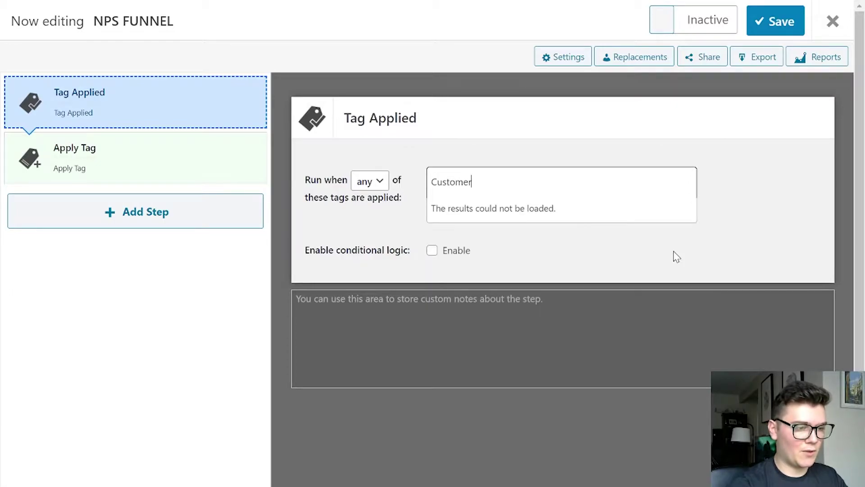
{"action": "key", "text": "Return"}
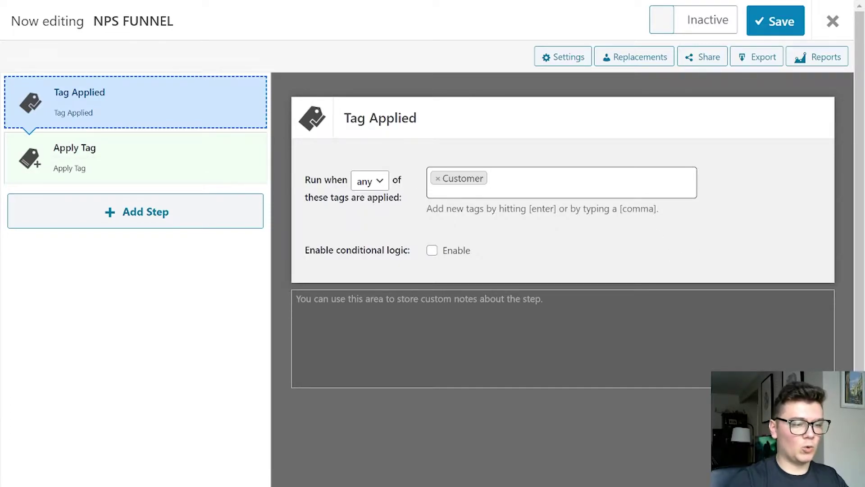
Replace the Customer tag in the Tag Applied benchmark with the existing Marketable tag
{"action": "left_click", "coordinate": [437, 179]}
{"action": "scroll", "coordinate": [573, 282], "scroll_direction": "down", "scroll_amount": 5}
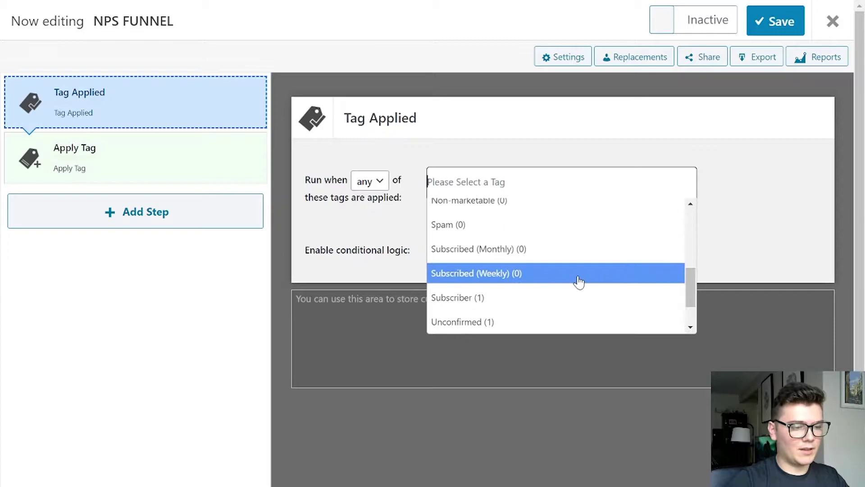
{"action": "scroll", "coordinate": [564, 293], "scroll_direction": "up", "scroll_amount": 3}
{"action": "scroll", "coordinate": [564, 289], "scroll_direction": "up", "scroll_amount": 2}
{"action": "scroll", "coordinate": [559, 289], "scroll_direction": "down", "scroll_amount": 2}
{"action": "left_click", "coordinate": [548, 264]}
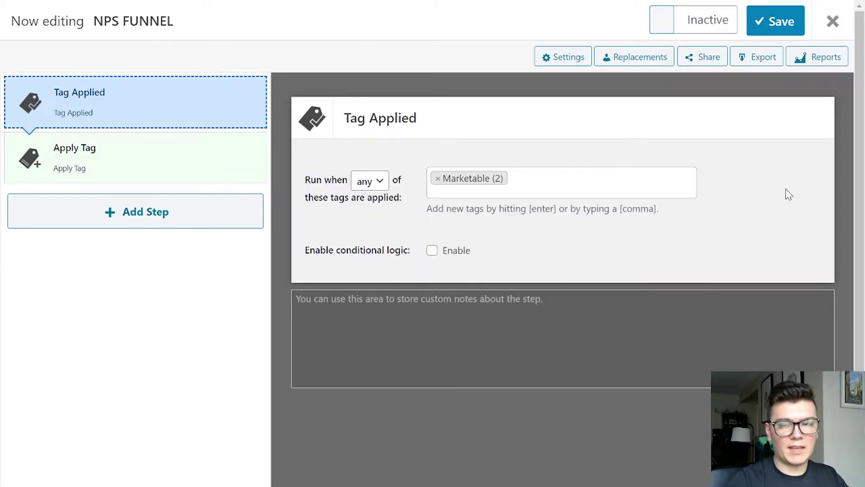
{"action": "scroll", "coordinate": [827, 201], "scroll_direction": "down", "scroll_amount": 2}
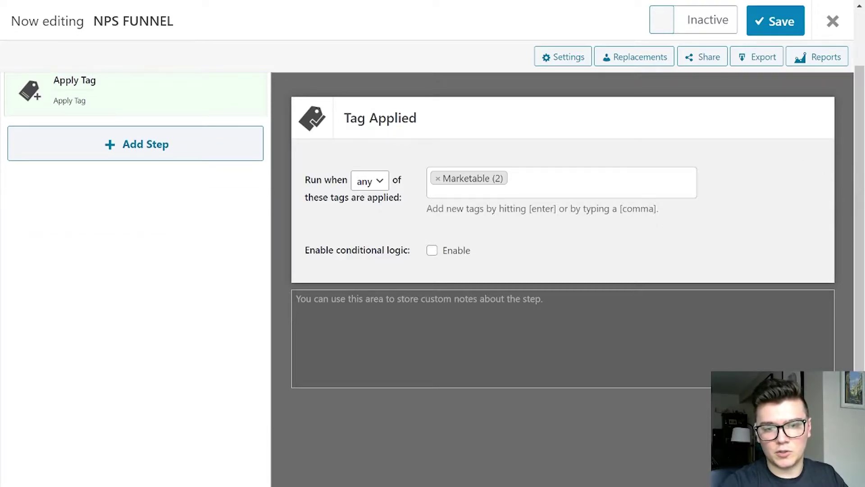
{"action": "scroll", "coordinate": [135, 128], "scroll_direction": "up", "scroll_amount": 2}
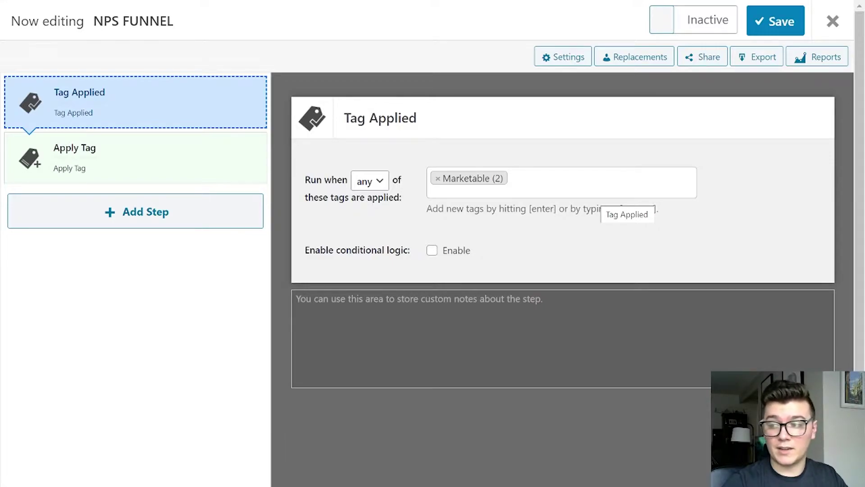
Rename the Tag Applied benchmark as "Joins the list!"
{"action": "mouse_move", "coordinate": [125, 120]}
{"action": "left_click", "coordinate": [361, 118]}
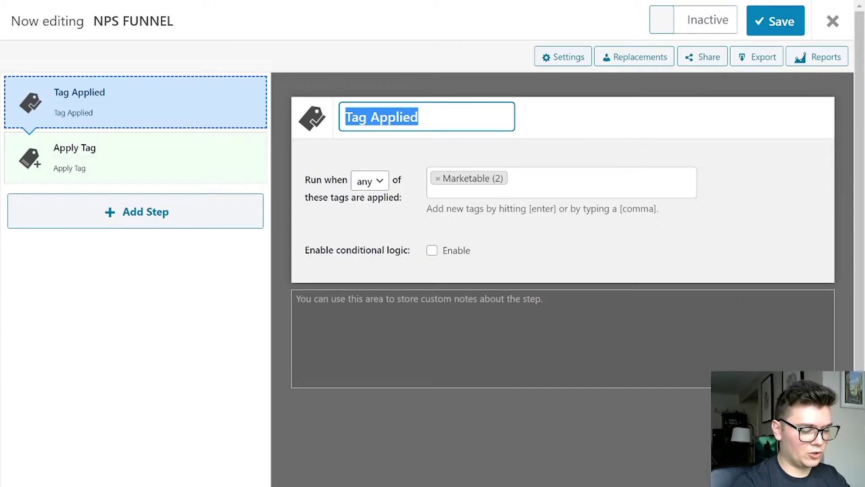
{"action": "type", "text": "Joins"}
{"action": "key", "text": "BackSpace"}
{"action": "key", "text": "BackSpace"}
{"action": "key", "text": "BackSpace"}
{"action": "key", "text": "BackSpace"}
{"action": "key", "text": "BackSpace"}
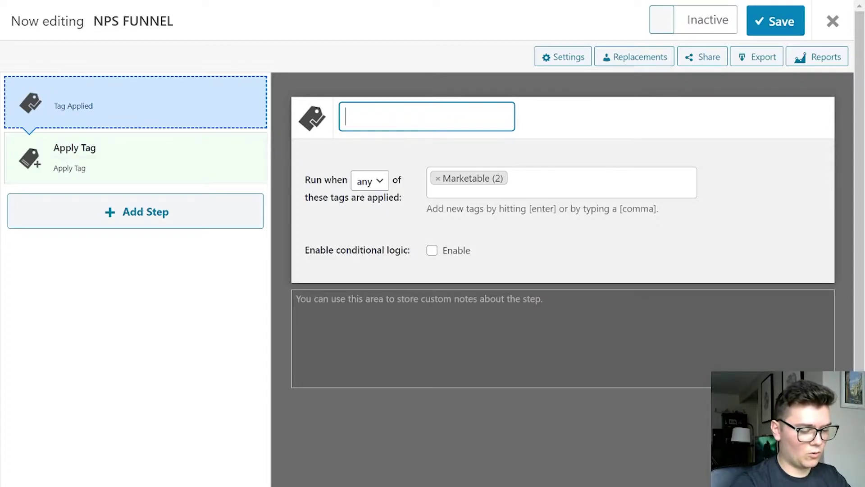
{"action": "type", "text": "Joins"}
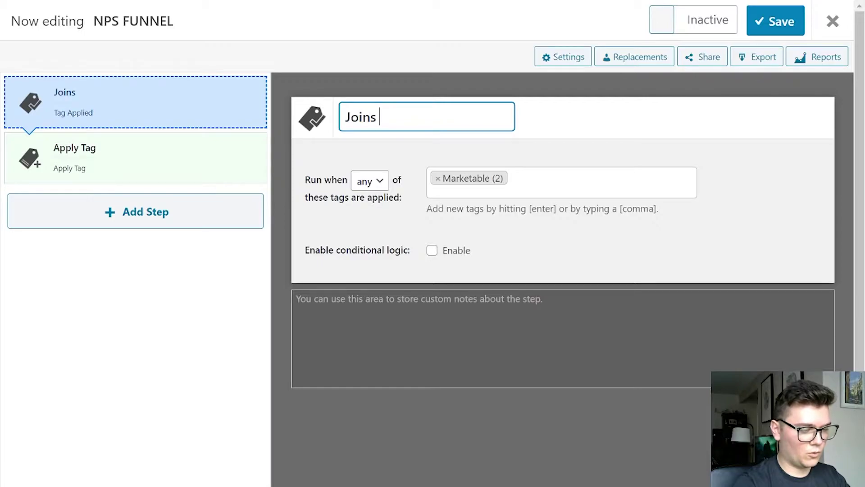
{"action": "type", "text": " the List"}
{"action": "key", "text": "BackSpace"}
{"action": "key", "text": "BackSpace"}
{"action": "key", "text": "BackSpace"}
{"action": "key", "text": "BackSpace"}
{"action": "type", "text": "list!"}
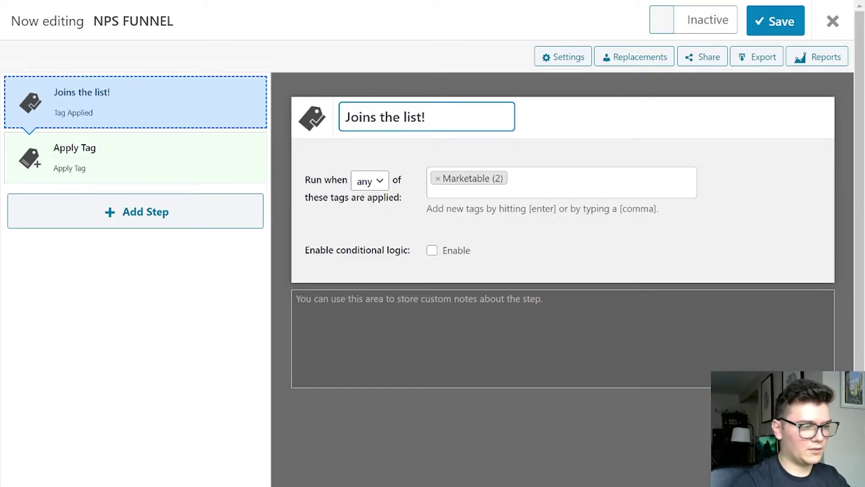
{"action": "left_click", "coordinate": [605, 120]}
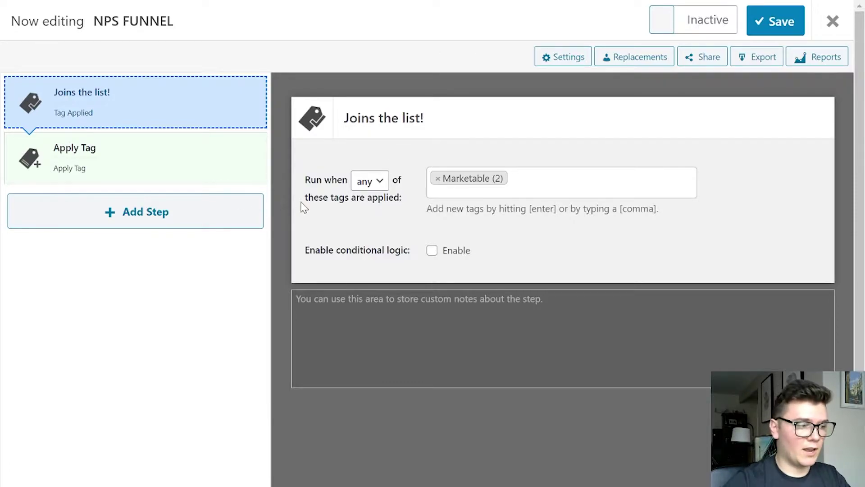
Delete the Apply Tag action from the funnel
{"action": "mouse_move", "coordinate": [214, 170]}
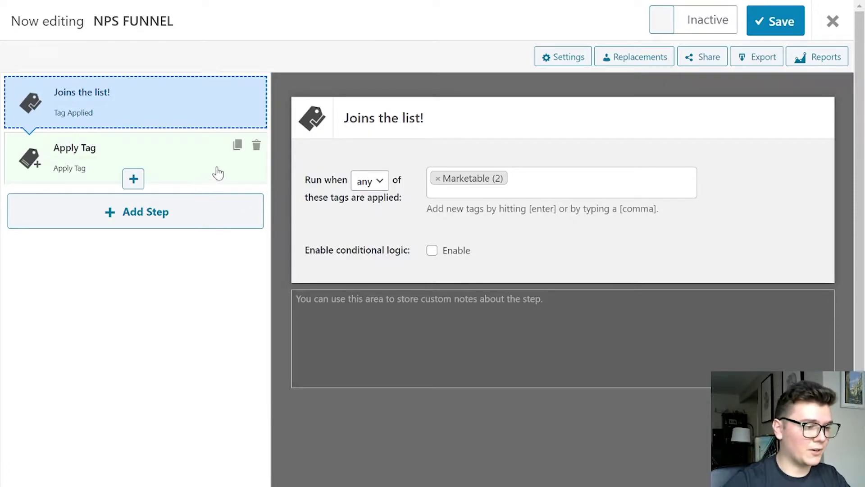
{"action": "left_click", "coordinate": [256, 146]}
{"action": "left_click", "coordinate": [498, 77]}
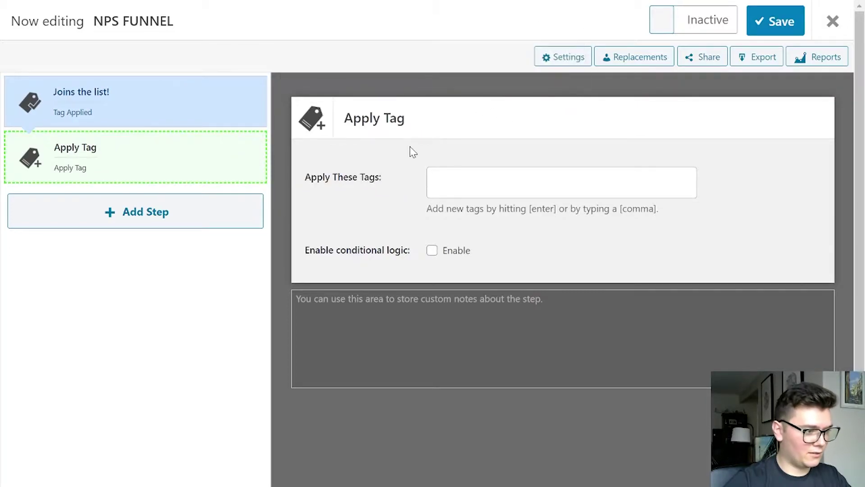
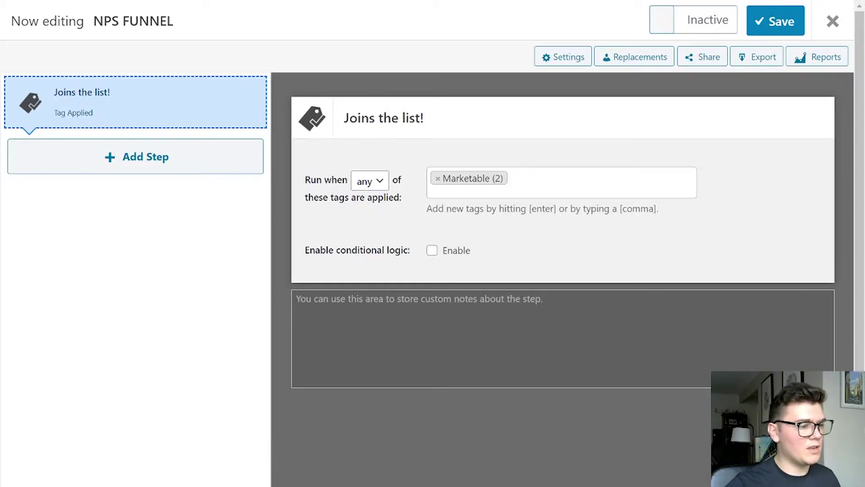
Add a Delay Timer action after the "Joins the list!" benchmark
{"action": "left_click", "coordinate": [182, 171]}
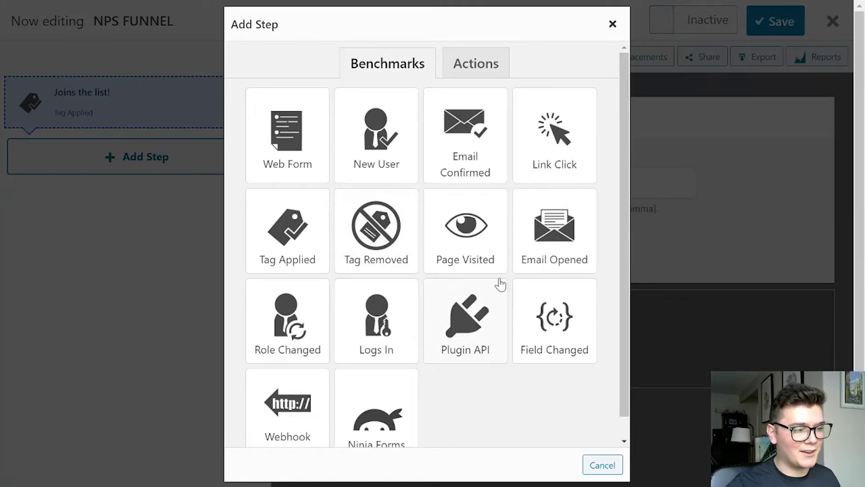
{"action": "left_click", "coordinate": [474, 68]}
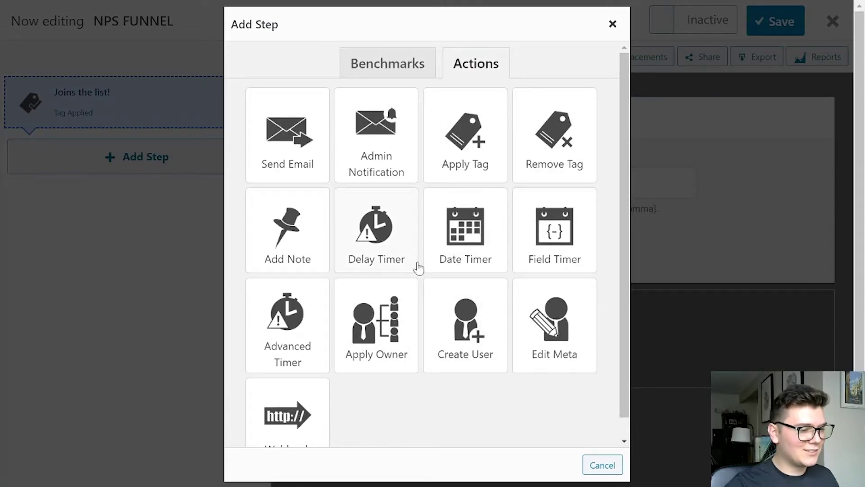
{"action": "left_click", "coordinate": [397, 252]}
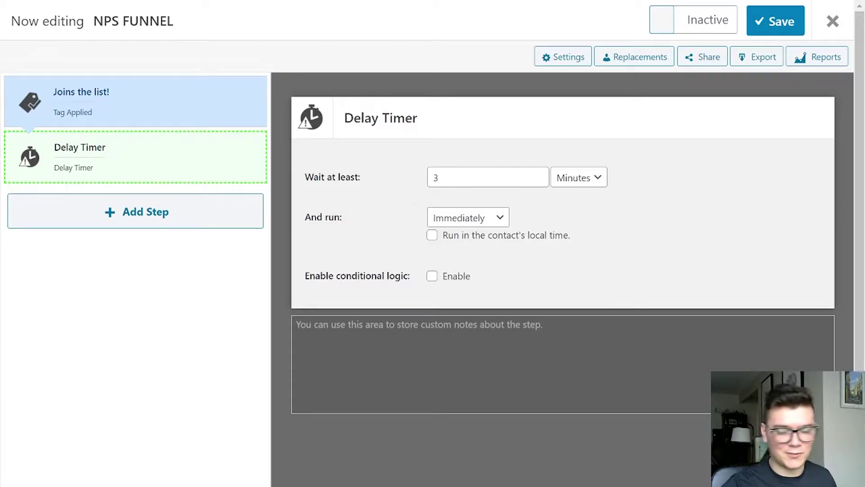
Set the Delay Timer to wait at least 1 month
{"action": "left_click", "coordinate": [536, 177]}
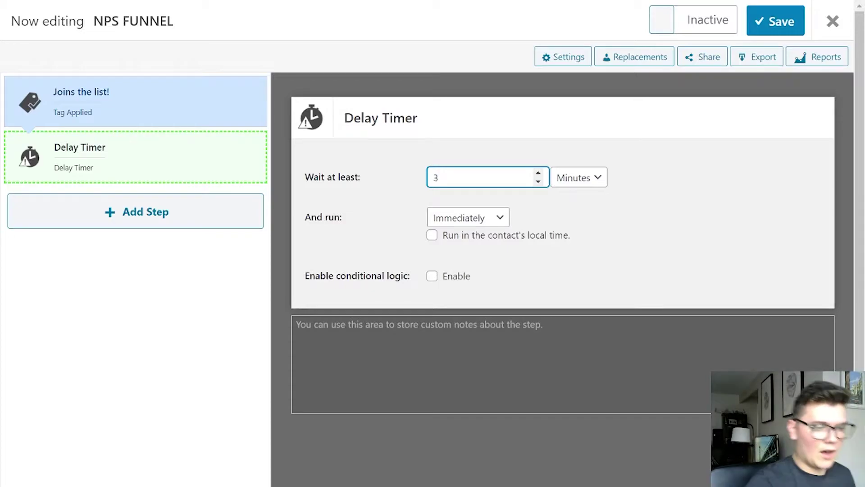
{"action": "key", "text": "BackSpace"}
{"action": "type", "text": "1"}
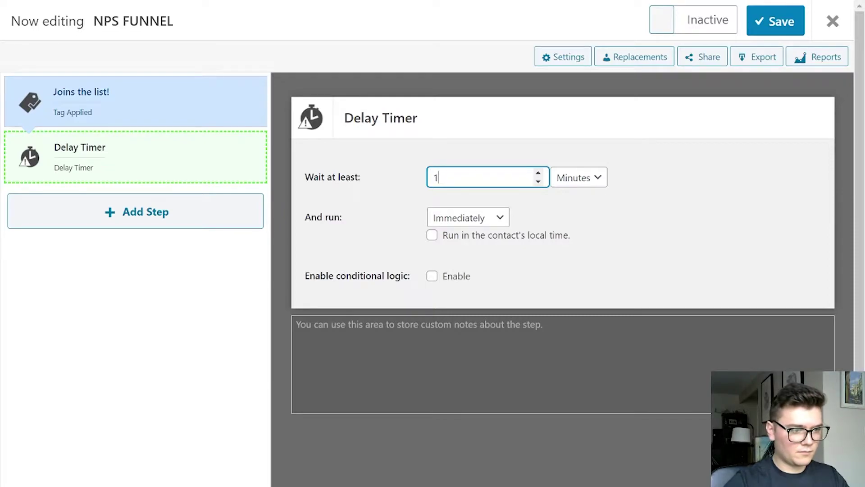
{"action": "left_click", "coordinate": [576, 181]}
{"action": "left_click", "coordinate": [574, 285]}
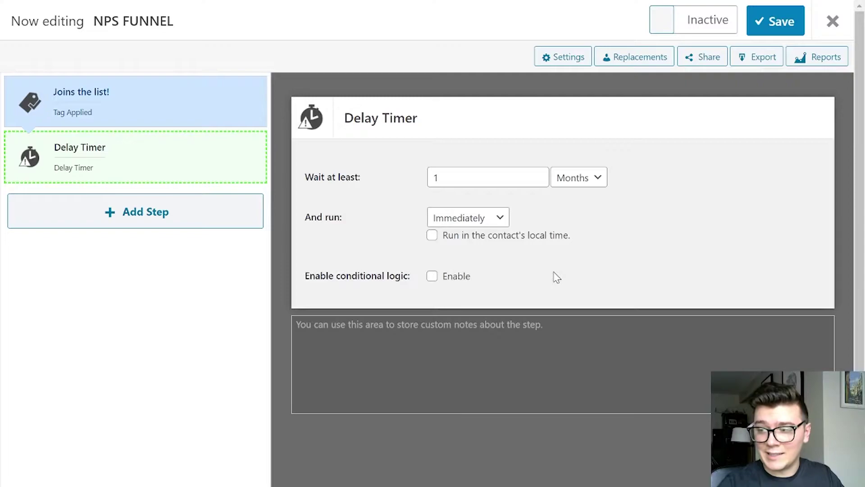
Set the Delay Timer to run at a time of day, 09:00 AM
{"action": "left_click", "coordinate": [471, 223]}
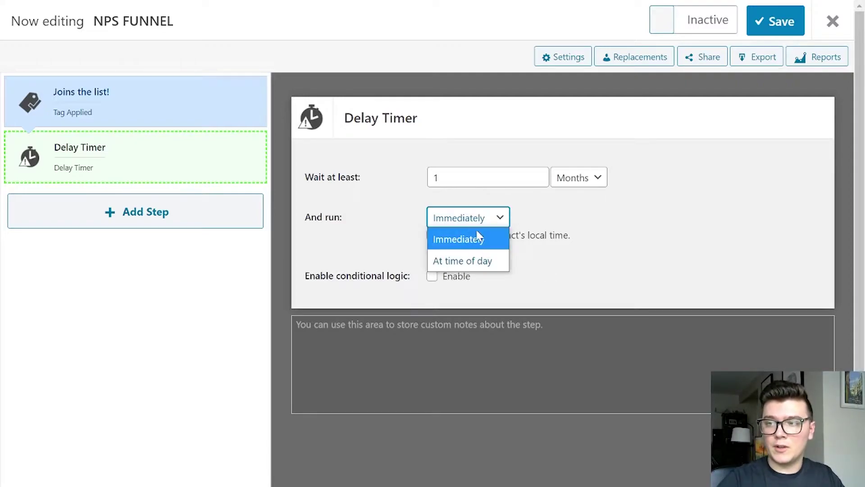
{"action": "left_click", "coordinate": [481, 260]}
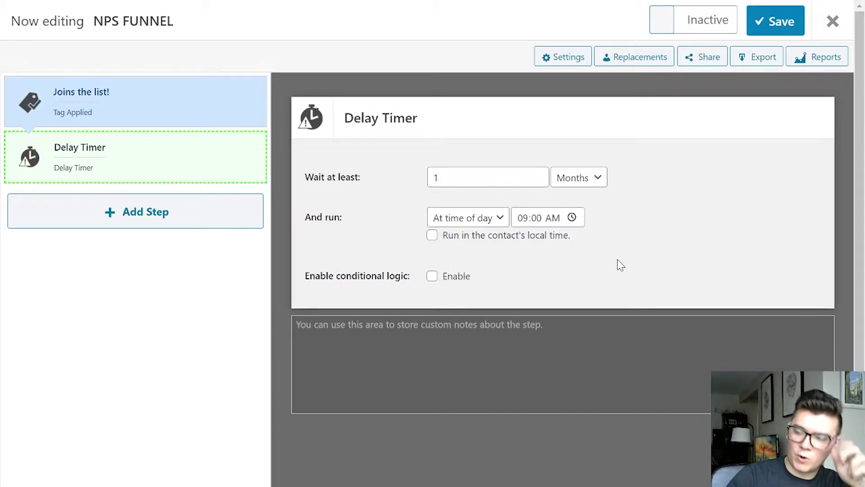
{"action": "left_click", "coordinate": [530, 220]}
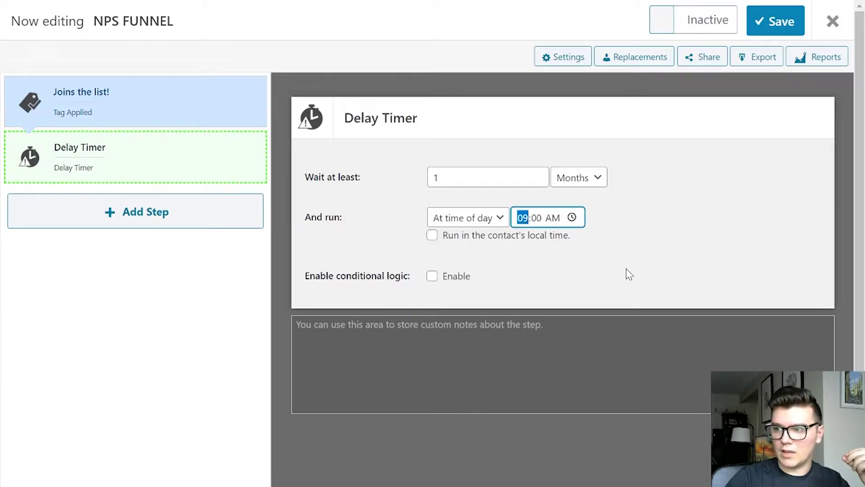
{"action": "left_click", "coordinate": [598, 230]}
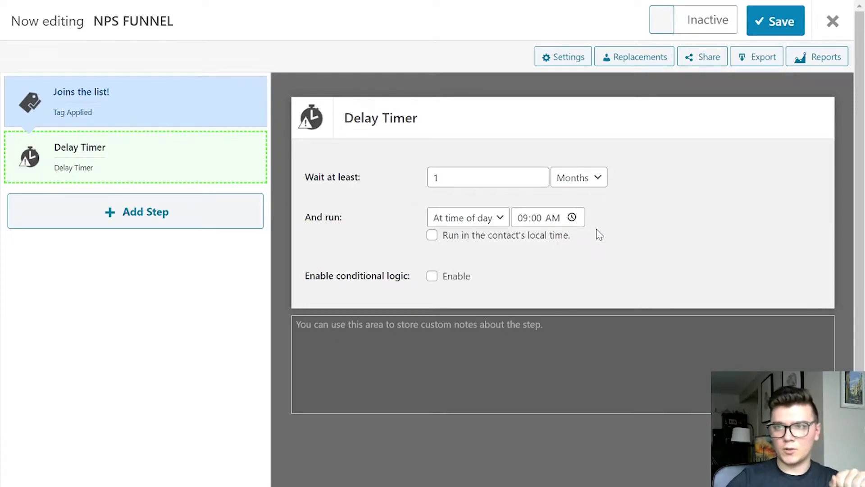
Switch to the Groundhogg Academy browser window, look through its course catalog, and close that window
{"action": "mouse_move", "coordinate": [432, 5]}
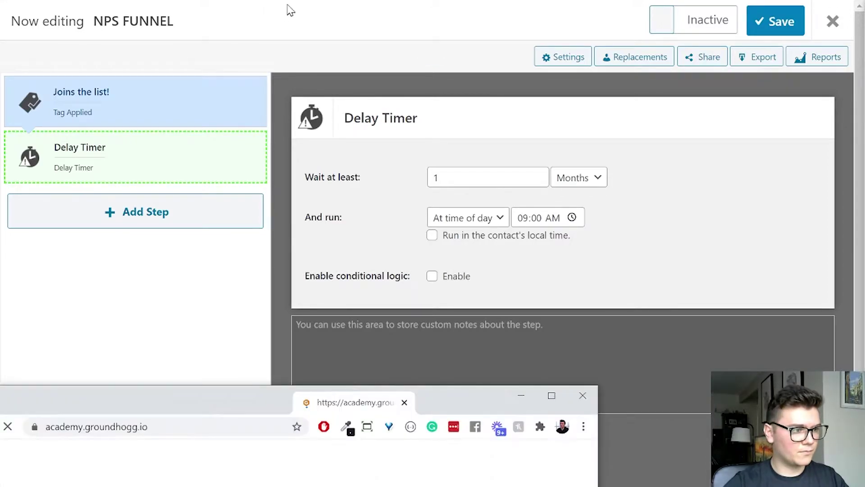
{"action": "left_click_drag", "start_coordinate": [291, 10], "coordinate": [305, 13]}
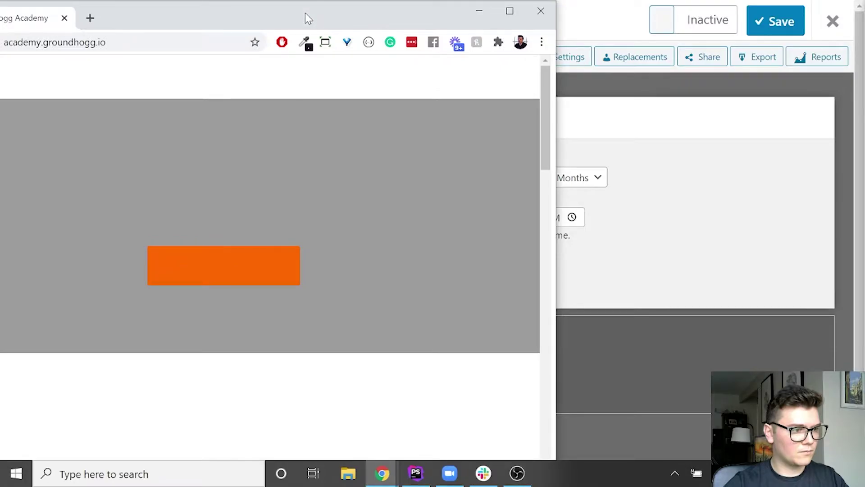
{"action": "left_click_drag", "start_coordinate": [209, 18], "coordinate": [414, 26]}
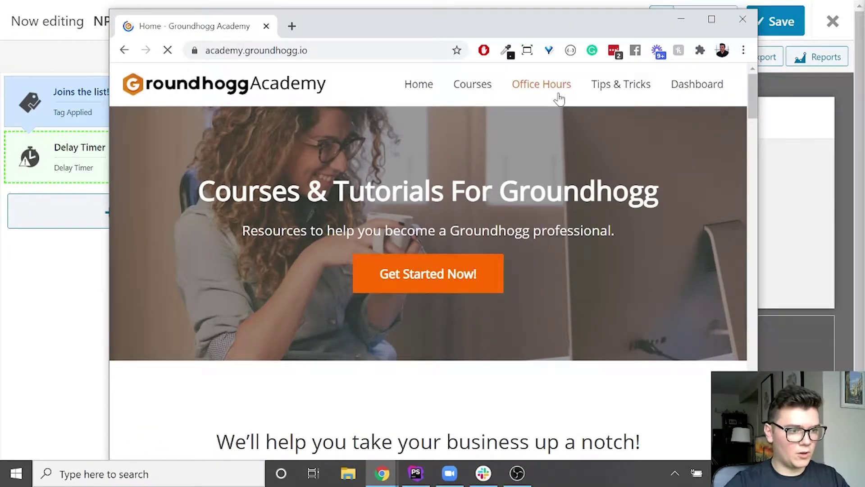
{"action": "left_click", "coordinate": [480, 94]}
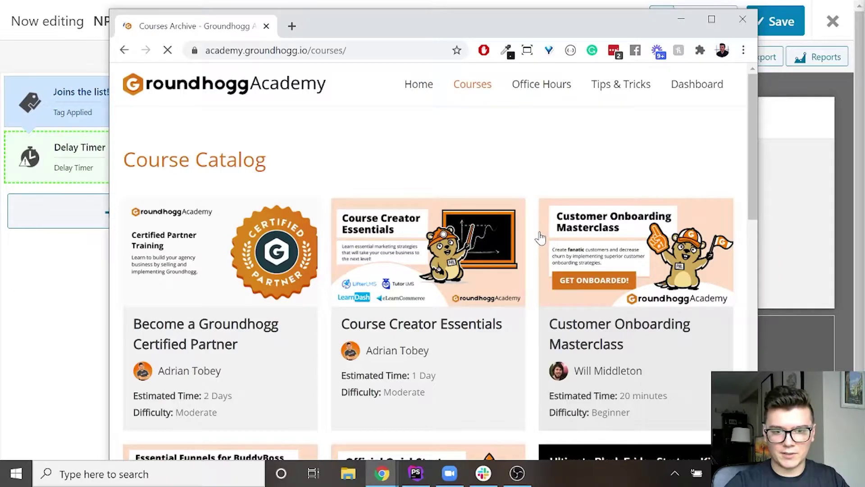
{"action": "scroll", "coordinate": [541, 239], "scroll_direction": "down", "scroll_amount": 5}
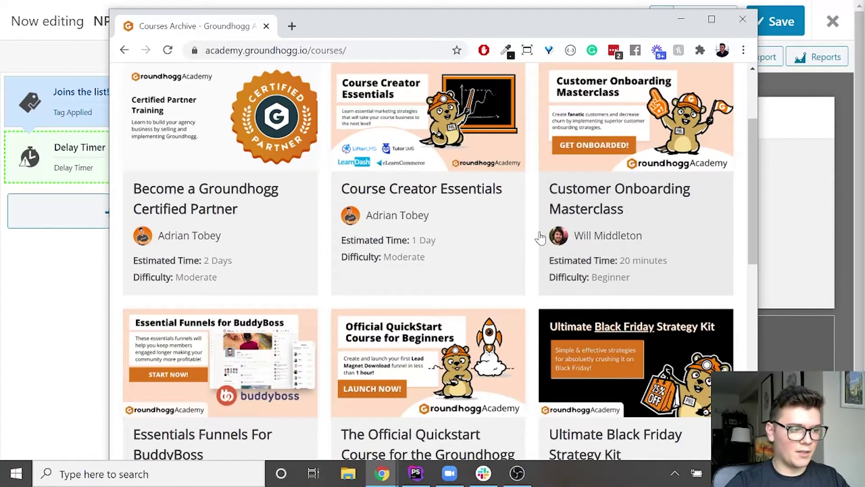
{"action": "scroll", "coordinate": [541, 247], "scroll_direction": "down", "scroll_amount": 9}
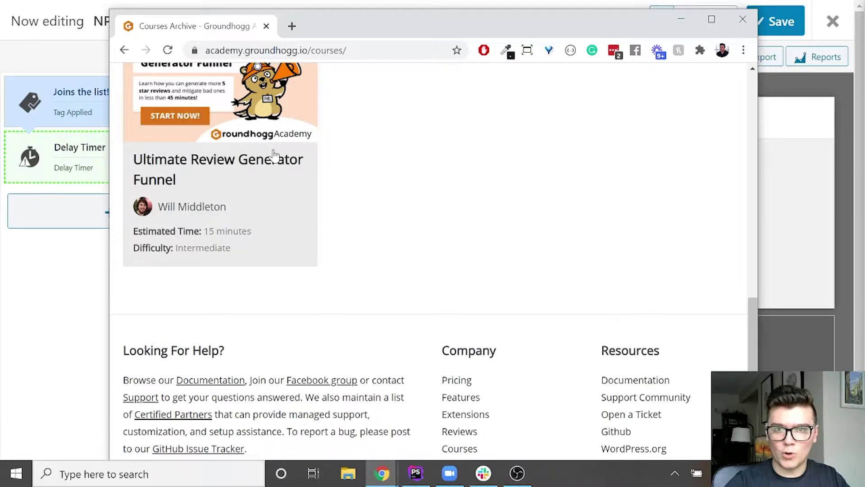
{"action": "scroll", "coordinate": [276, 174], "scroll_direction": "up", "scroll_amount": 1}
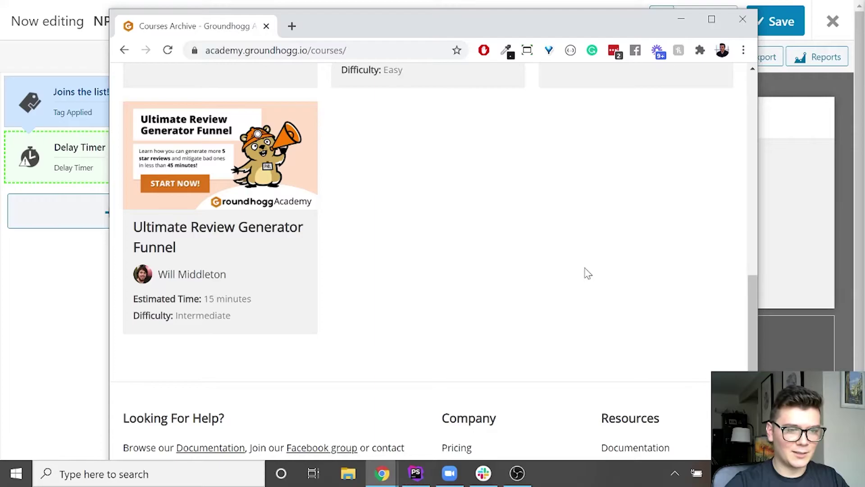
{"action": "scroll", "coordinate": [585, 272], "scroll_direction": "up", "scroll_amount": 10}
{"action": "scroll", "coordinate": [554, 288], "scroll_direction": "down", "scroll_amount": 10}
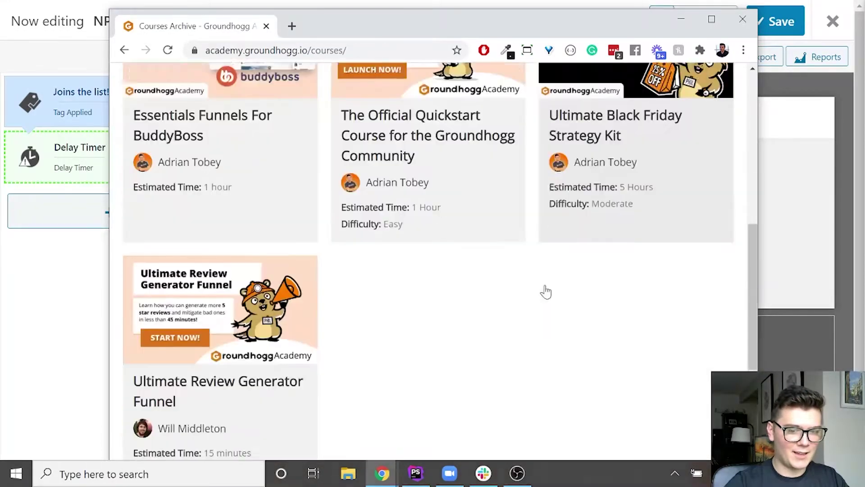
{"action": "scroll", "coordinate": [528, 231], "scroll_direction": "up", "scroll_amount": 10}
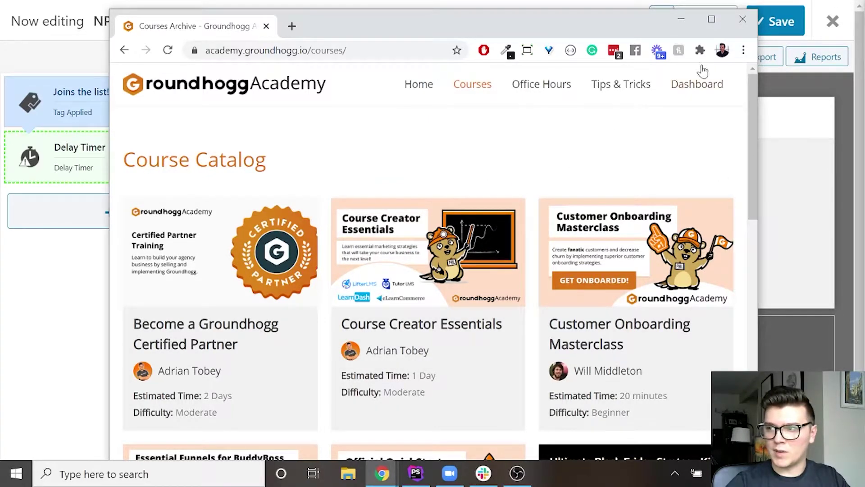
{"action": "left_click", "coordinate": [742, 23]}
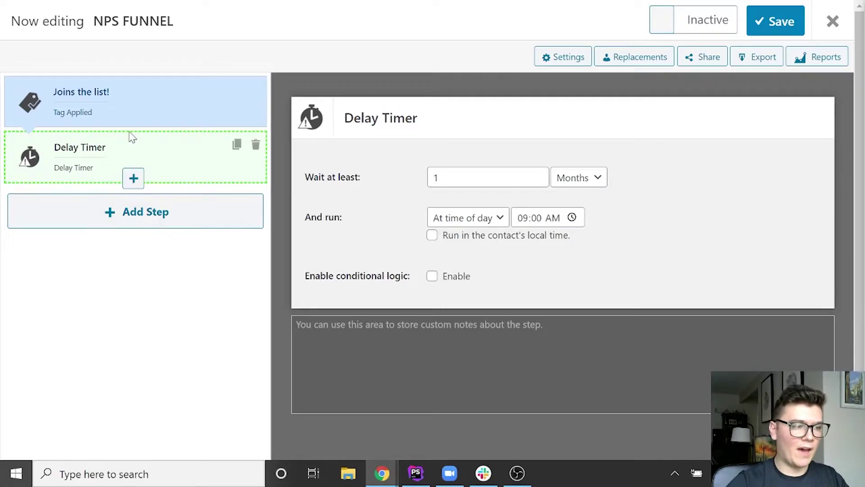
Activate the NPS funnel and look over the options for adding contacts to it by tag
{"action": "mouse_move", "coordinate": [135, 118]}
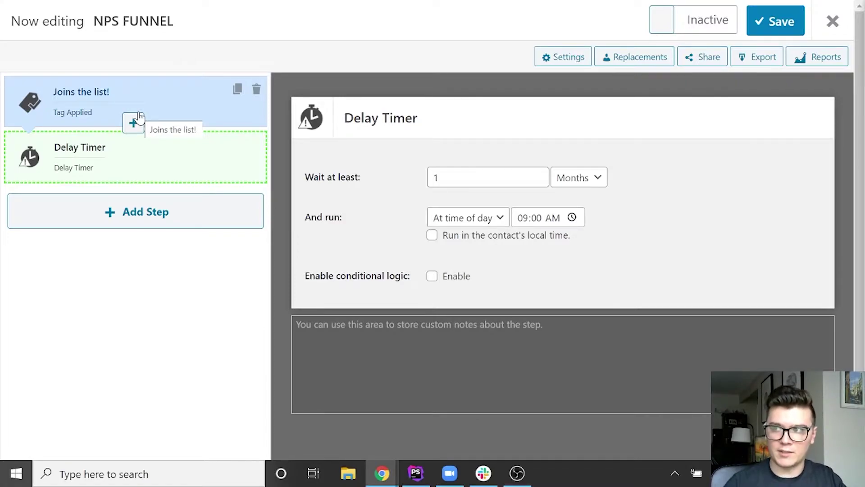
{"action": "left_click", "coordinate": [758, 22]}
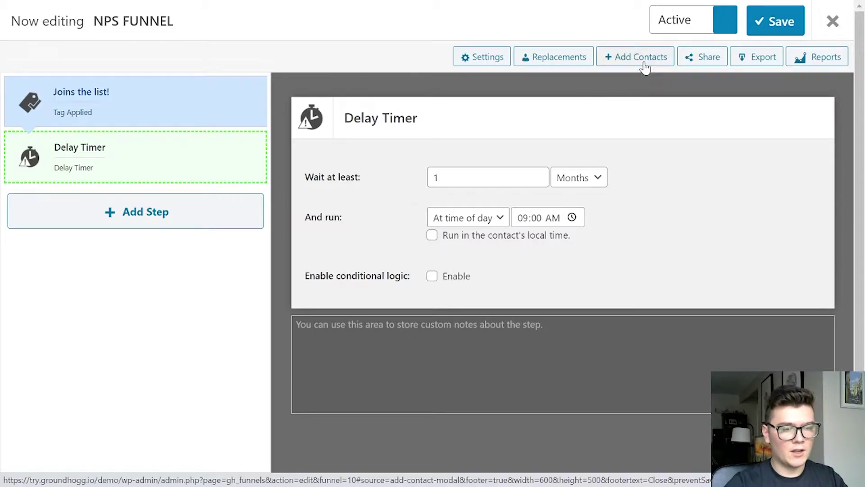
{"action": "left_click", "coordinate": [632, 60]}
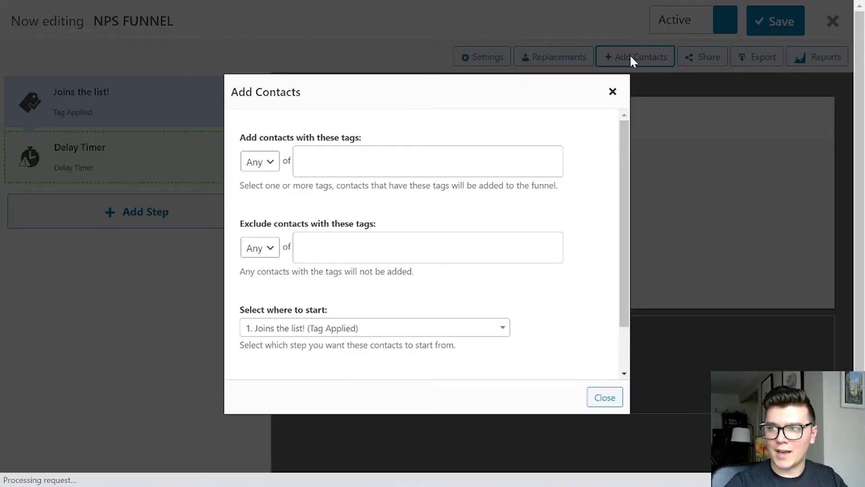
{"action": "scroll", "coordinate": [501, 218], "scroll_direction": "down", "scroll_amount": 3}
{"action": "scroll", "coordinate": [500, 218], "scroll_direction": "up", "scroll_amount": 3}
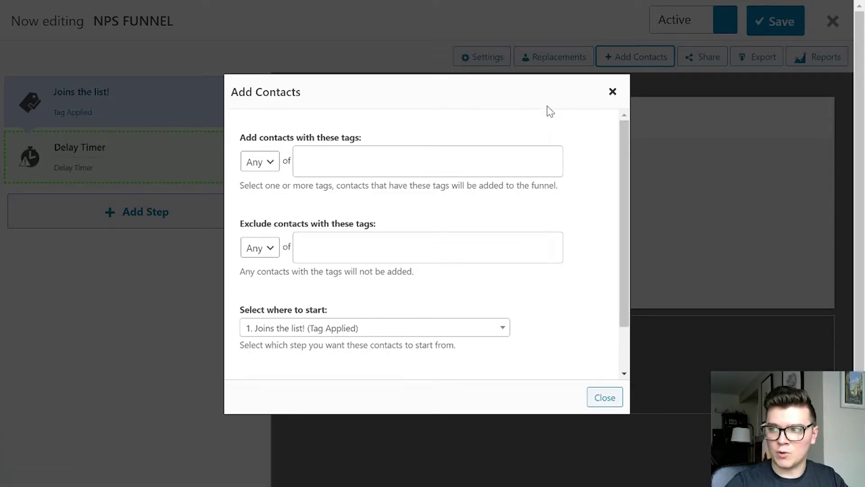
{"action": "left_click", "coordinate": [613, 92]}
Set the NPS funnel's status to Inactive and save the funnel
{"action": "left_click", "coordinate": [718, 23]}
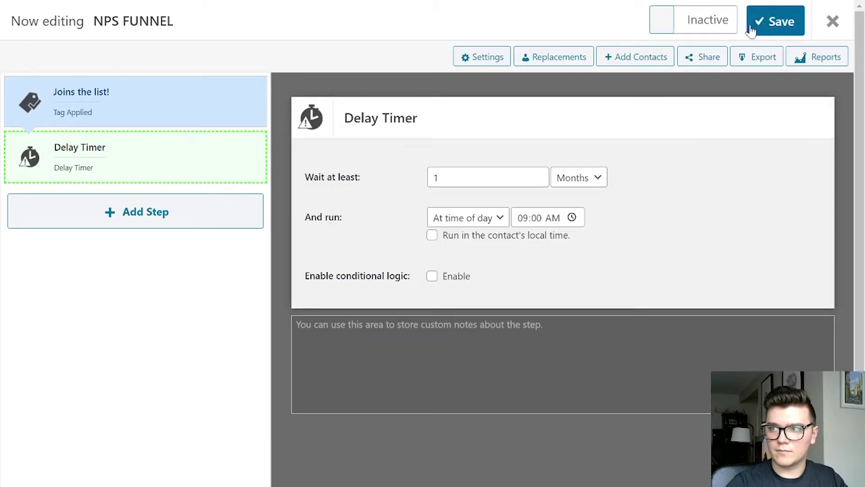
{"action": "left_click", "coordinate": [750, 31]}
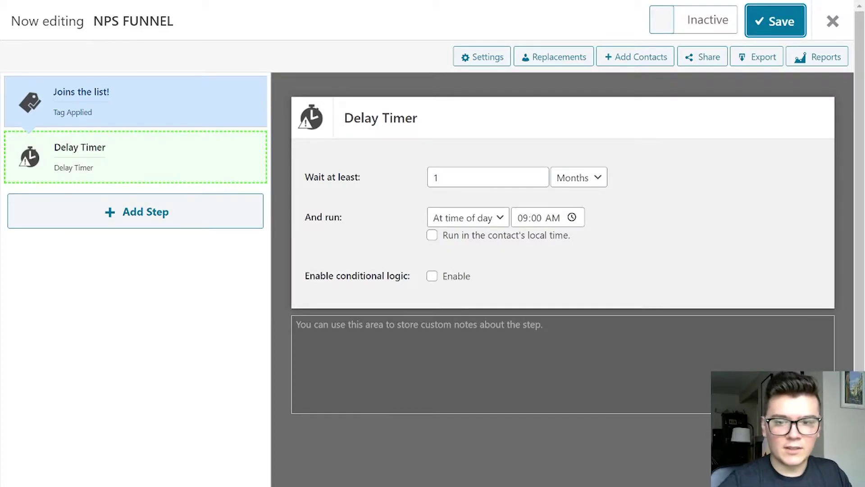
Add a Send Email action after the Delay Timer and start creating a new email for it
{"action": "mouse_move", "coordinate": [134, 143]}
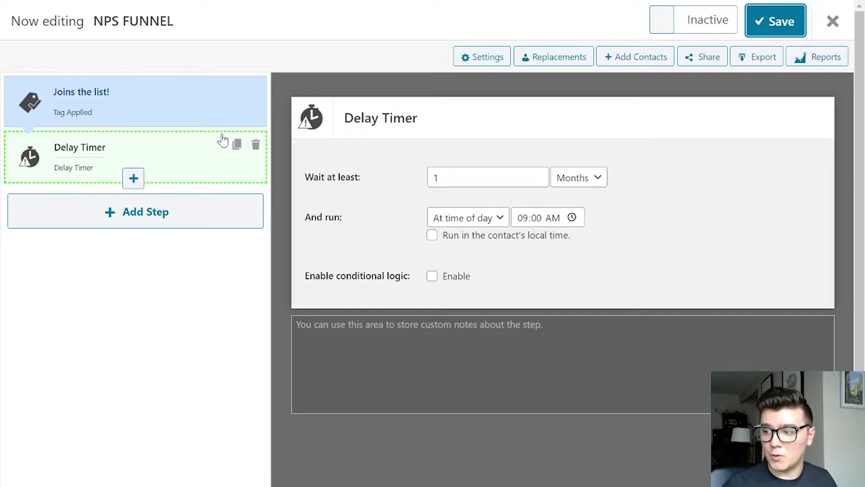
{"action": "left_click", "coordinate": [209, 208]}
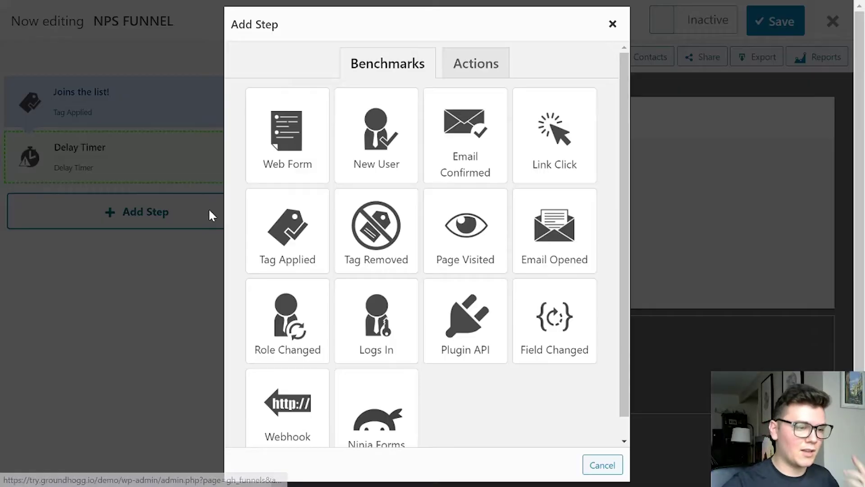
{"action": "left_click", "coordinate": [478, 65]}
{"action": "left_click", "coordinate": [308, 134]}
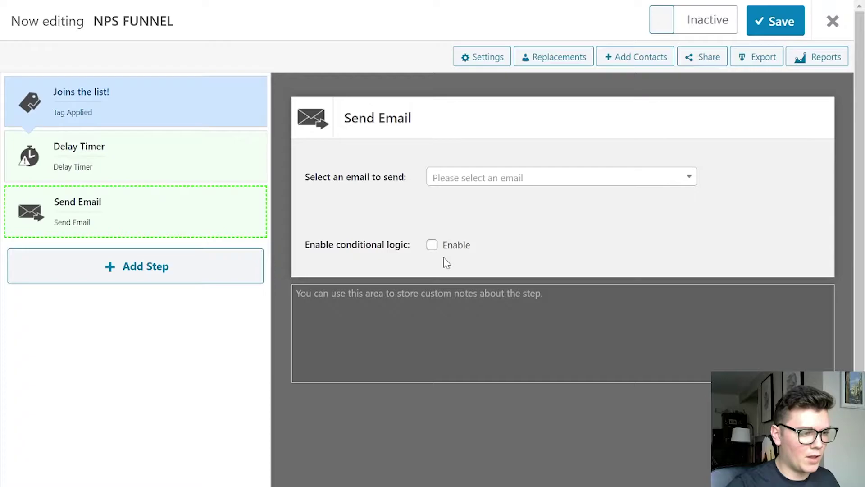
{"action": "left_click", "coordinate": [523, 198]}
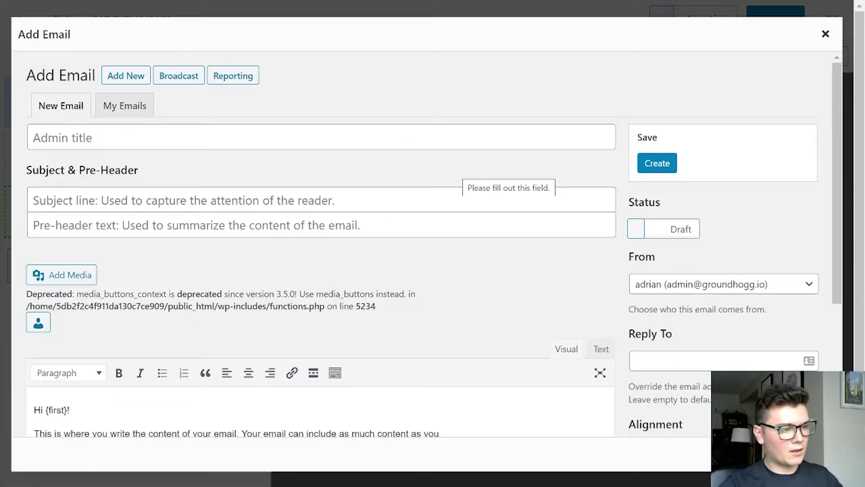
Enter "NPS Survey 1st Email" as the new email's admin title
{"action": "type", "text": "NPS"}
{"action": "left_click", "coordinate": [467, 127]}
{"action": "type", "text": "NPS "}
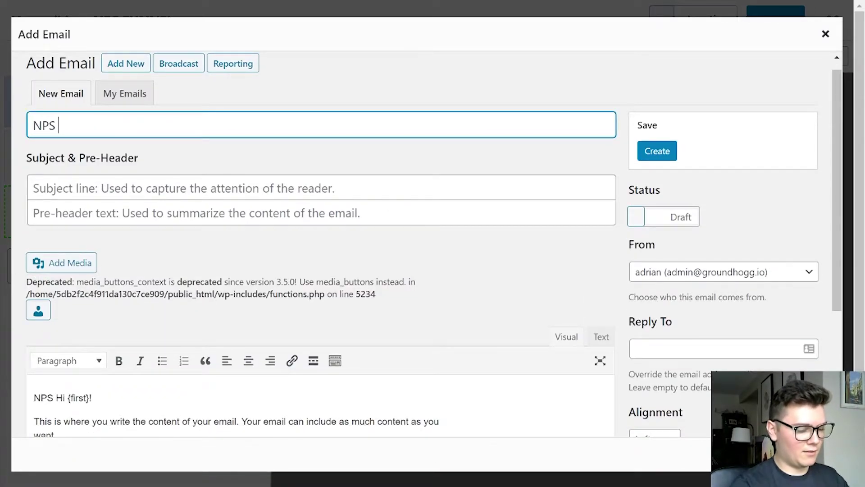
{"action": "type", "text": "Survey"}
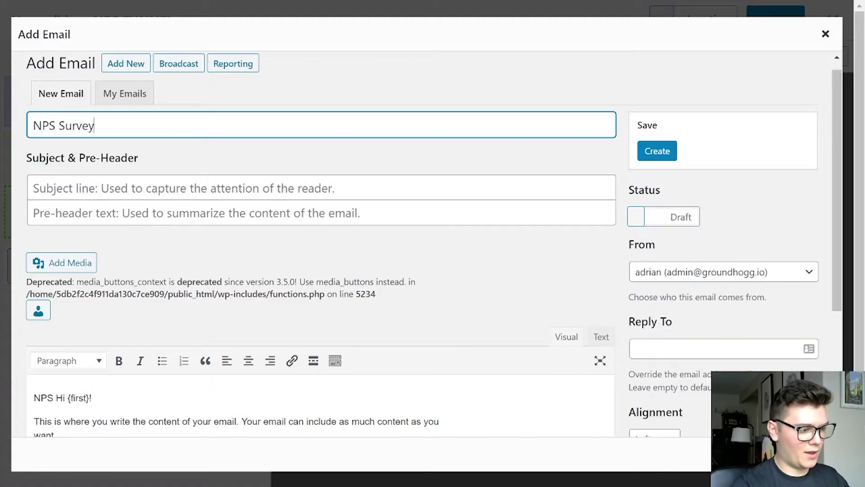
{"action": "type", "text": " 1st Email"}
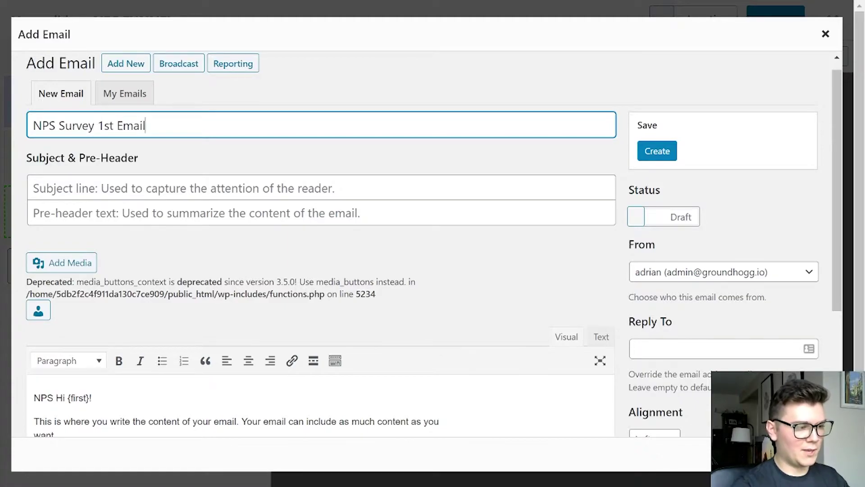
{"action": "left_click", "coordinate": [458, 144]}
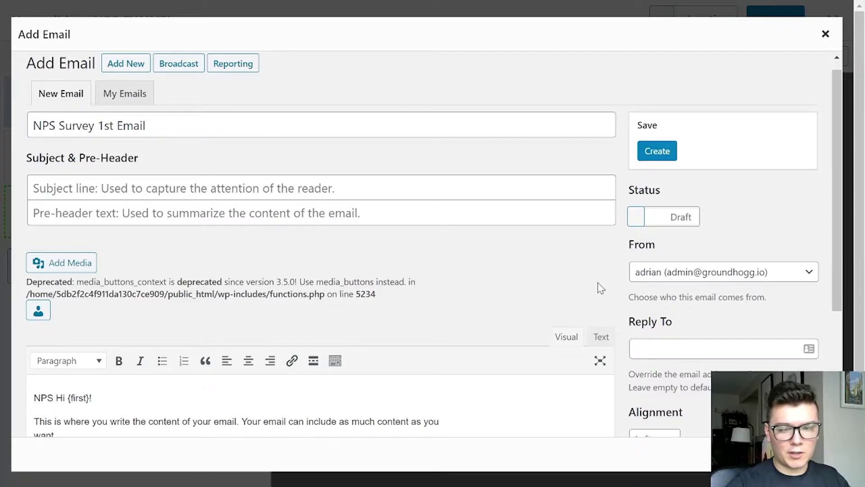
Delete the stray word "NPS" before the greeting in the email body
{"action": "scroll", "coordinate": [531, 338], "scroll_direction": "down", "scroll_amount": 3}
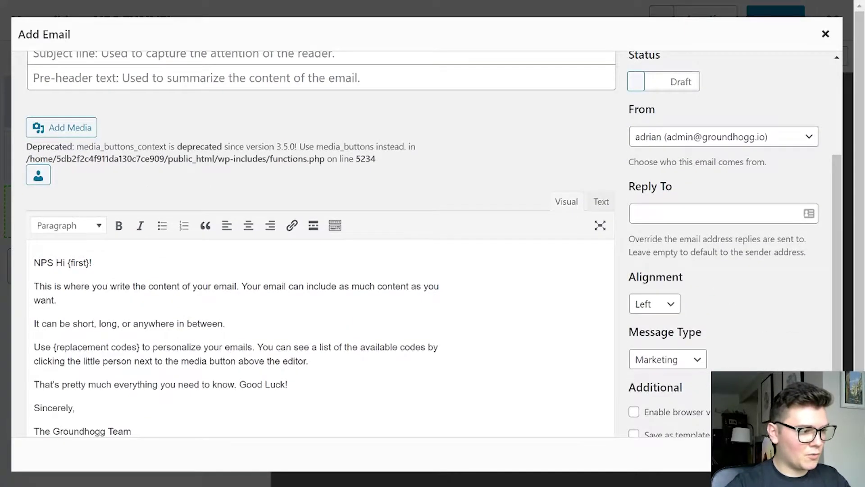
{"action": "scroll", "coordinate": [315, 243], "scroll_direction": "down", "scroll_amount": 1}
{"action": "scroll", "coordinate": [315, 243], "scroll_direction": "up", "scroll_amount": 2}
{"action": "double_click", "coordinate": [44, 283]}
{"action": "key", "text": "BackSpace"}
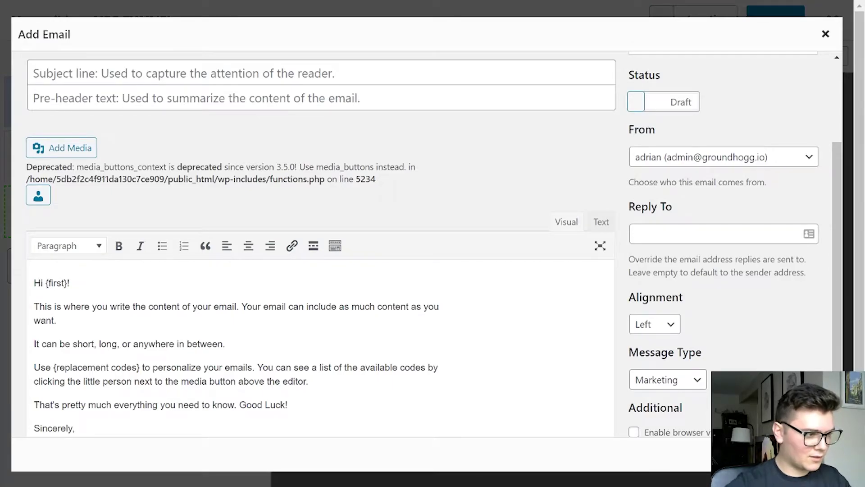
Look over the new email's default body content and its sender, alignment, message type and additional settings
{"action": "left_click_drag", "start_coordinate": [410, 195], "coordinate": [151, 168]}
{"action": "double_click", "coordinate": [150, 168]}
{"action": "scroll", "coordinate": [387, 162], "scroll_direction": "down", "scroll_amount": 1}
{"action": "scroll", "coordinate": [406, 172], "scroll_direction": "up", "scroll_amount": 1}
{"action": "left_click", "coordinate": [428, 177]}
{"action": "scroll", "coordinate": [702, 233], "scroll_direction": "up", "scroll_amount": 3}
{"action": "scroll", "coordinate": [716, 274], "scroll_direction": "down", "scroll_amount": 4}
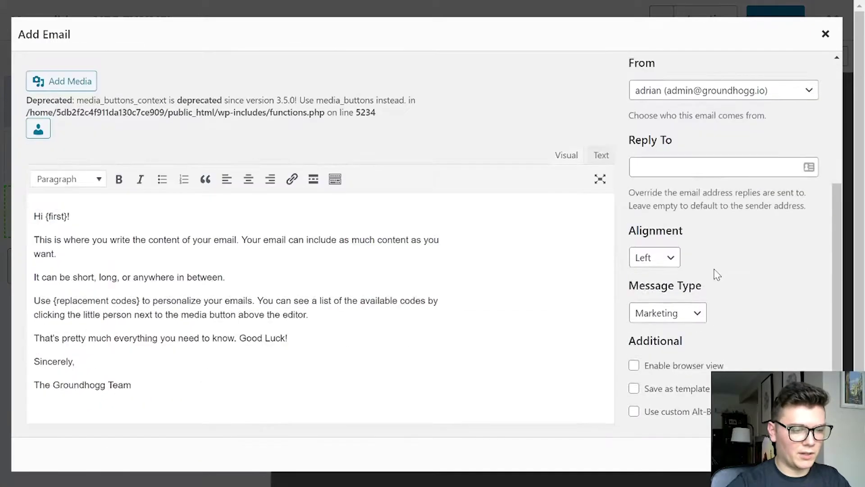
{"action": "scroll", "coordinate": [716, 274], "scroll_direction": "up", "scroll_amount": 3}
{"action": "scroll", "coordinate": [630, 325], "scroll_direction": "down", "scroll_amount": 3}
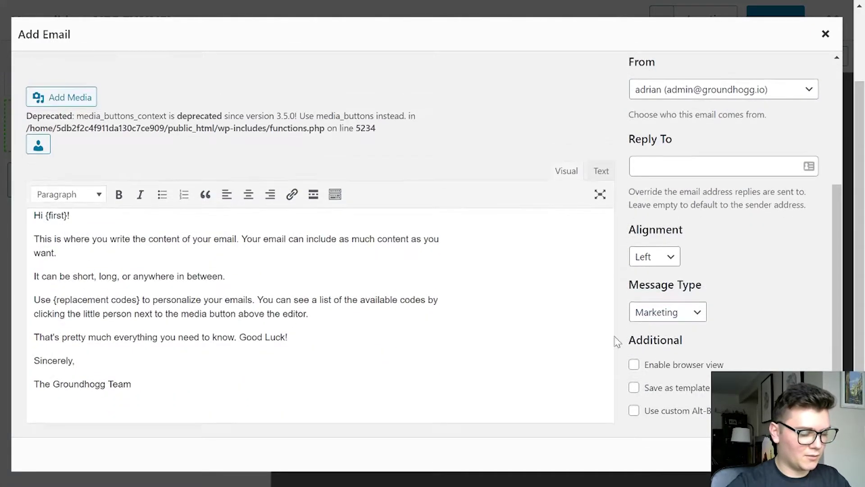
Enter "We'd love your feedback {first}!" as the email's subject line
{"action": "scroll", "coordinate": [162, 191], "scroll_direction": "up", "scroll_amount": 4}
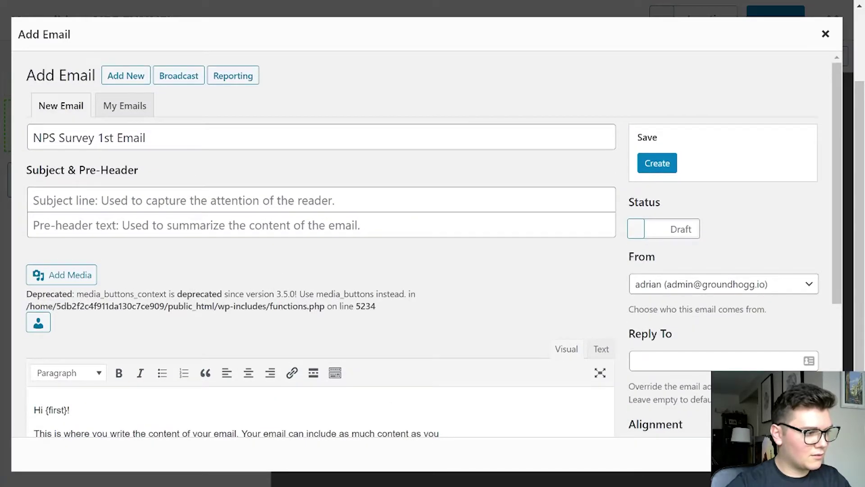
{"action": "left_click", "coordinate": [162, 199]}
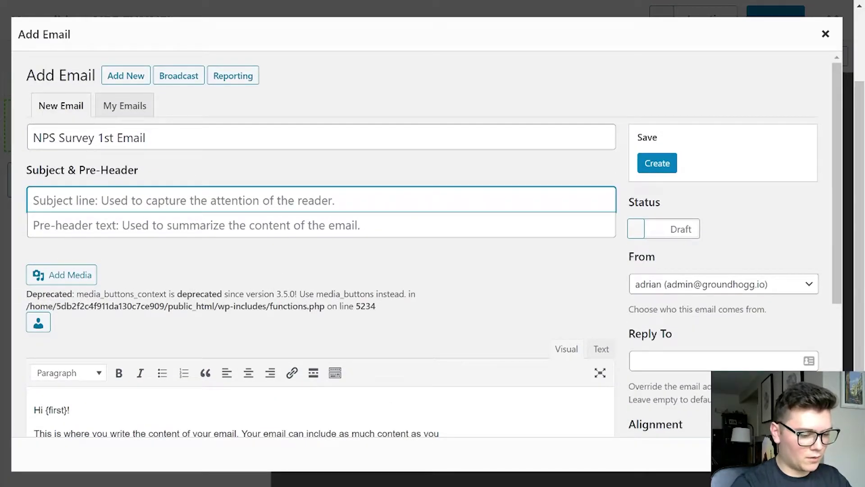
{"action": "type", "text": "We'd love "}
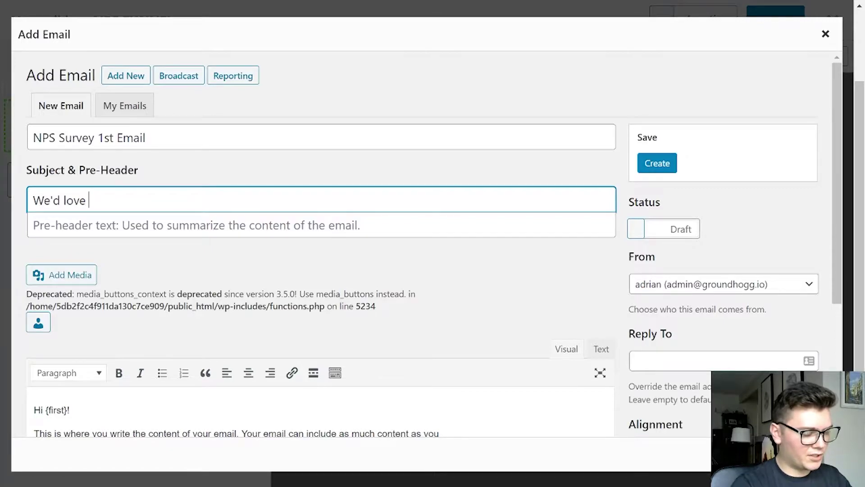
{"action": "type", "text": "your "}
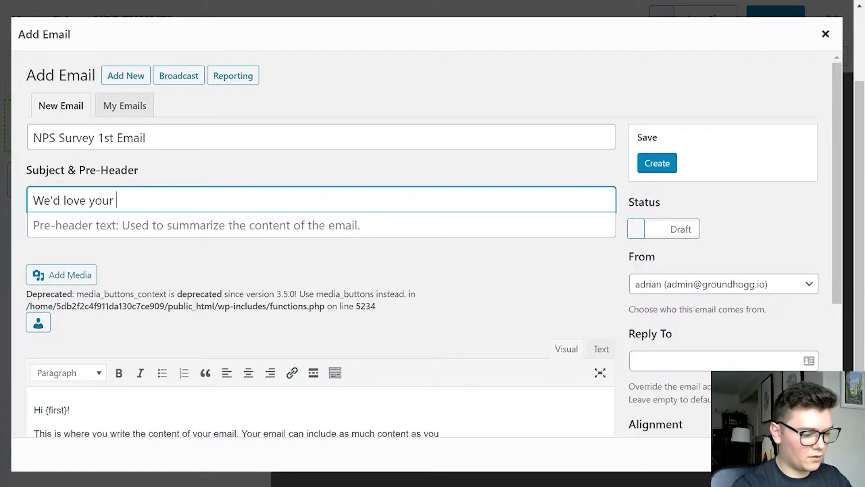
{"action": "type", "text": "feedback {fiorst}"}
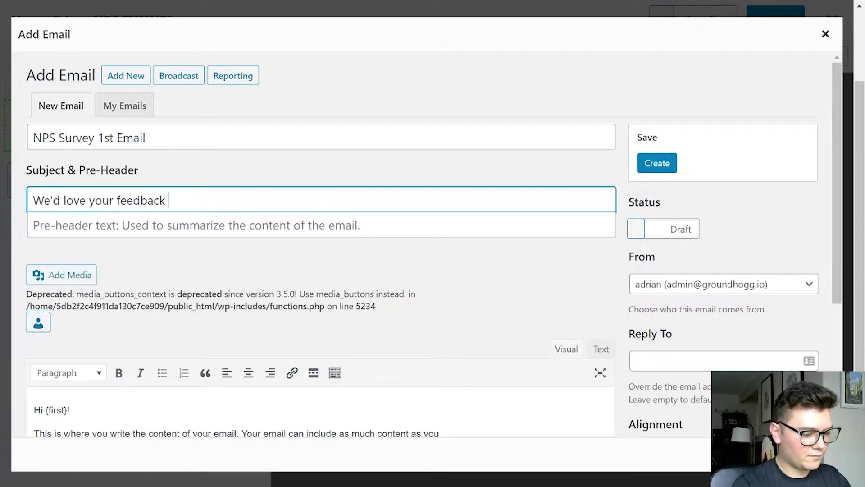
{"action": "key", "text": "BackSpace"}
{"action": "key", "text": "BackSpace"}
{"action": "key", "text": "BackSpace"}
{"action": "key", "text": "BackSpace"}
{"action": "type", "text": "rst}!"}
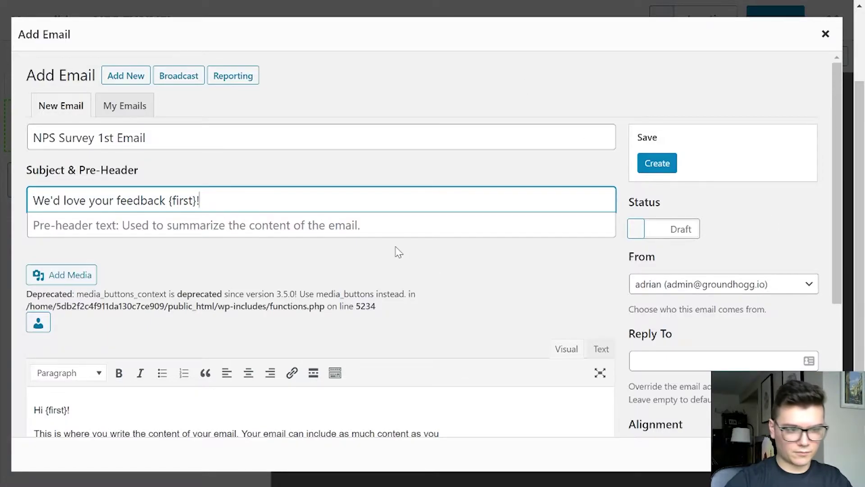
{"action": "scroll", "coordinate": [506, 208], "scroll_direction": "down", "scroll_amount": 2}
{"action": "scroll", "coordinate": [486, 225], "scroll_direction": "down", "scroll_amount": 2}
{"action": "scroll", "coordinate": [483, 226], "scroll_direction": "down", "scroll_amount": 1}
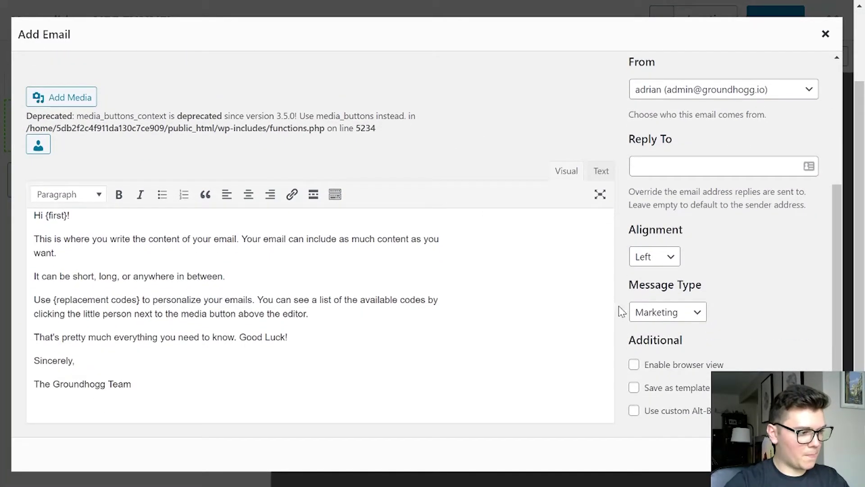
{"action": "scroll", "coordinate": [386, 212], "scroll_direction": "up", "scroll_amount": 5}
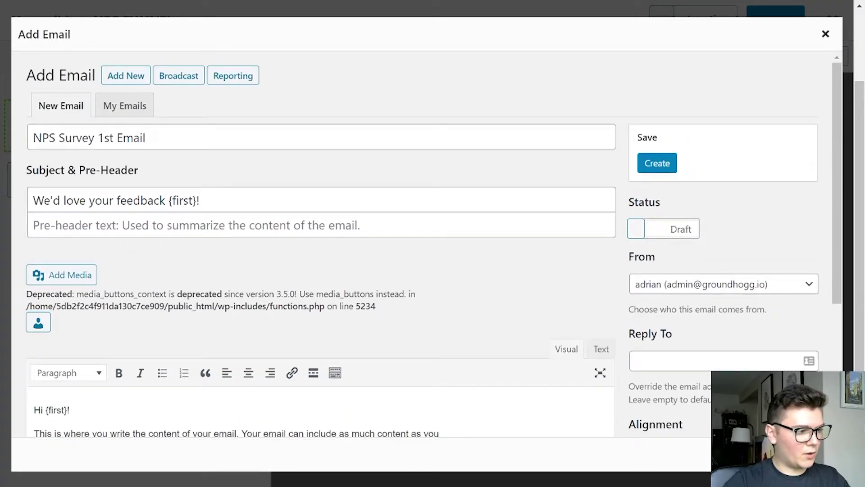
{"action": "left_click_drag", "start_coordinate": [42, 138], "coordinate": [146, 138]}
{"action": "left_click", "coordinate": [189, 200]}
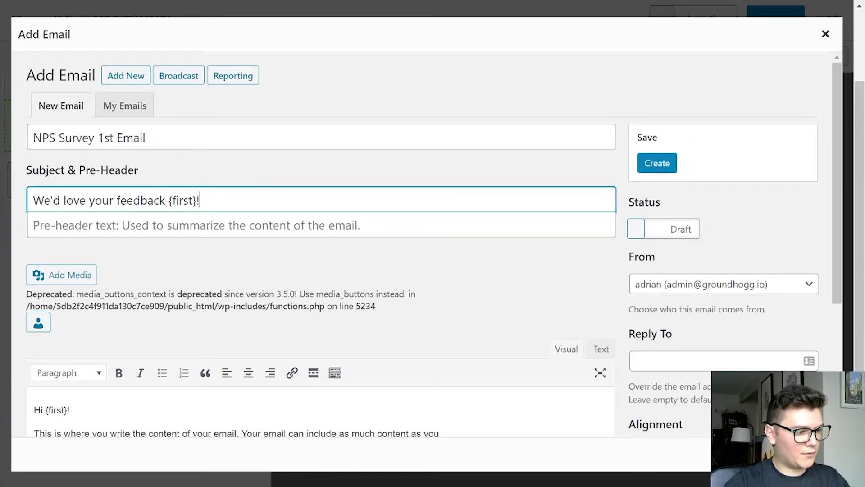
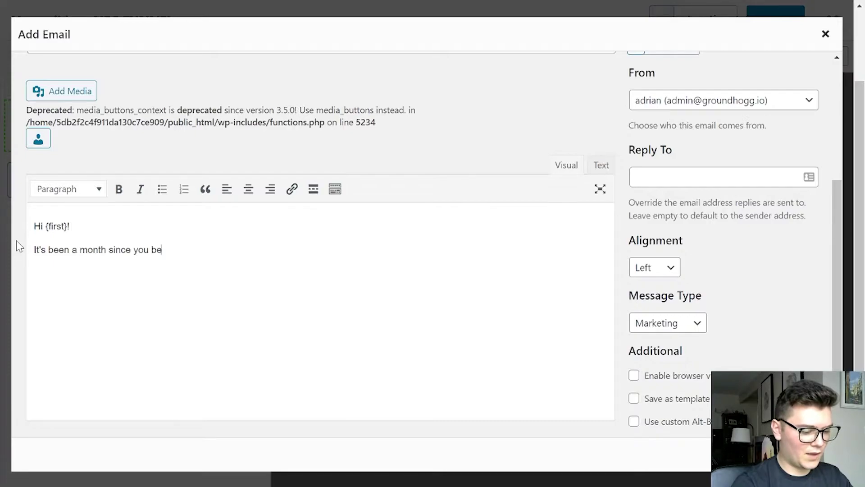
Complete the sentence below the greeting as "It's been a month since you became a Groundhogg community member.", correcting the spelling of Groundhogg
{"action": "key", "text": "BackSpace"}
{"action": "type", "text": "ame "}
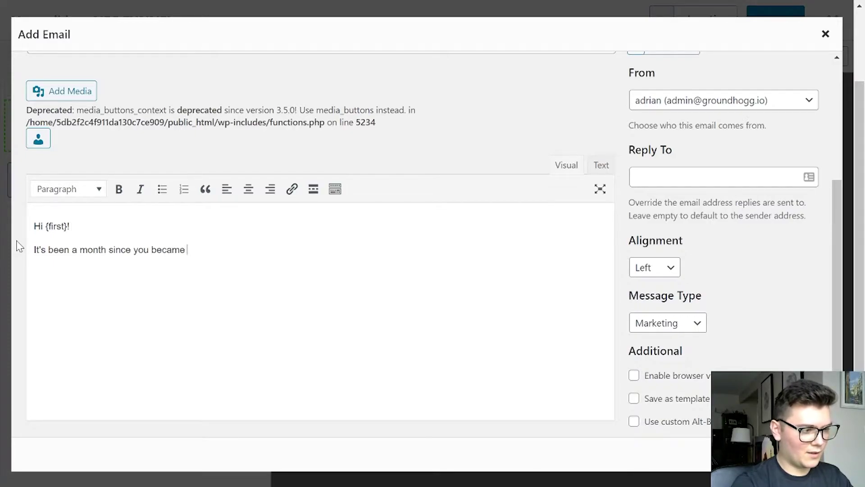
{"action": "type", "text": "a Gorundhogg"}
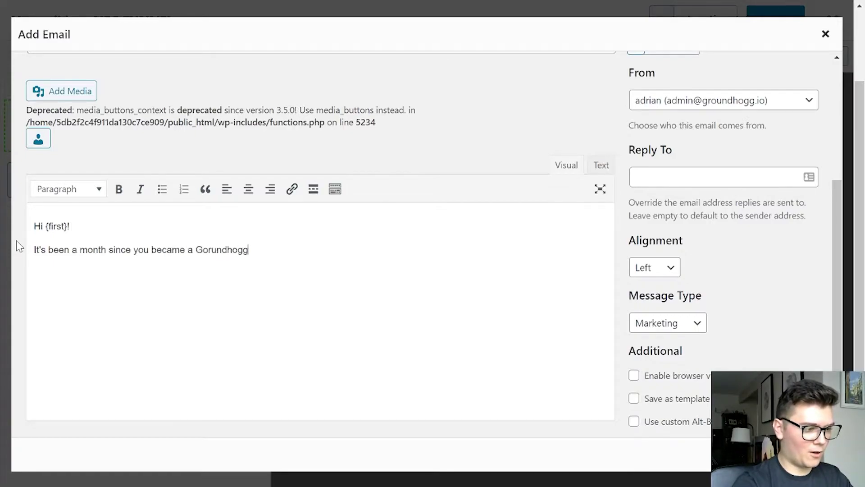
{"action": "type", "text": " community member."}
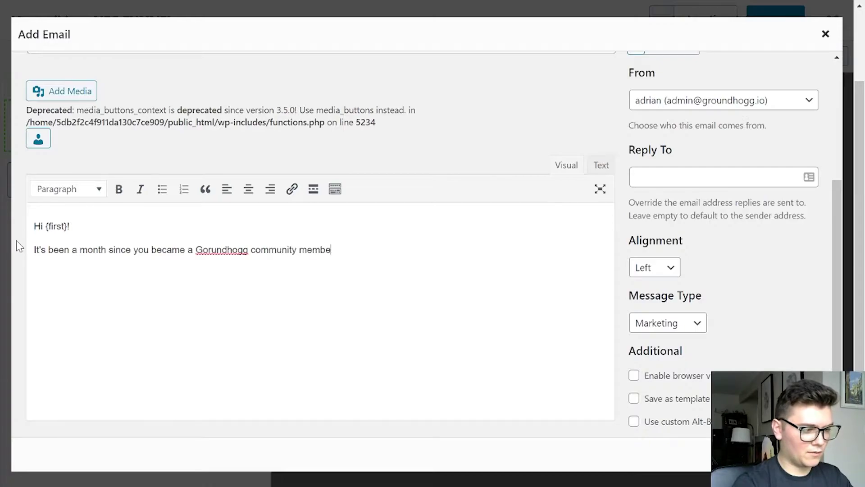
{"action": "right_click", "coordinate": [224, 249]}
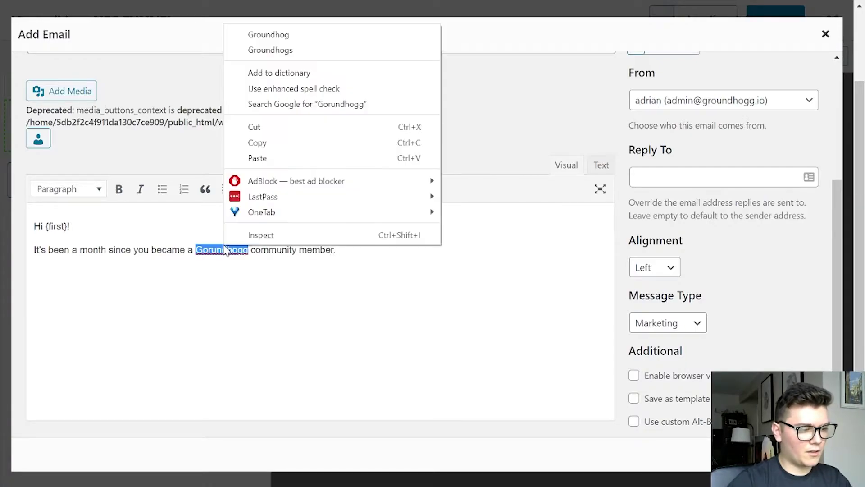
{"action": "left_click", "coordinate": [212, 267]}
{"action": "left_click", "coordinate": [208, 249]}
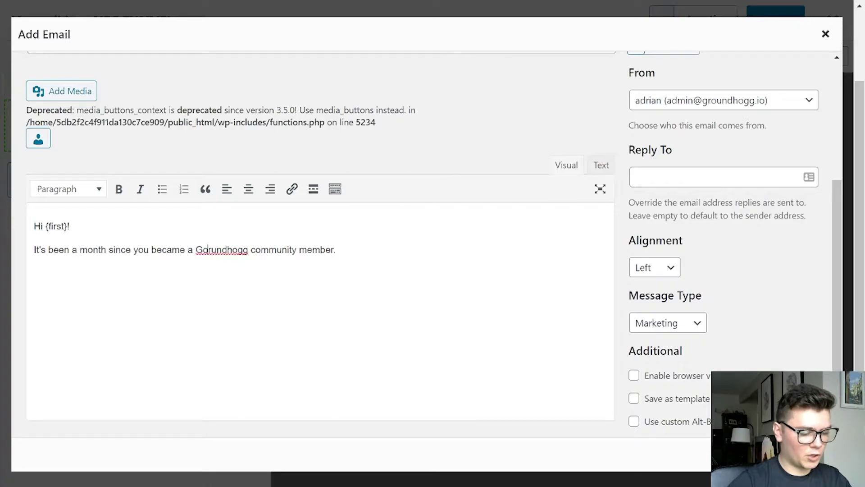
{"action": "key", "text": "BackSpace"}
{"action": "key", "text": "Left"}
{"action": "type", "text": "r"}
{"action": "key", "text": "End"}
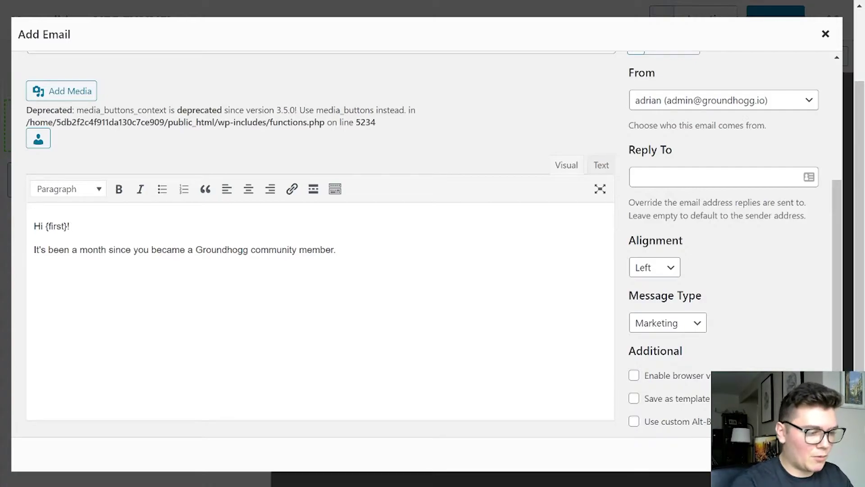
Add "We'd love you feedback so that we can make better decisions and better products that benefit you!" to the opening paragraph
{"action": "type", "text": "We'd"}
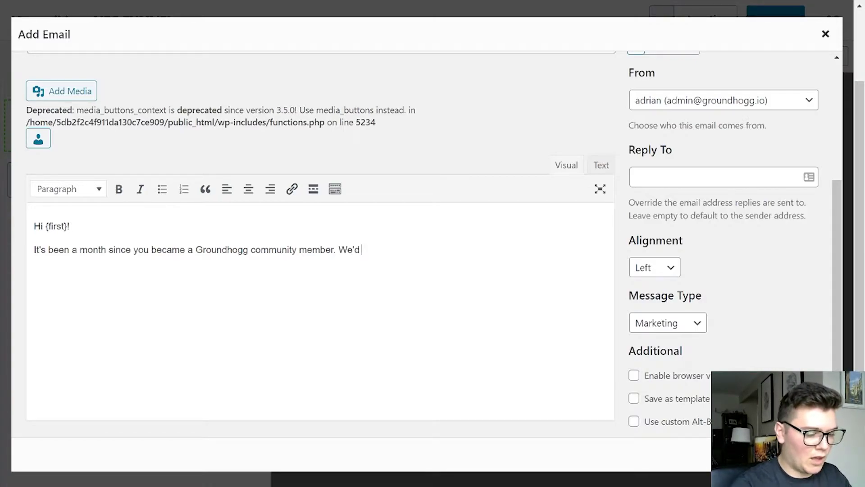
{"action": "type", "text": " love you feedback "}
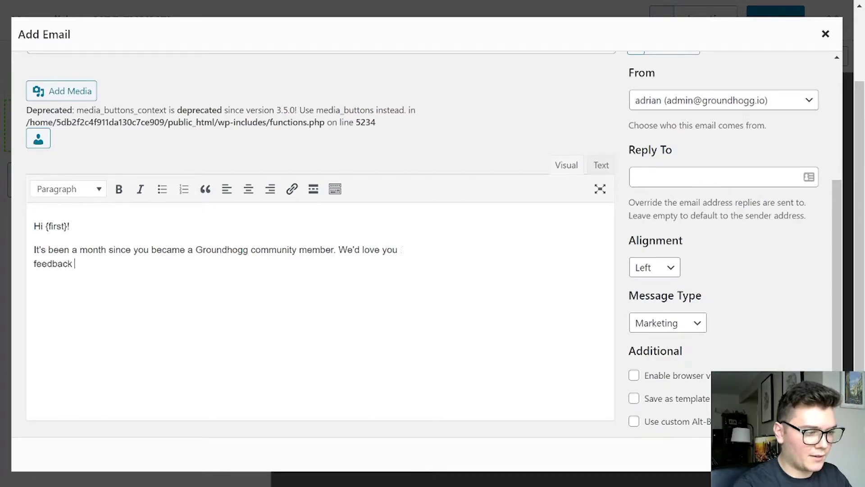
{"action": "type", "text": "so th"}
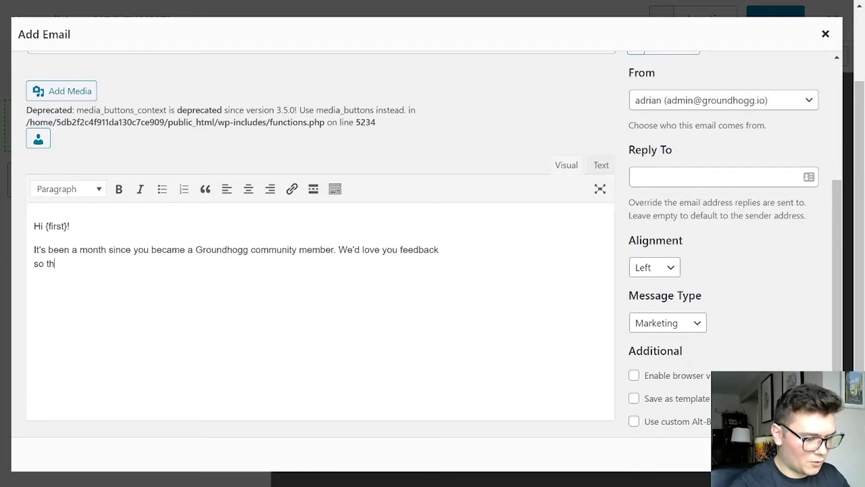
{"action": "type", "text": "at we can m"}
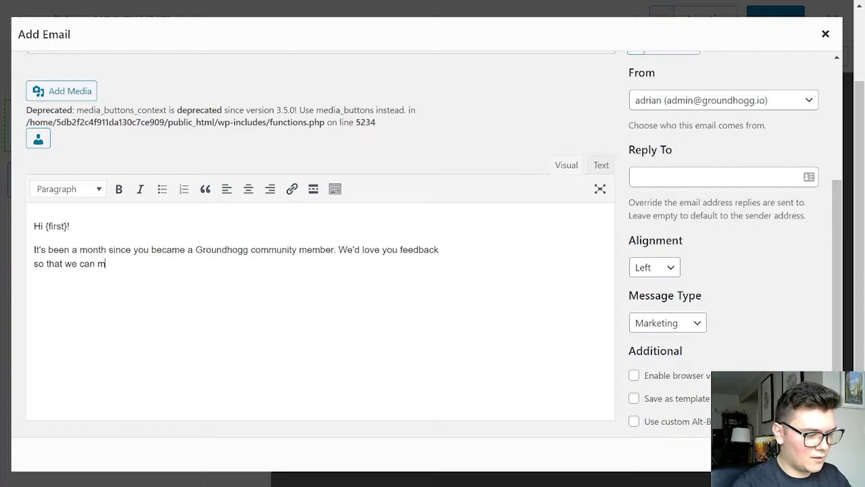
{"action": "type", "text": "ake b"}
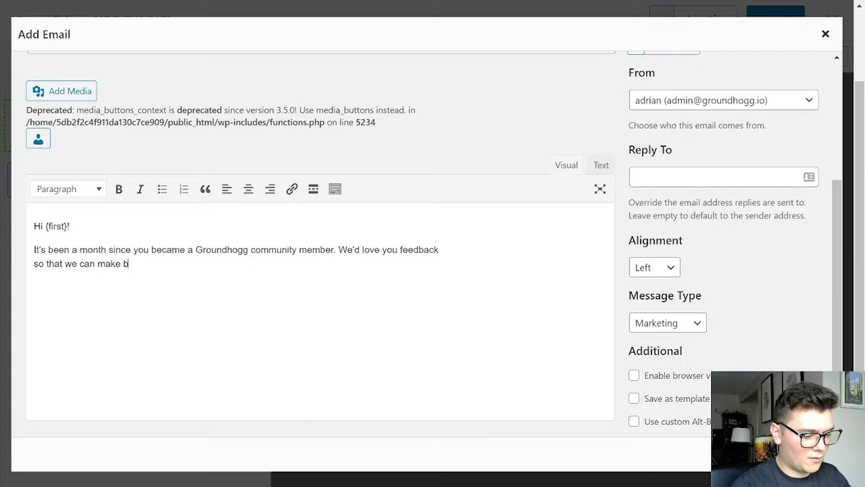
{"action": "type", "text": "etter decisions "}
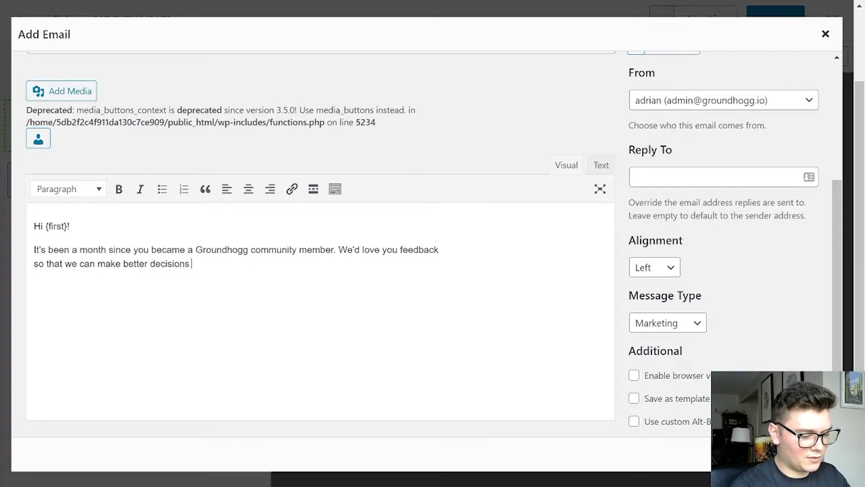
{"action": "type", "text": "and "}
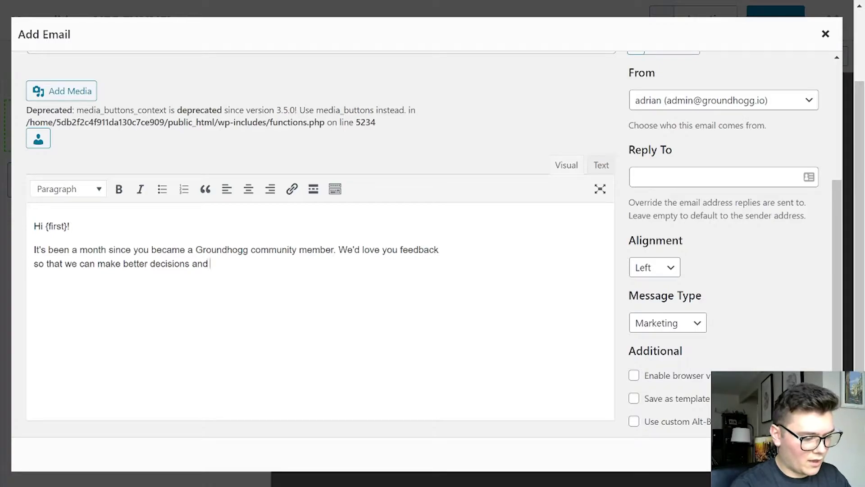
{"action": "type", "text": "better products "}
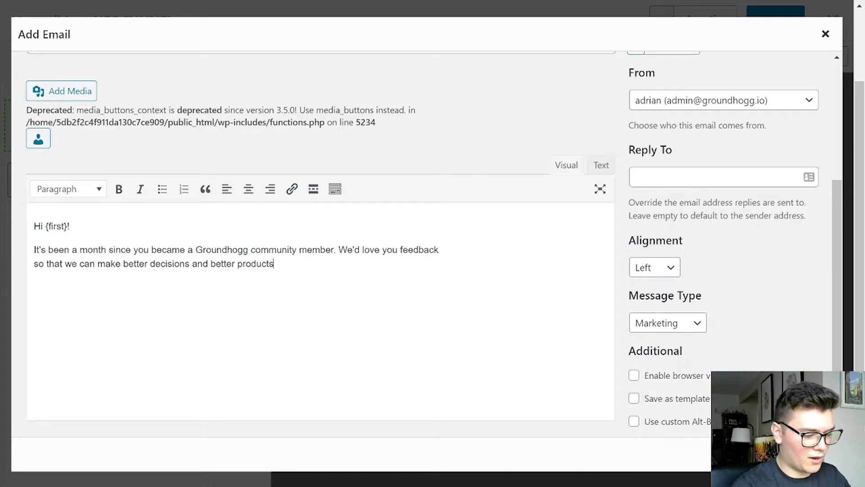
{"action": "type", "text": "that bened"}
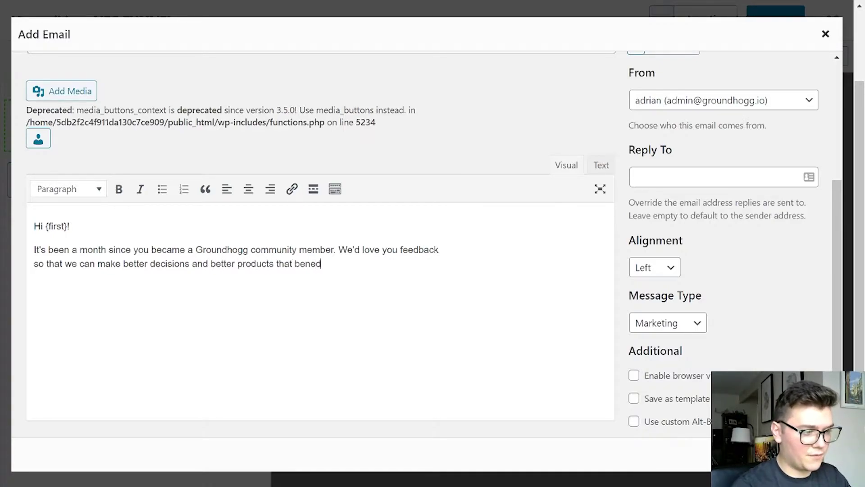
{"action": "key", "text": "BackSpace"}
{"action": "key", "text": "BackSpace"}
{"action": "type", "text": "efit you!"}
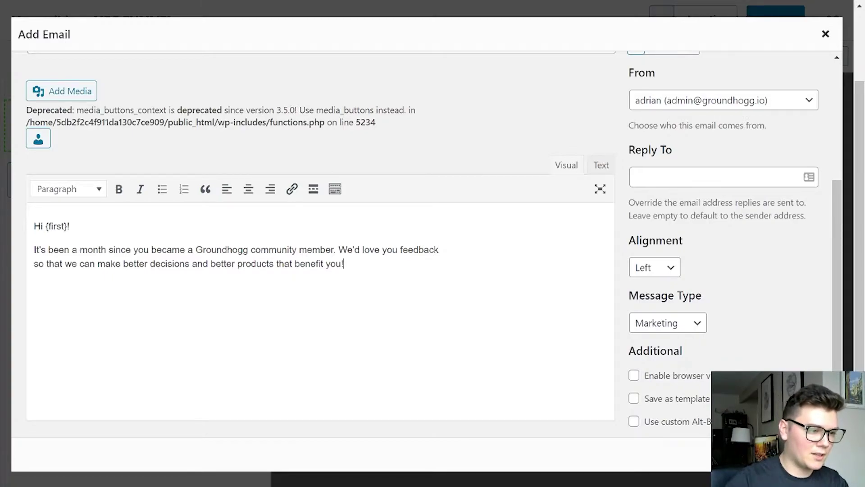
Correct "you" to "your" before "feedback" in the email's opening paragraph
{"action": "key", "text": "ctrl+shift+Left"}
{"action": "key", "text": "ctrl+shift+Left"}
{"action": "key", "text": "ctrl+shift+Left"}
{"action": "key", "text": "ctrl+shift+Left"}
{"action": "key", "text": "ctrl+shift+Left"}
{"action": "key", "text": "ctrl+shift+Left"}
{"action": "key", "text": "ctrl+shift+Left"}
{"action": "key", "text": "ctrl+shift+Left"}
{"action": "key", "text": "ctrl+shift+Left"}
{"action": "key", "text": "ctrl+shift+Left"}
{"action": "key", "text": "ctrl+shift+Left"}
{"action": "key", "text": "ctrl+shift+Left"}
{"action": "key", "text": "ctrl+shift+Left"}
{"action": "key", "text": "ctrl+shift+Left"}
{"action": "key", "text": "ctrl+shift+Left"}
{"action": "left_click", "coordinate": [393, 250]}
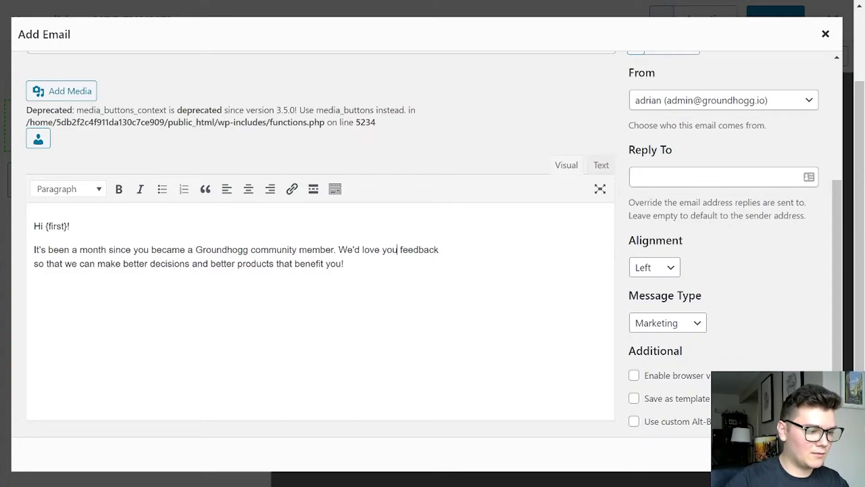
{"action": "type", "text": "r"}
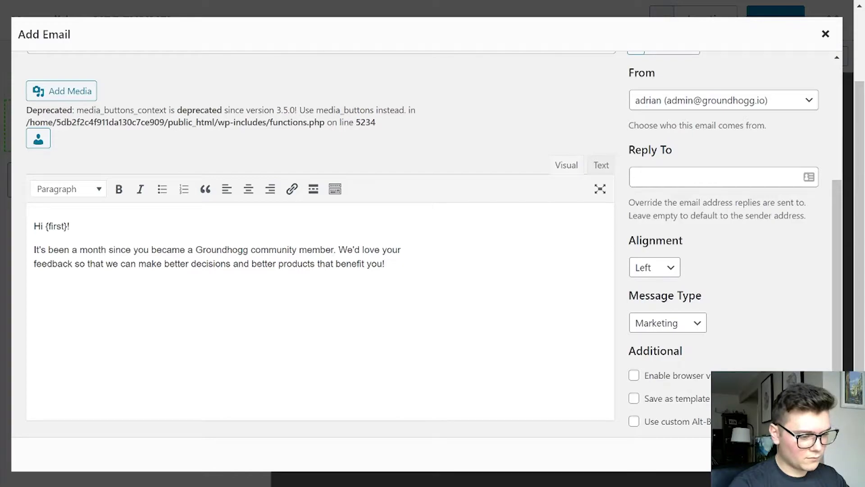
Add a new paragraph reading "Leaving feedback will only take 2 seconds!" below the opening paragraph
{"action": "key", "text": "Return"}
{"action": "type", "text": "Leav"}
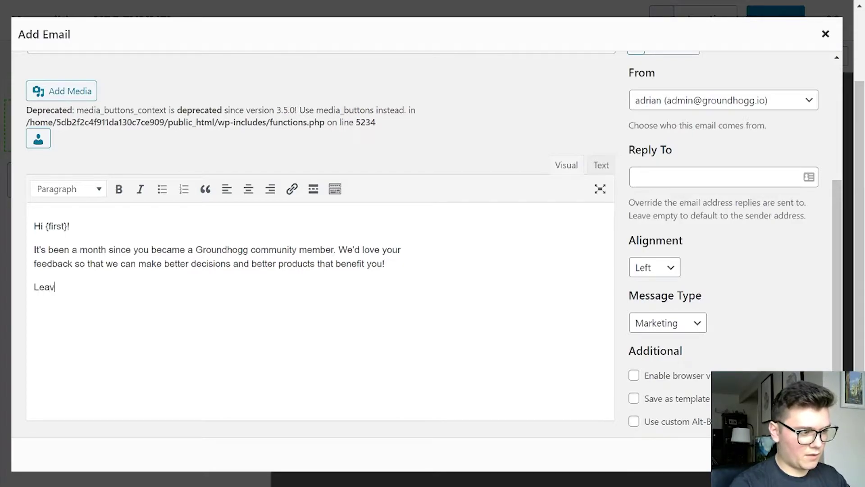
{"action": "type", "text": "ing feedback "}
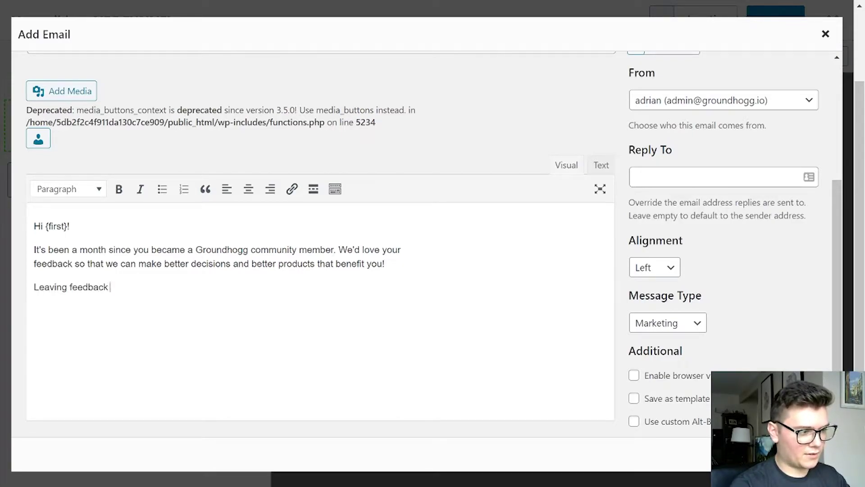
{"action": "type", "text": "will only ta"}
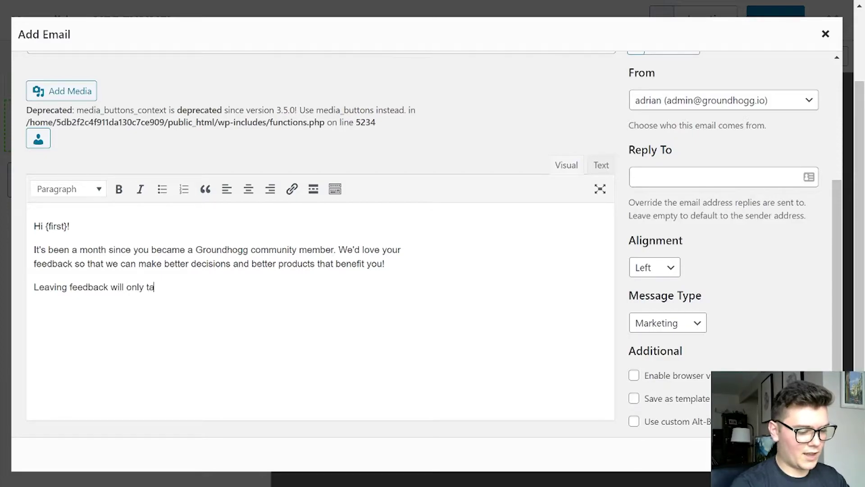
{"action": "type", "text": "ke 2 seconds!"}
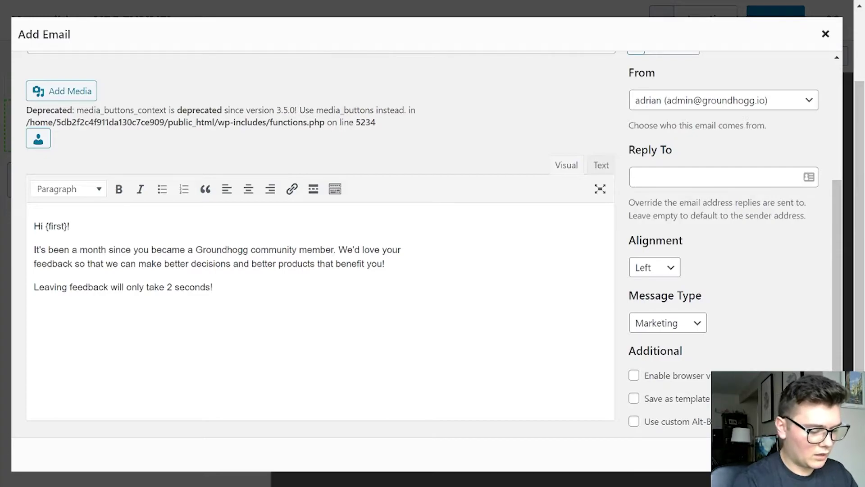
Add a paragraph reading "I appreciate your membership and we're grateful to have you in our circle!", correcting the spelling of "appreciate"
{"action": "key", "text": "Return"}
{"action": "type", "text": "I"}
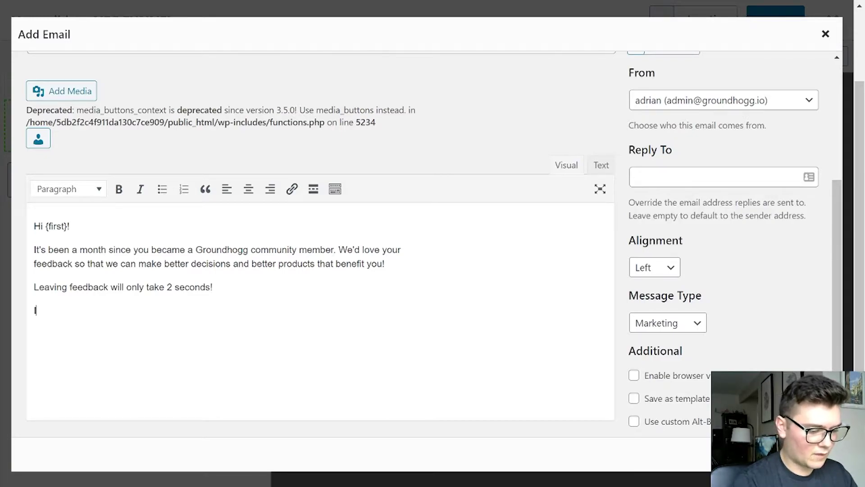
{"action": "type", "text": " apprecisate your"}
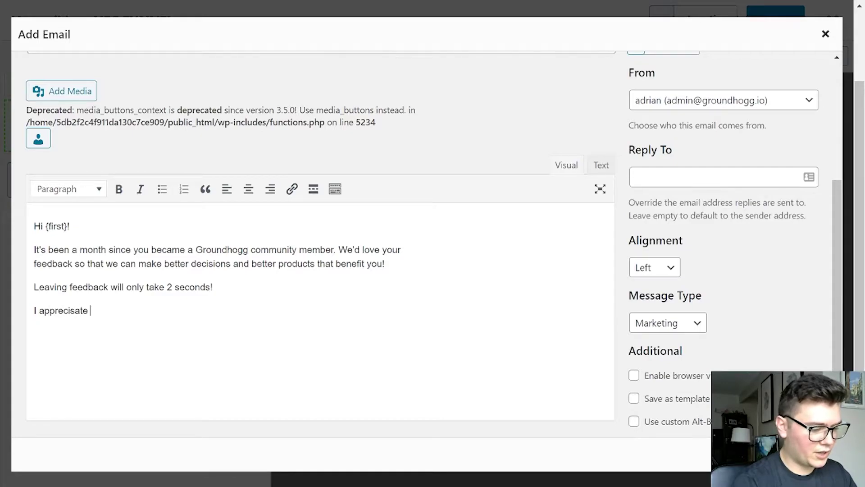
{"action": "type", "text": "rship and"}
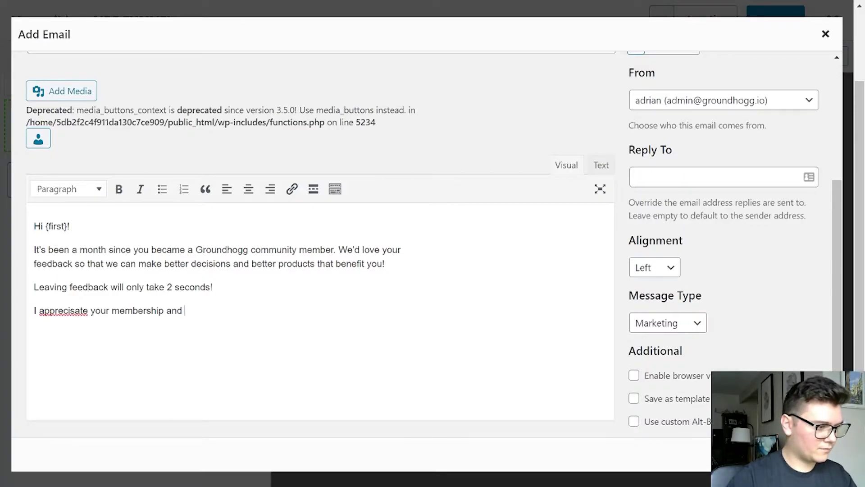
{"action": "right_click", "coordinate": [74, 311]}
{"action": "left_click", "coordinate": [182, 82]}
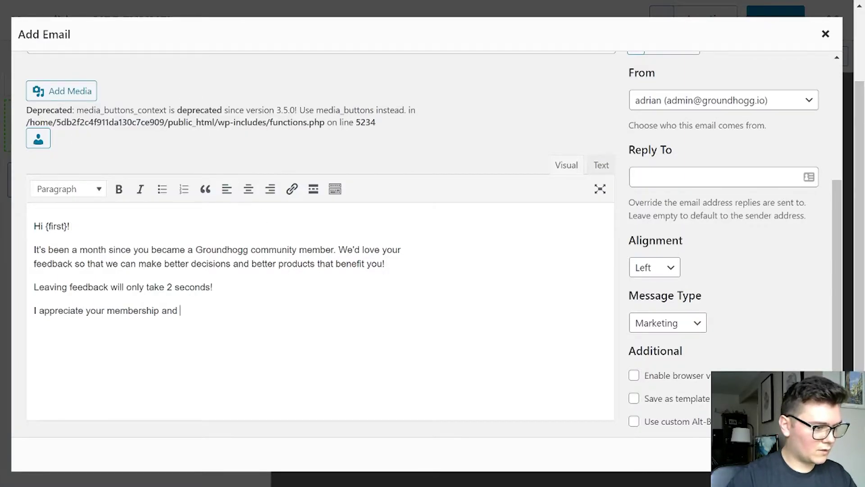
{"action": "type", "text": "we're gratef"}
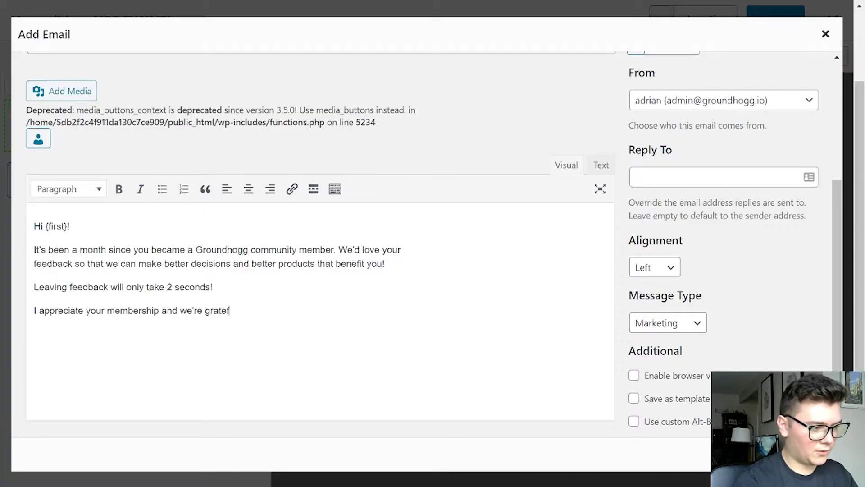
{"action": "type", "text": "ul to have you "}
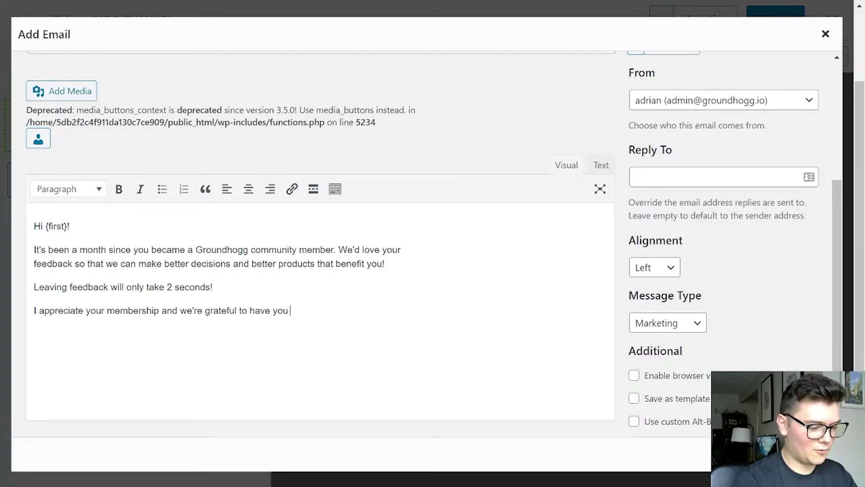
{"action": "type", "text": "in our circle! "}
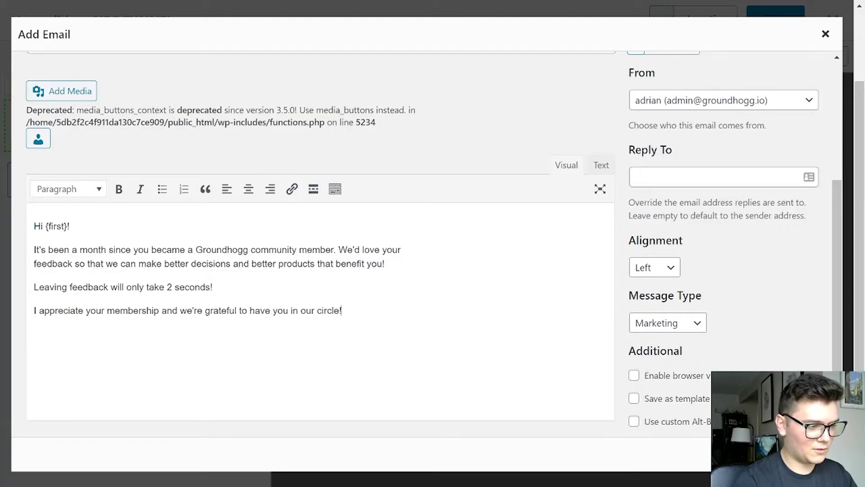
Close the email body with "Thanks in advance!" and a signature line consisting of a tilde and the sender's first name
{"action": "type", "text": "Thanks in"}
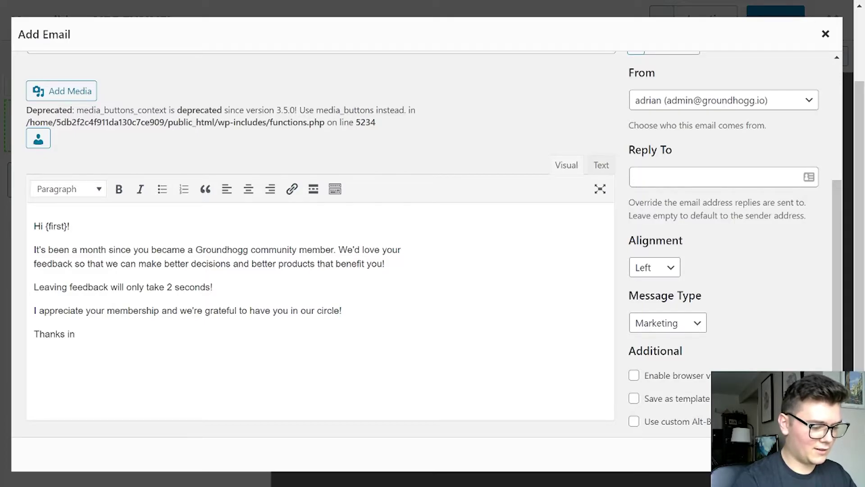
{"action": "type", "text": " advance!"}
{"action": "key", "text": "Return"}
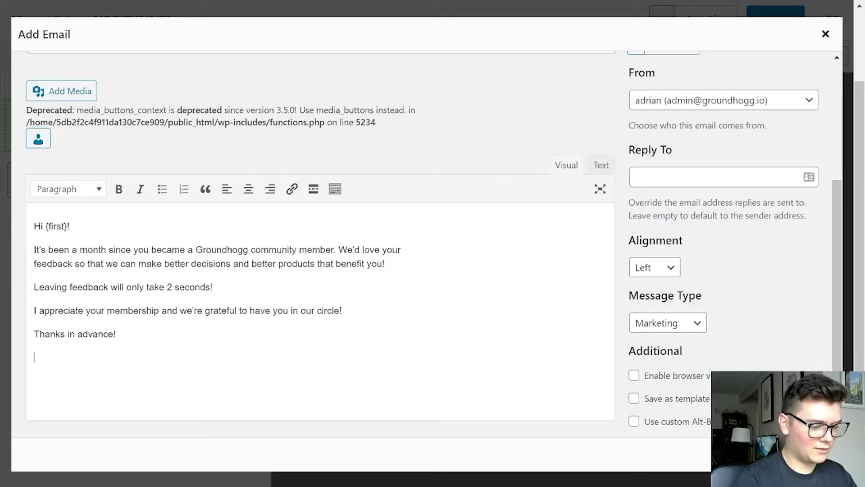
{"action": "type", "text": "- Adrian"}
{"action": "left_click", "coordinate": [60, 357]}
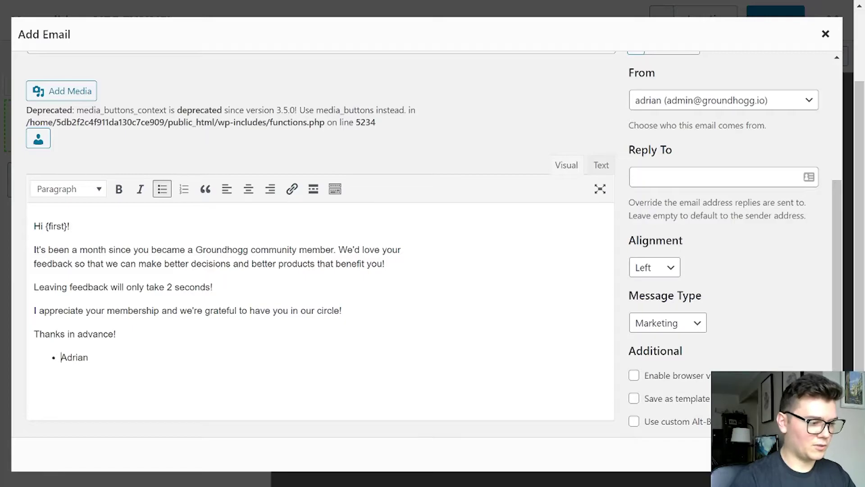
{"action": "key", "text": "BackSpace"}
{"action": "type", "text": "~"}
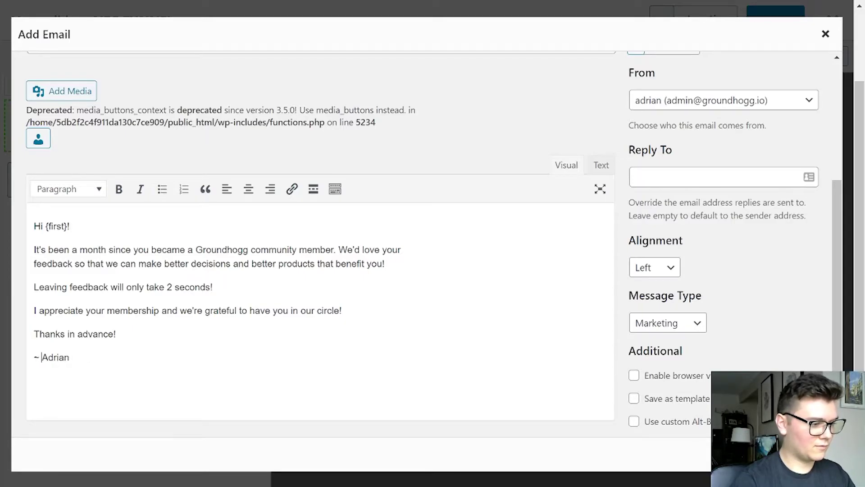
{"action": "left_click", "coordinate": [70, 357]}
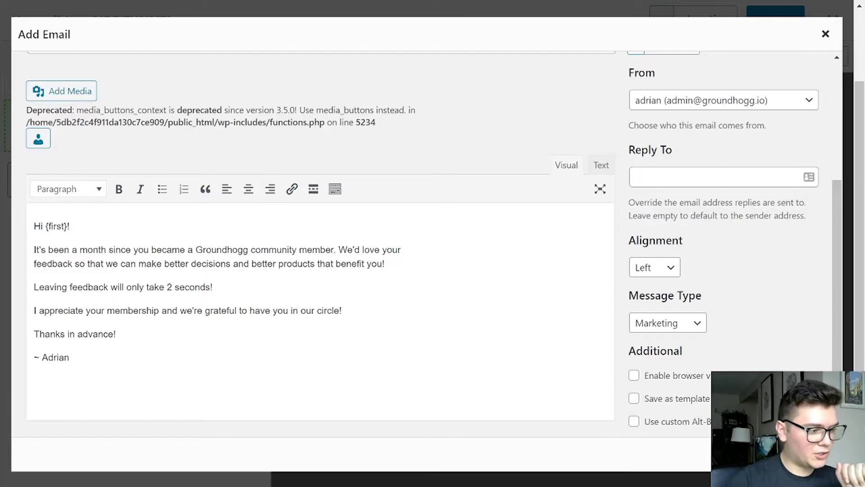
Set the NPS survey email's status to Ready and create the email
{"action": "left_click_drag", "start_coordinate": [116, 334], "coordinate": [23, 334]}
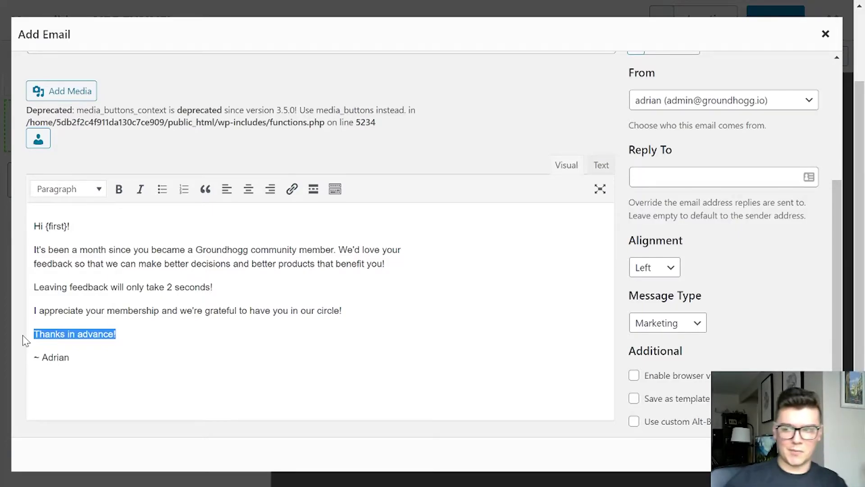
{"action": "mouse_move", "coordinate": [68, 4]}
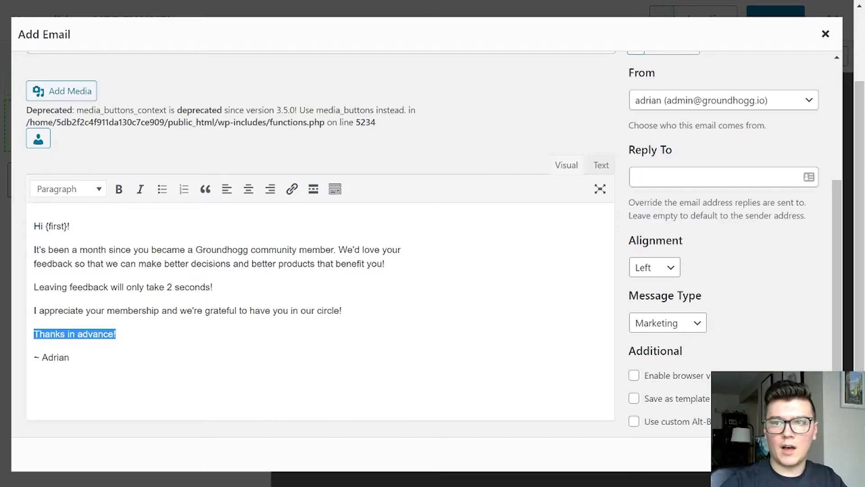
{"action": "mouse_move", "coordinate": [669, 4]}
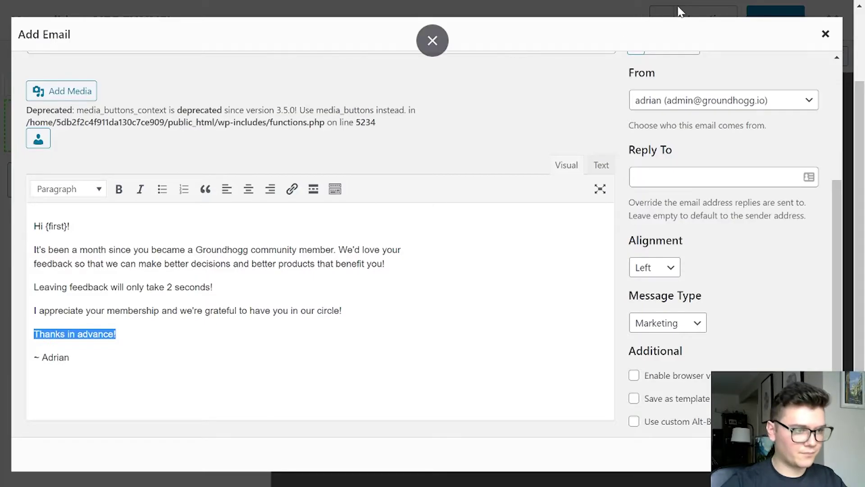
{"action": "left_click", "coordinate": [432, 47]}
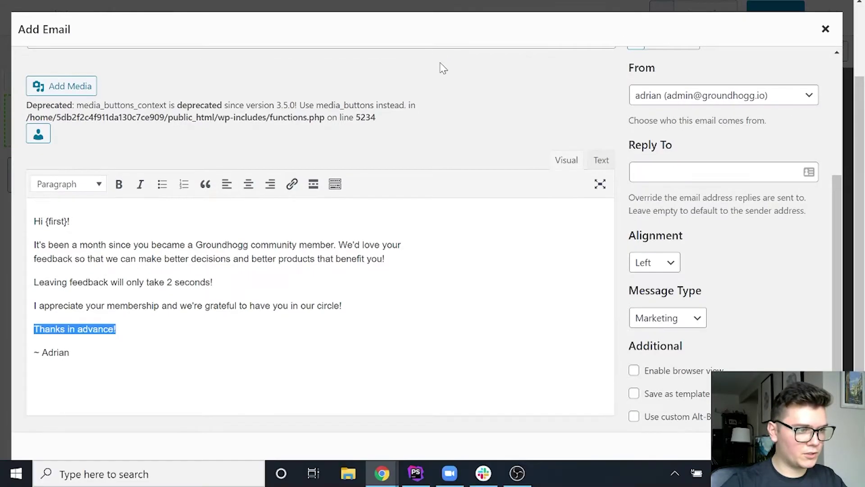
{"action": "scroll", "coordinate": [564, 171], "scroll_direction": "up", "scroll_amount": 4}
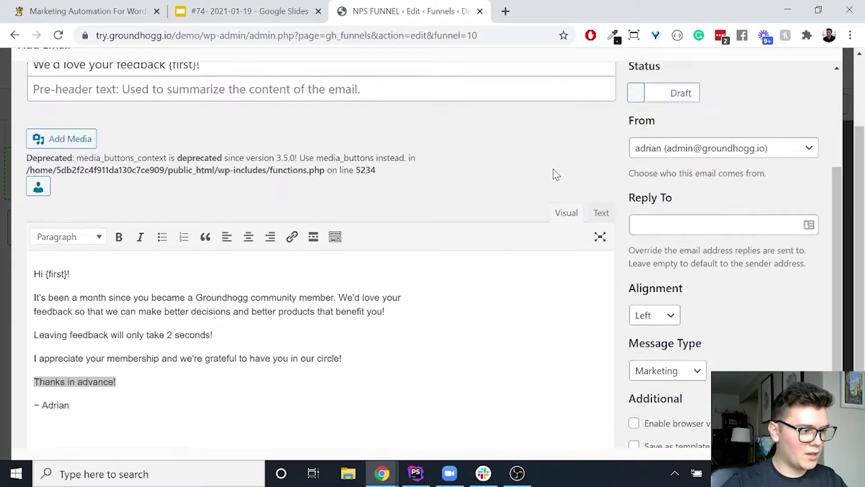
{"action": "left_click", "coordinate": [667, 244]}
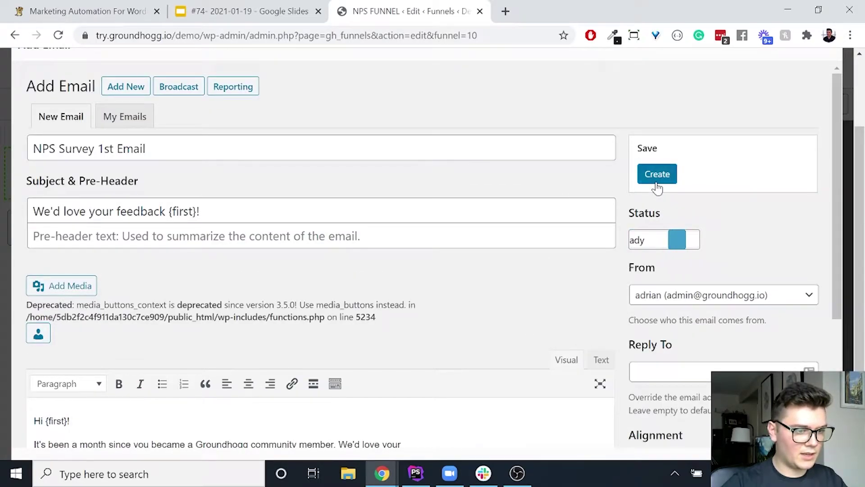
{"action": "left_click", "coordinate": [658, 178]}
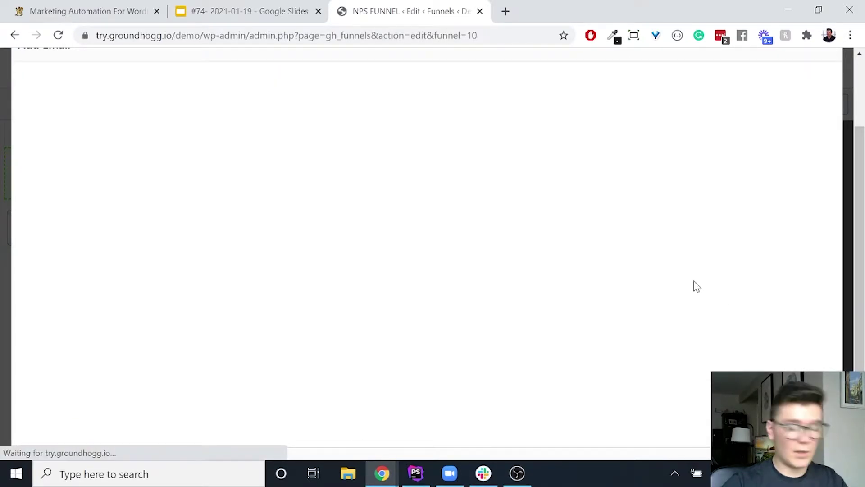
Return to the funnel's Send Email step, choose "NPS Survey 1st Email" as the email to send, and save the funnel
{"action": "scroll", "coordinate": [672, 287], "scroll_direction": "down", "scroll_amount": 3}
{"action": "scroll", "coordinate": [643, 286], "scroll_direction": "up", "scroll_amount": 1}
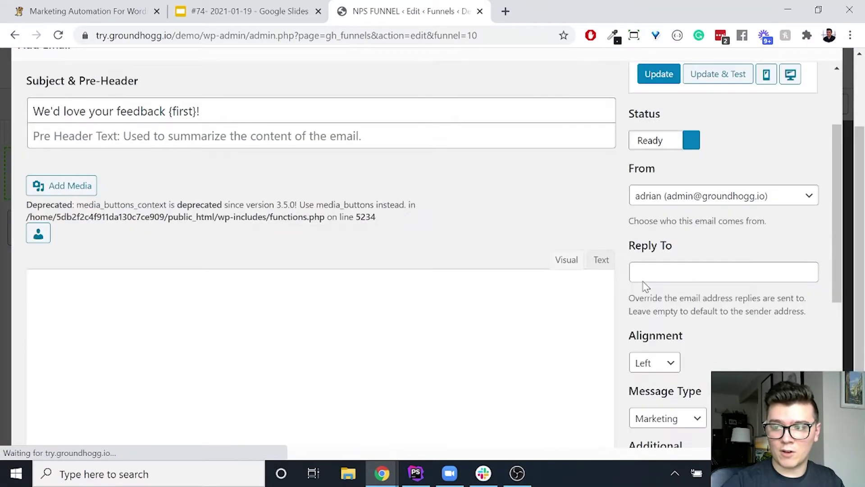
{"action": "scroll", "coordinate": [643, 286], "scroll_direction": "down", "scroll_amount": 3}
{"action": "scroll", "coordinate": [558, 280], "scroll_direction": "down", "scroll_amount": 3}
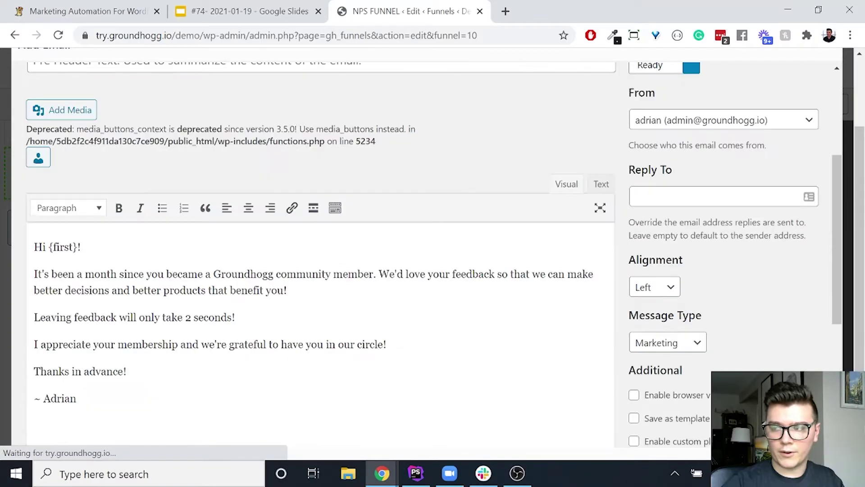
{"action": "scroll", "coordinate": [303, 246], "scroll_direction": "down", "scroll_amount": 2}
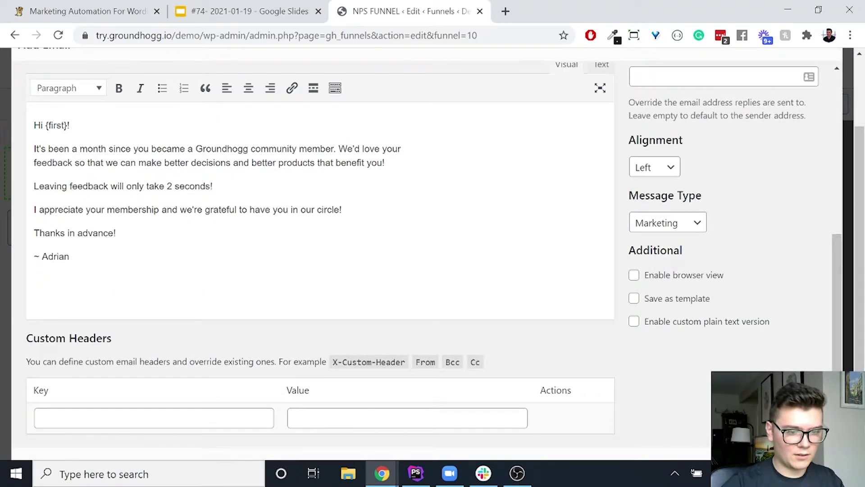
{"action": "key", "text": "Escape"}
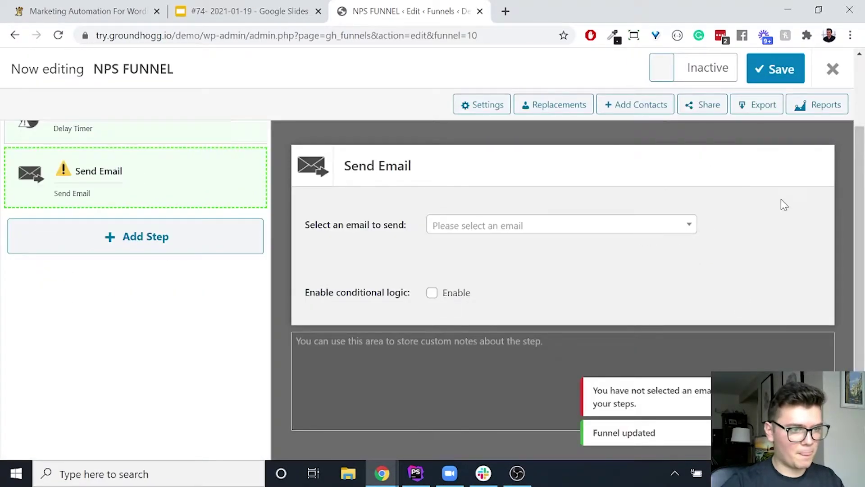
{"action": "left_click", "coordinate": [506, 227]}
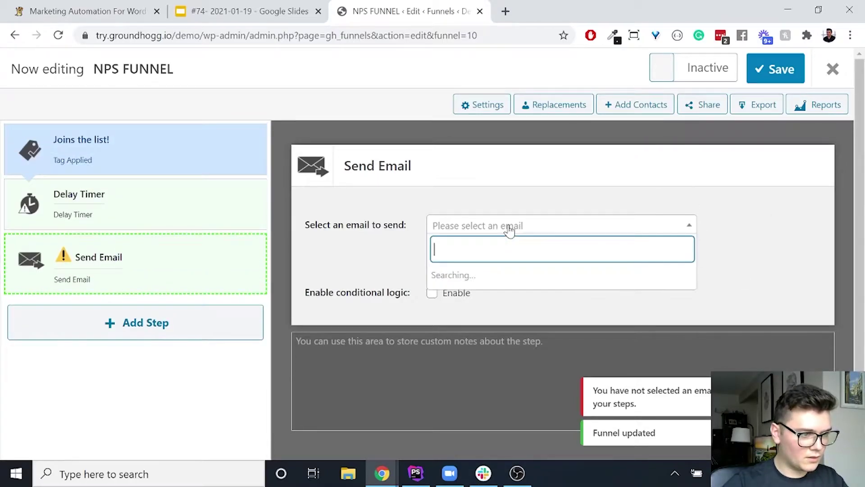
{"action": "scroll", "coordinate": [559, 317], "scroll_direction": "down", "scroll_amount": 8}
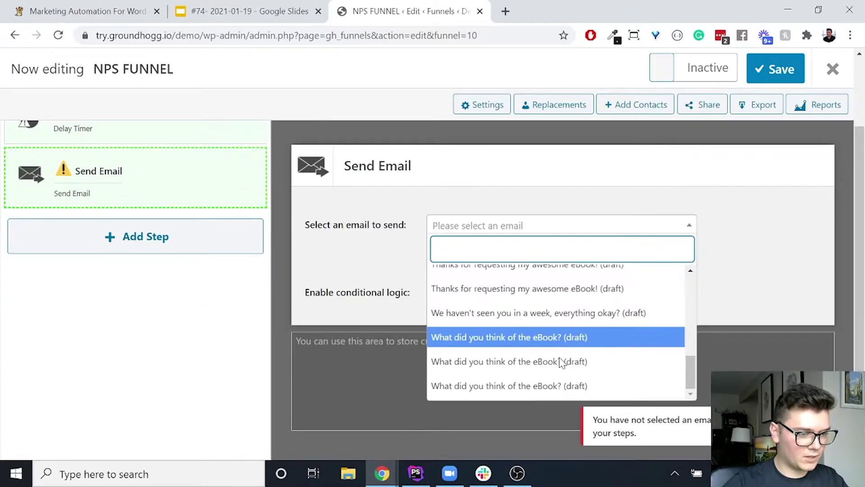
{"action": "scroll", "coordinate": [578, 298], "scroll_direction": "up", "scroll_amount": 2}
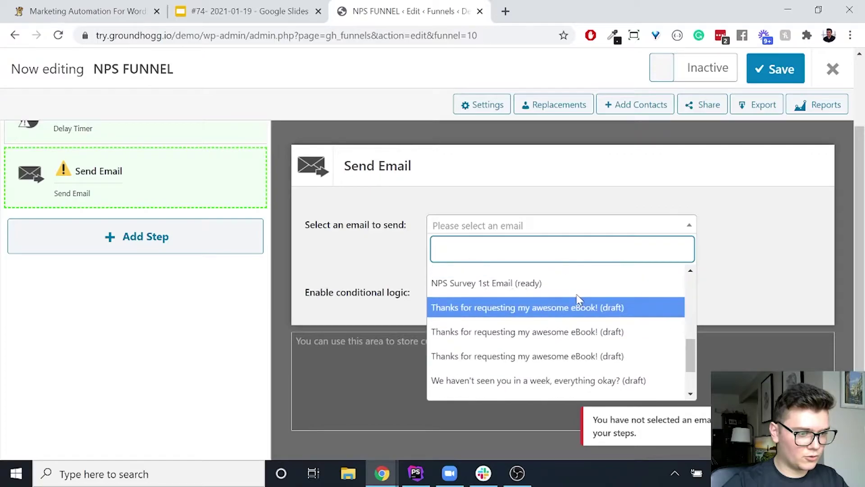
{"action": "left_click", "coordinate": [572, 283]}
{"action": "left_click", "coordinate": [776, 69]}
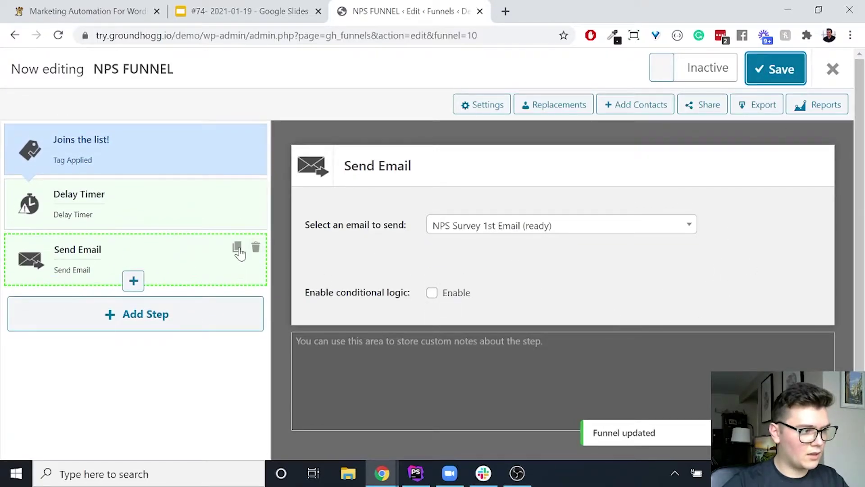
Open Groundhogg's Superlinks page in a separate browser tab, keeping the funnel editor open, and view it full screen
{"action": "middle_click", "coordinate": [833, 68]}
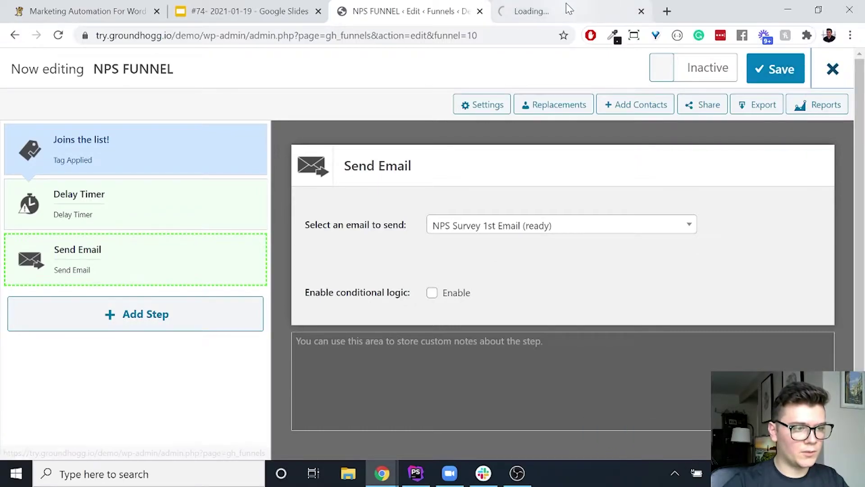
{"action": "left_click", "coordinate": [568, 18]}
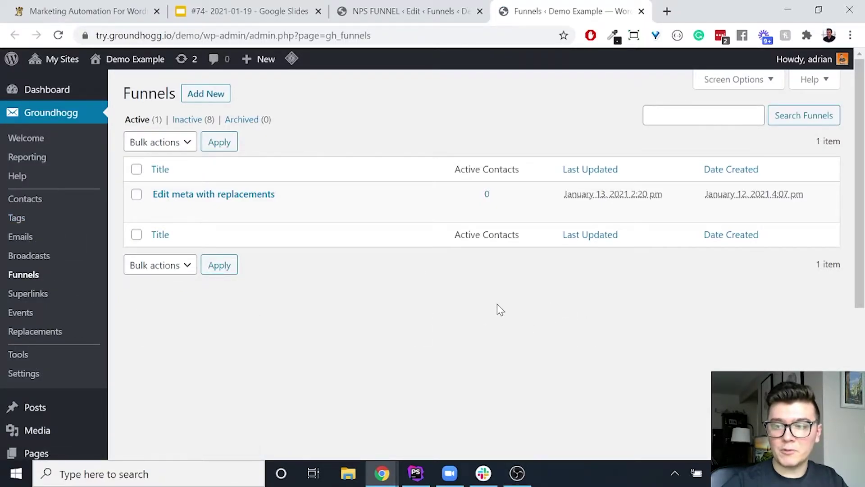
{"action": "left_click", "coordinate": [43, 295]}
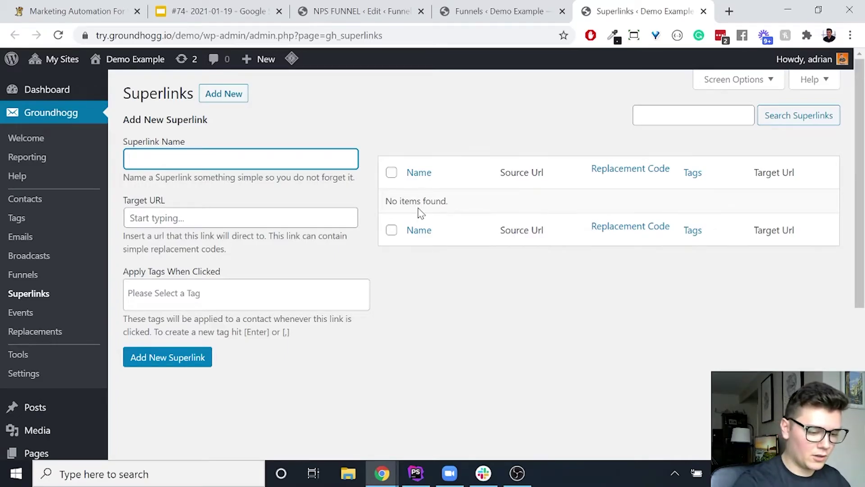
{"action": "key", "text": "F11"}
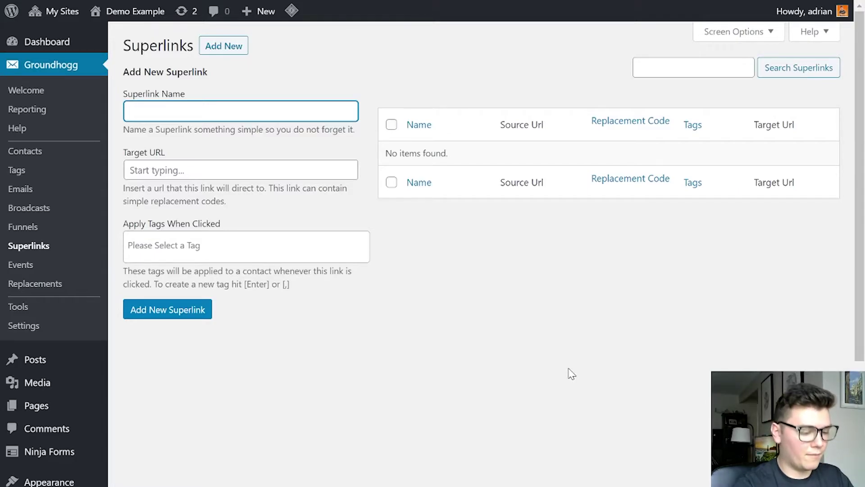
Name the new superlink "NPS - 1"
{"action": "type", "text": "NPS 1"}
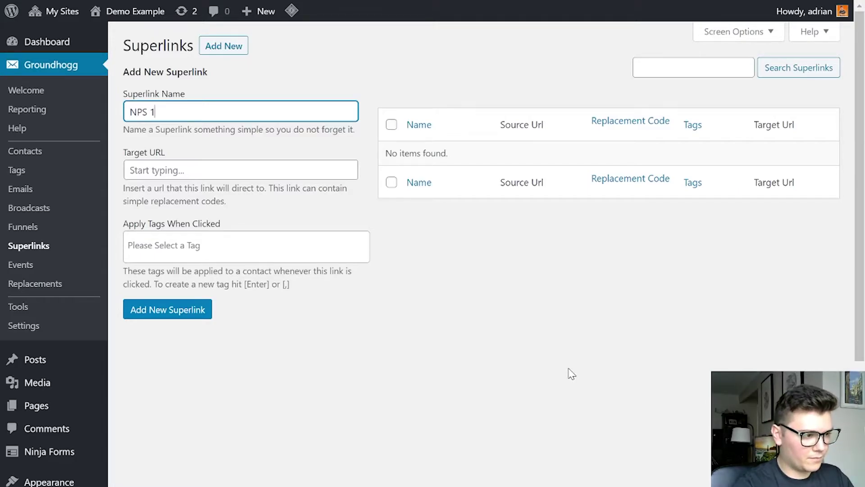
{"action": "key", "text": "Tab"}
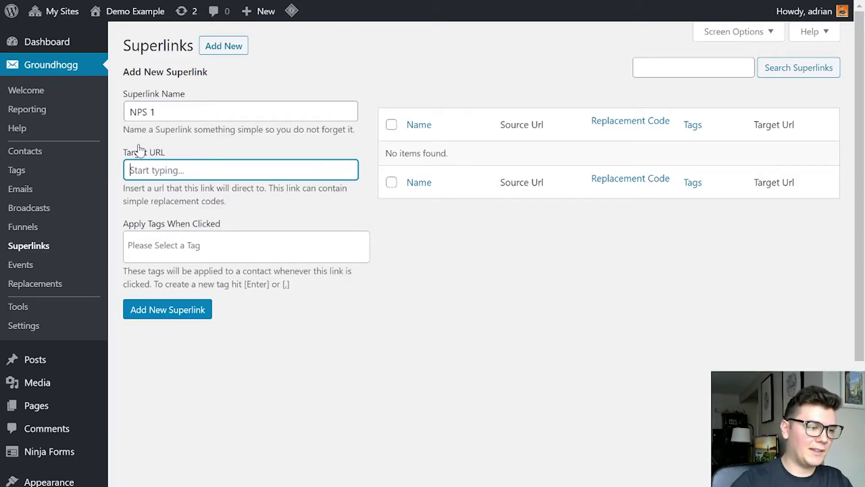
{"action": "triple_click", "coordinate": [121, 111]}
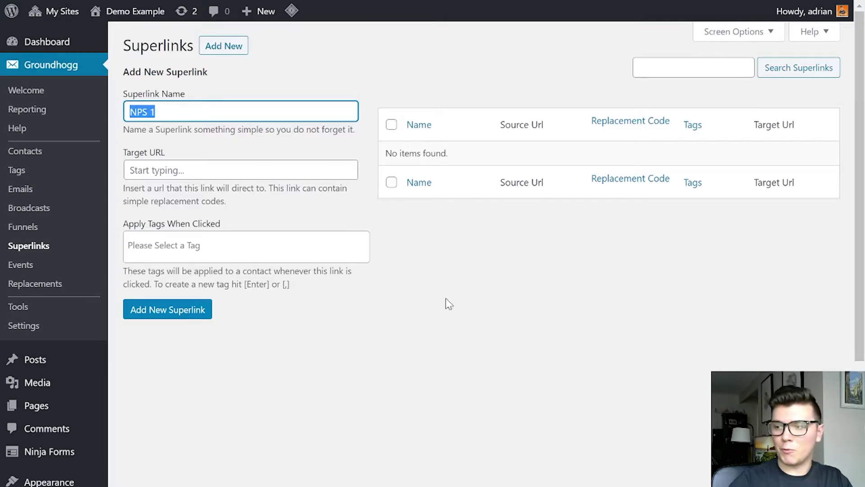
{"action": "left_click", "coordinate": [154, 111]}
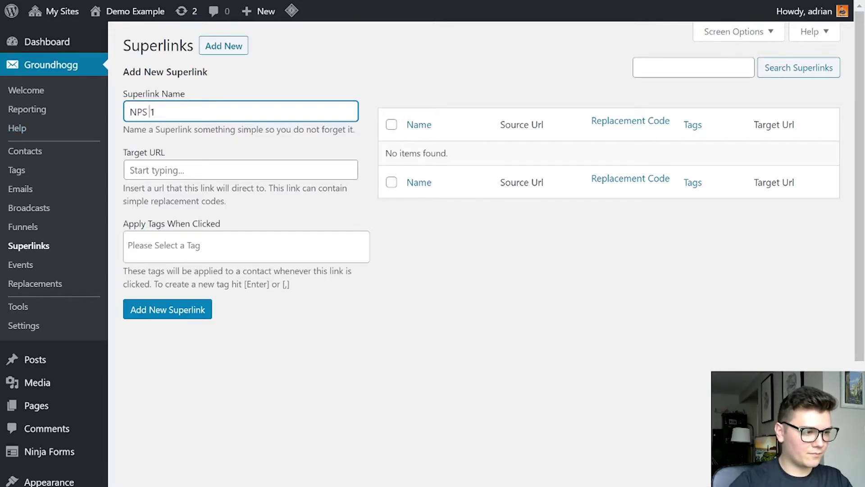
{"action": "type", "text": "-"}
{"action": "left_click", "coordinate": [131, 170]}
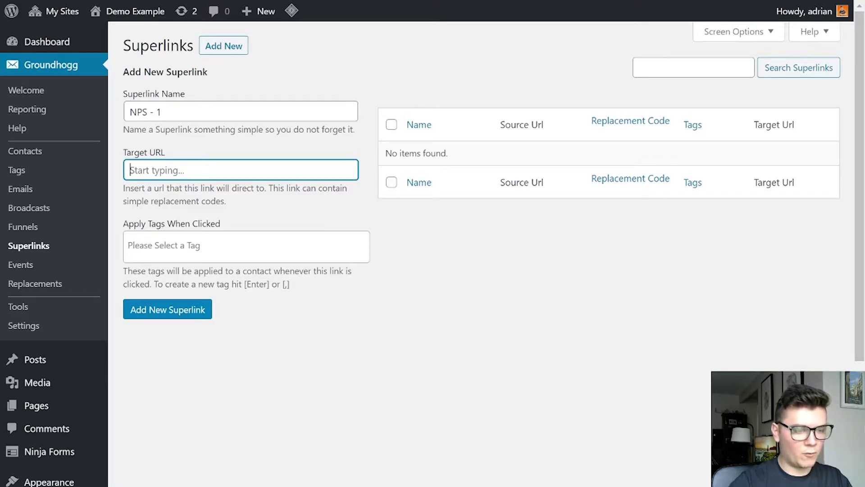
{"action": "type", "text": "/"}
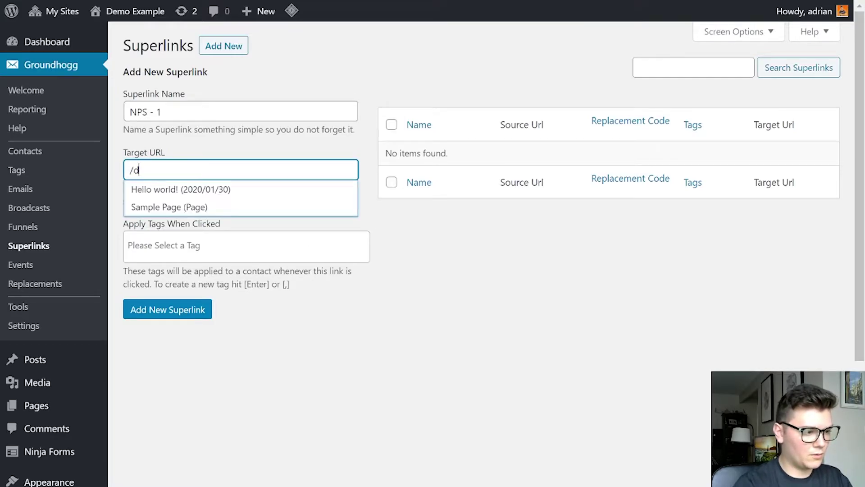
{"action": "key", "text": "Down"}
{"action": "key", "text": "Up"}
{"action": "key", "text": "Up"}
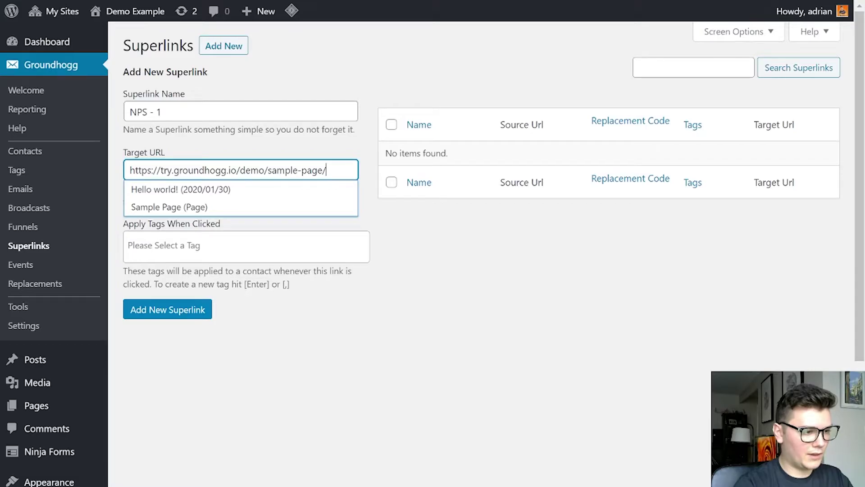
{"action": "key", "text": "Return"}
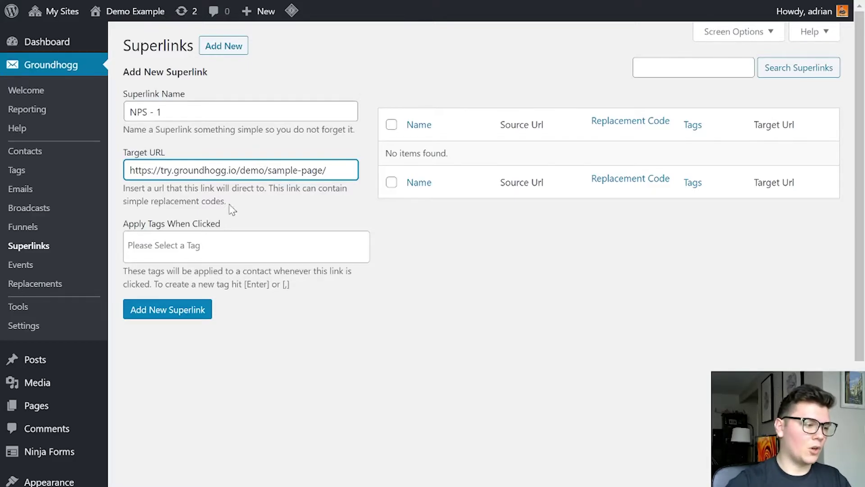
Create a new WordPress page in a separate tab, keeping the superlink form open, and title it "Feedback"
{"action": "mouse_move", "coordinate": [42, 405]}
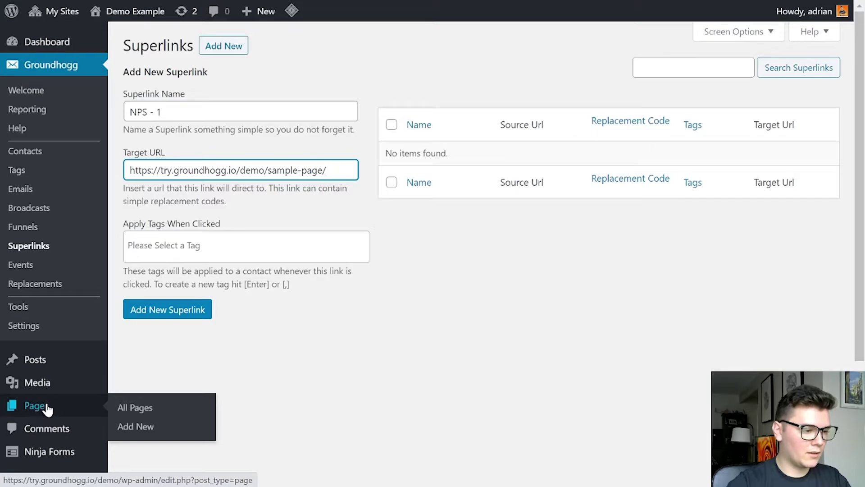
{"action": "left_click", "coordinate": [135, 426]}
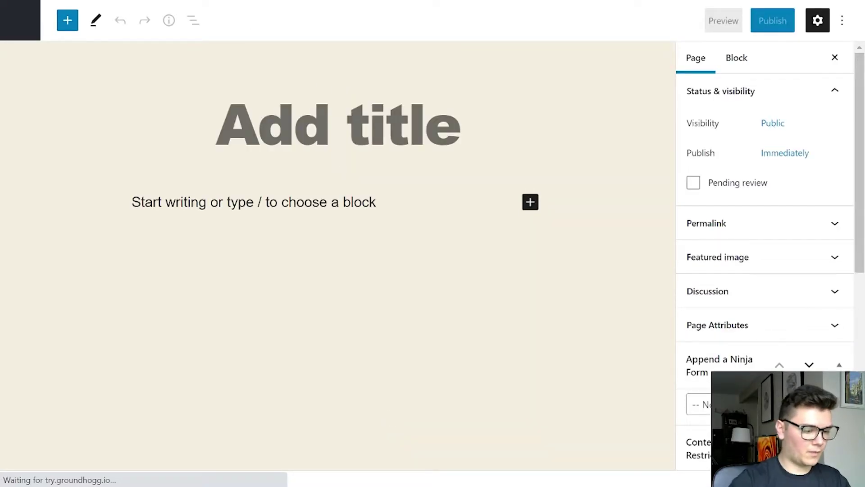
{"action": "type", "text": "FEE"}
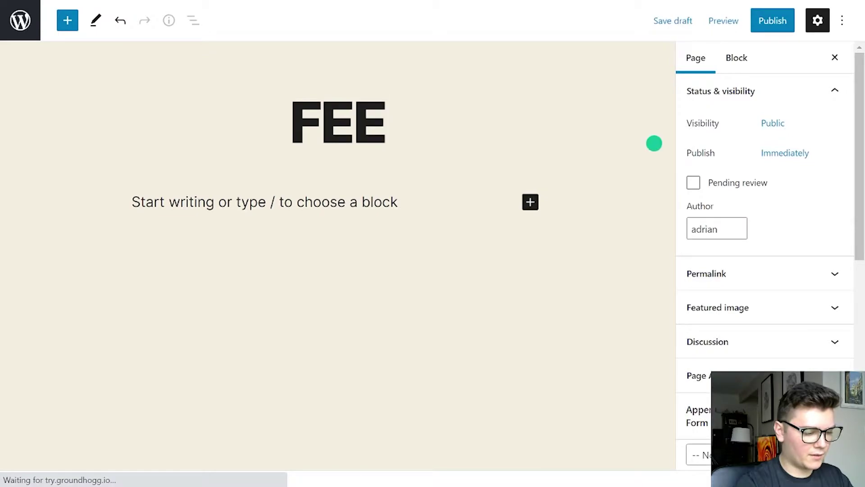
{"action": "key", "text": "BackSpace"}
{"action": "key", "text": "BackSpace"}
{"action": "type", "text": "eedBack"}
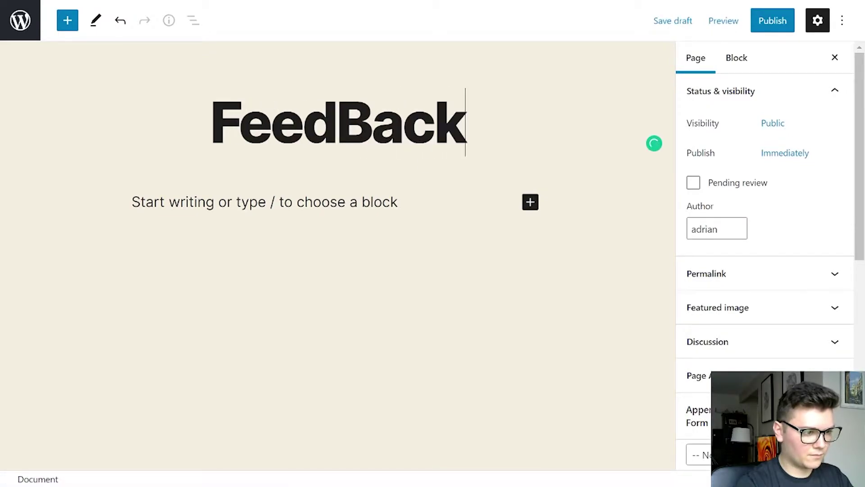
{"action": "left_click", "coordinate": [132, 202]}
{"action": "left_click", "coordinate": [371, 122]}
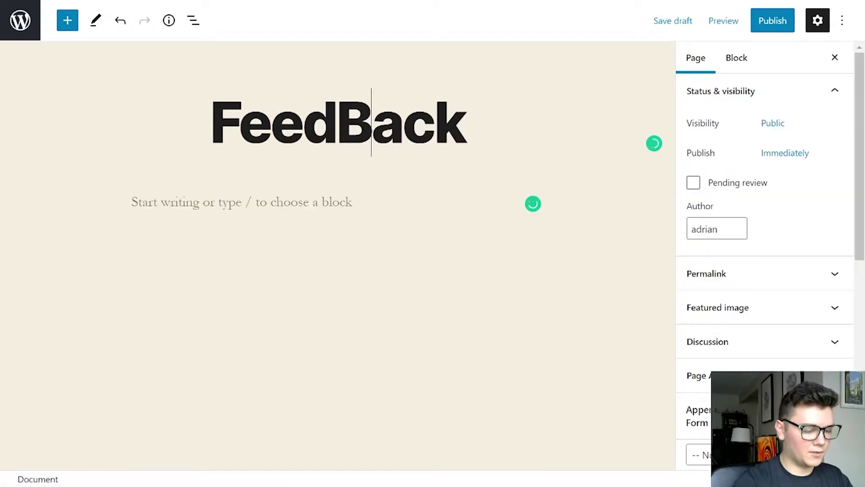
{"action": "key", "text": "BackSpace"}
{"action": "type", "text": "b"}
Start the page body with a paragraph reading "Thanks for your feedback!"
{"action": "left_click", "coordinate": [131, 202]}
{"action": "type", "text": "Tha"}
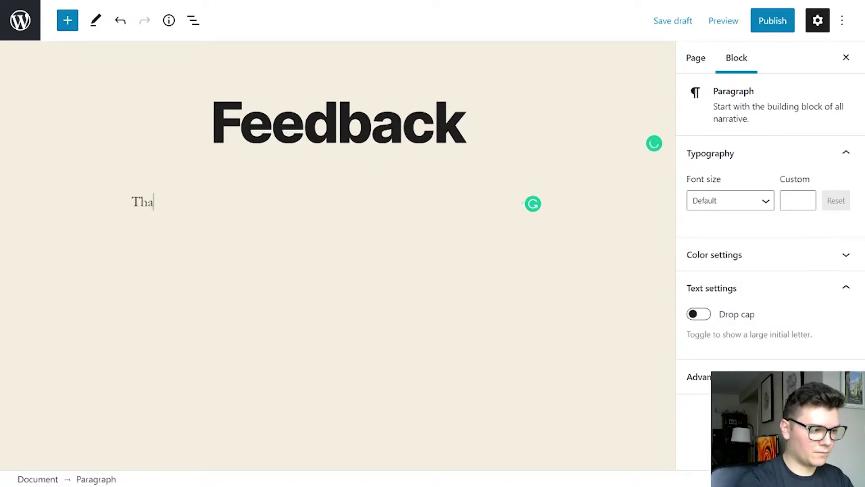
{"action": "type", "text": "nks for your fee"}
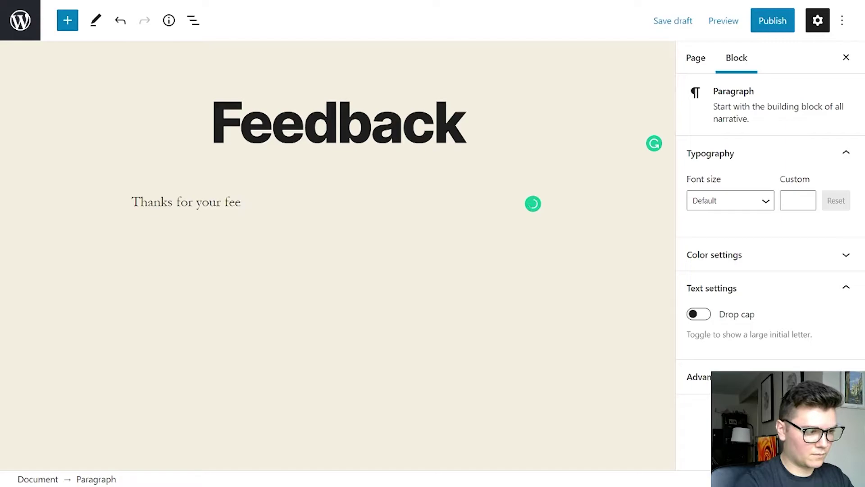
{"action": "type", "text": "dback!"}
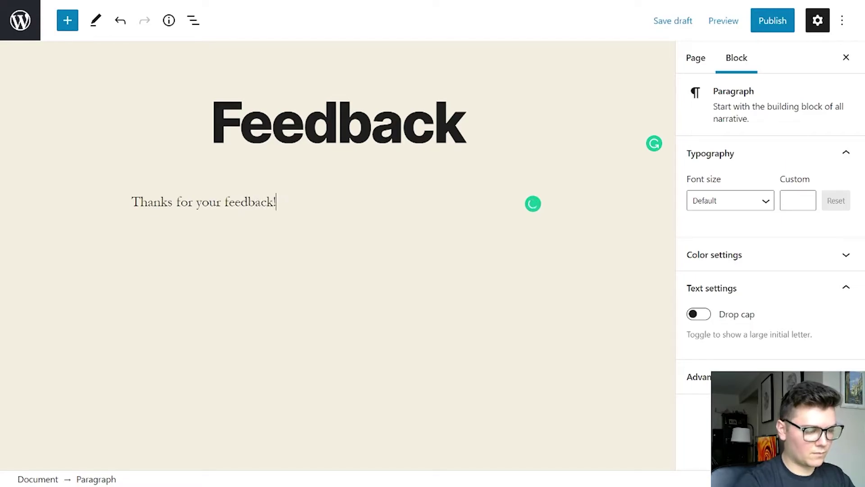
Replace the exclamation mark after "Thanks for your feedback" with the first-name replacement shortcode [ghr]{first}[/ghr]
{"action": "type", "text": "[]"}
{"action": "type", "text": "ghr"}
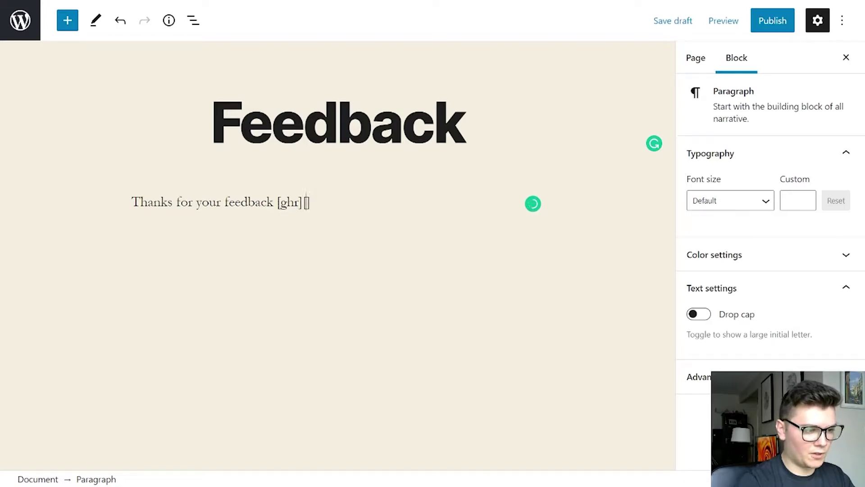
{"action": "type", "text": "/gh"}
{"action": "key", "text": "BackSpace"}
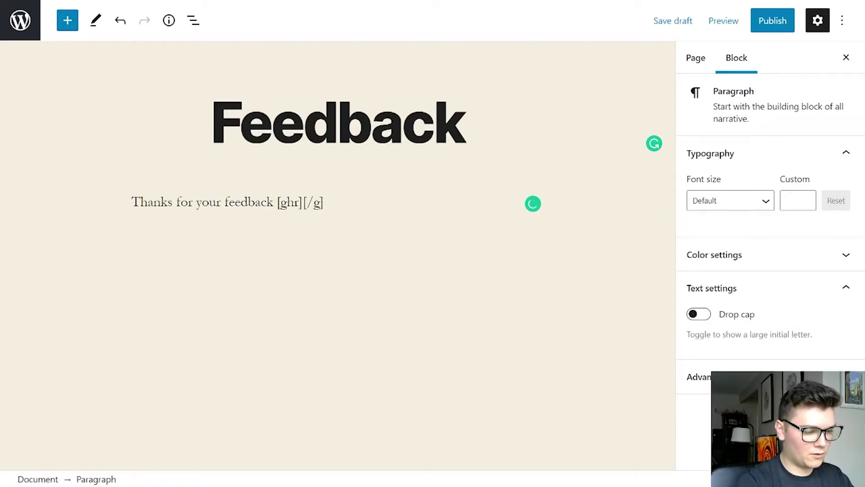
{"action": "type", "text": "hr"}
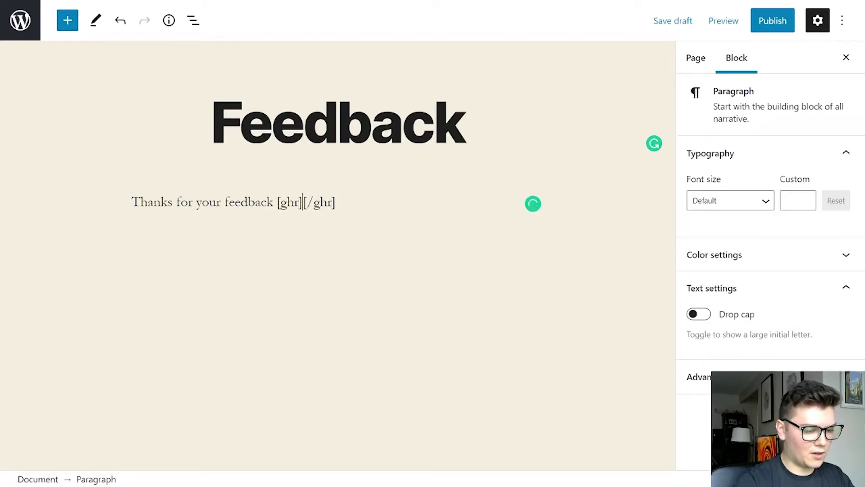
{"action": "type", "text": "{}"}
{"action": "type", "text": "first!}"}
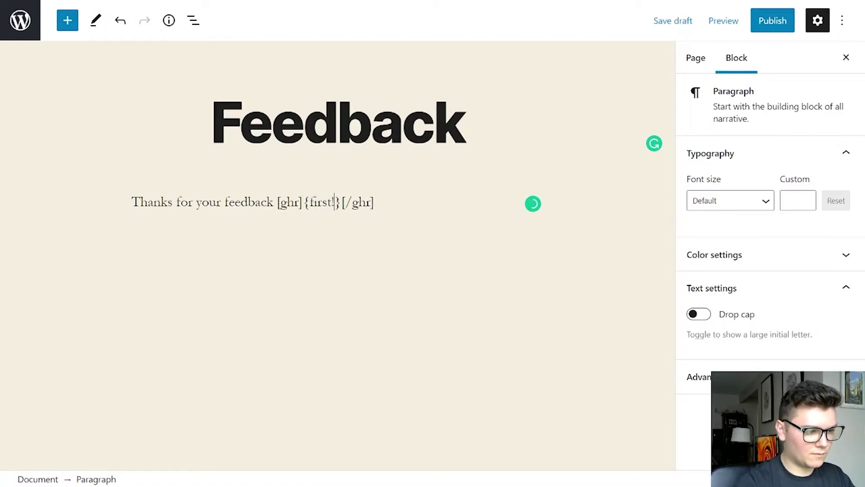
{"action": "key", "text": "End"}
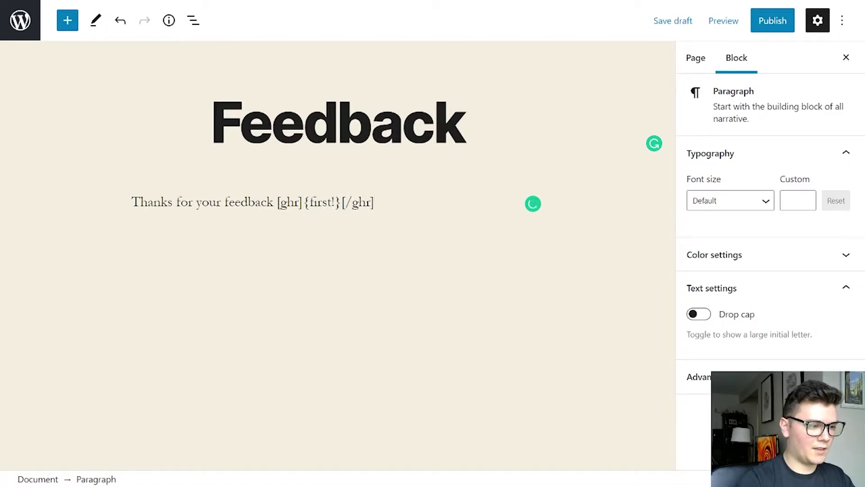
{"action": "left_click", "coordinate": [371, 202]}
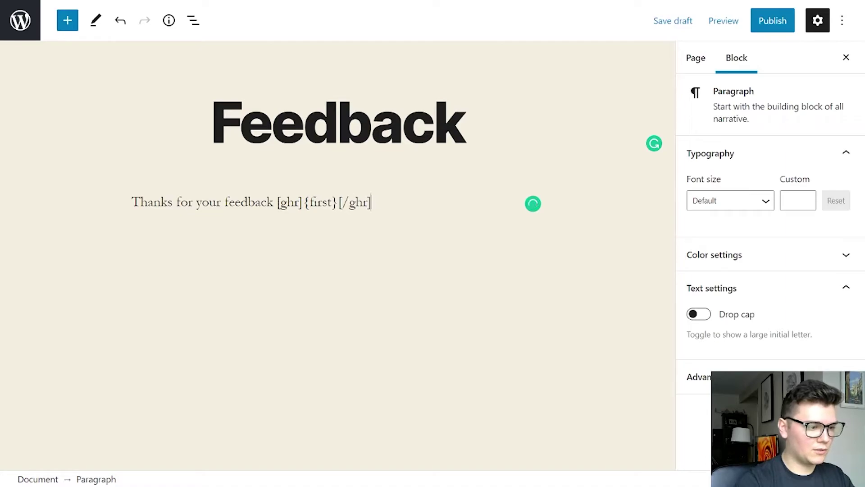
Finish the paragraph with "! It's going to help use create a better user experience for you!" and publish the page
{"action": "type", "text": "! It's "}
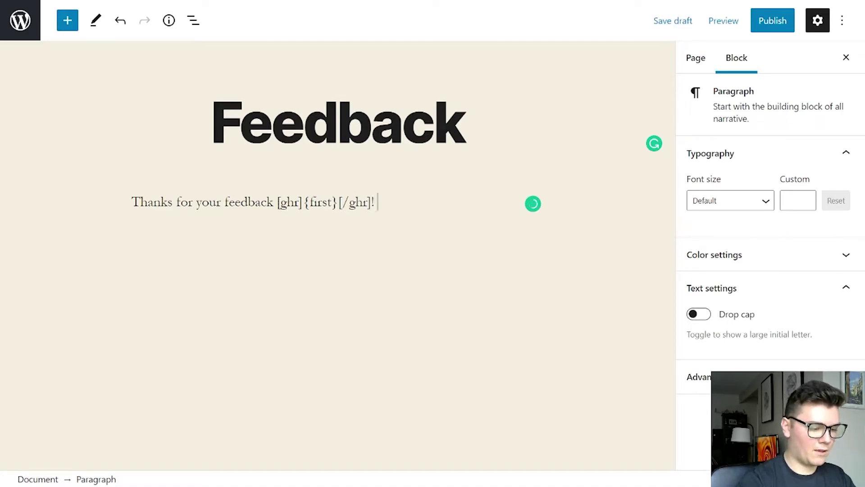
{"action": "type", "text": "going to h"}
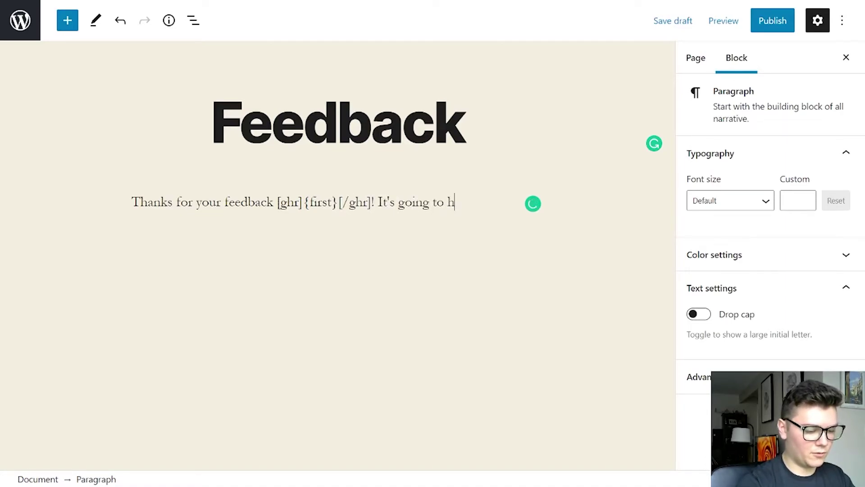
{"action": "type", "text": "elp use create a"}
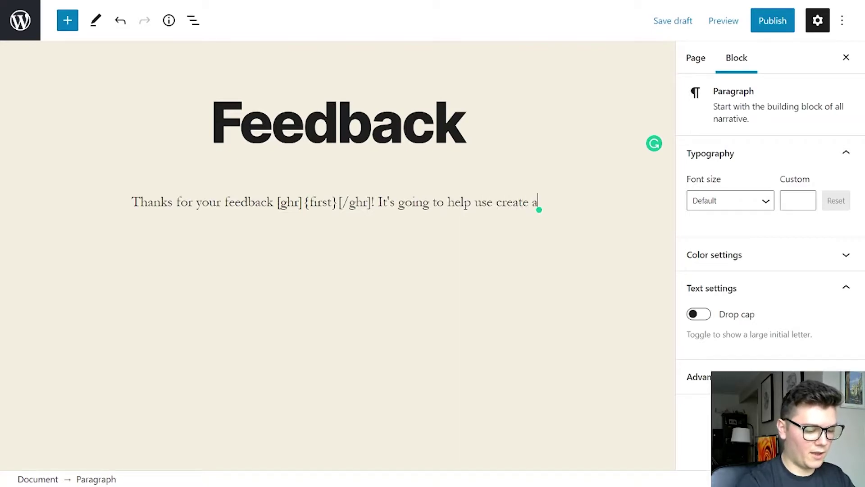
{"action": "type", "text": " better user expoer"}
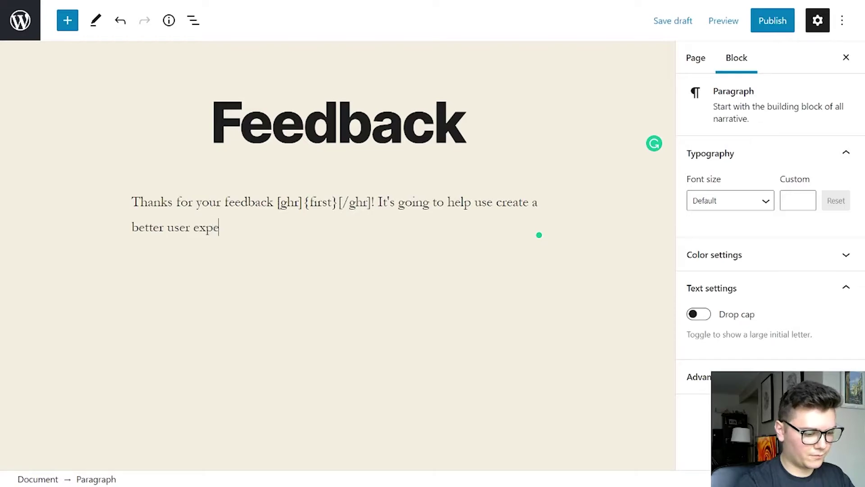
{"action": "type", "text": "rience for you!"}
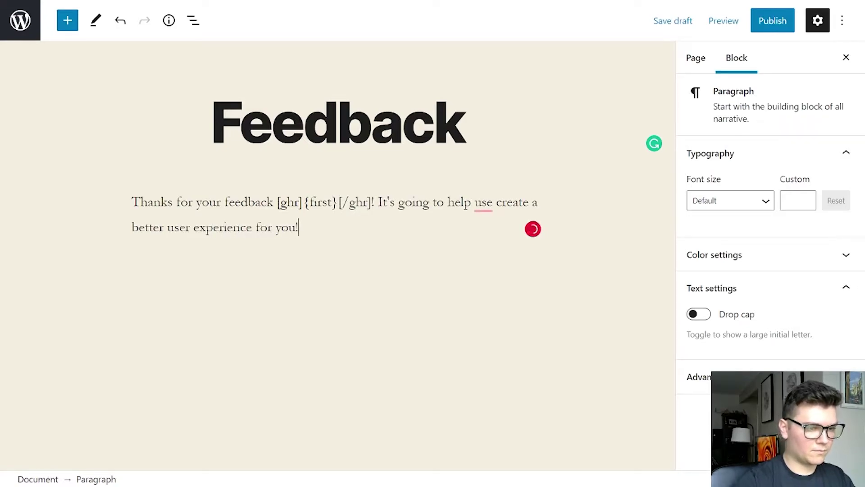
{"action": "left_click", "coordinate": [768, 25]}
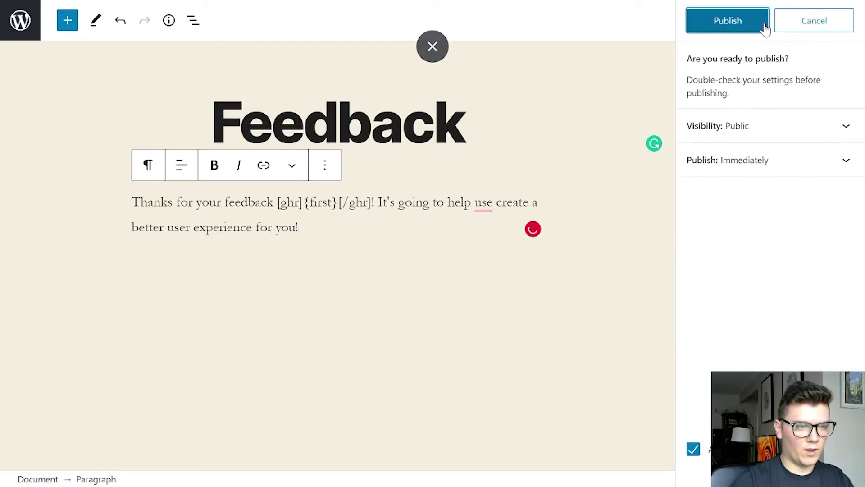
{"action": "left_click", "coordinate": [766, 24]}
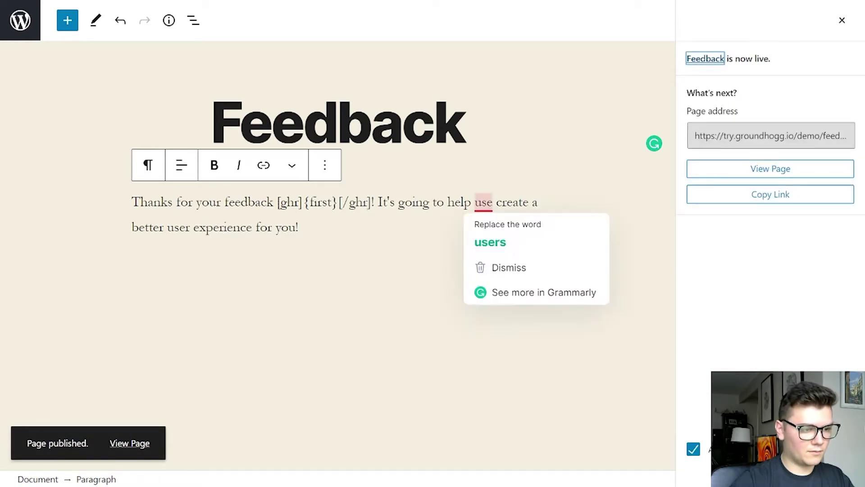
Correct the word "use" before "create" to "us" in the Feedback page's paragraph and update the page
{"action": "left_click", "coordinate": [487, 202]}
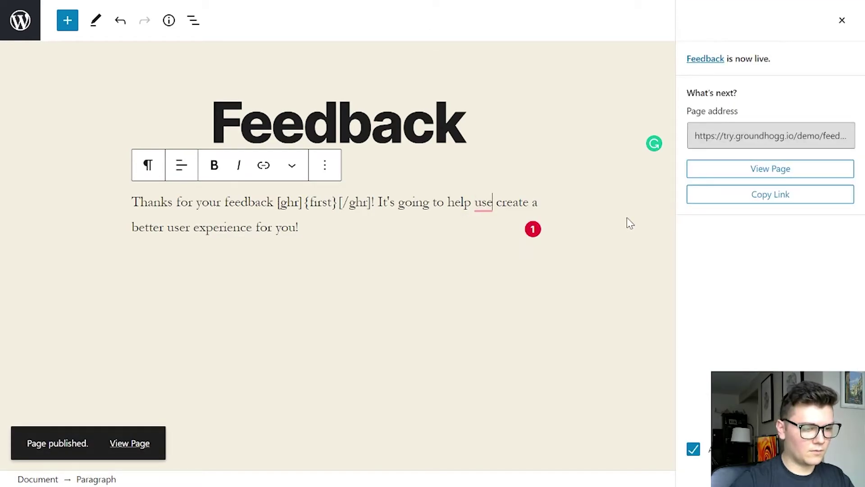
{"action": "key", "text": "BackSpace"}
{"action": "left_click", "coordinate": [767, 21]}
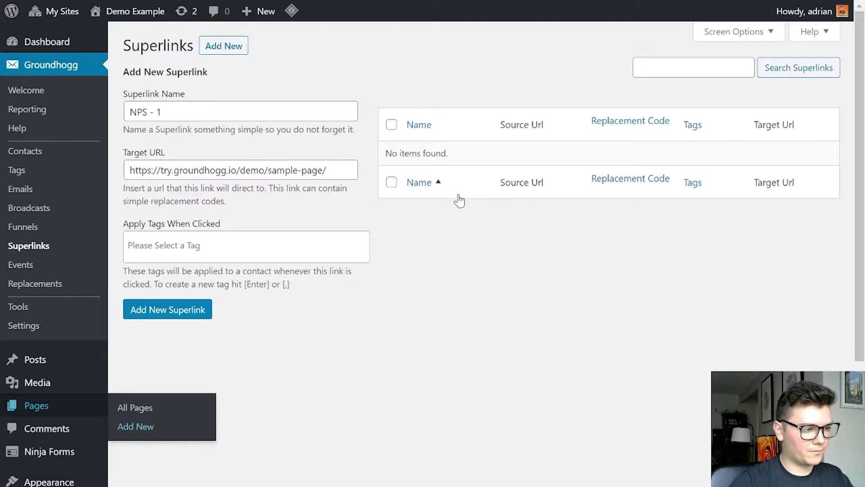
{"action": "left_click", "coordinate": [354, 170]}
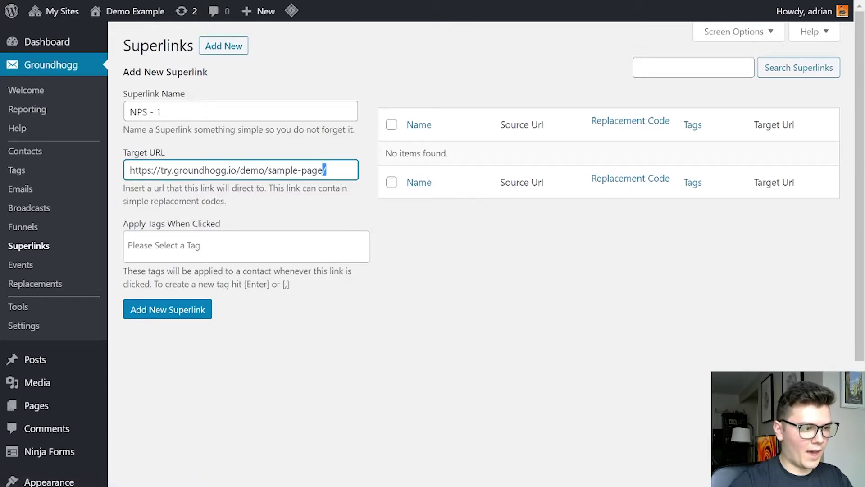
{"action": "left_click_drag", "start_coordinate": [323, 170], "coordinate": [267, 170]}
{"action": "key", "text": "BackSpace"}
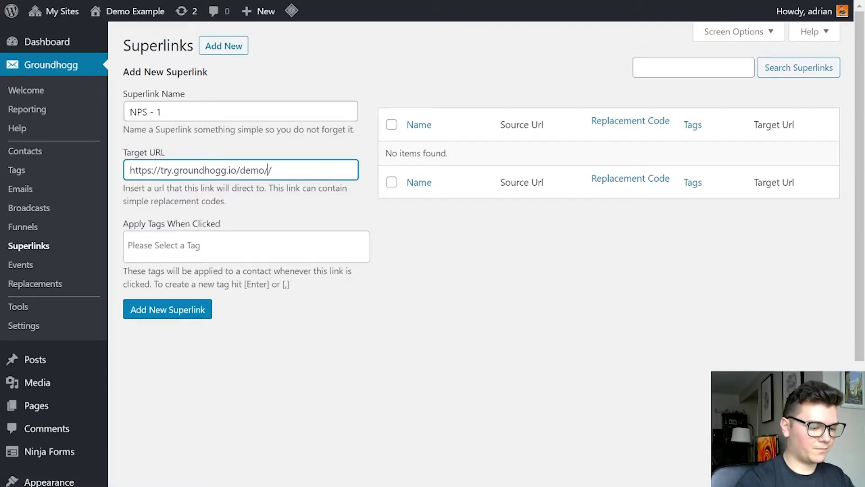
{"action": "type", "text": "feedback"}
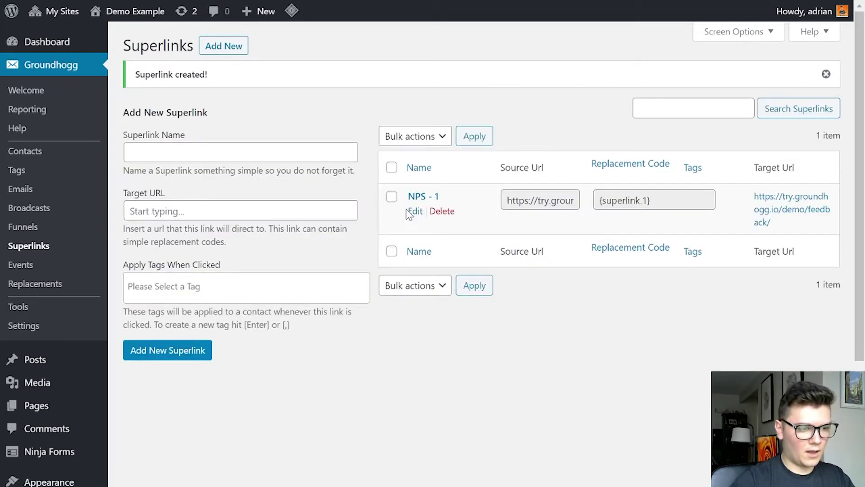
Leave the NPS - 1 superlink for the tags page and enable adding tags in bulk
{"action": "left_click", "coordinate": [414, 211]}
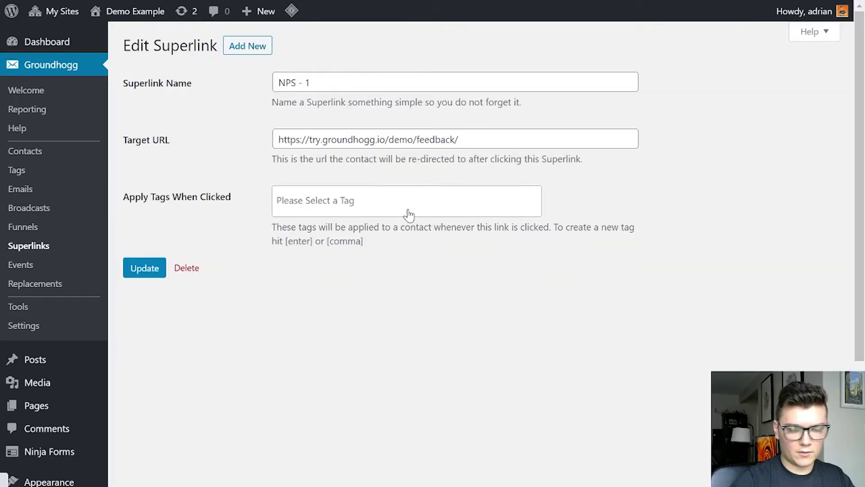
{"action": "left_click", "coordinate": [47, 175]}
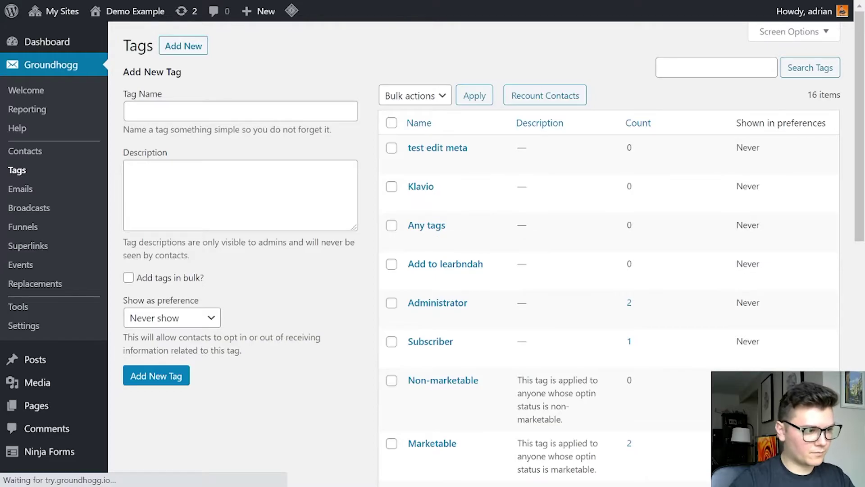
{"action": "left_click", "coordinate": [150, 280]}
{"action": "left_click", "coordinate": [129, 110]}
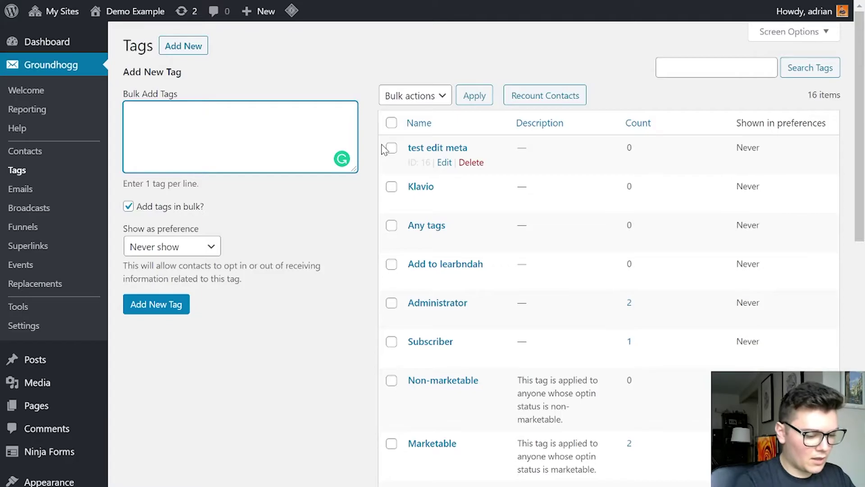
List the tag names NPS 1 through NPS 10 for bulk creation, one per line
{"action": "type", "text": "NPS 1"}
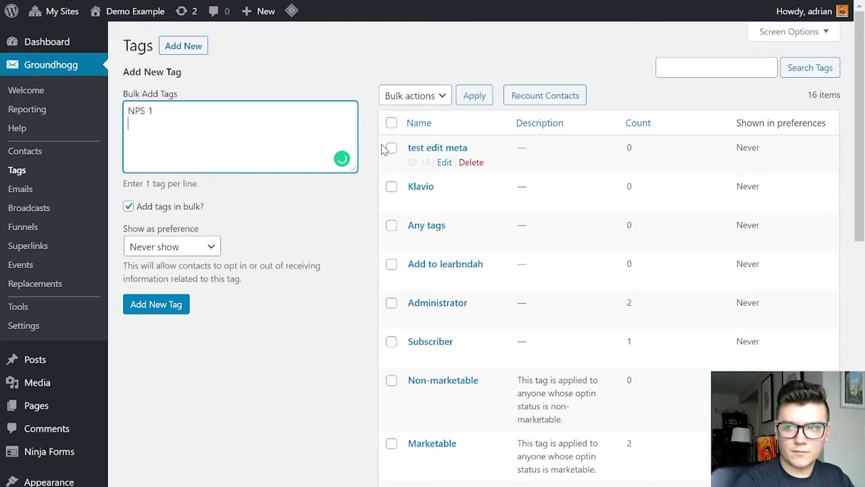
{"action": "type", "text": "PS 2"}
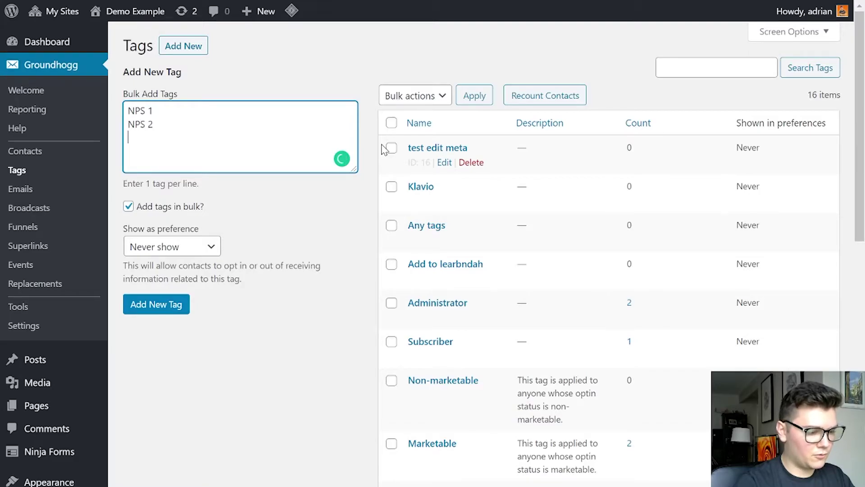
{"action": "type", "text": "NPSNPS"}
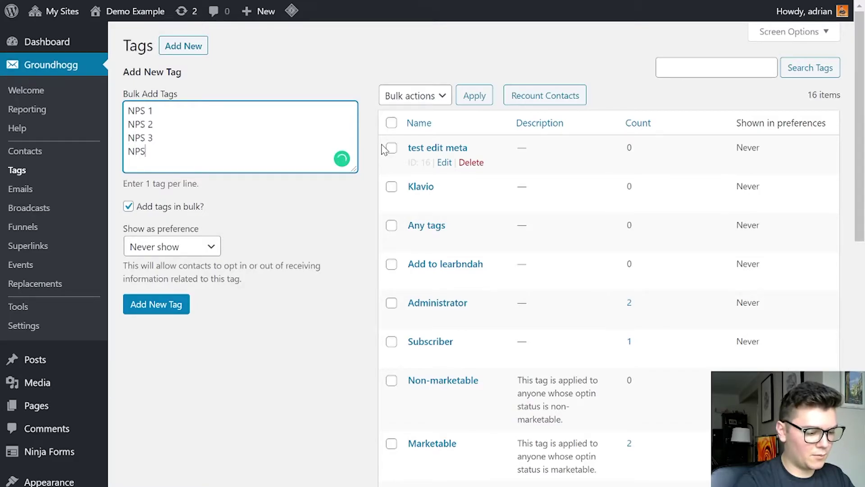
{"action": "type", "text": "NPS"}
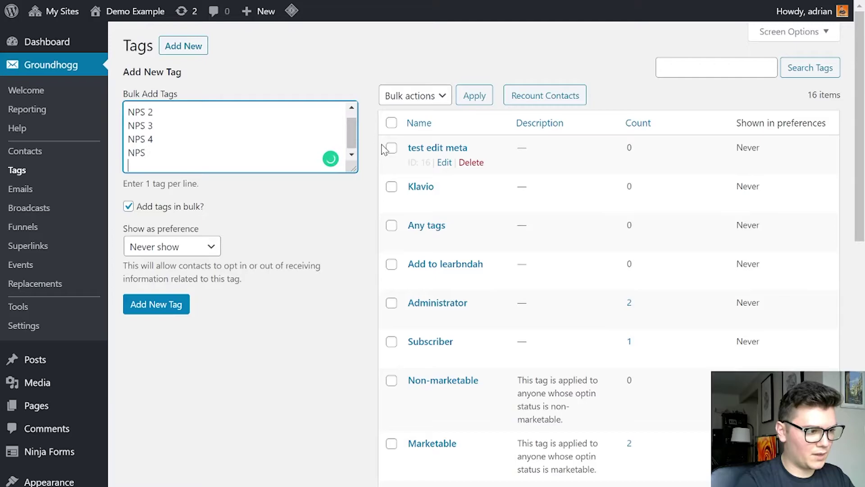
{"action": "type", "text": " 5"}
{"action": "key", "text": "Return"}
{"action": "type", "text": "NPS 6"}
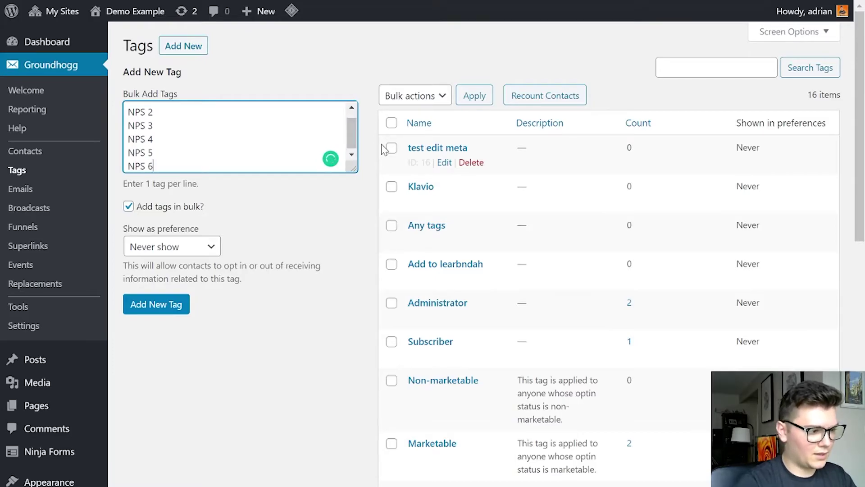
{"action": "key", "text": "Return"}
{"action": "type", "text": "NPS 7"}
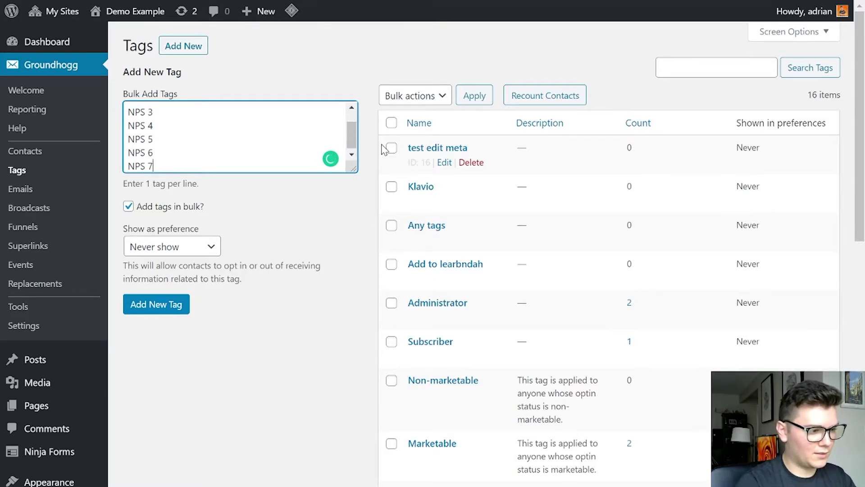
{"action": "key", "text": "Return"}
{"action": "type", "text": "NPS"}
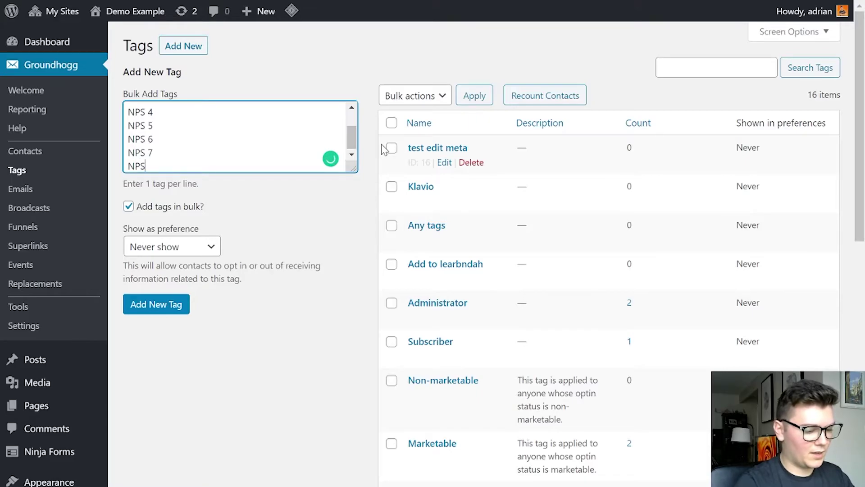
{"action": "type", "text": " 8"}
{"action": "key", "text": "Return"}
{"action": "type", "text": "NPS"}
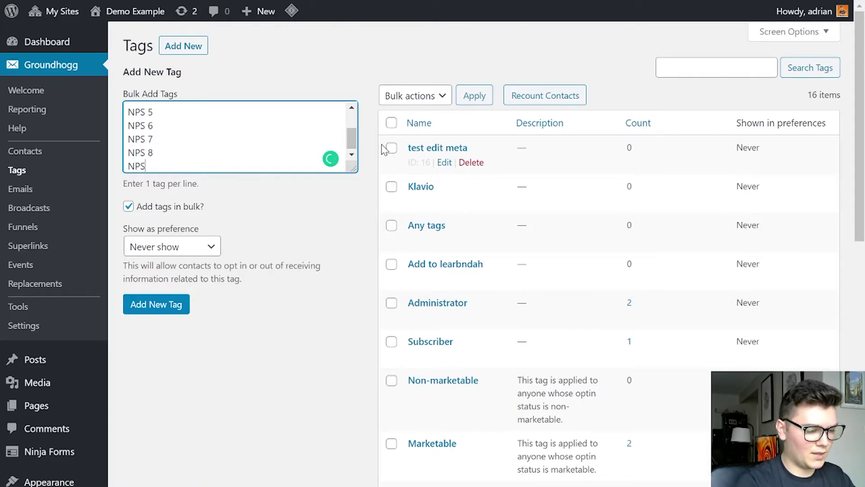
{"action": "type", "text": " 9"}
{"action": "key", "text": "Return"}
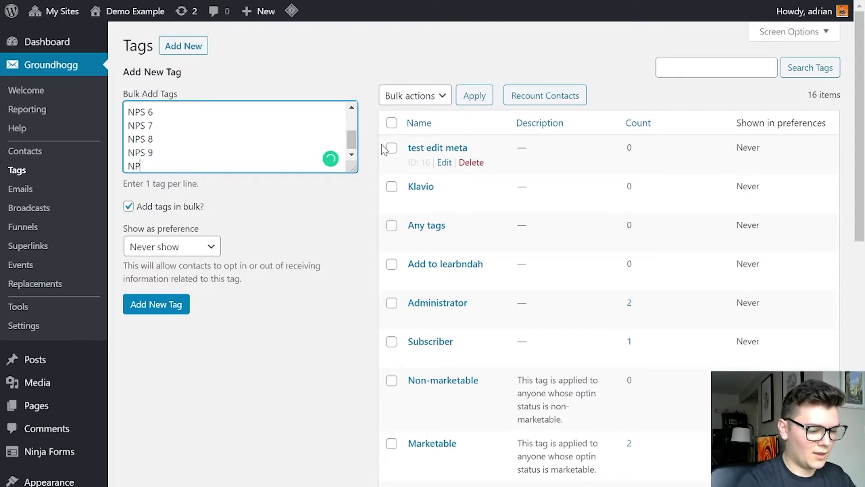
{"action": "type", "text": "NPS 10"}
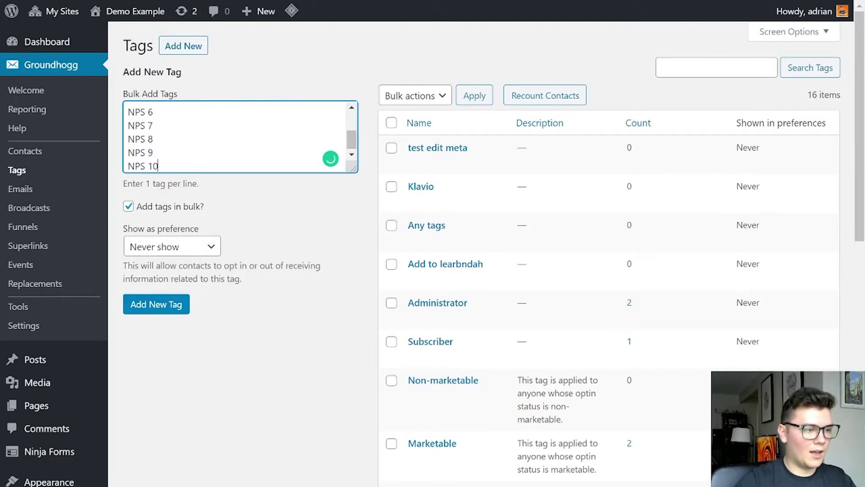
Create the listed NPS tags in bulk and check them in the tag list
{"action": "scroll", "coordinate": [234, 138], "scroll_direction": "up", "scroll_amount": 3}
{"action": "scroll", "coordinate": [235, 137], "scroll_direction": "down", "scroll_amount": 3}
{"action": "scroll", "coordinate": [274, 222], "scroll_direction": "down", "scroll_amount": 8}
{"action": "scroll", "coordinate": [338, 303], "scroll_direction": "up", "scroll_amount": 8}
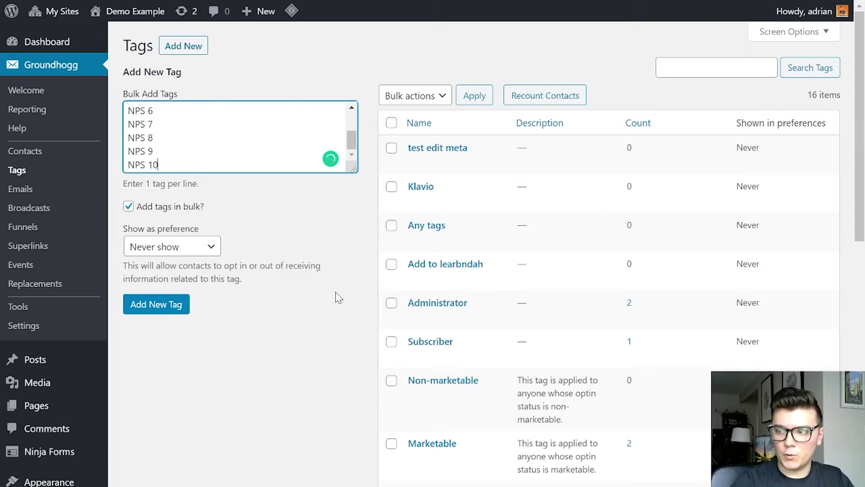
{"action": "left_click", "coordinate": [176, 309]}
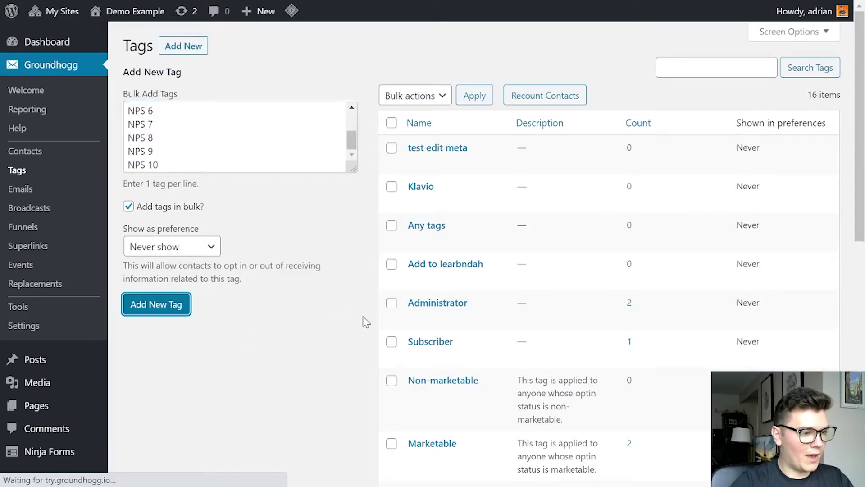
{"action": "scroll", "coordinate": [456, 295], "scroll_direction": "down", "scroll_amount": 6}
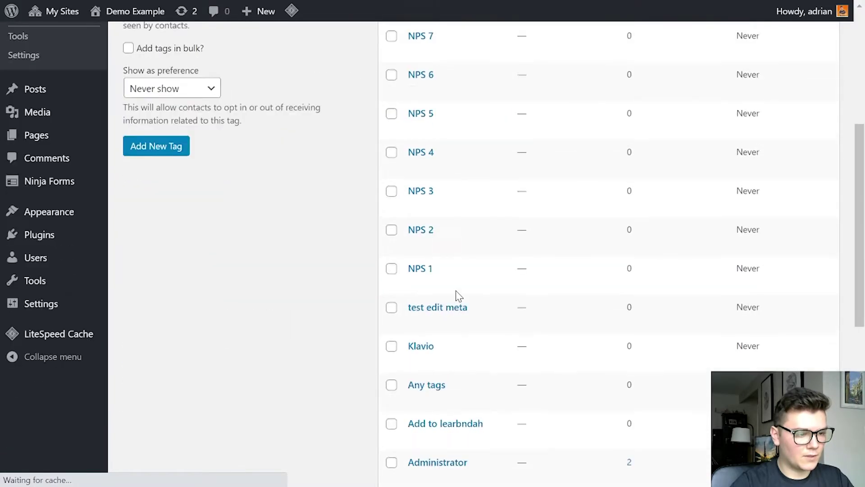
{"action": "scroll", "coordinate": [469, 317], "scroll_direction": "up", "scroll_amount": 2}
{"action": "scroll", "coordinate": [469, 318], "scroll_direction": "up", "scroll_amount": 5}
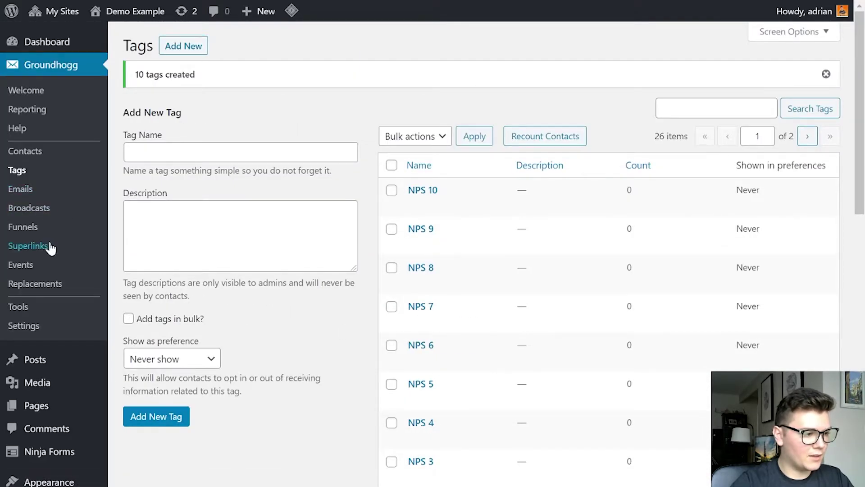
Edit the NPS - 1 superlink to apply the NPS 1 tag when clicked, and update it
{"action": "left_click", "coordinate": [53, 247]}
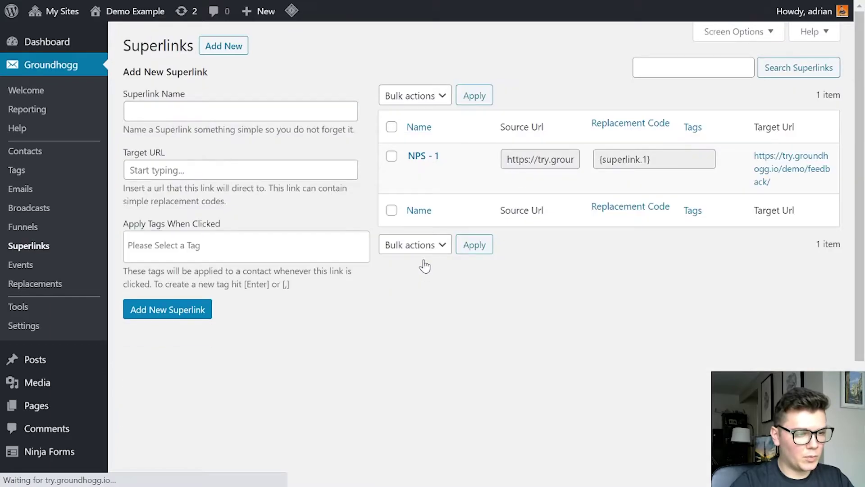
{"action": "left_click", "coordinate": [415, 170]}
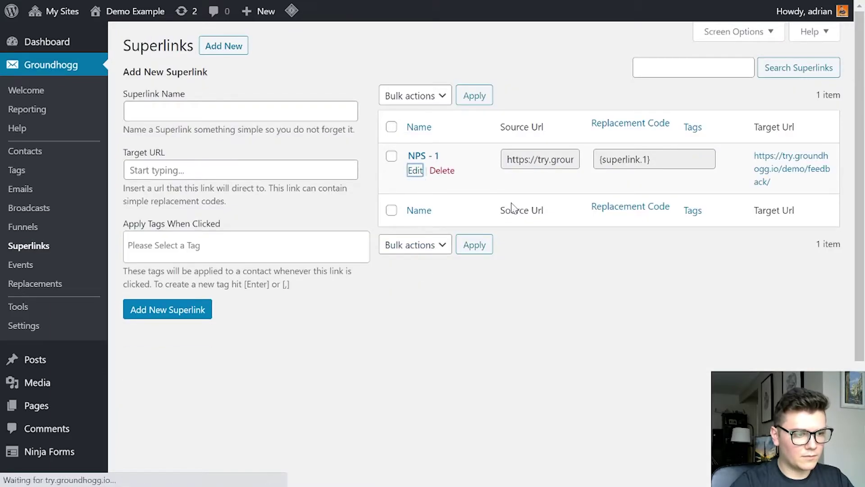
{"action": "left_click", "coordinate": [514, 207]}
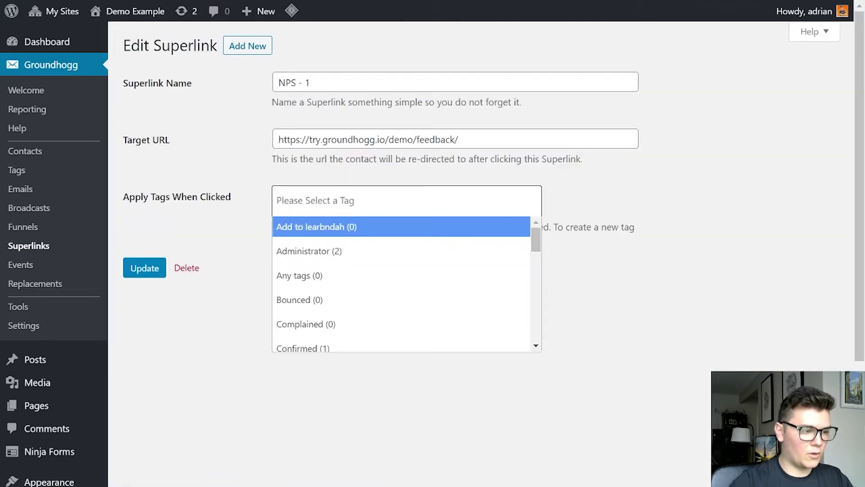
{"action": "type", "text": "NPS"}
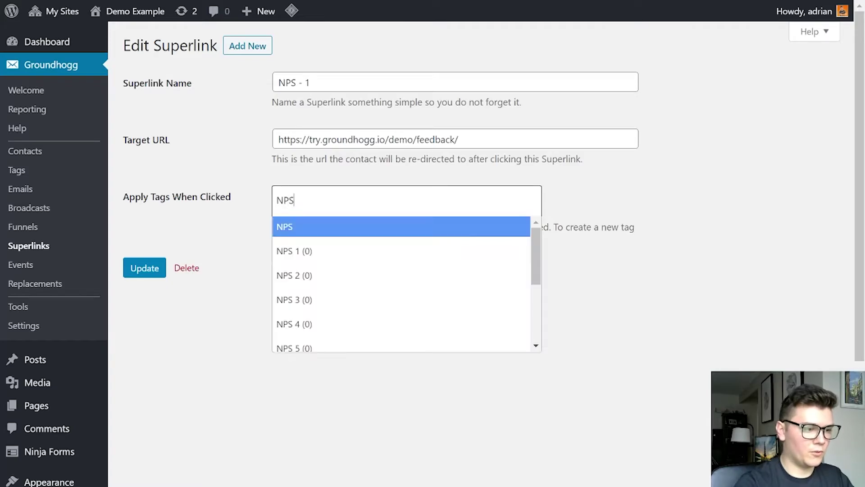
{"action": "left_click", "coordinate": [467, 249]}
{"action": "left_click", "coordinate": [133, 270]}
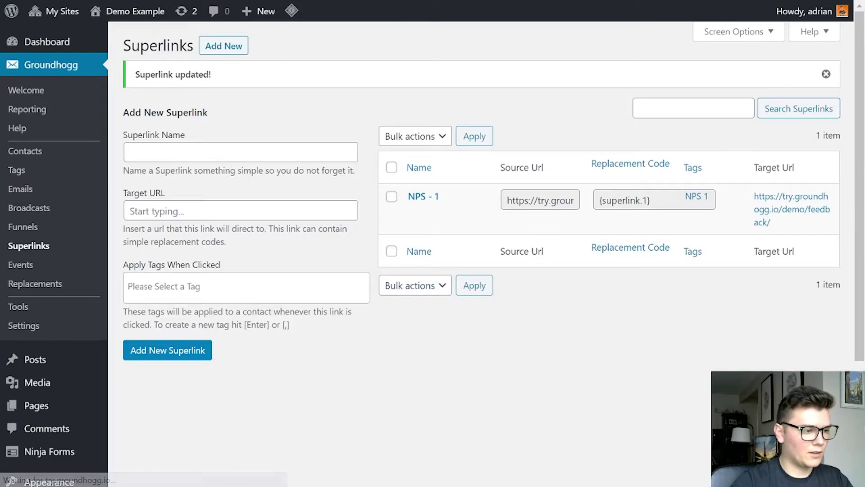
Name a new superlink NPS - 2 and set its target URL to the Feedback page
{"action": "type", "text": "NS - 2"}
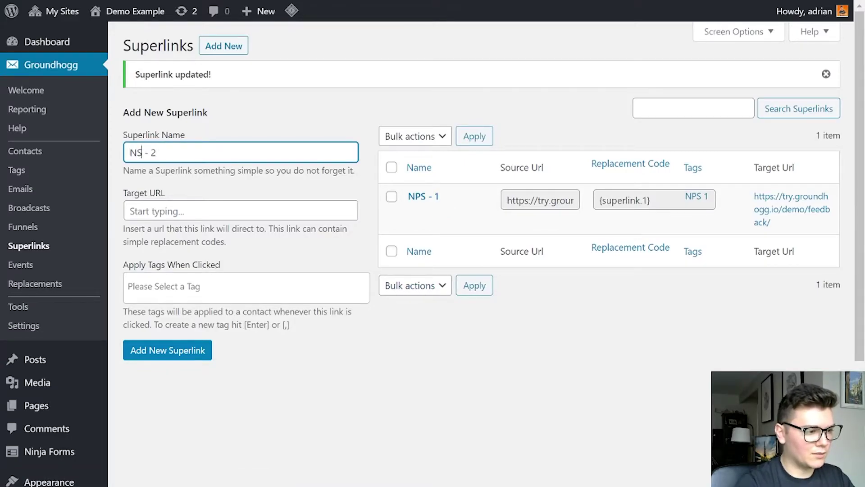
{"action": "type", "text": "P"}
{"action": "left_click", "coordinate": [240, 210]}
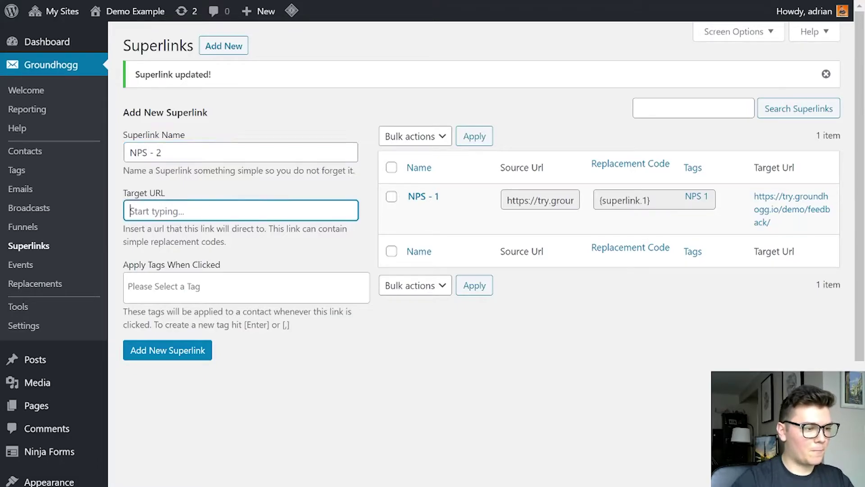
{"action": "type", "text": "fr"}
{"action": "key", "text": "BackSpace"}
{"action": "key", "text": "BackSpace"}
{"action": "type", "text": "ee"}
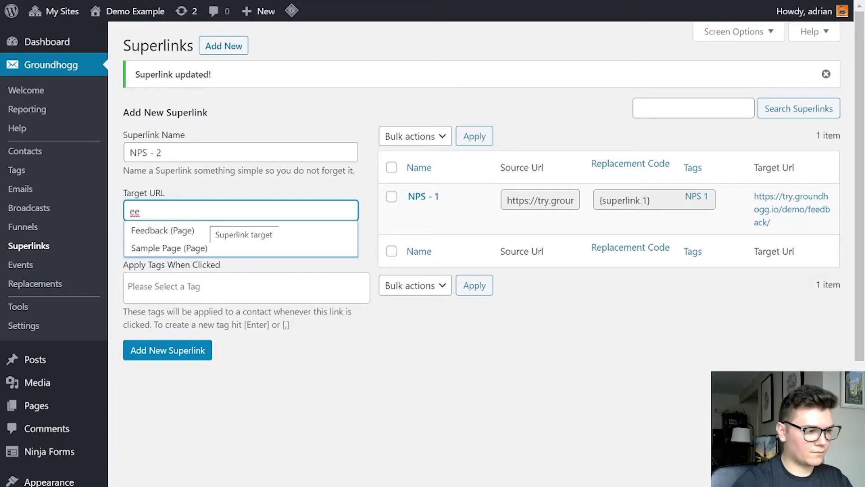
{"action": "left_click", "coordinate": [203, 231]}
Set the NPS - 2 superlink to apply the NPS 2 tag when clicked, and add it
{"action": "left_click", "coordinate": [220, 269]}
{"action": "type", "text": "NPS"}
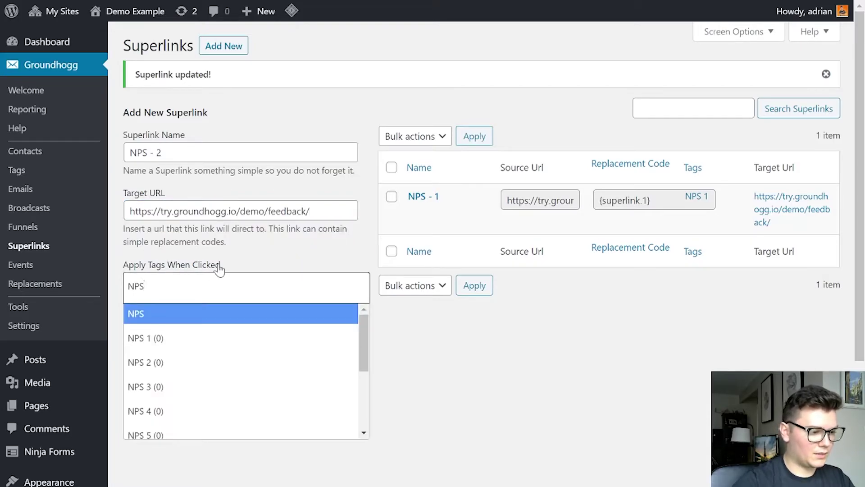
{"action": "left_click", "coordinate": [184, 361]}
{"action": "left_click", "coordinate": [155, 352]}
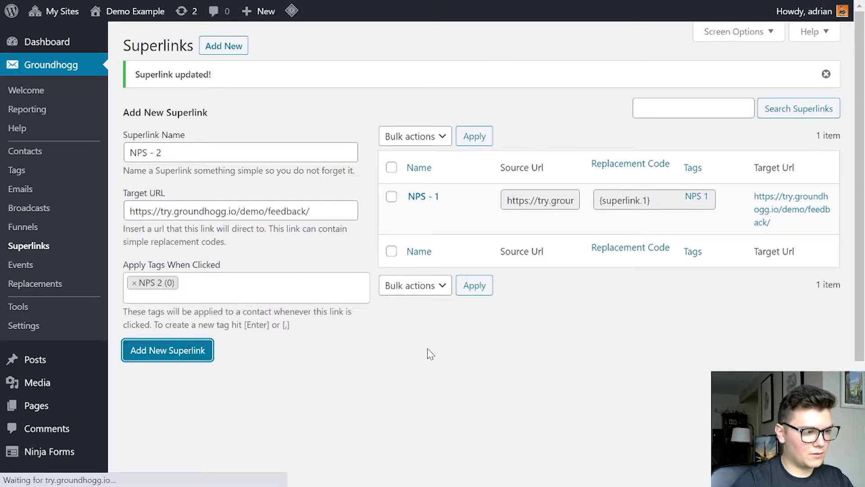
Name a new superlink NPS - 5 and set its target URL to the Feedback page
{"action": "left_click", "coordinate": [181, 152]}
{"action": "type", "text": "N"}
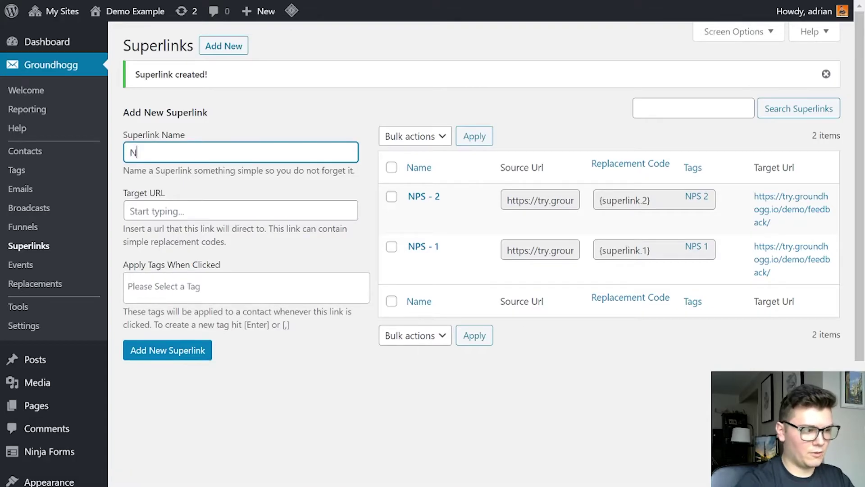
{"action": "type", "text": "PS - "}
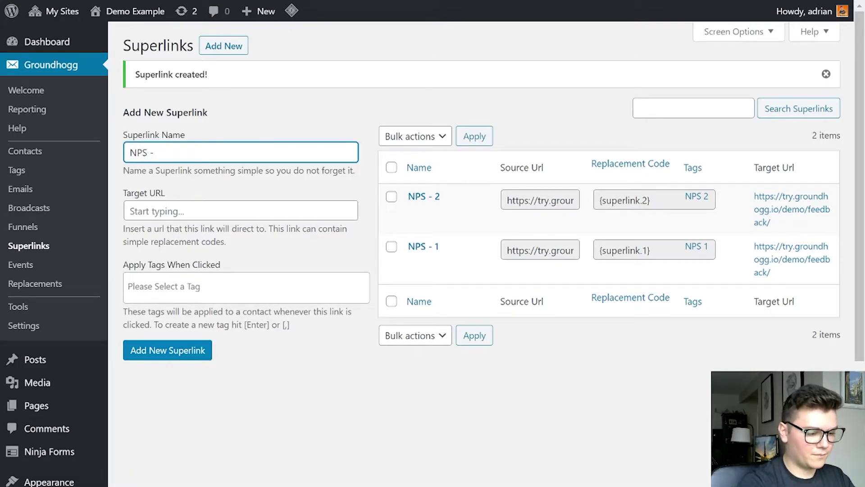
{"action": "type", "text": "5"}
{"action": "key", "text": "Tab"}
{"action": "type", "text": "fee"}
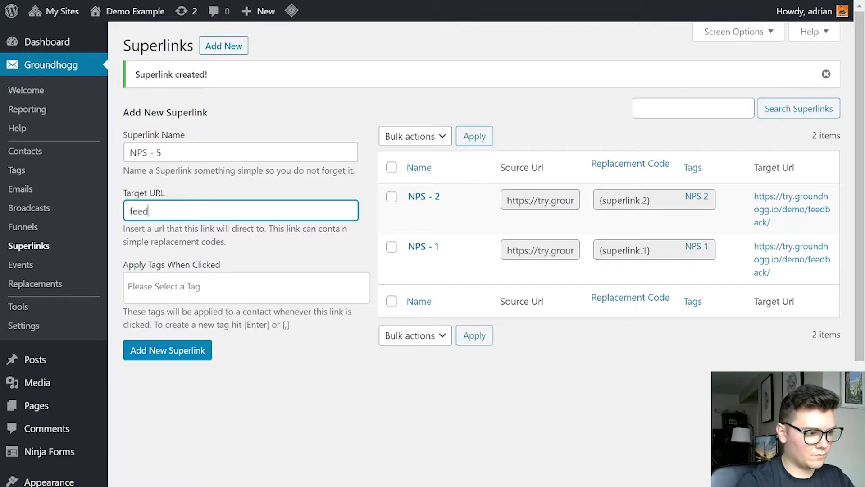
{"action": "type", "text": "d"}
{"action": "key", "text": "Down"}
{"action": "key", "text": "Return"}
Set the NPS - 5 superlink to apply the NPS 5 tag when clicked, and add it
{"action": "key", "text": "Tab"}
{"action": "key", "text": "shift+Tab"}
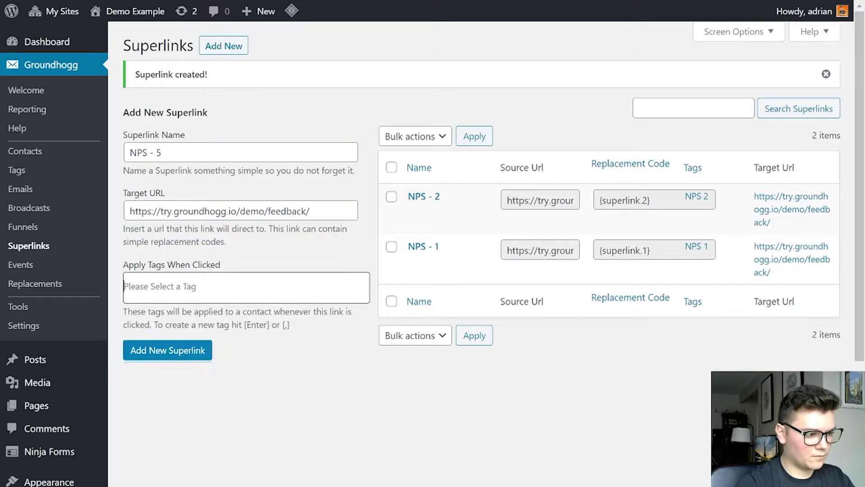
{"action": "type", "text": "NPS"}
{"action": "key", "text": "Down"}
{"action": "key", "text": "Down"}
{"action": "key", "text": "Down"}
{"action": "key", "text": "Down"}
{"action": "key", "text": "Down"}
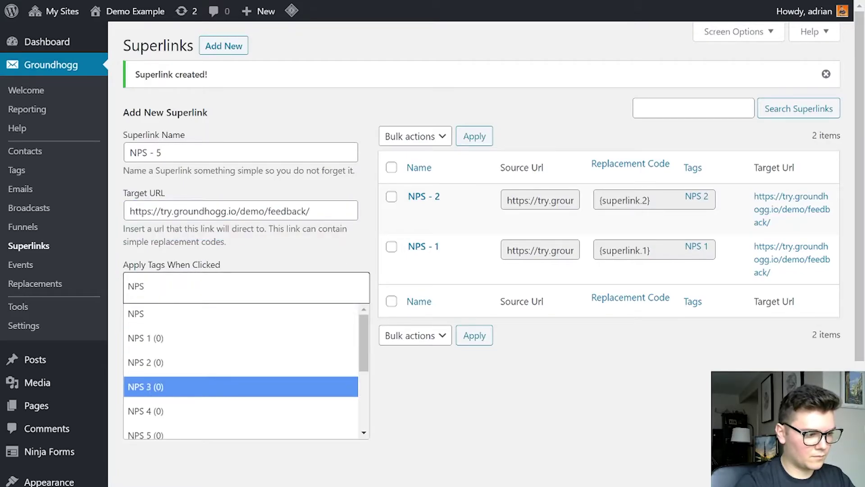
{"action": "key", "text": "Return"}
{"action": "left_click", "coordinate": [180, 351]}
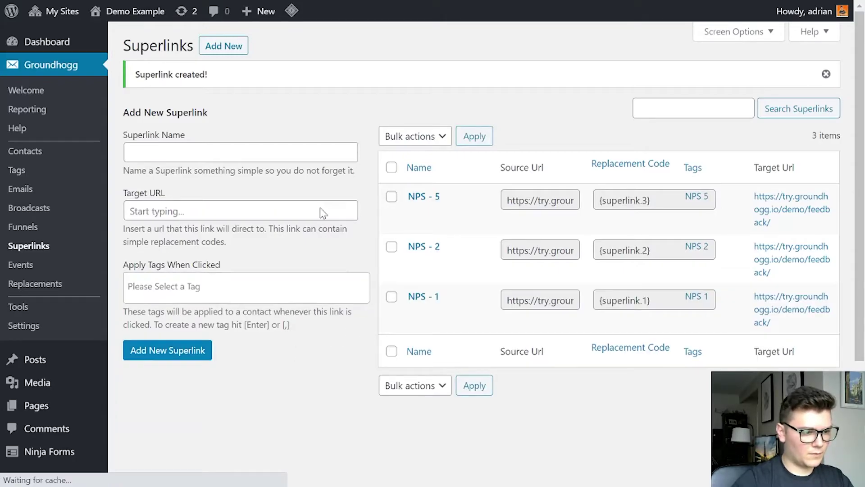
Name a new superlink NPS - 10 and set its target URL to the Feedback page
{"action": "type", "text": "NPS "}
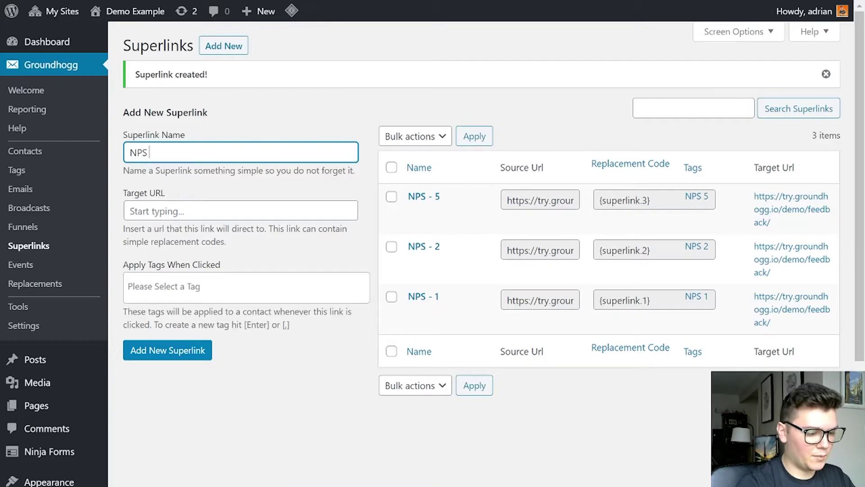
{"action": "type", "text": "- 10"}
{"action": "key", "text": "Tab"}
{"action": "type", "text": "feed"}
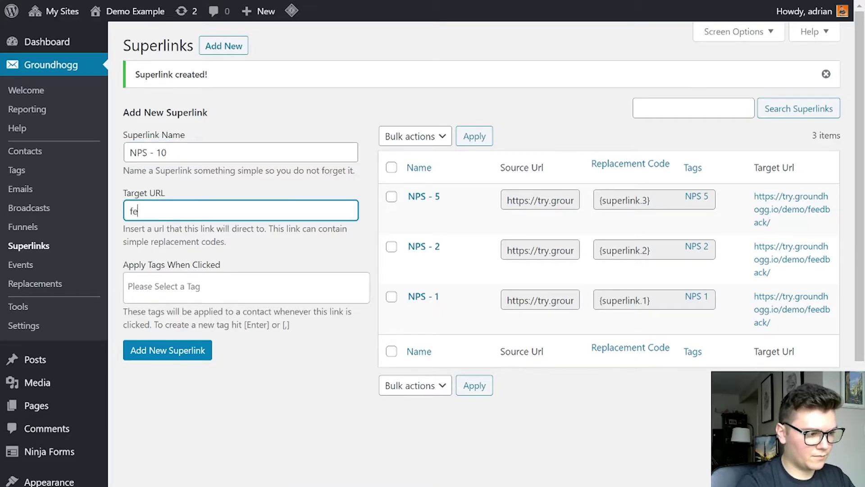
{"action": "key", "text": "Down"}
{"action": "key", "text": "Return"}
Set the NPS - 10 superlink to apply the existing NPS 10 tag when clicked, and add it
{"action": "key", "text": "Tab"}
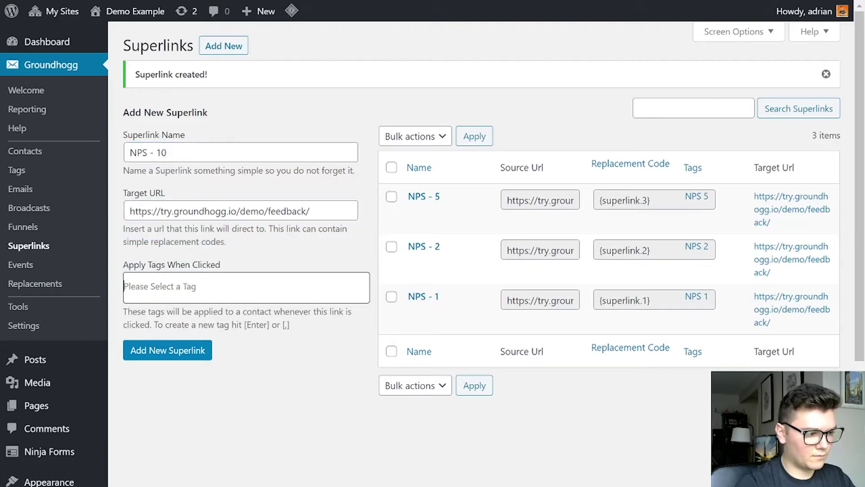
{"action": "type", "text": "NPS 10"}
{"action": "key", "text": "Down"}
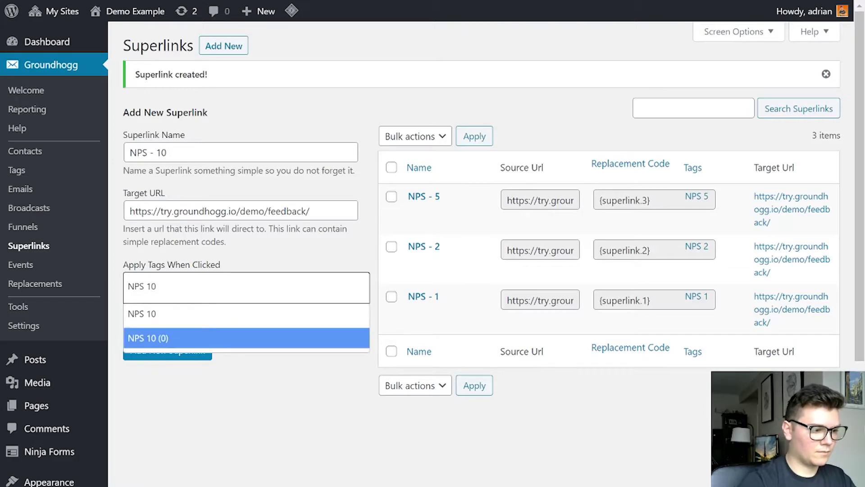
{"action": "key", "text": "Return"}
{"action": "left_click", "coordinate": [209, 351]}
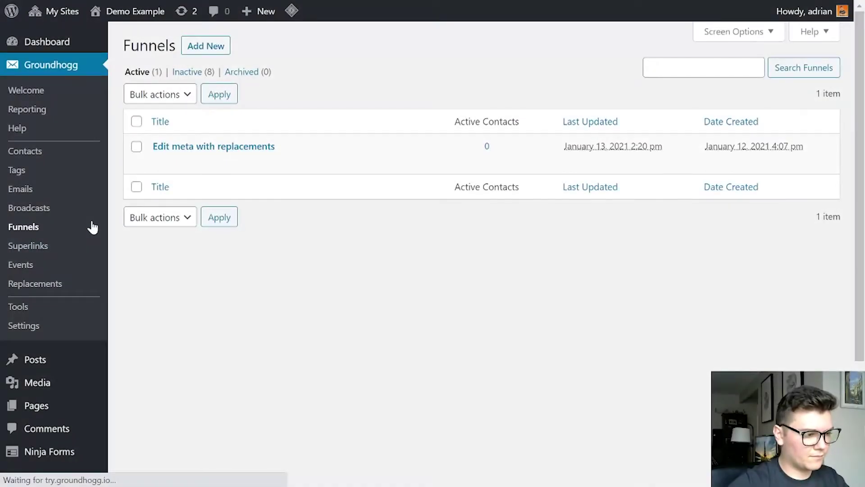
Open the inactive NPS FUNNEL and open its NPS Survey 1st Email for editing
{"action": "left_click", "coordinate": [209, 72]}
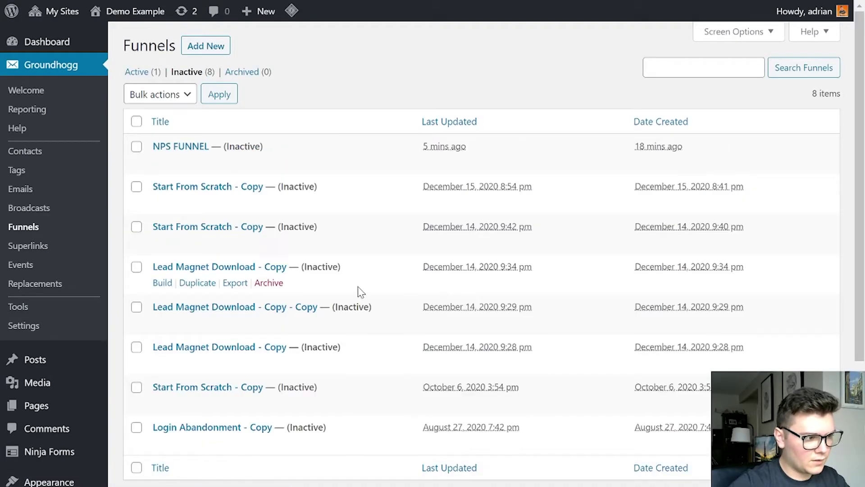
{"action": "left_click", "coordinate": [181, 146]}
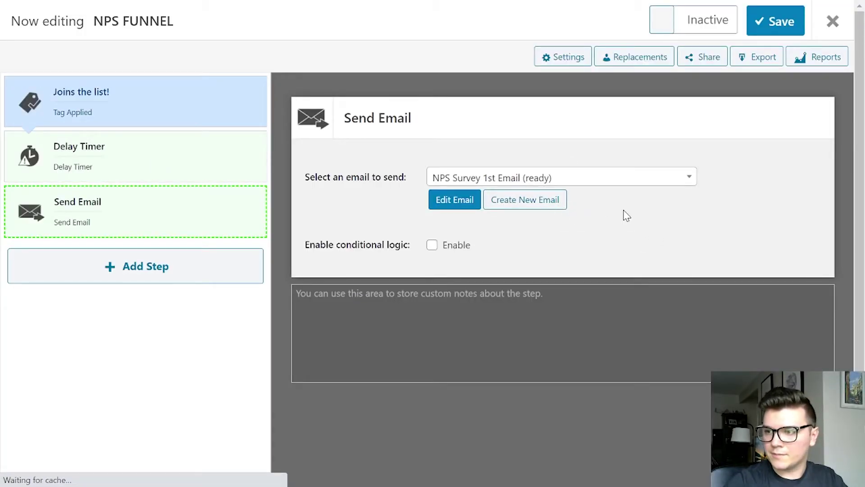
{"action": "left_click", "coordinate": [464, 212]}
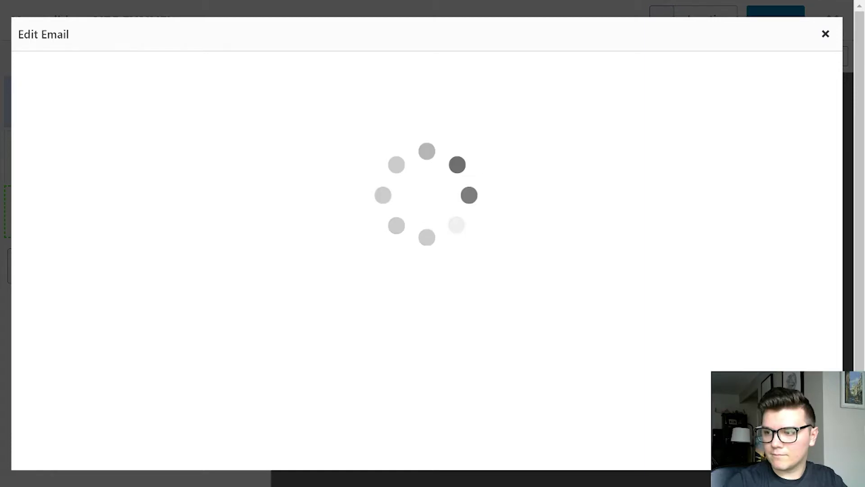
Below the "Leaving feedback" line, add the bold question "How likely are you to recommend Groundhogg to a friend or colleague"
{"action": "scroll", "coordinate": [453, 377], "scroll_direction": "down", "scroll_amount": 3}
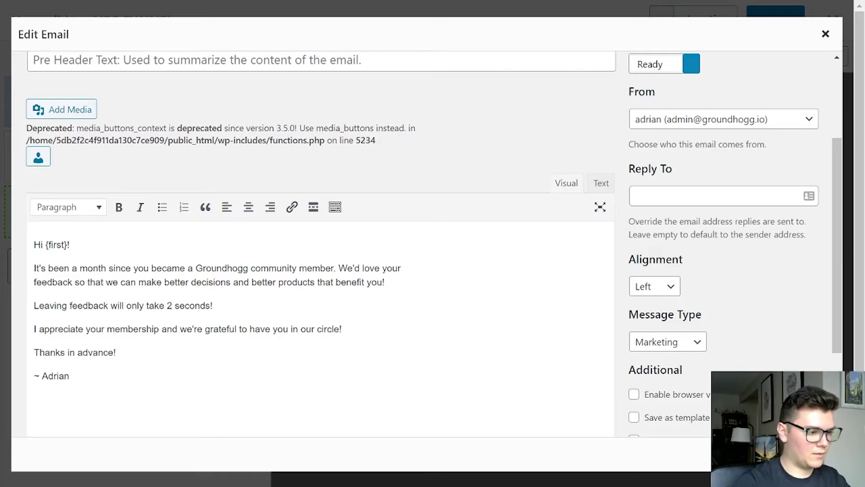
{"action": "key", "text": "Return"}
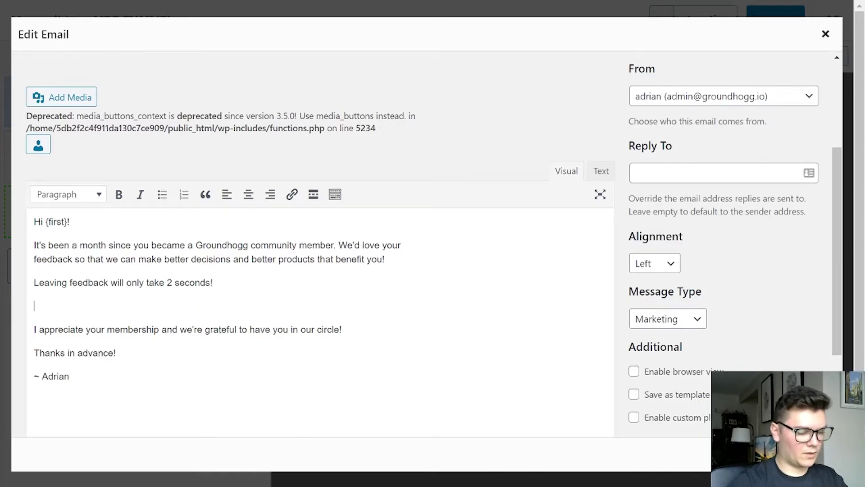
{"action": "left_click", "coordinate": [118, 194]}
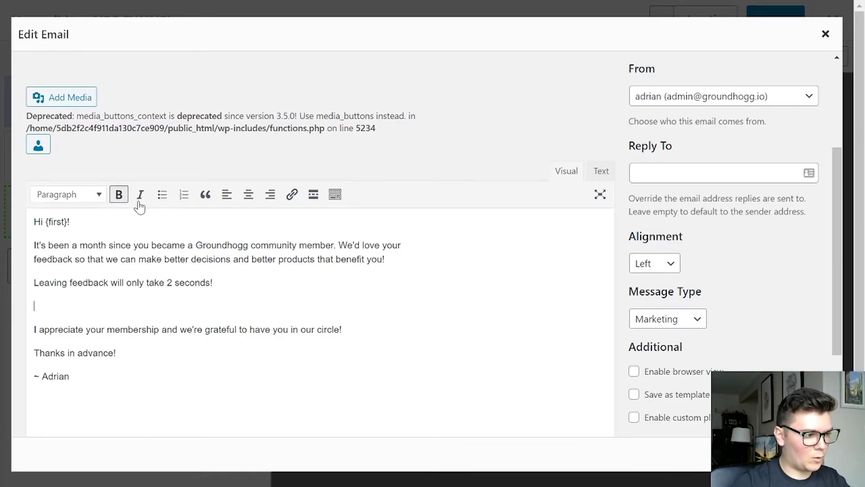
{"action": "type", "text": "How"}
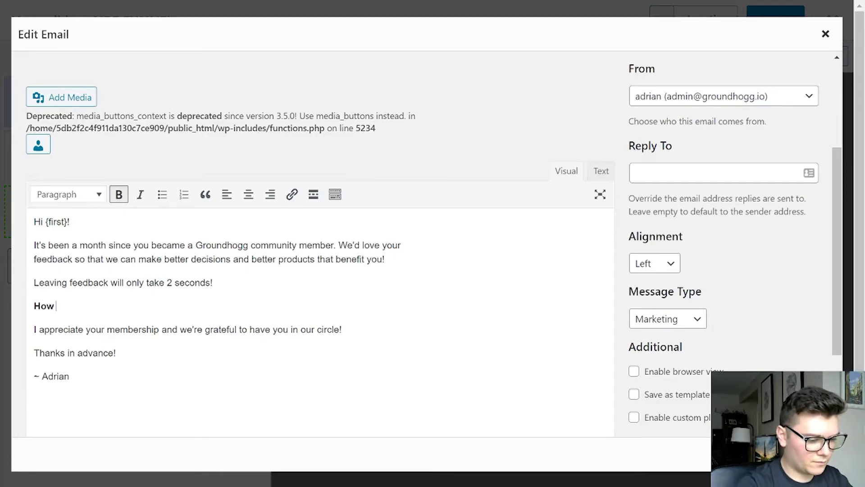
{"action": "type", "text": " likely a"}
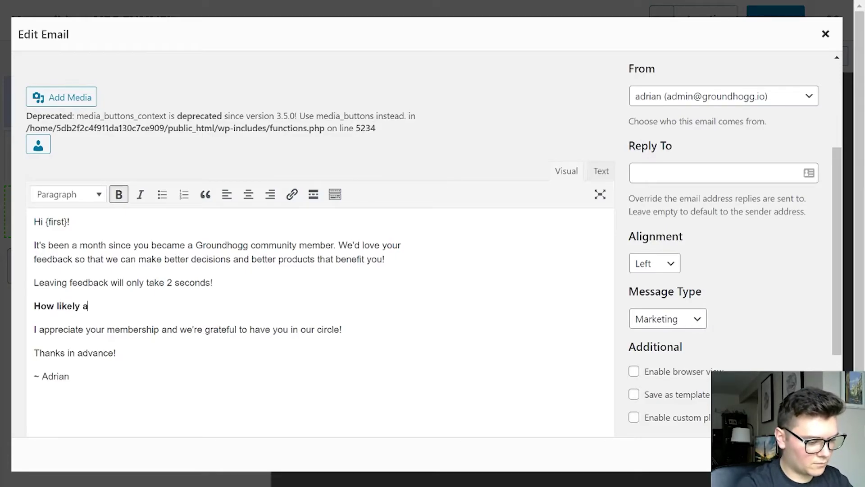
{"action": "type", "text": "re you to r"}
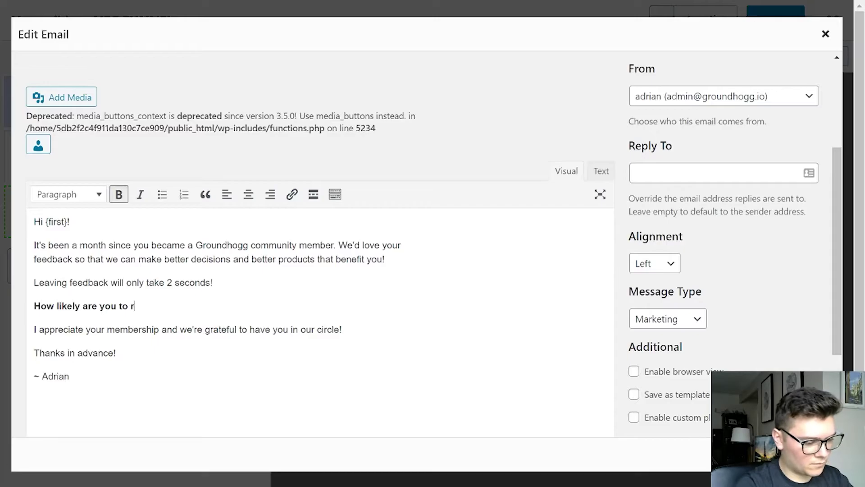
{"action": "type", "text": "ecommend Groundhogg to a coll"}
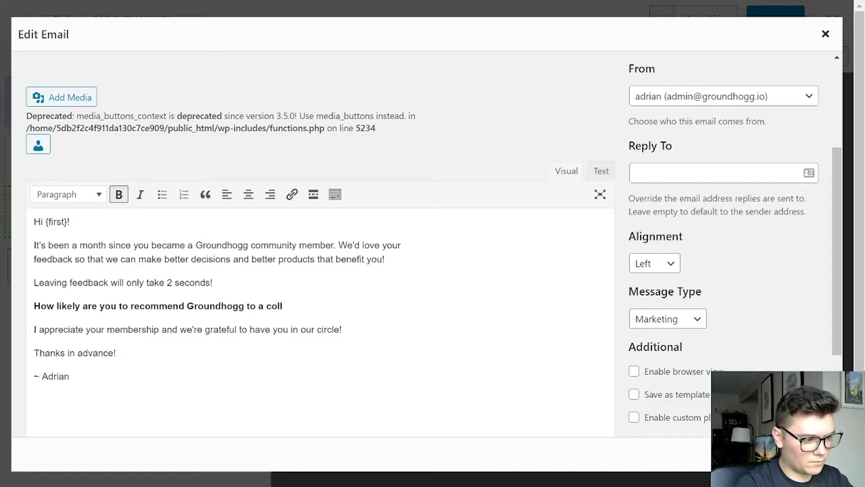
{"action": "key", "text": "BackSpace"}
{"action": "key", "text": "BackSpace"}
{"action": "key", "text": "BackSpace"}
{"action": "key", "text": "BackSpace"}
{"action": "type", "text": "fired"}
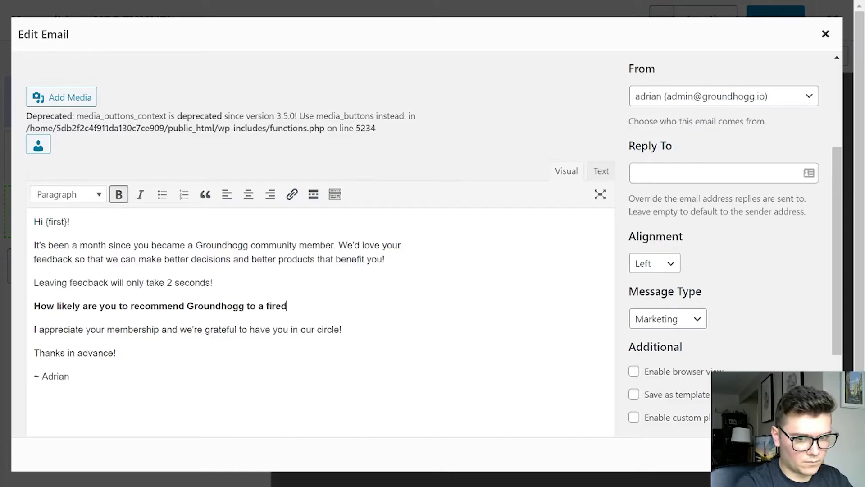
{"action": "type", "text": "n"}
{"action": "key", "text": "BackSpace"}
{"action": "key", "text": "BackSpace"}
{"action": "key", "text": "BackSpace"}
{"action": "key", "text": "BackSpace"}
{"action": "key", "text": "BackSpace"}
{"action": "type", "text": "r"}
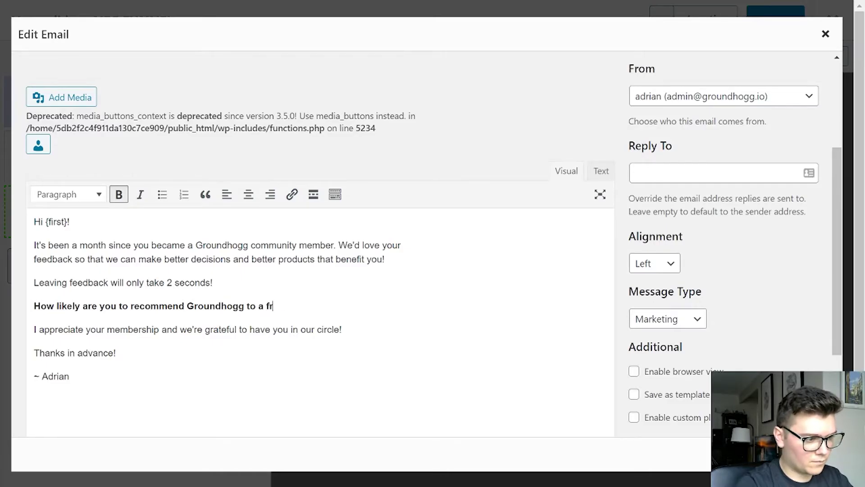
{"action": "type", "text": "iend "}
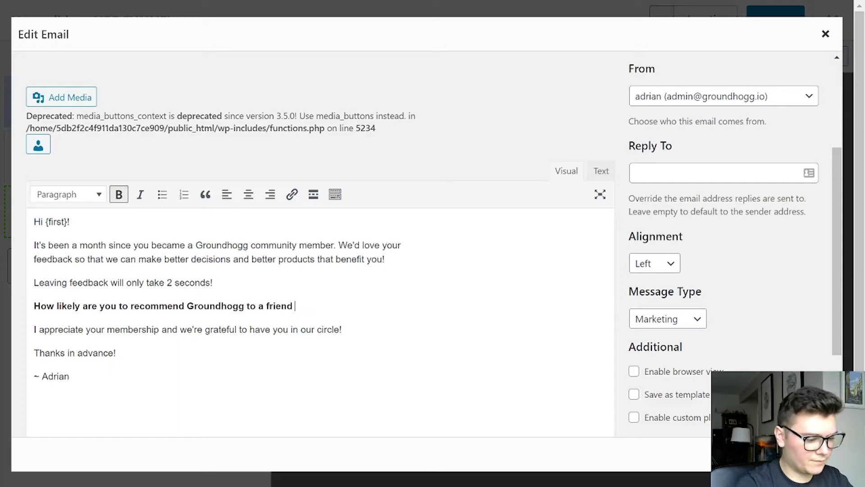
{"action": "type", "text": "or c"}
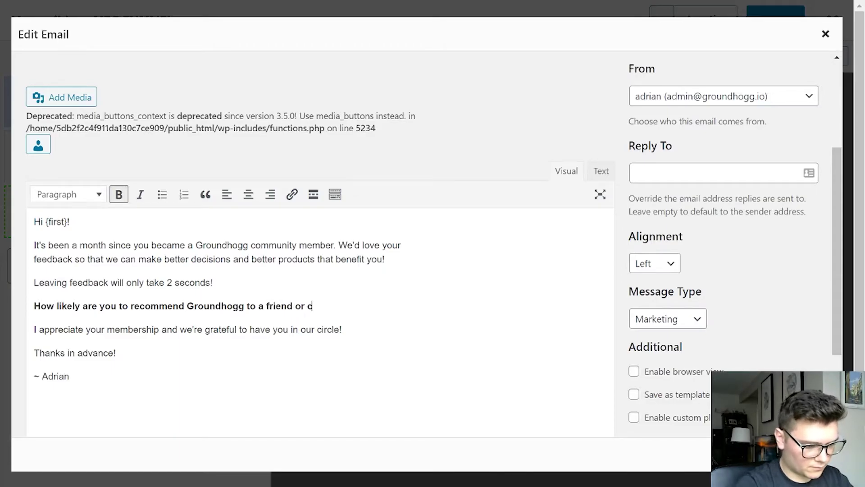
{"action": "type", "text": "olleague"}
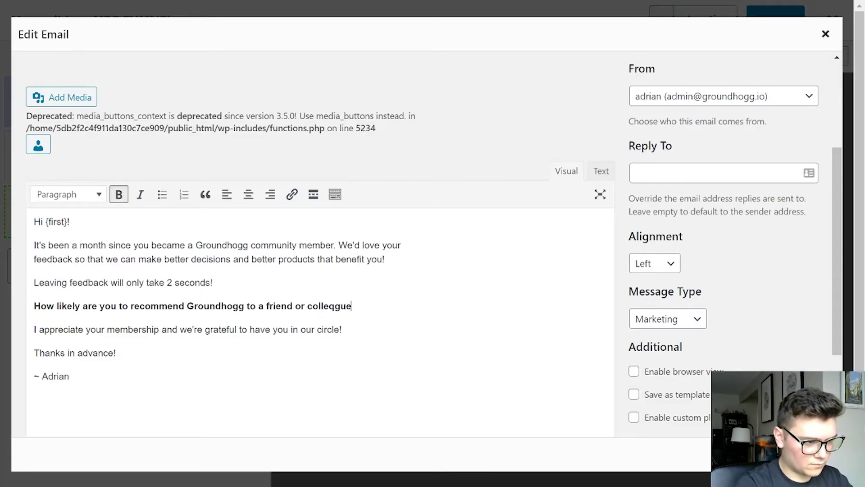
Correct the spelling of "colleague" in the bold question and end it with a question mark
{"action": "key", "text": "BackSpace"}
{"action": "key", "text": "BackSpace"}
{"action": "key", "text": "BackSpace"}
{"action": "key", "text": "BackSpace"}
{"action": "type", "text": "gue"}
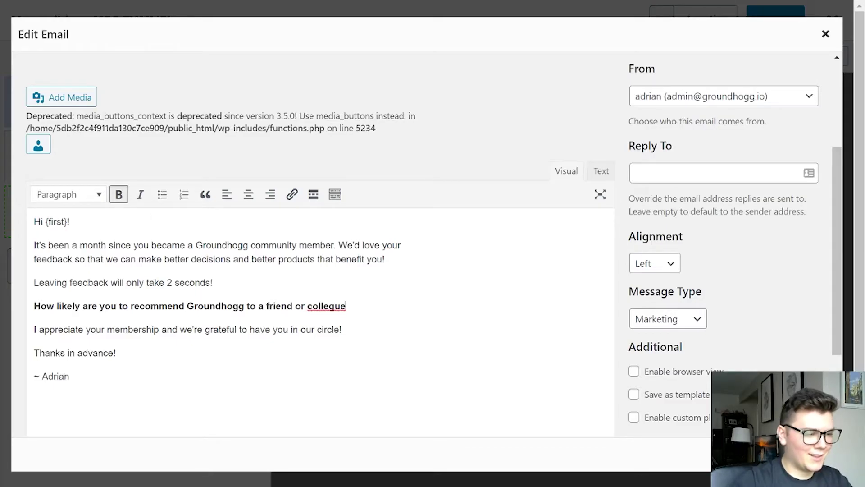
{"action": "right_click", "coordinate": [326, 306]}
{"action": "left_click", "coordinate": [452, 99]}
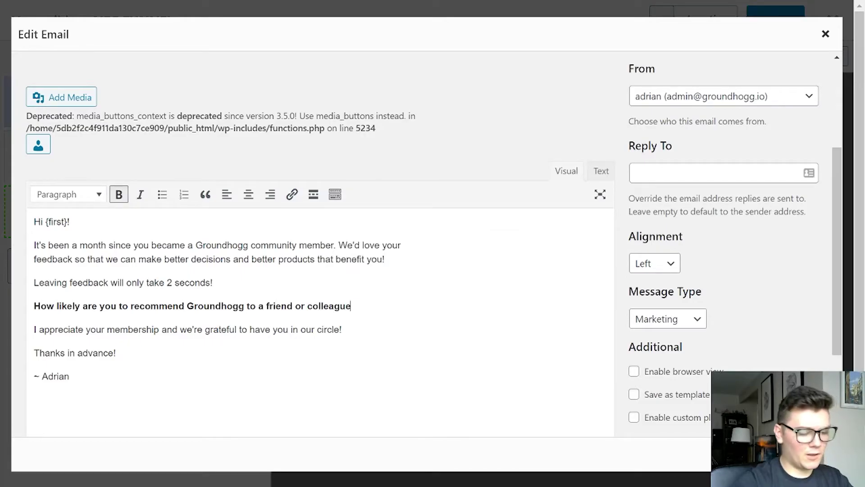
{"action": "type", "text": "?"}
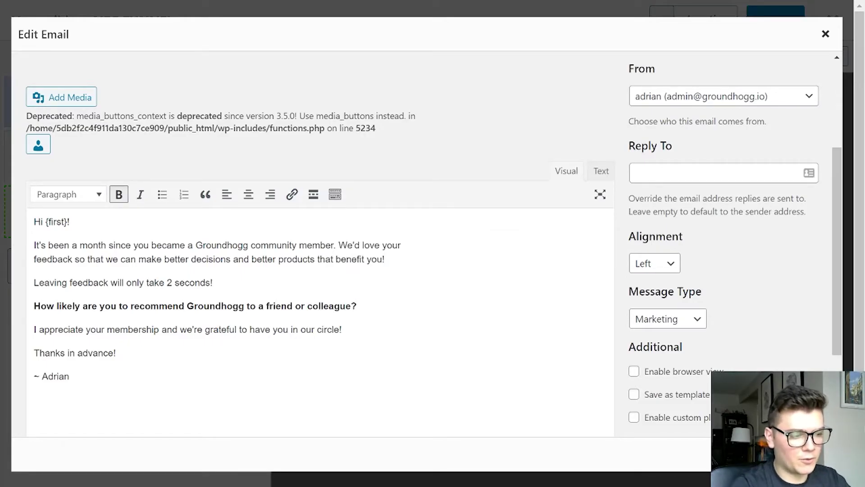
Add a non-bold line under the question with the scale labels "Very Unlikely" and "Very Likely"
{"action": "key", "text": "Return"}
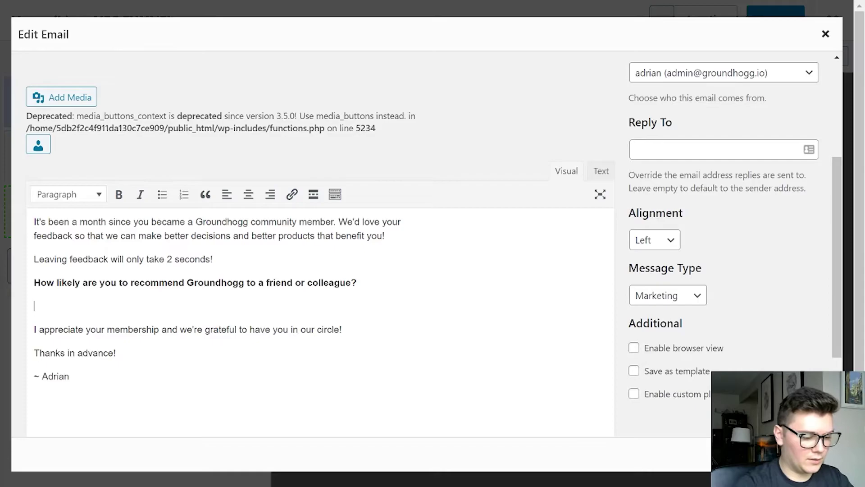
{"action": "type", "text": "Very Unk"}
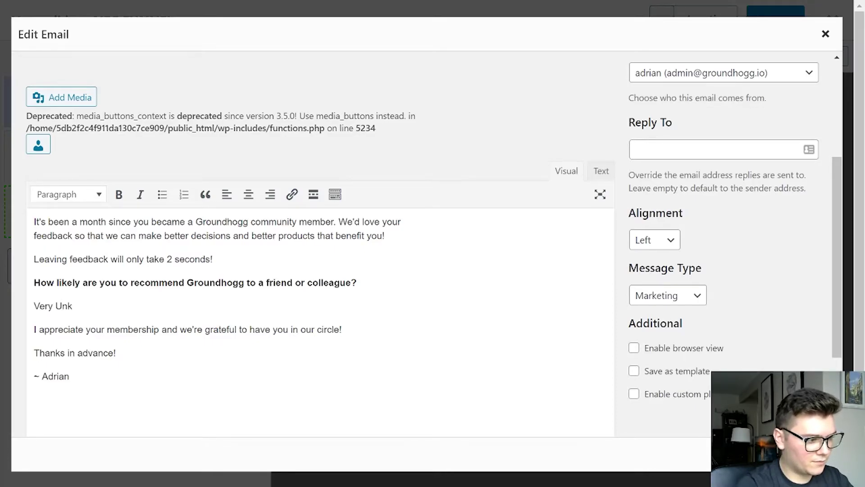
{"action": "key", "text": "BackSpace"}
{"action": "type", "text": "likely "}
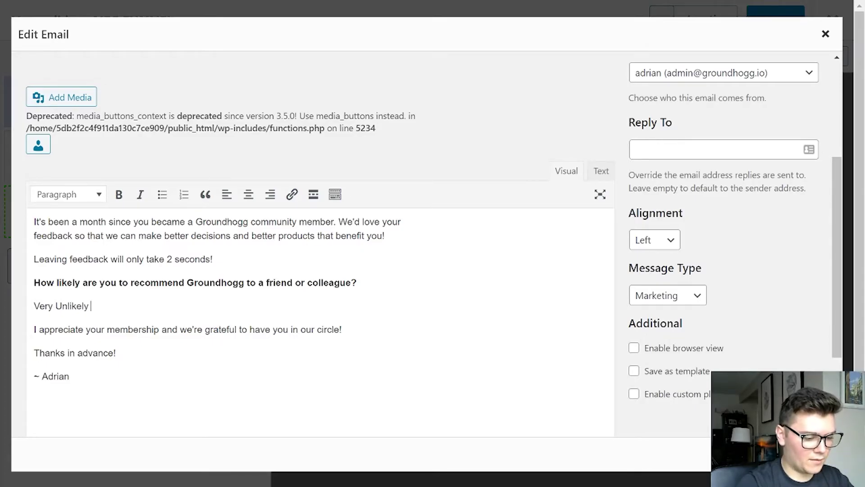
{"action": "type", "text": "De"}
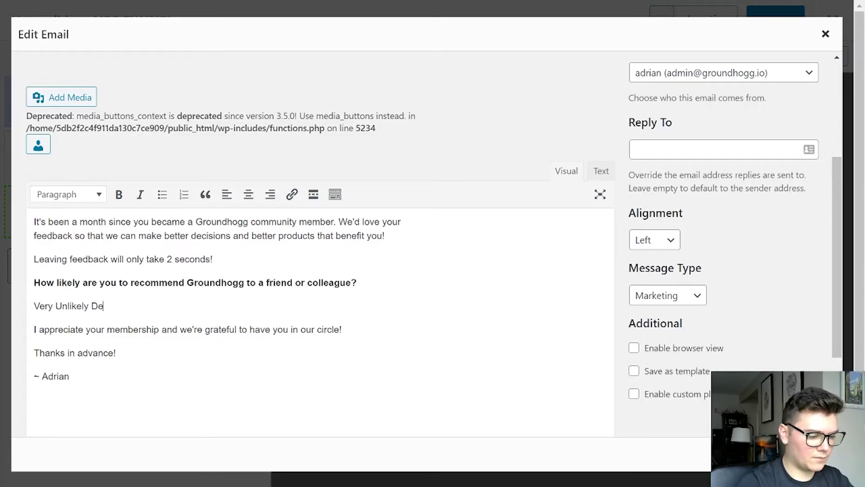
{"action": "type", "text": "finitely"}
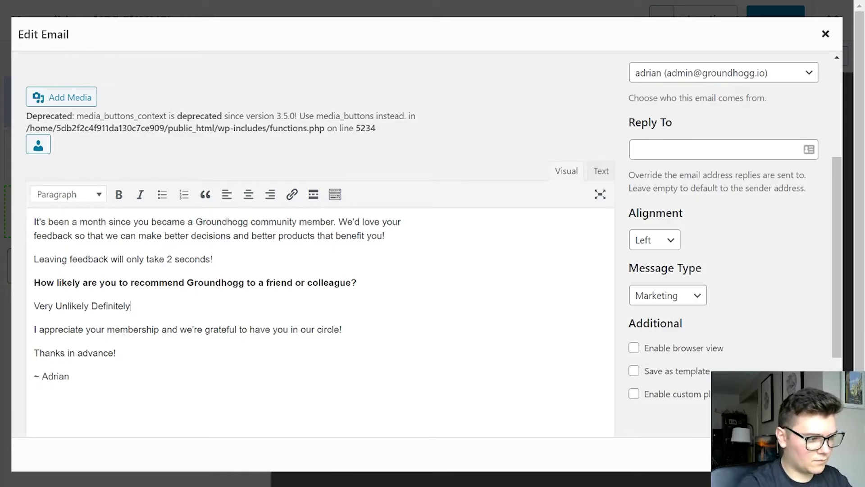
{"action": "key", "text": "ctrl+shift+Left"}
{"action": "type", "text": "Ve"}
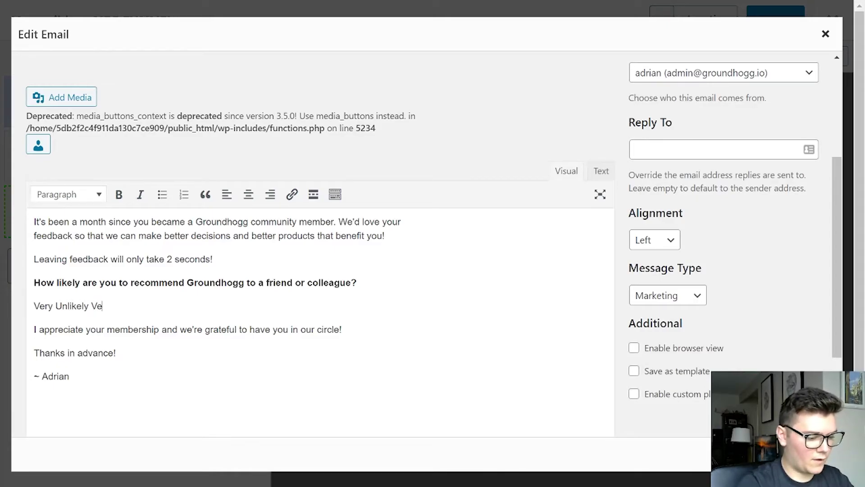
{"action": "type", "text": "ry Likely"}
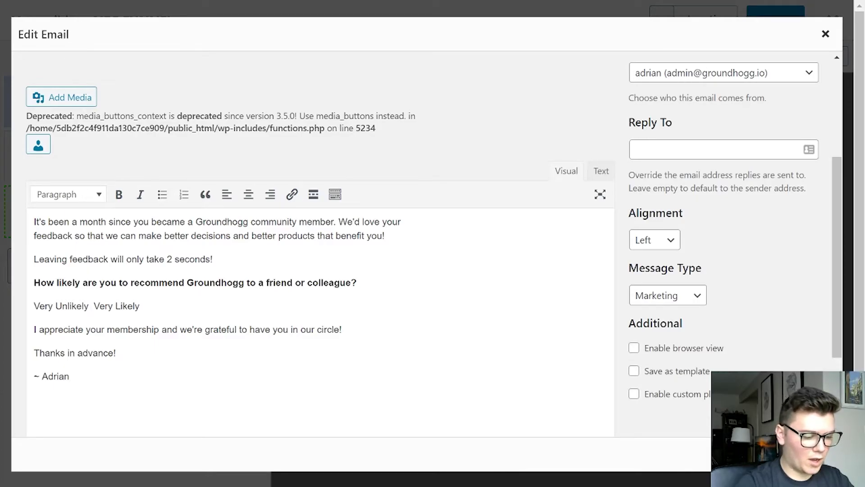
Insert the scores 1 to 10, separated by vertical bars, between the "Very Unlikely" and "Very Likely" labels
{"action": "type", "text": " 1 | 2"}
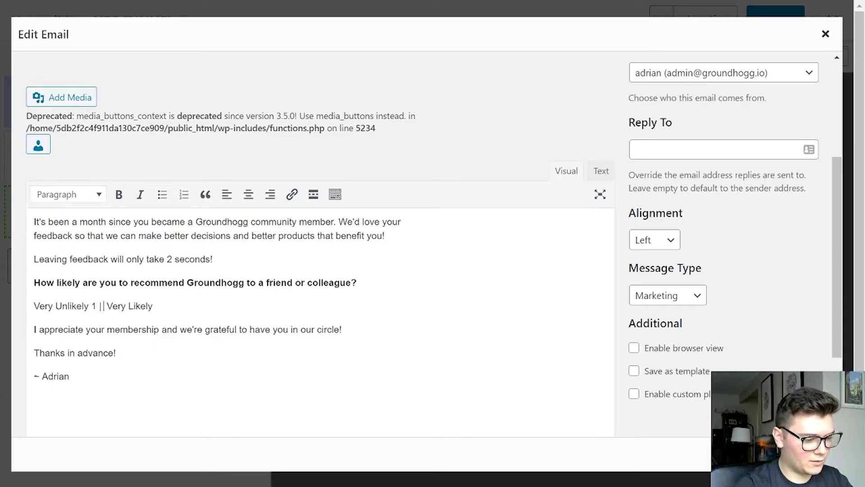
{"action": "type", "text": " | 3 "}
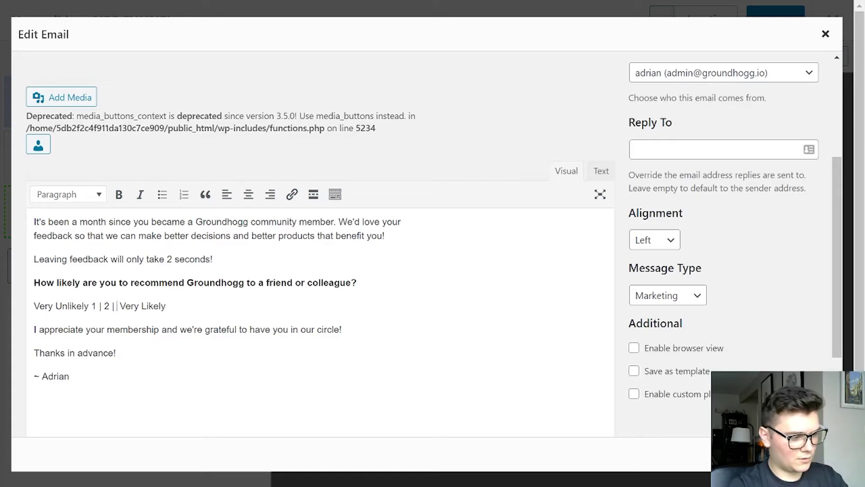
{"action": "type", "text": "|4 "}
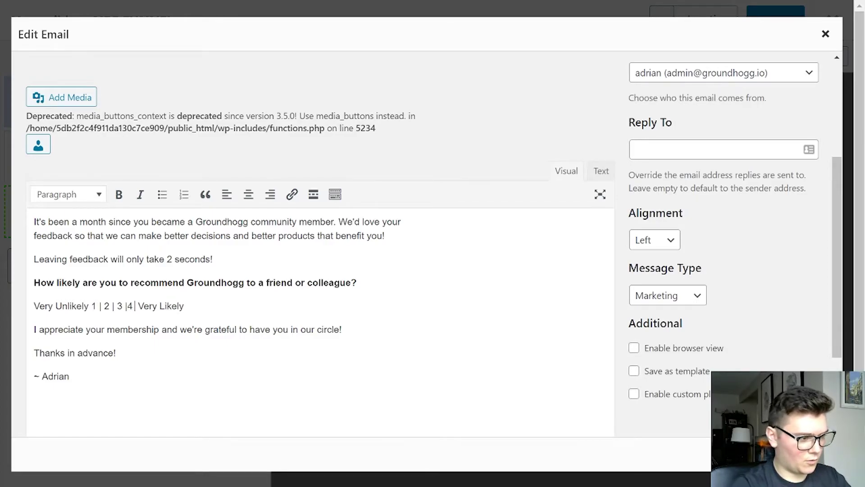
{"action": "type", "text": "|5"}
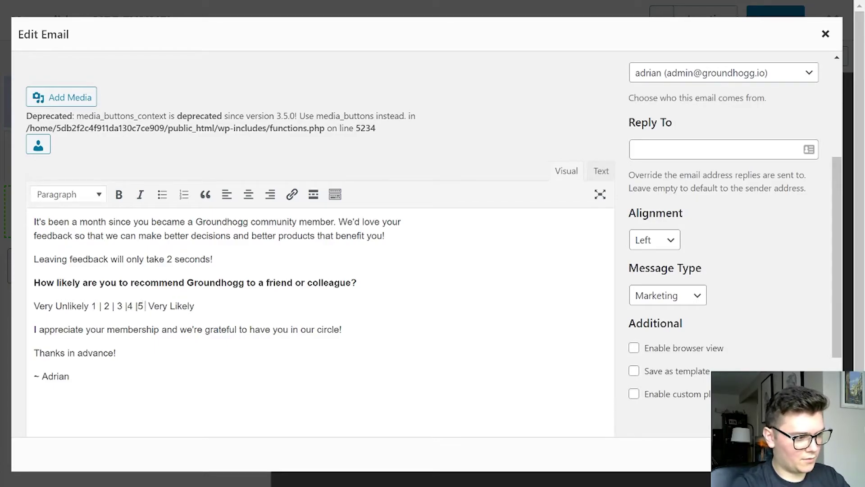
{"action": "type", "text": " |"}
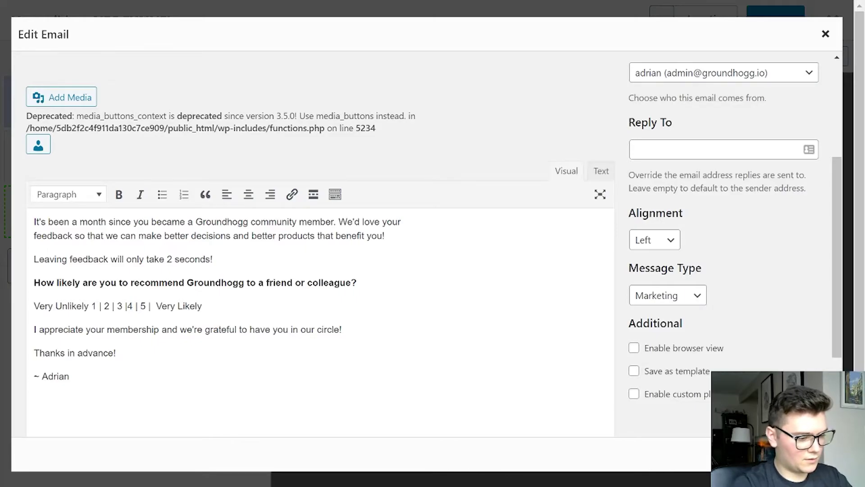
{"action": "type", "text": " 6 ||"}
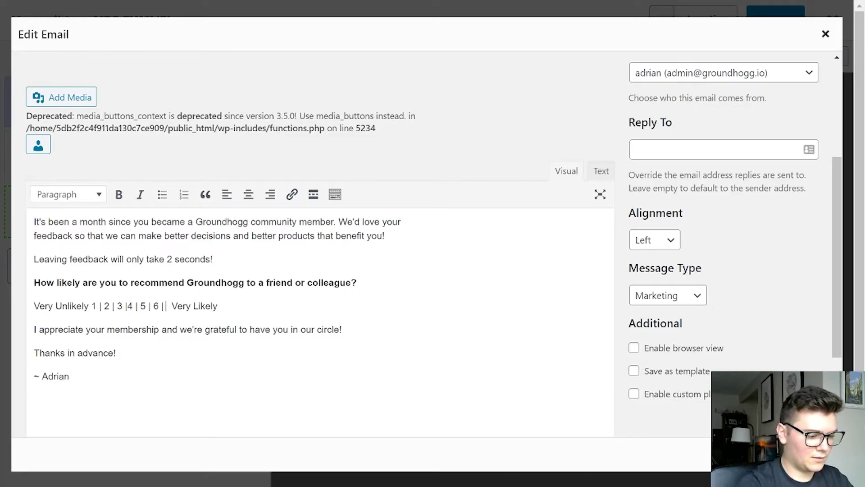
{"action": "type", "text": " 7 | 8 | "}
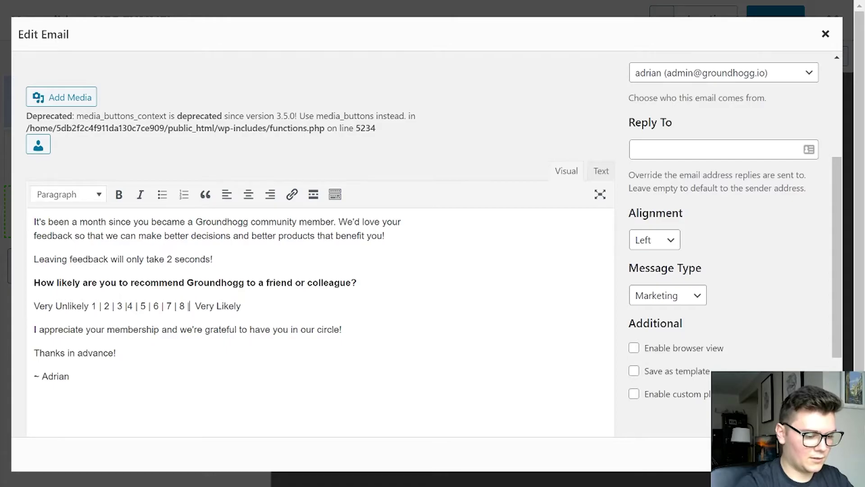
{"action": "type", "text": "9 |"}
{"action": "key", "text": "Left"}
{"action": "key", "text": "Left"}
{"action": "key", "text": "Left"}
{"action": "key", "text": "Right"}
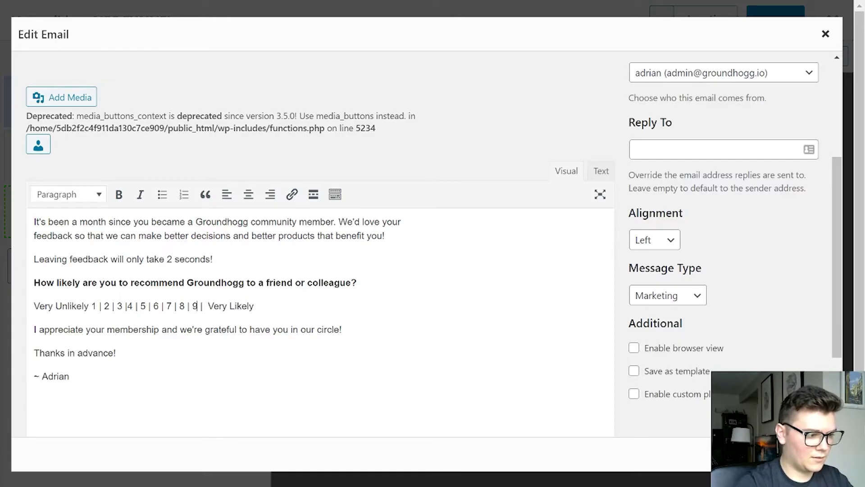
{"action": "type", "text": "10 |"}
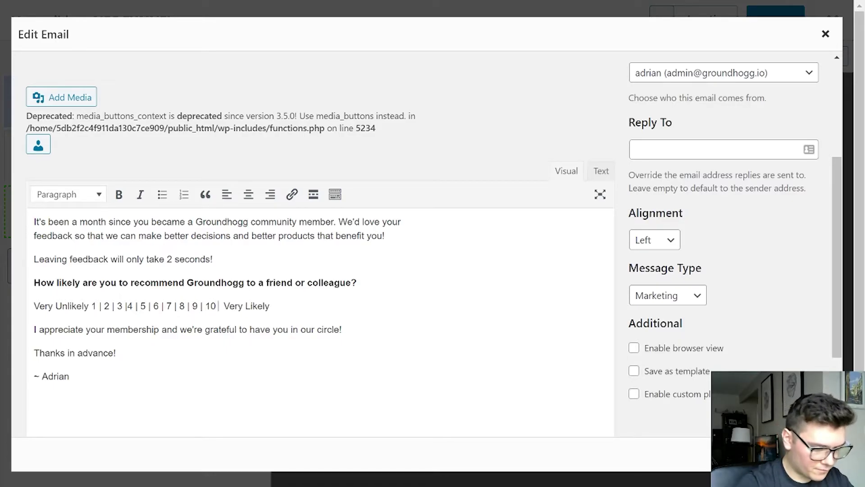
Enclose the 1 to 10 scores in square brackets with a space inside each bracket
{"action": "left_click", "coordinate": [206, 306]}
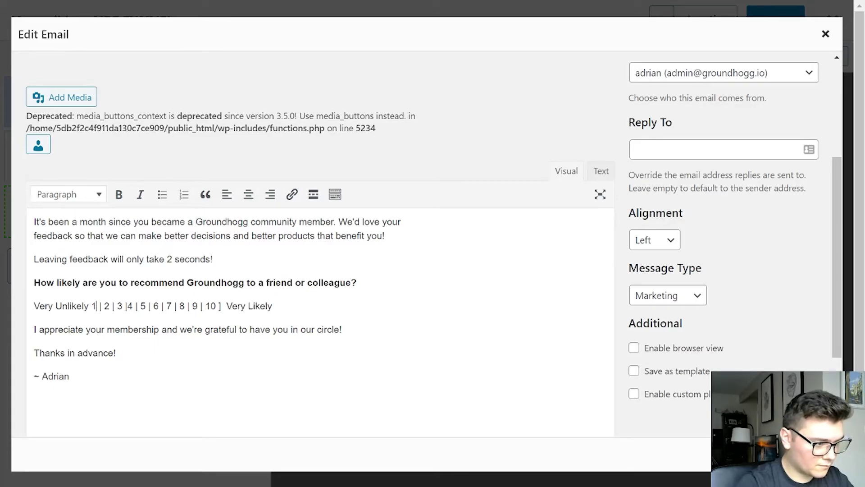
{"action": "type", "text": "["}
{"action": "key", "text": "Right"}
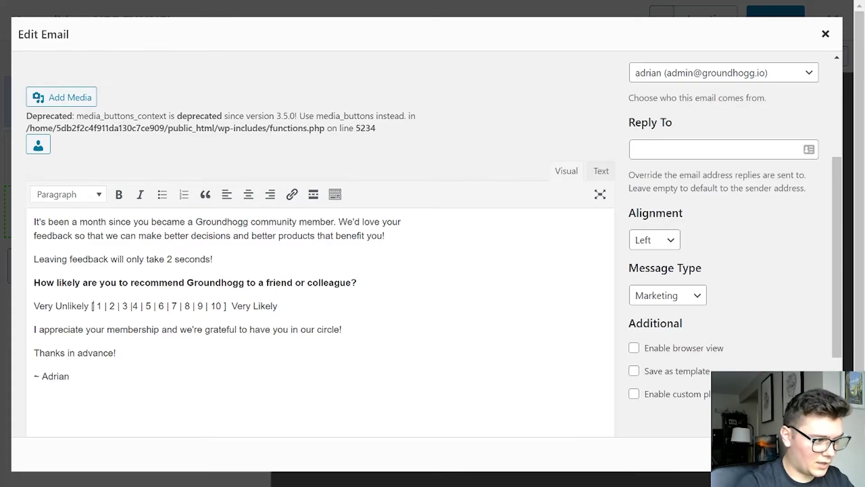
Italicize the "Very Unlikely" and "Very Likely" labels on either side of the score scale
{"action": "left_click_drag", "start_coordinate": [92, 306], "coordinate": [33, 306]}
{"action": "key", "text": "ctrl+i"}
{"action": "left_click", "coordinate": [277, 306]}
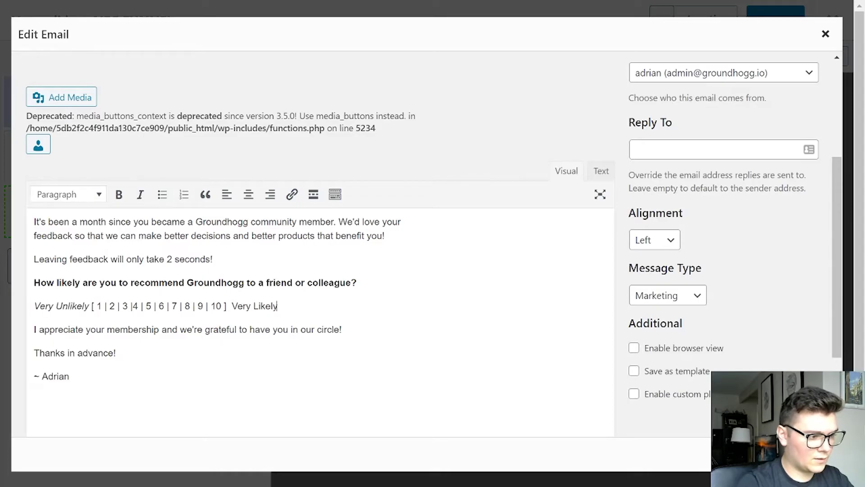
{"action": "left_click_drag", "start_coordinate": [277, 306], "coordinate": [232, 306]}
{"action": "key", "text": "ctrl+i"}
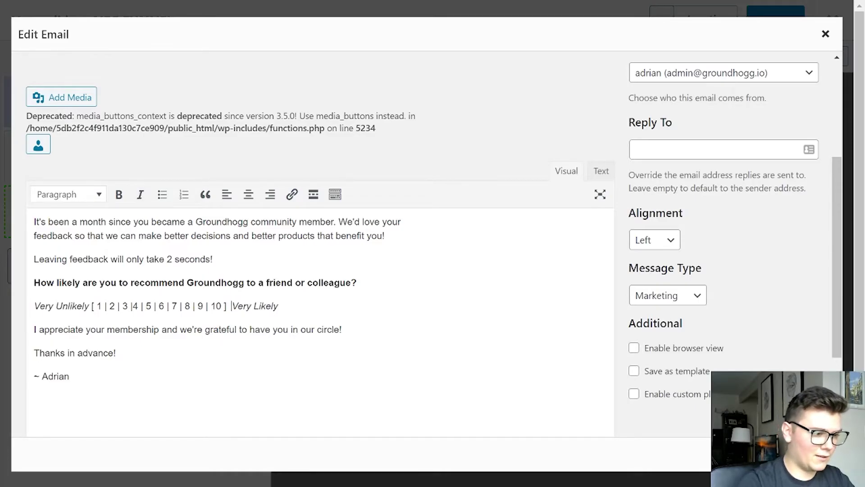
Even out the scale's spacing and replace "Very Unlikely" with a thumbs-down emoji and "Very Likely" with a thumbs-up emoji
{"action": "left_click", "coordinate": [226, 306]}
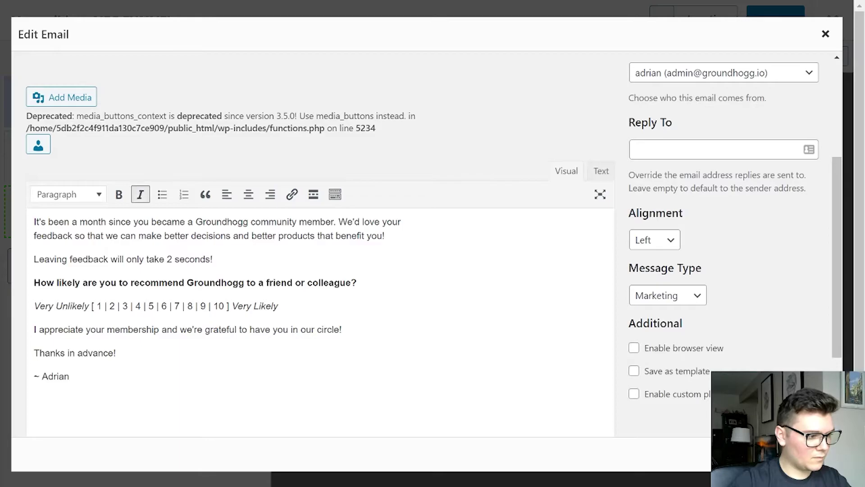
{"action": "left_click_drag", "start_coordinate": [89, 307], "coordinate": [34, 306]}
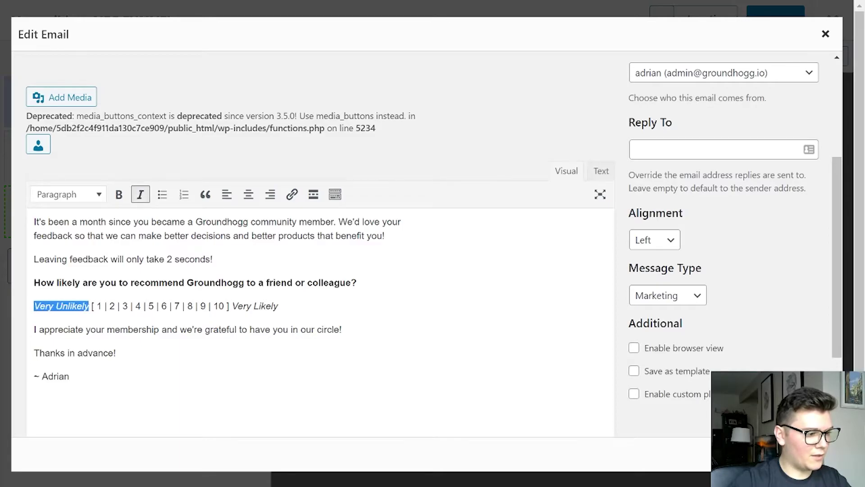
{"action": "type", "text": "😥"}
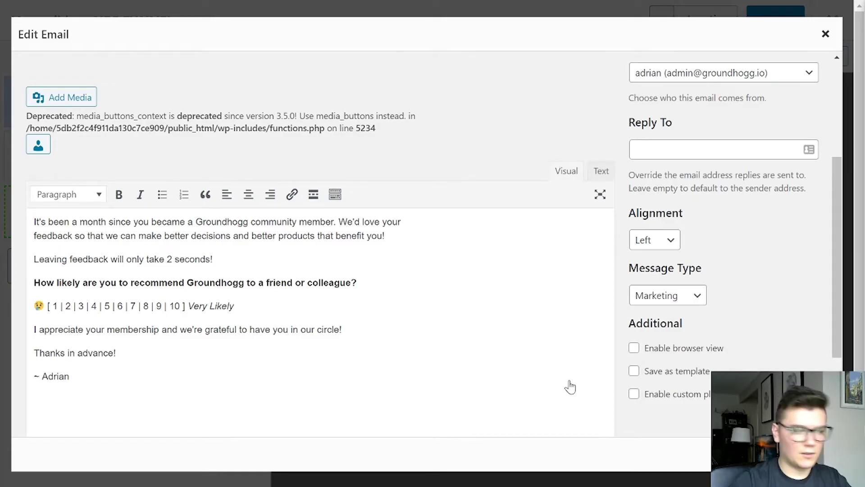
{"action": "right_click", "coordinate": [185, 306]}
{"action": "key", "text": "Escape"}
{"action": "left_click_drag", "start_coordinate": [188, 306], "coordinate": [234, 306]}
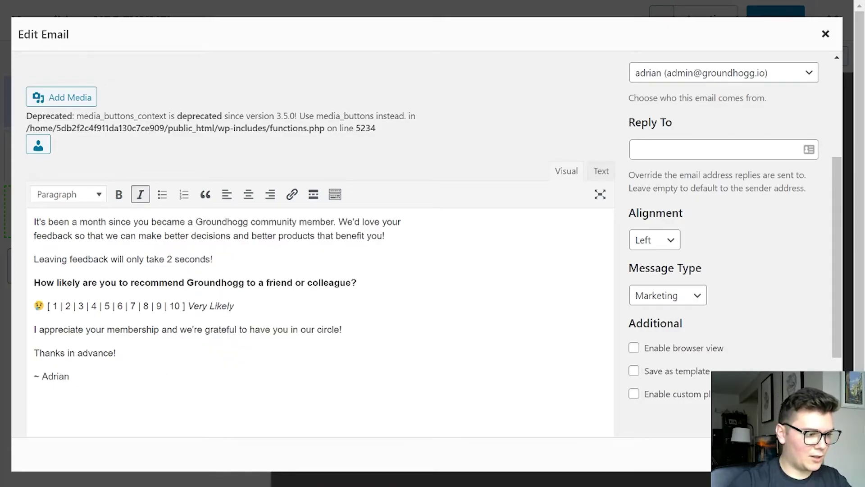
{"action": "type", "text": "👍"}
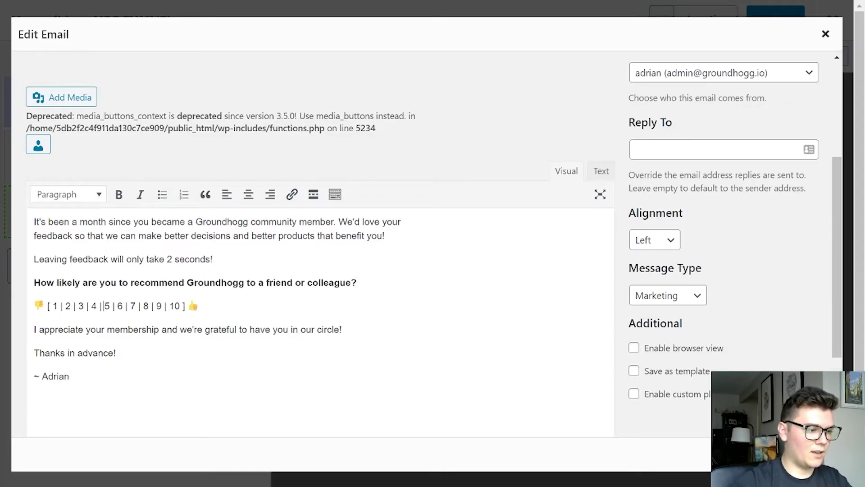
Try centering the score scale line, then restore its left alignment
{"action": "left_click", "coordinate": [248, 194]}
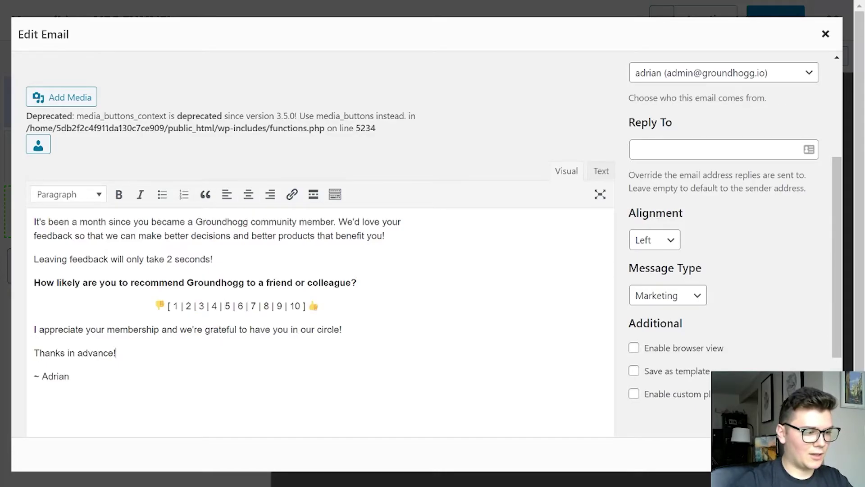
{"action": "scroll", "coordinate": [303, 371], "scroll_direction": "down", "scroll_amount": 3}
{"action": "scroll", "coordinate": [302, 370], "scroll_direction": "up", "scroll_amount": 5}
{"action": "scroll", "coordinate": [302, 371], "scroll_direction": "down", "scroll_amount": 3}
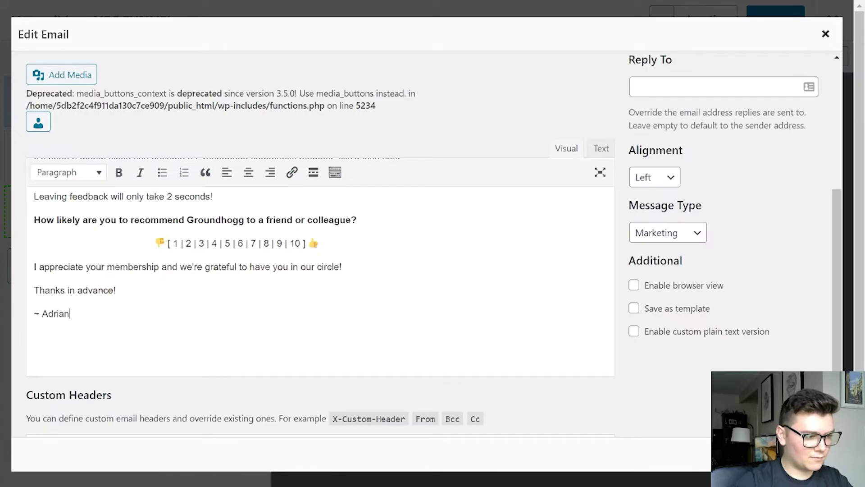
{"action": "left_click", "coordinate": [227, 172]}
{"action": "scroll", "coordinate": [320, 270], "scroll_direction": "down", "scroll_amount": 2}
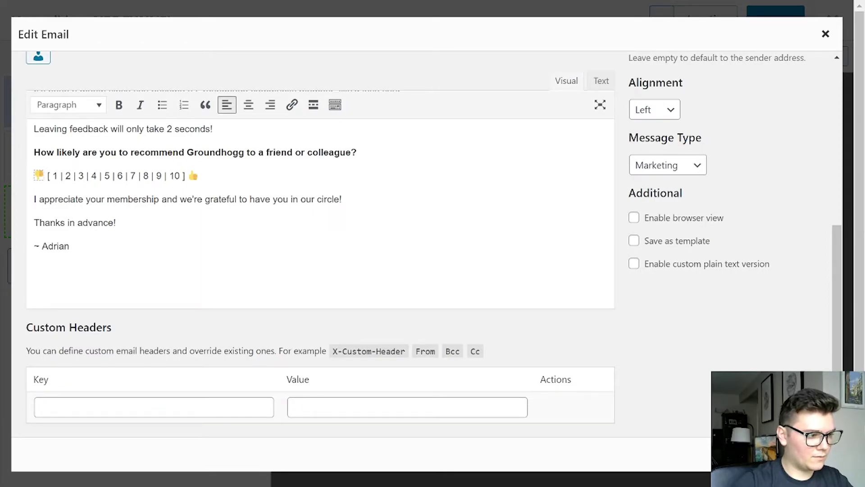
Show the editor's additional formatting options and indent the score scale line by one level
{"action": "left_click", "coordinate": [40, 407]}
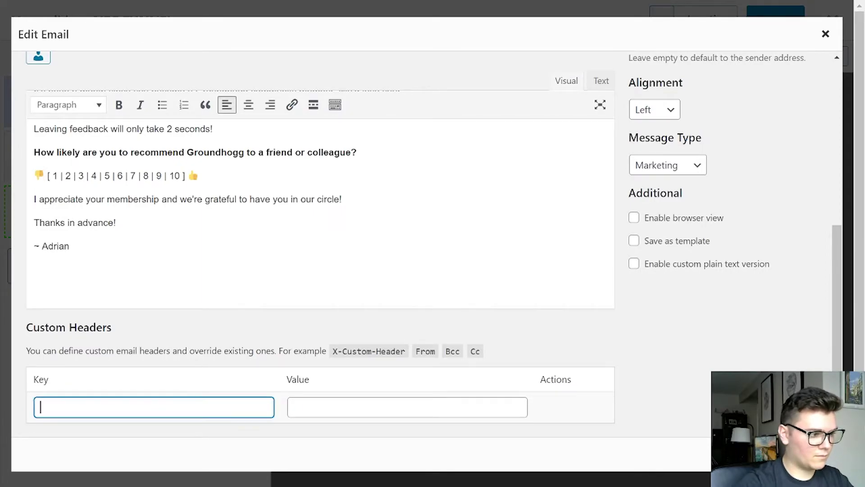
{"action": "left_click", "coordinate": [95, 175]}
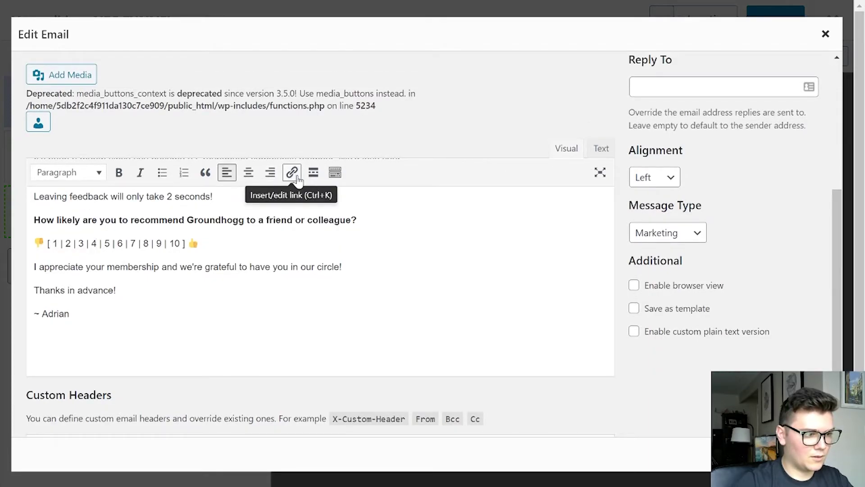
{"action": "left_click", "coordinate": [335, 172]}
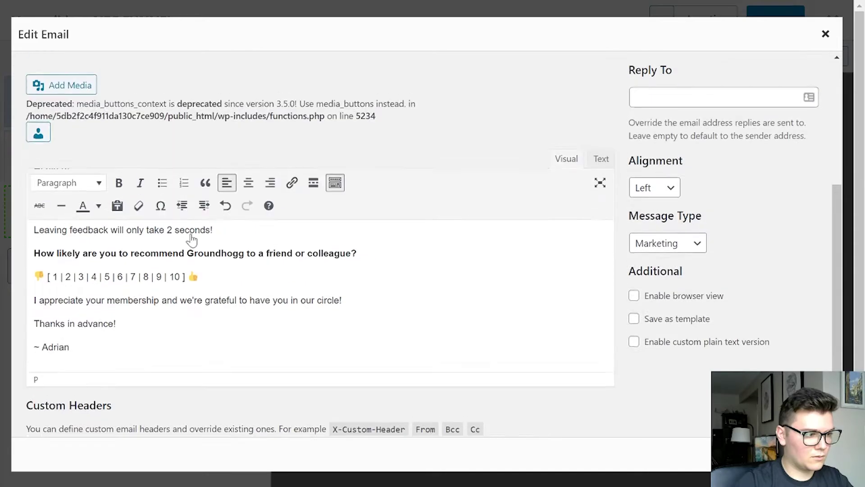
{"action": "left_click", "coordinate": [204, 217]}
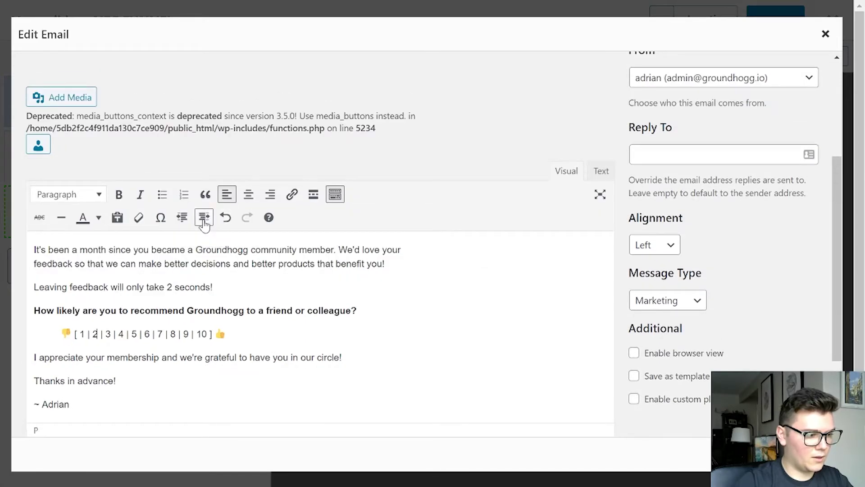
{"action": "key", "text": "Up"}
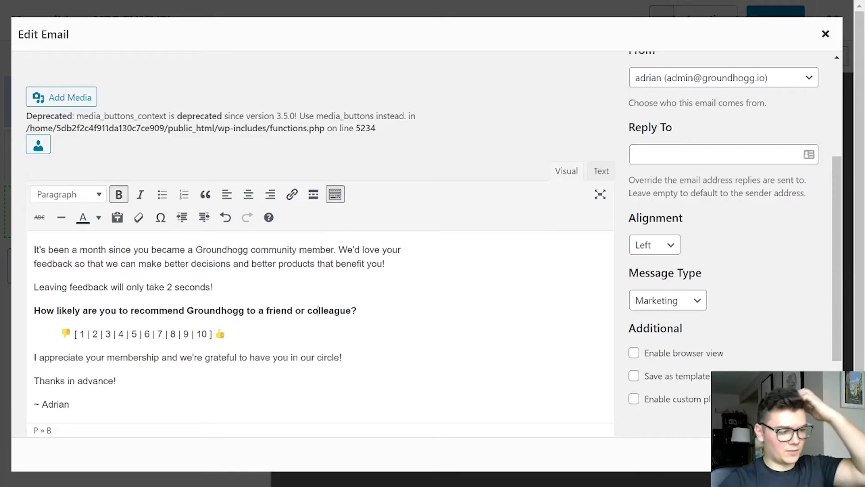
Examine the source URL and replacement code of the NPS - 10 superlink on the Superlinks page
{"action": "scroll", "coordinate": [388, 323], "scroll_direction": "down", "scroll_amount": 3}
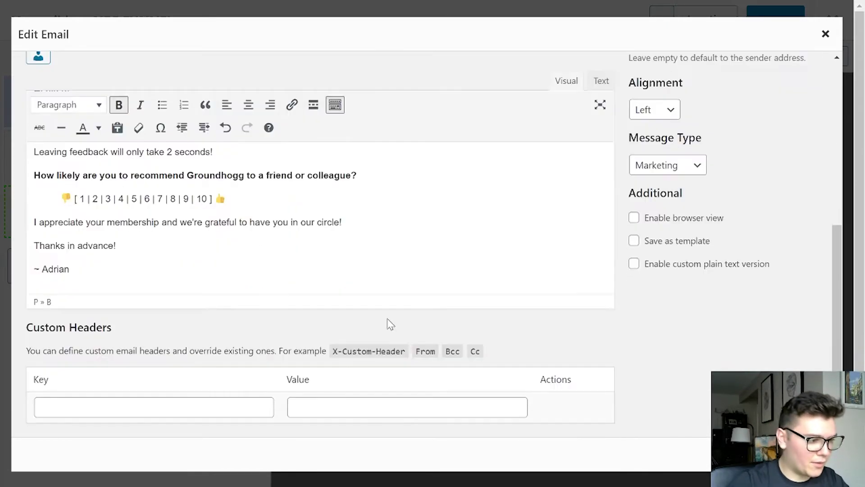
{"action": "scroll", "coordinate": [388, 322], "scroll_direction": "up", "scroll_amount": 2}
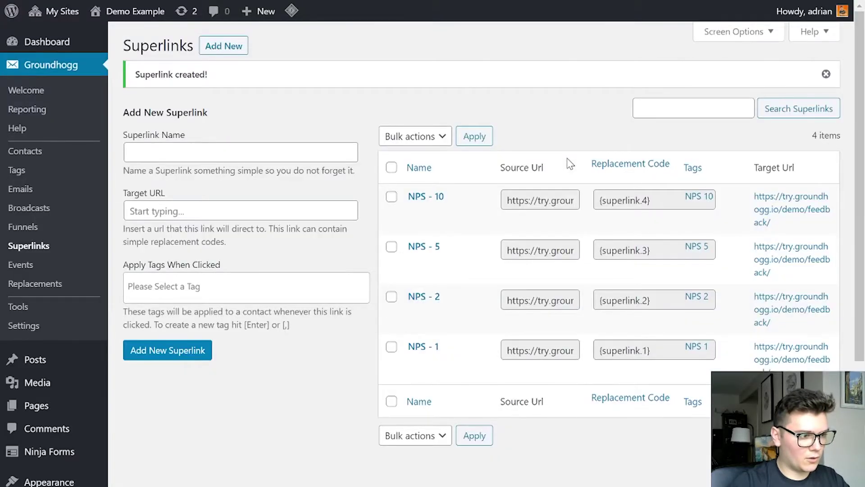
{"action": "left_click", "coordinate": [540, 200]}
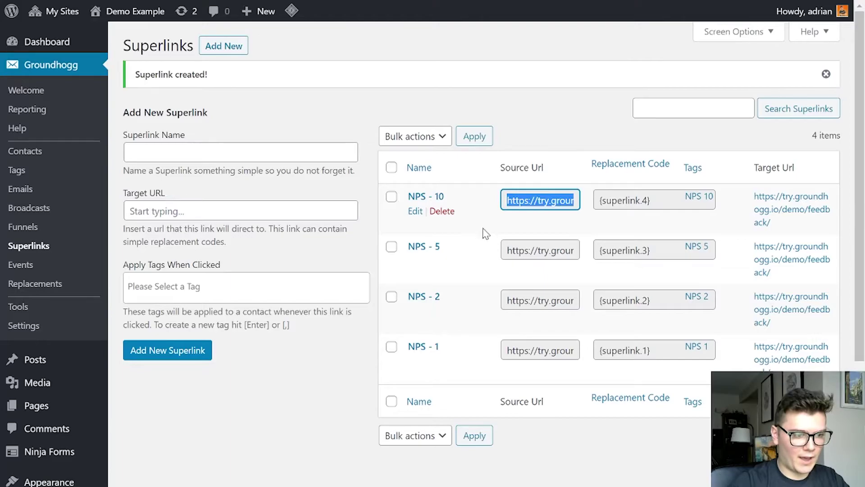
{"action": "left_click_drag", "start_coordinate": [507, 200], "coordinate": [575, 200]}
{"action": "scroll", "coordinate": [566, 248], "scroll_direction": "down", "scroll_amount": 2}
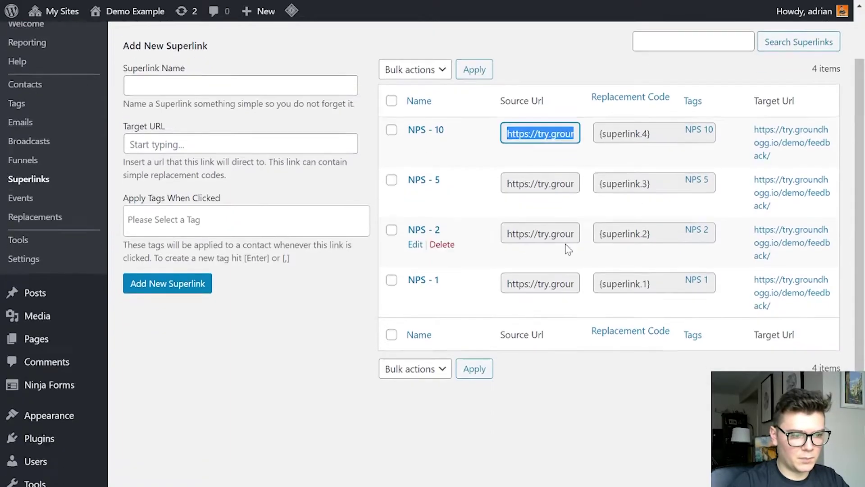
{"action": "scroll", "coordinate": [643, 245], "scroll_direction": "up", "scroll_amount": 2}
{"action": "key", "text": "Tab"}
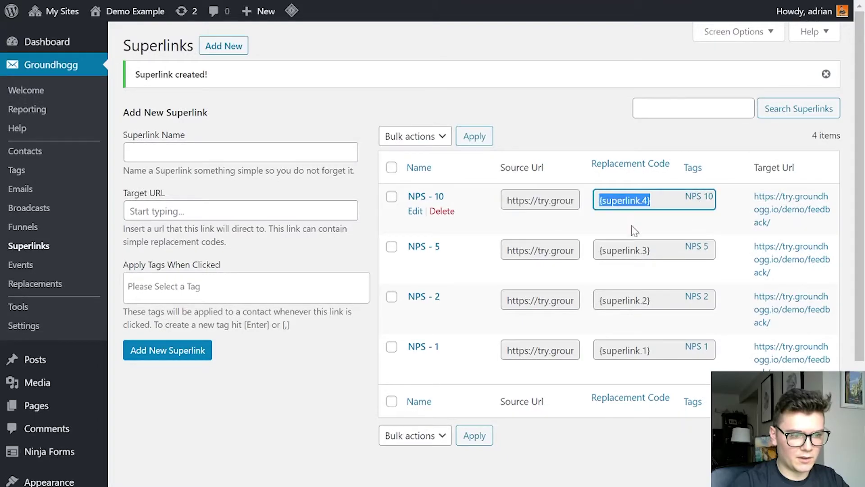
{"action": "key", "text": "shift+Tab"}
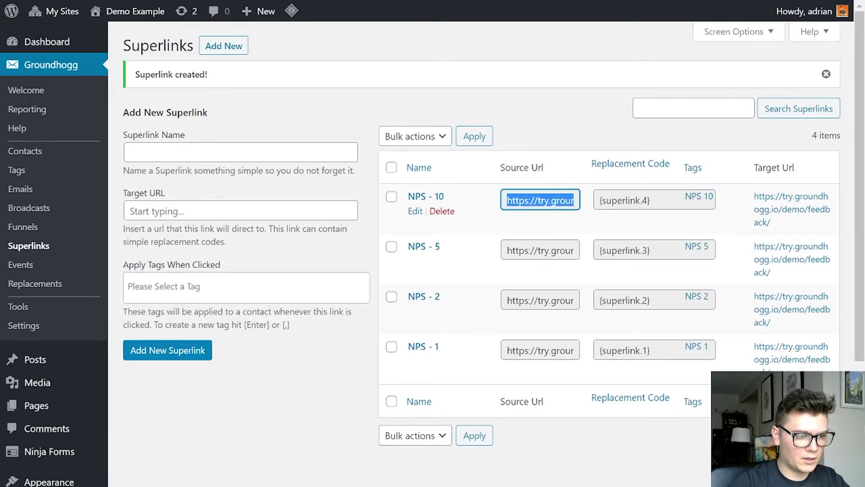
Link the score 1 in the email's scale to the source URL copied from the NPS - 1 superlink
{"action": "left_click", "coordinate": [540, 351]}
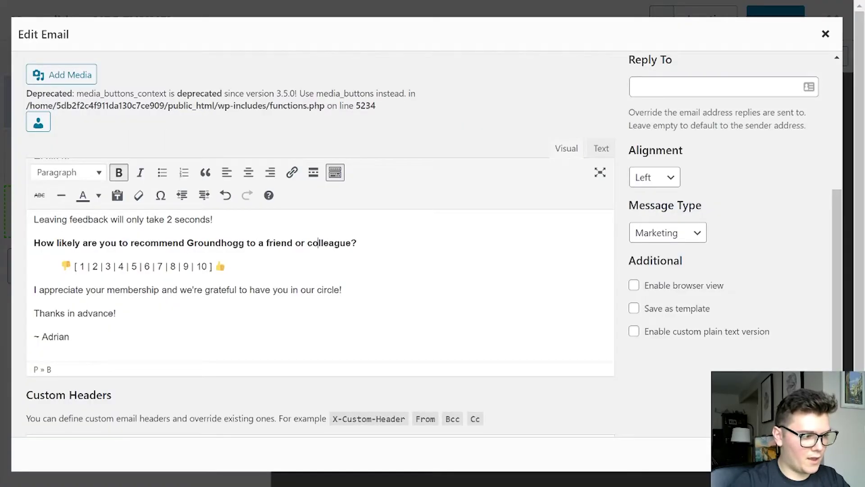
{"action": "double_click", "coordinate": [82, 267]}
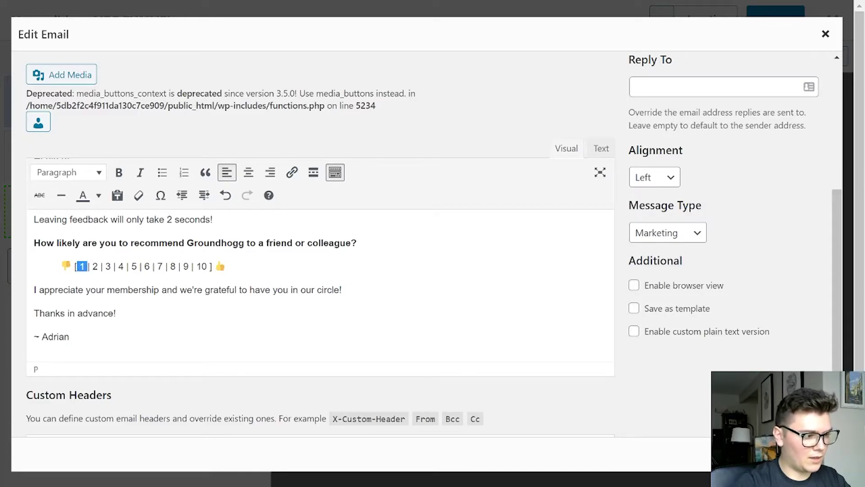
{"action": "key", "text": "ctrl+v"}
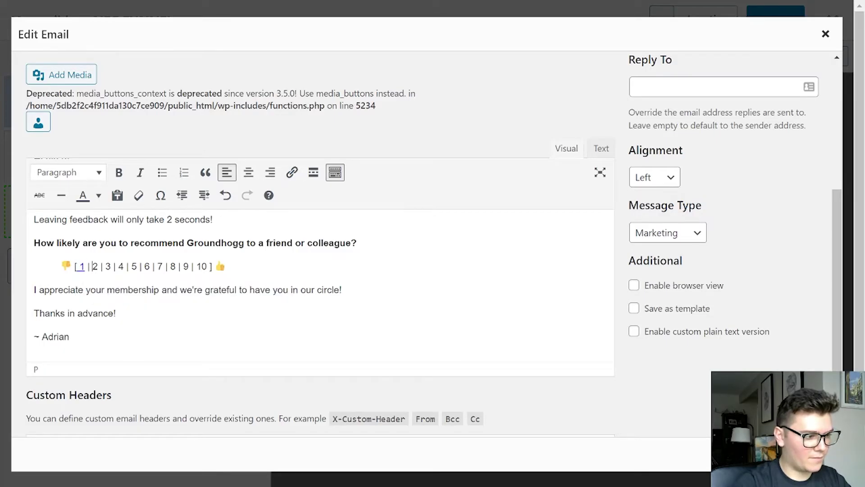
Link the score 2 to the NPS - 2 superlink's source URL and remove the leading space from the score 1 link
{"action": "scroll", "coordinate": [424, 252], "scroll_direction": "up", "scroll_amount": 1}
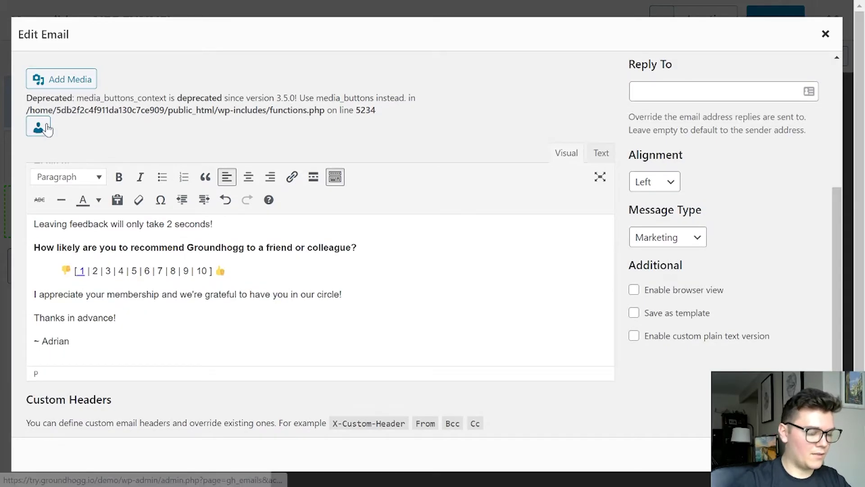
{"action": "key", "text": "ctrl+Tab"}
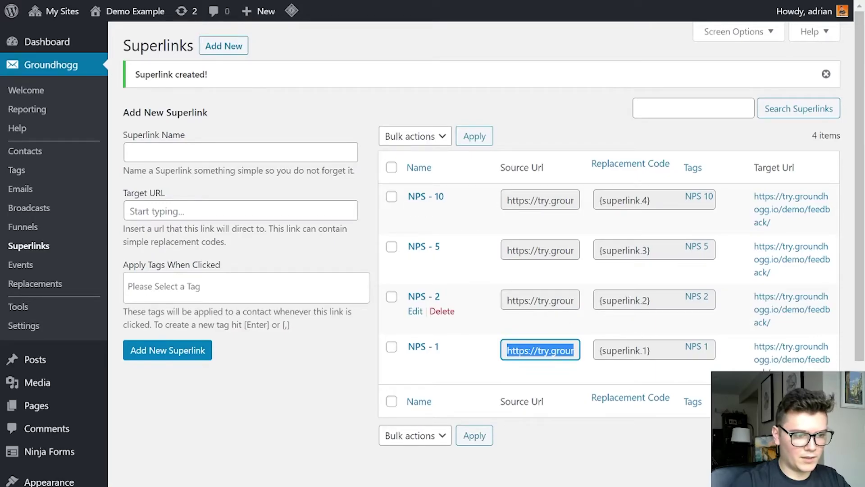
{"action": "left_click", "coordinate": [541, 300]}
{"action": "key", "text": "ctrl+Tab"}
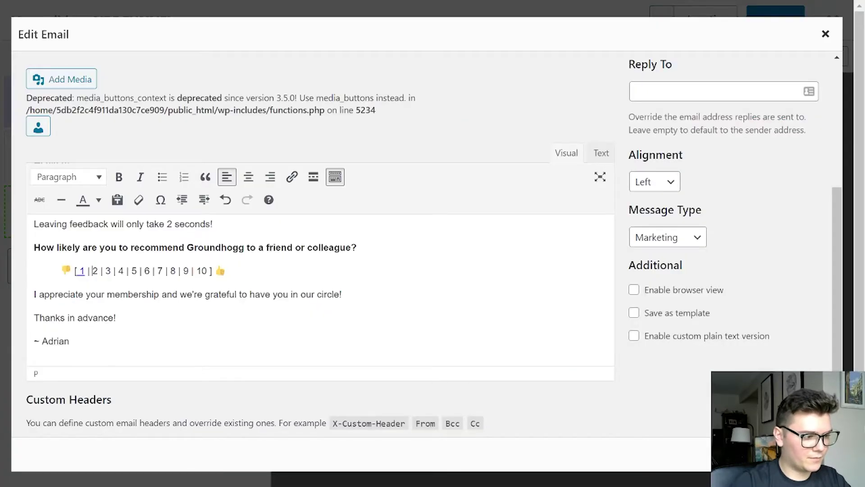
{"action": "key", "text": "ctrl+v"}
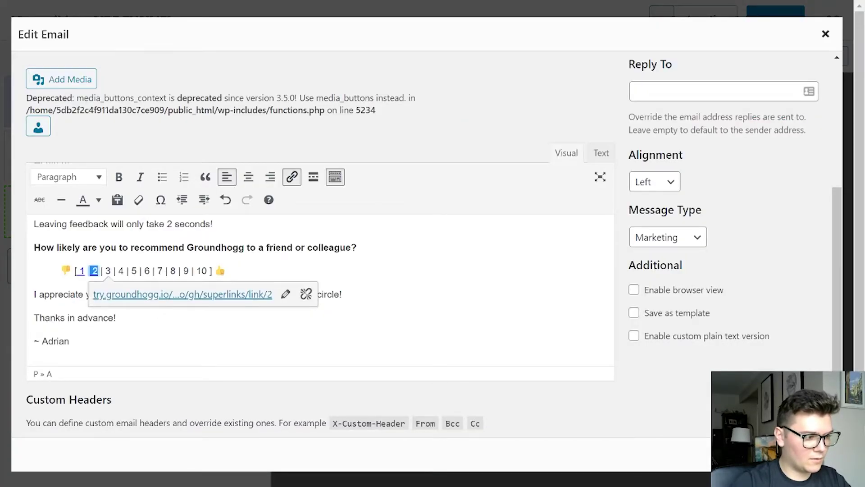
{"action": "left_click", "coordinate": [159, 247]}
{"action": "left_click", "coordinate": [81, 270]}
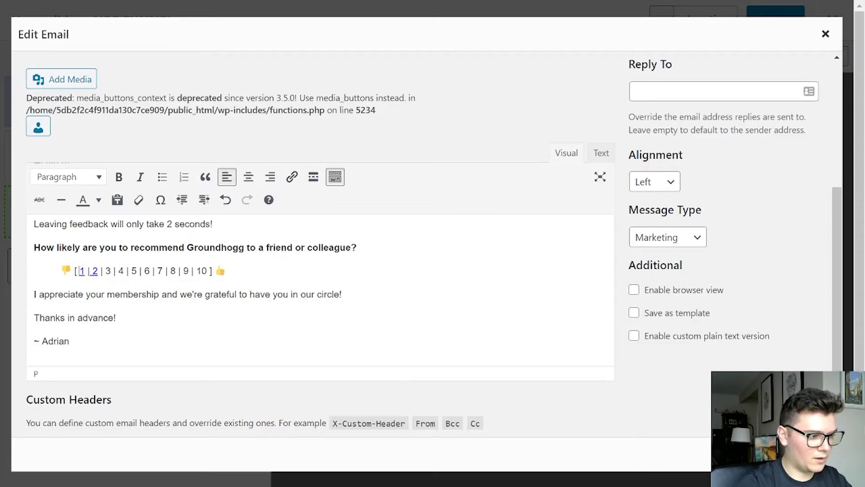
Correct the link on rating 2 in the email body so that only the digit 2 is linked
{"action": "left_click", "coordinate": [94, 270]}
{"action": "left_click", "coordinate": [89, 271]}
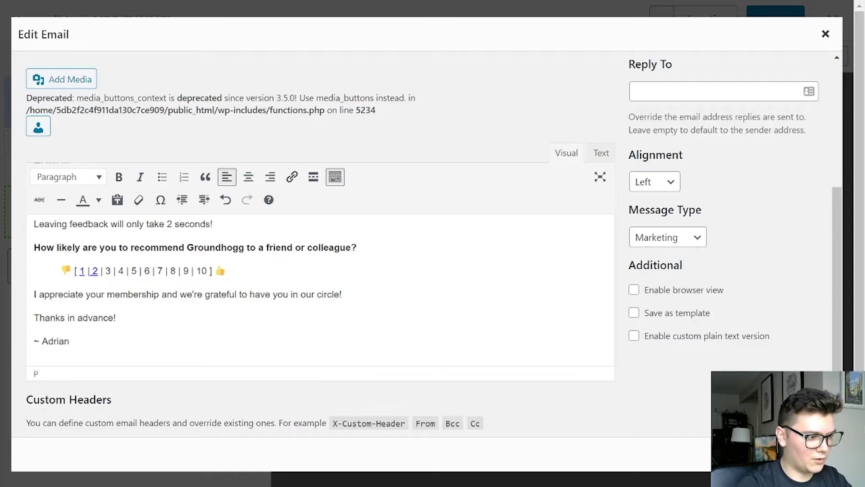
{"action": "left_click", "coordinate": [93, 270]}
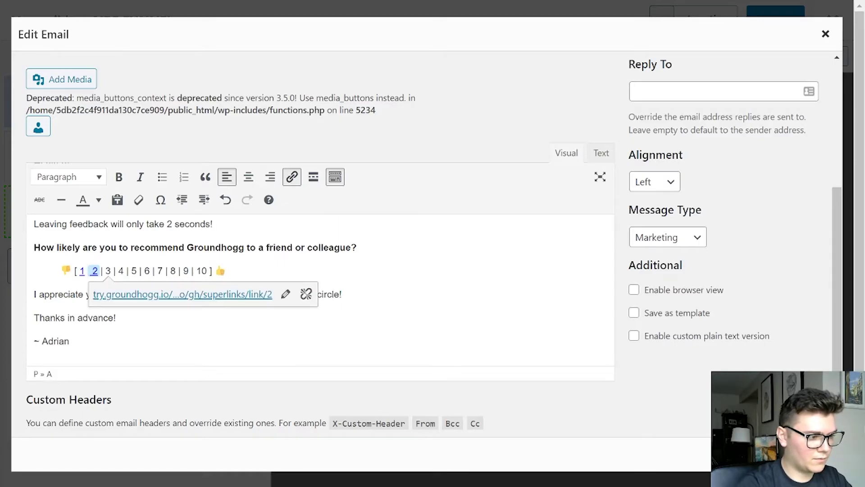
{"action": "left_click", "coordinate": [91, 270]}
{"action": "left_click", "coordinate": [94, 270]}
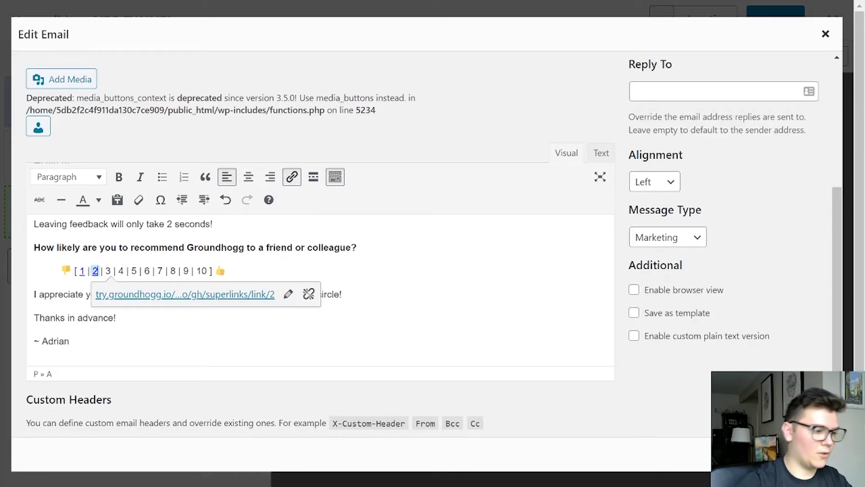
{"action": "left_click", "coordinate": [214, 270]}
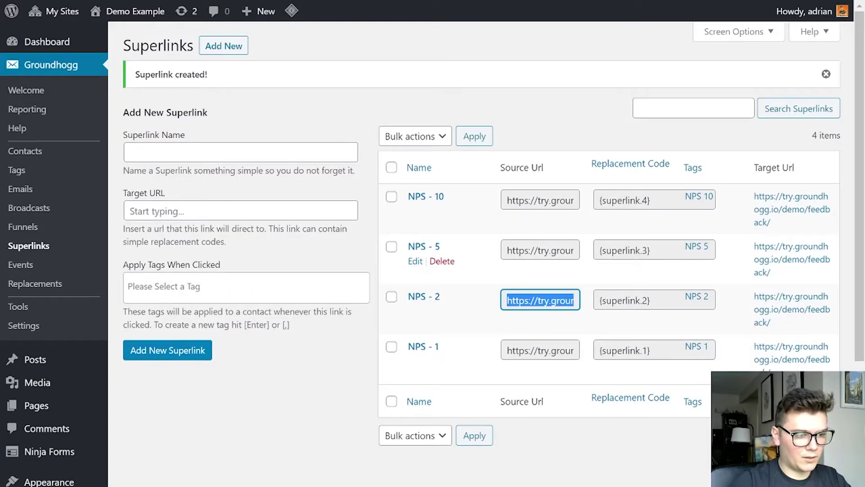
Copy the NPS - 5 superlink's source URL and link rating 5 in the email's scale to it
{"action": "left_click", "coordinate": [541, 250]}
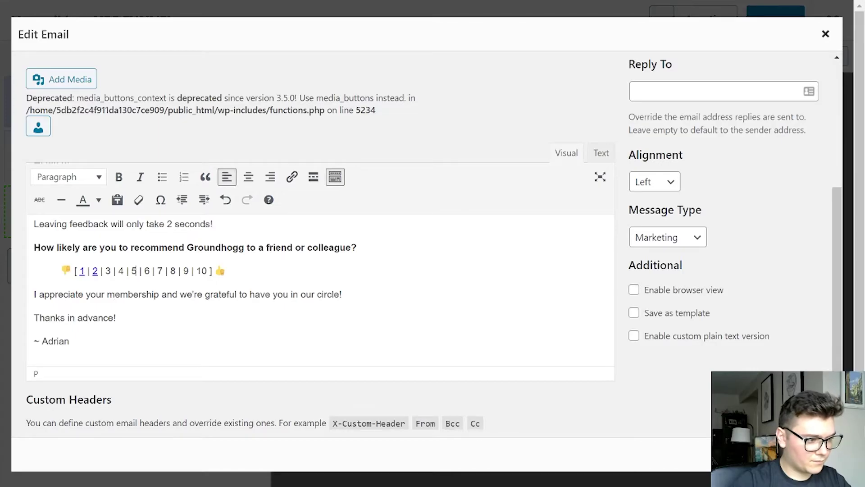
{"action": "key", "text": "ctrl+v"}
{"action": "left_click", "coordinate": [140, 270]}
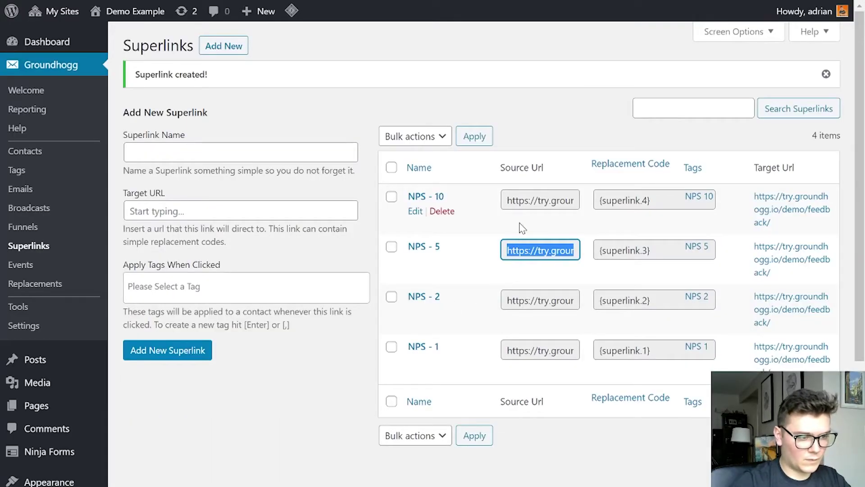
Copy the NPS - 10 superlink's source URL and link rating 10 in the email's scale to it
{"action": "left_click", "coordinate": [541, 200]}
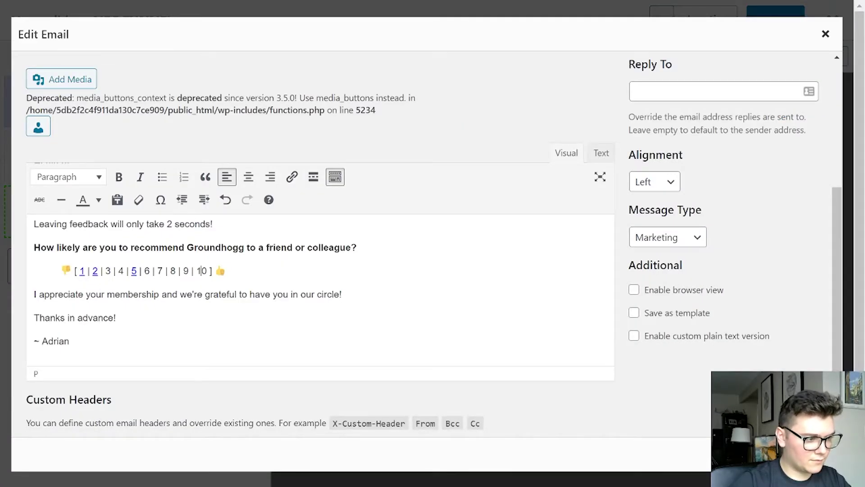
{"action": "key", "text": "ctrl+v"}
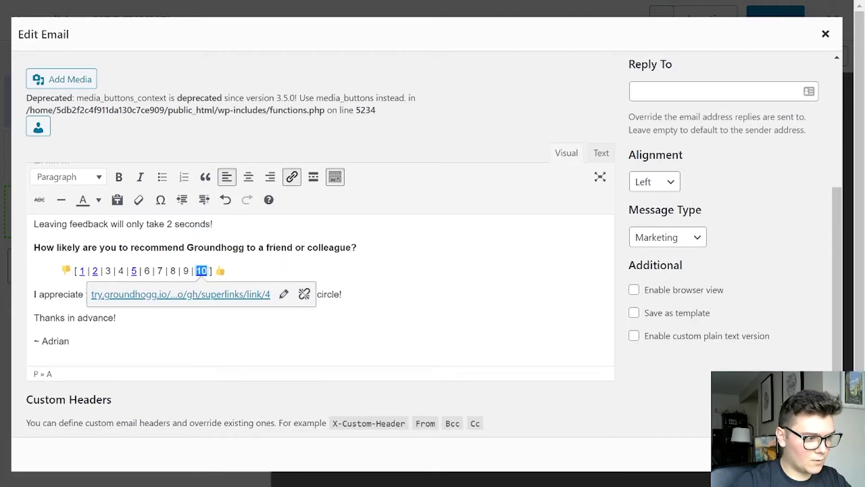
{"action": "left_click", "coordinate": [213, 270]}
{"action": "left_click_drag", "start_coordinate": [101, 270], "coordinate": [189, 271]}
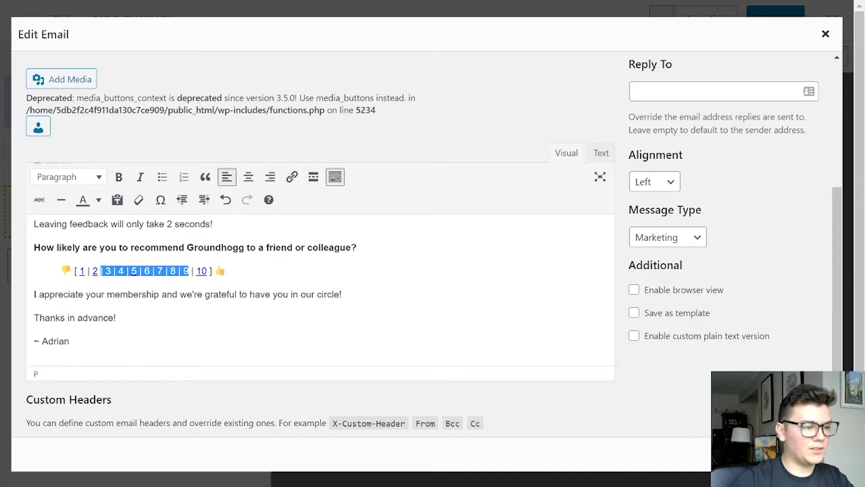
{"action": "left_click", "coordinate": [187, 270]}
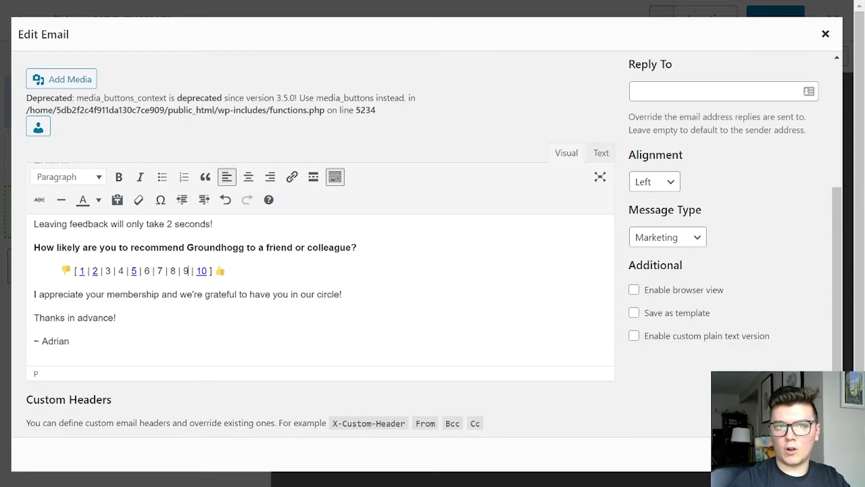
{"action": "left_click", "coordinate": [116, 317]}
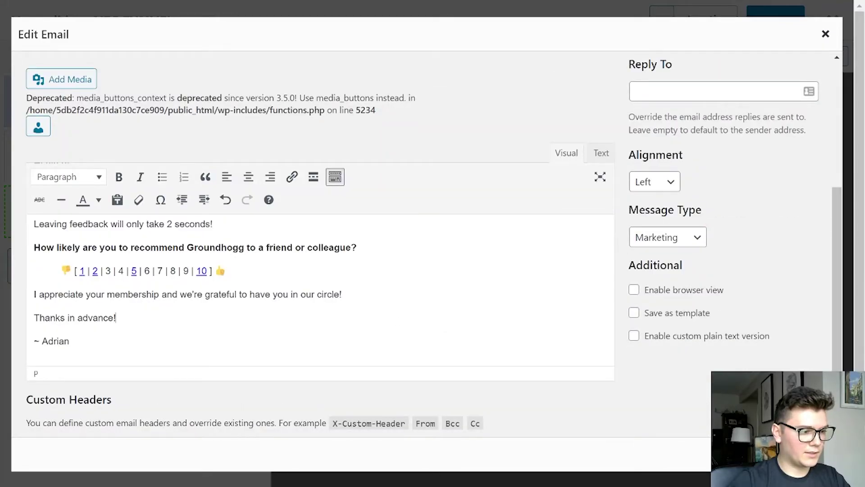
Save the changes to the NPS Survey 1st Email
{"action": "scroll", "coordinate": [667, 311], "scroll_direction": "down", "scroll_amount": 2}
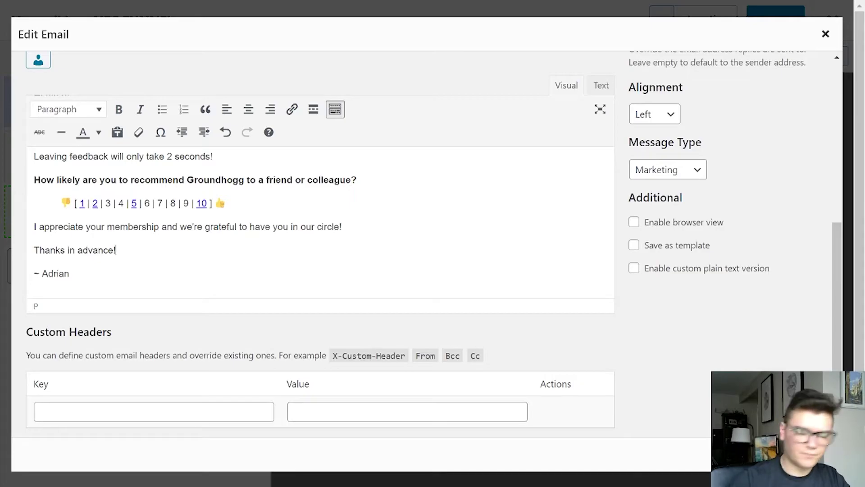
{"action": "scroll", "coordinate": [424, 243], "scroll_direction": "up", "scroll_amount": 2}
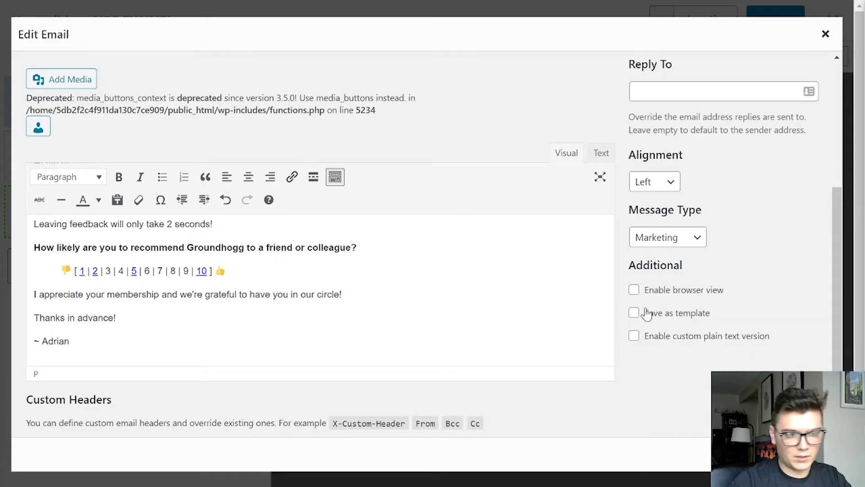
{"action": "scroll", "coordinate": [653, 315], "scroll_direction": "up", "scroll_amount": 3}
{"action": "scroll", "coordinate": [730, 354], "scroll_direction": "down", "scroll_amount": 3}
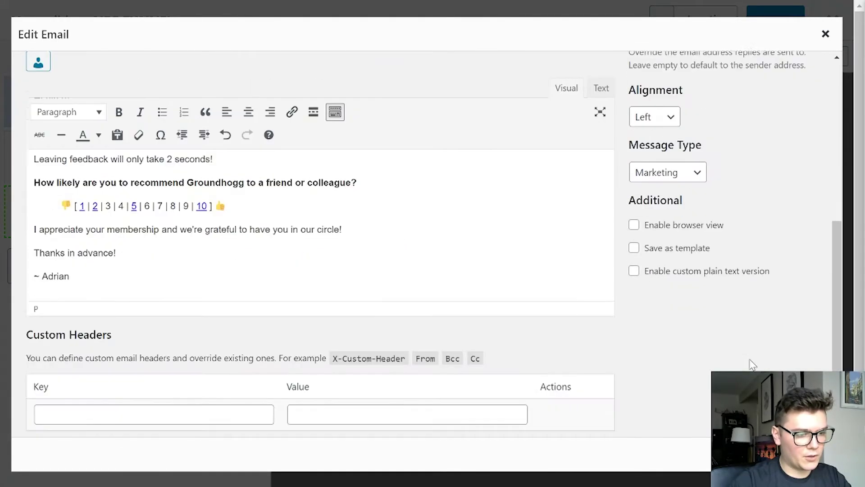
{"action": "scroll", "coordinate": [759, 367], "scroll_direction": "up", "scroll_amount": 7}
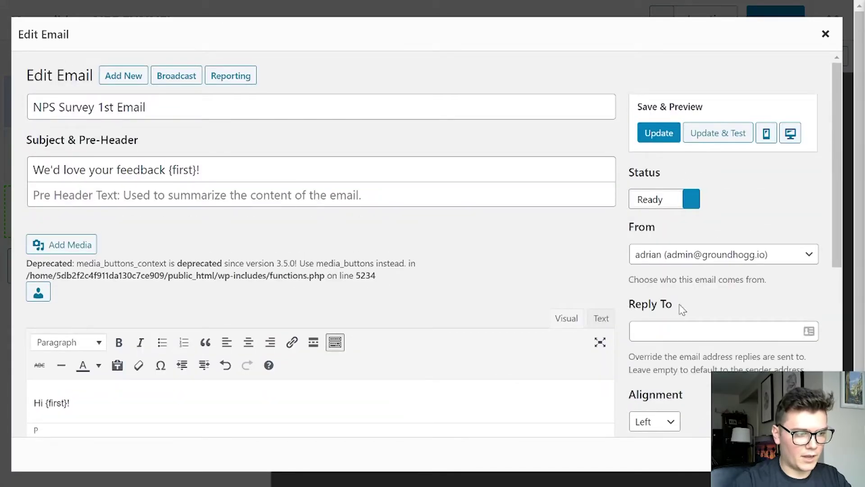
{"action": "left_click", "coordinate": [662, 135]}
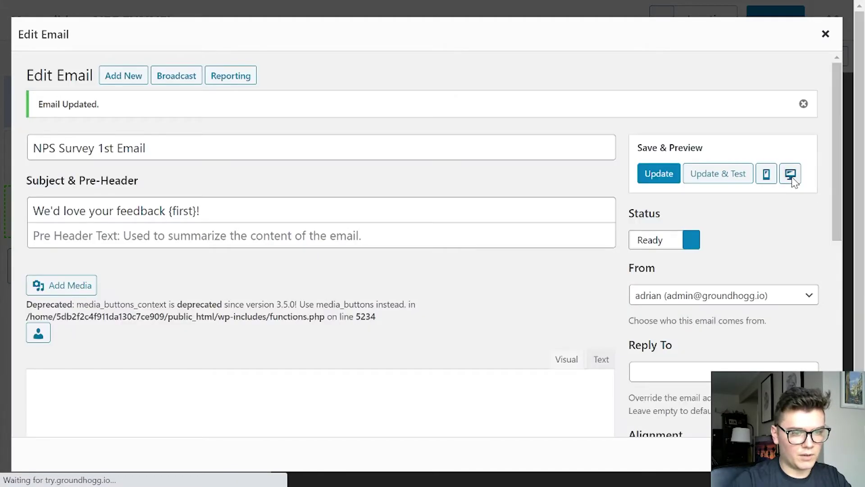
Preview the survey email in its desktop and mobile layouts, checking the body and footer, and close the email editor
{"action": "left_click", "coordinate": [792, 175]}
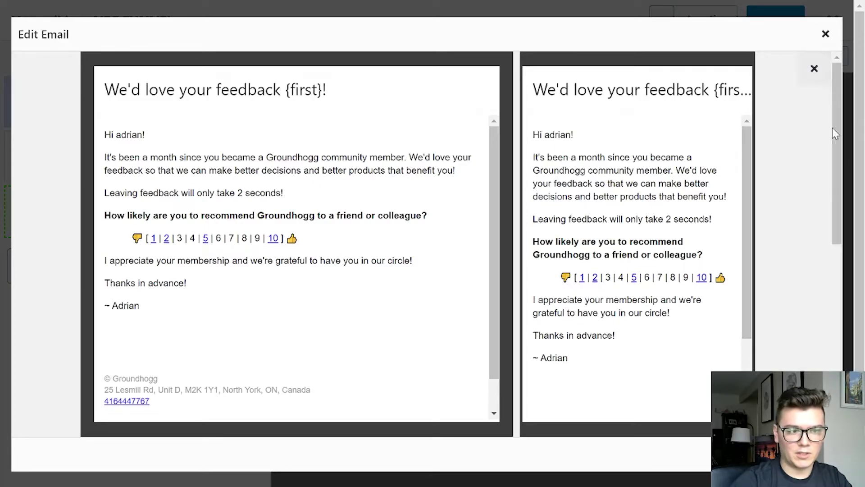
{"action": "scroll", "coordinate": [809, 135], "scroll_direction": "down", "scroll_amount": 2}
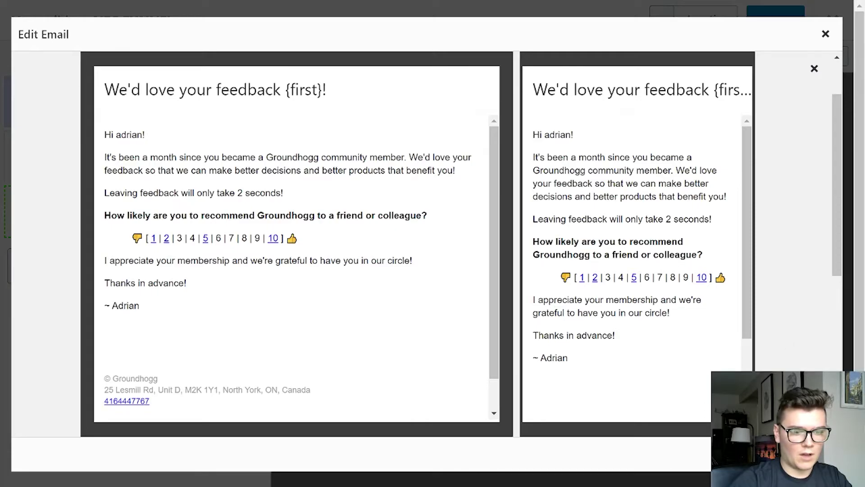
{"action": "scroll", "coordinate": [714, 329], "scroll_direction": "down", "scroll_amount": 2}
{"action": "scroll", "coordinate": [730, 131], "scroll_direction": "up", "scroll_amount": 2}
{"action": "scroll", "coordinate": [629, 289], "scroll_direction": "down", "scroll_amount": 1}
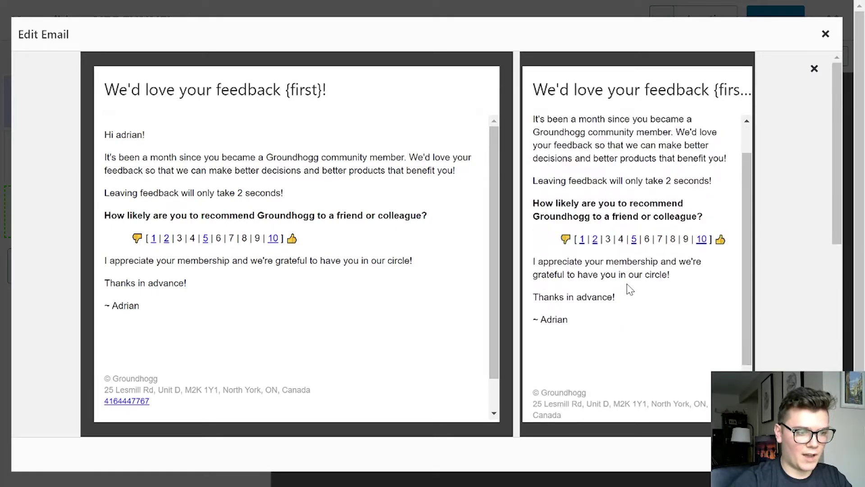
{"action": "scroll", "coordinate": [629, 286], "scroll_direction": "up", "scroll_amount": 1}
{"action": "scroll", "coordinate": [466, 289], "scroll_direction": "down", "scroll_amount": 1}
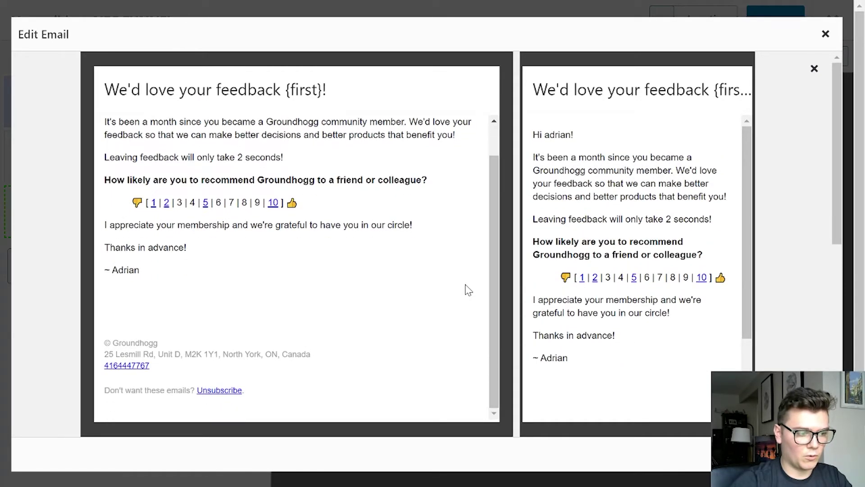
{"action": "scroll", "coordinate": [462, 287], "scroll_direction": "up", "scroll_amount": 1}
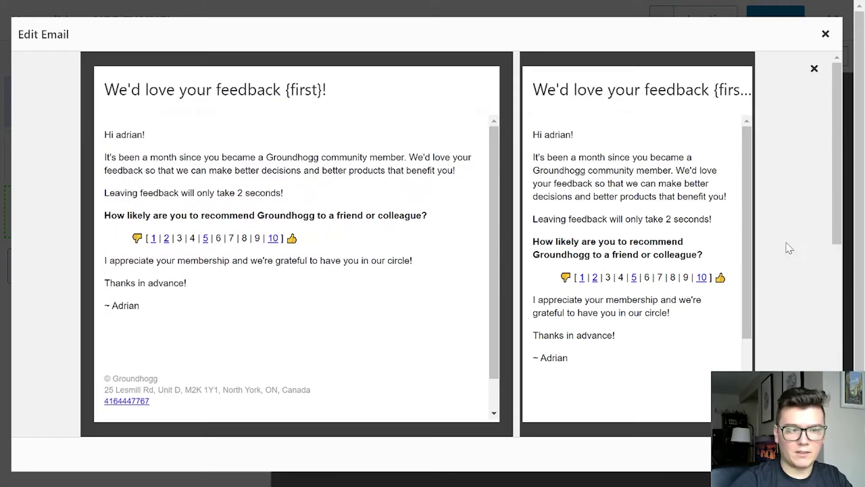
{"action": "scroll", "coordinate": [693, 239], "scroll_direction": "down", "scroll_amount": 3}
{"action": "scroll", "coordinate": [707, 240], "scroll_direction": "up", "scroll_amount": 3}
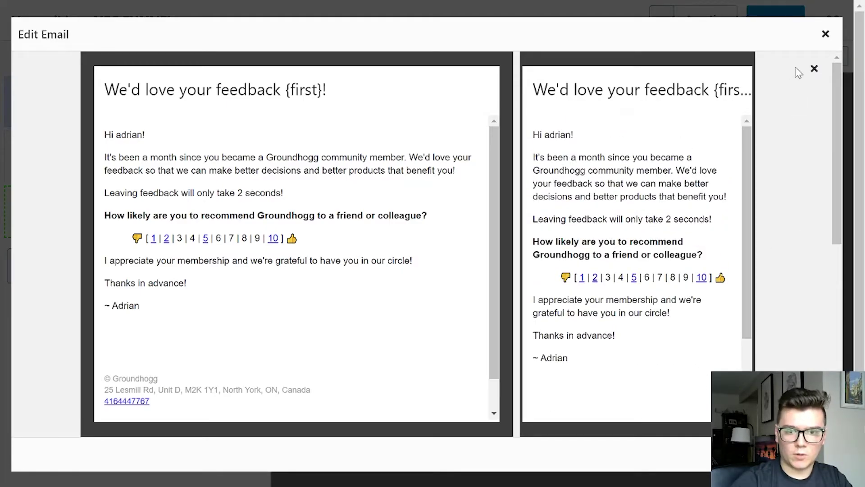
{"action": "left_click", "coordinate": [826, 34]}
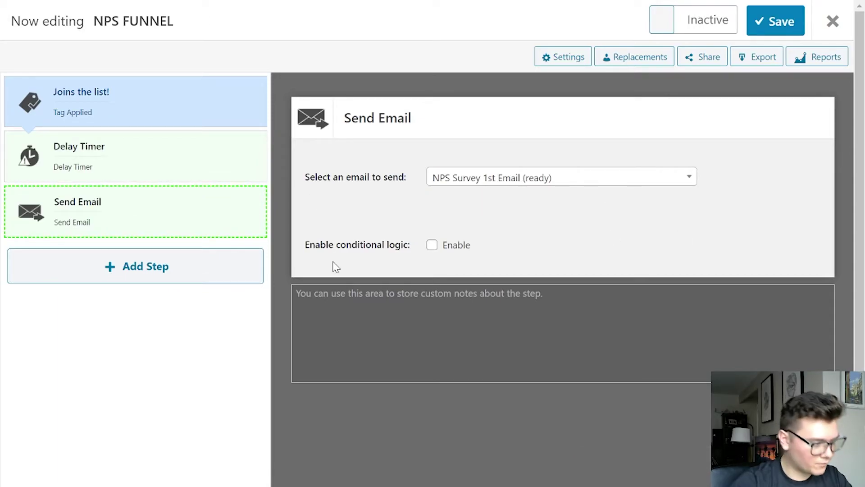
Check the Delay Timer step's settings, rename the Send Email step as "Send NPS Survey" and save the funnel
{"action": "left_click", "coordinate": [170, 152]}
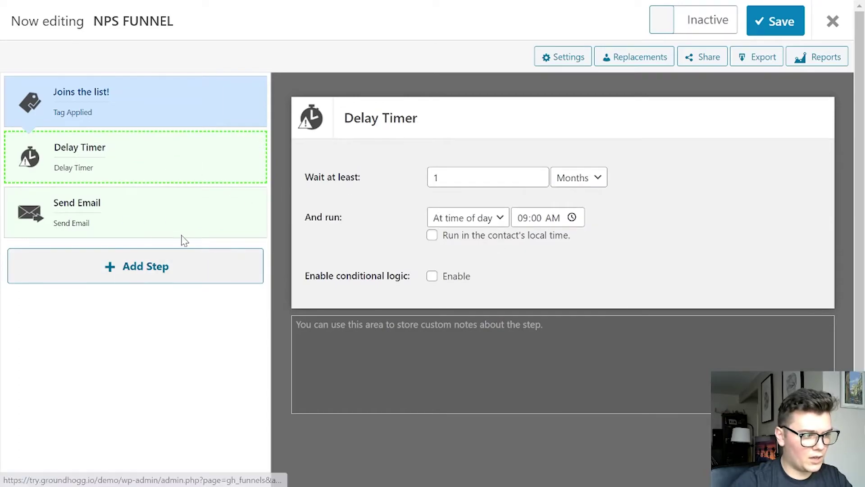
{"action": "left_click", "coordinate": [197, 229]}
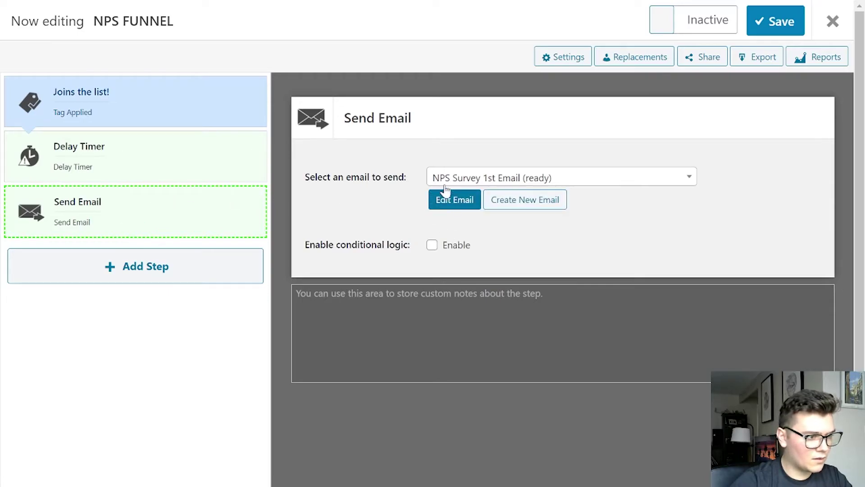
{"action": "left_click", "coordinate": [383, 124]}
{"action": "type", "text": "S"}
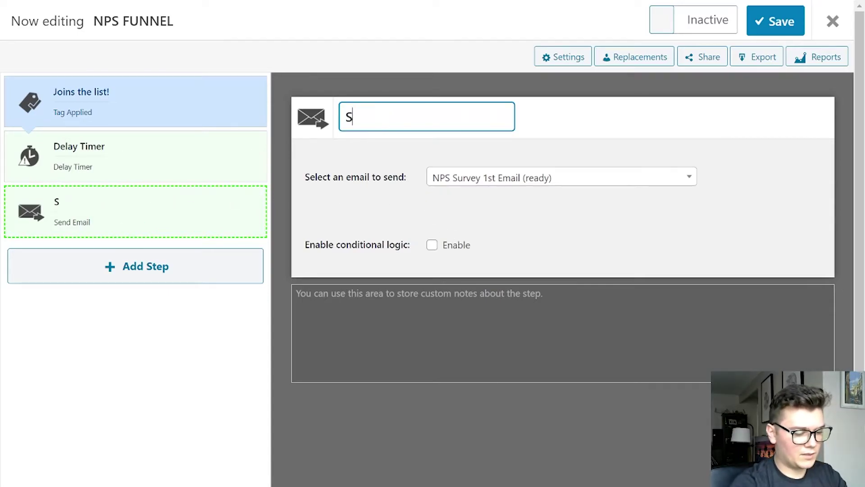
{"action": "type", "text": "end NPS Survey"}
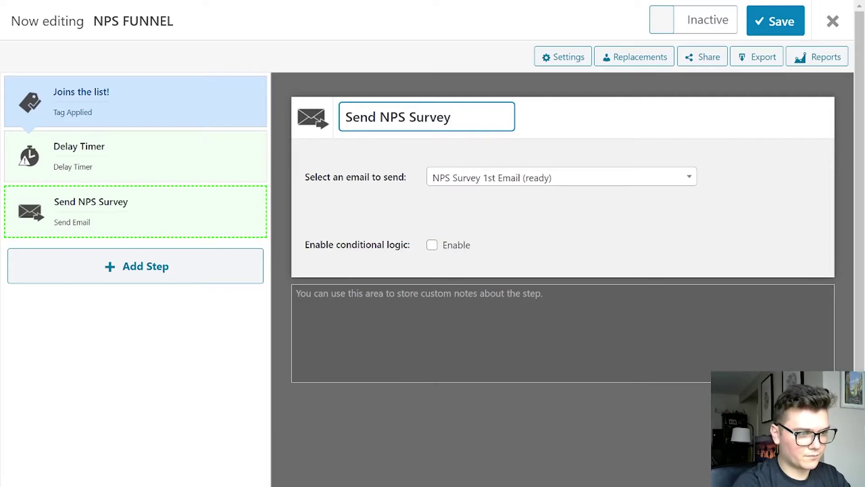
{"action": "key", "text": "Return"}
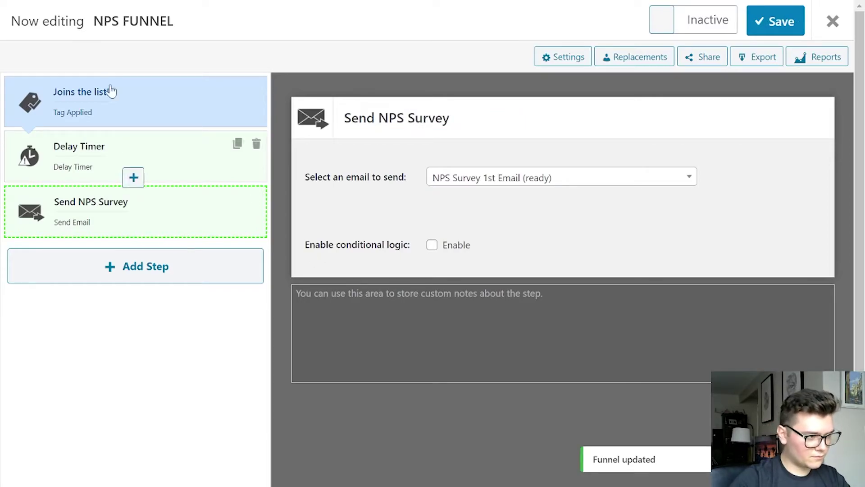
Add a Delay Timer action after the Send NPS Survey step and name it "Wait a few days"
{"action": "left_click", "coordinate": [183, 280]}
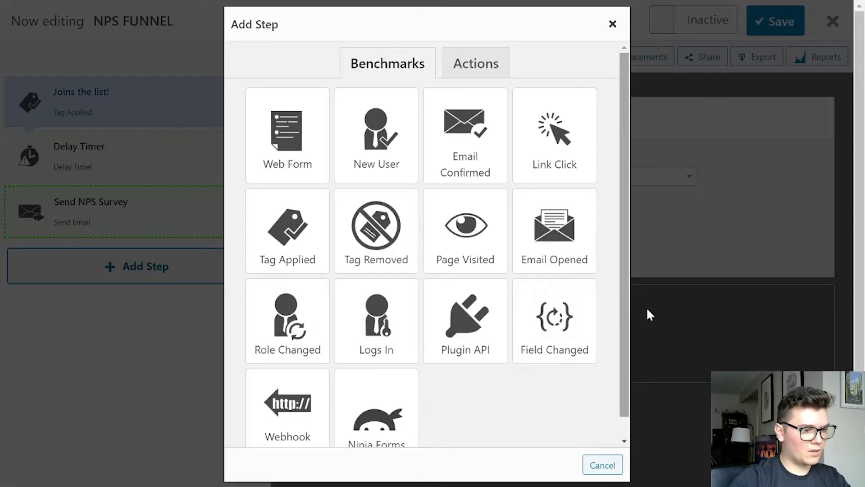
{"action": "left_click", "coordinate": [480, 73]}
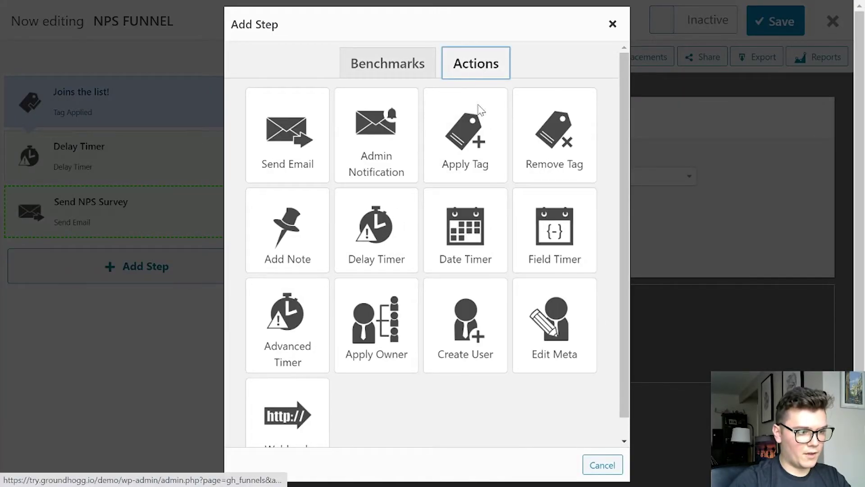
{"action": "left_click", "coordinate": [492, 257]}
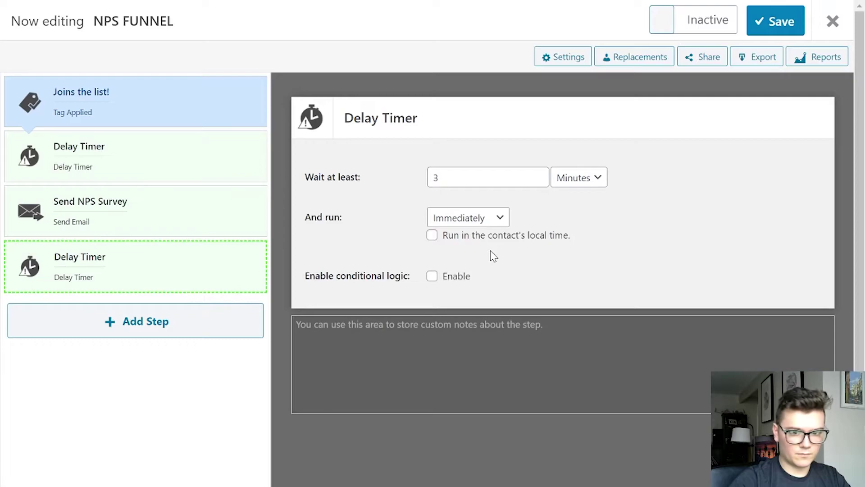
{"action": "left_click", "coordinate": [381, 118]}
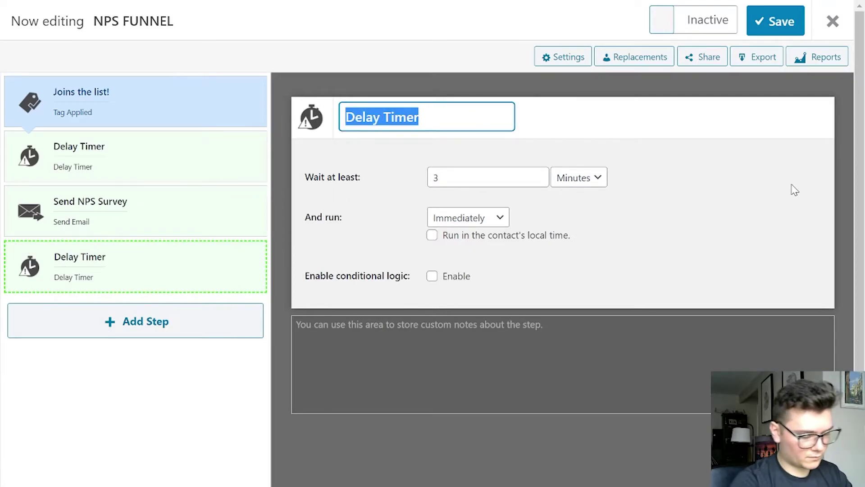
{"action": "type", "text": "Wait a few days"}
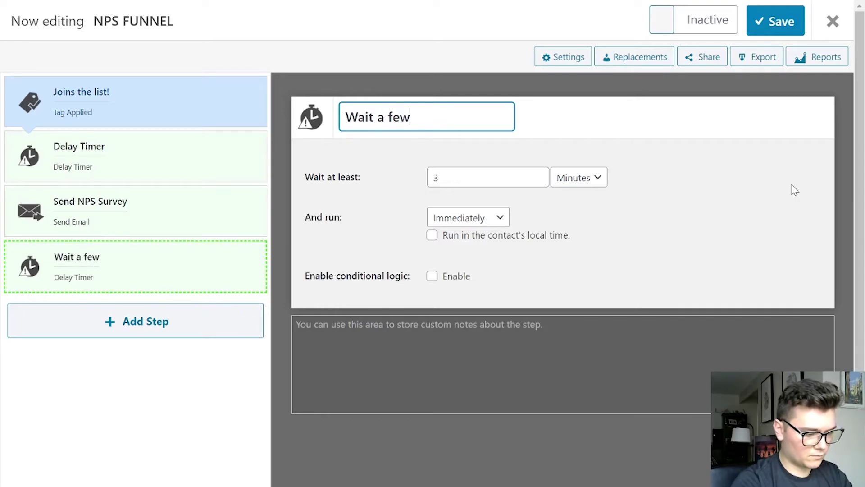
{"action": "left_click", "coordinate": [672, 261]}
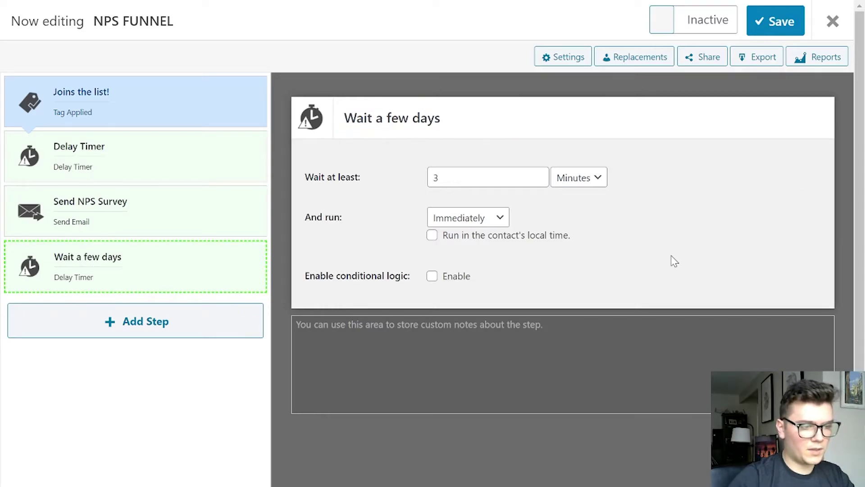
Check the Send NPS Survey step's settings and rename the Delay Timer step before it as "Wait 1 month"
{"action": "left_click", "coordinate": [146, 200]}
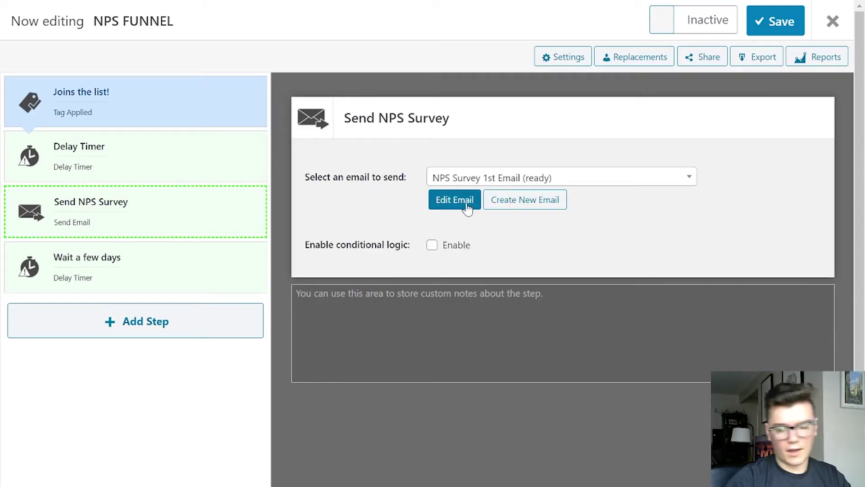
{"action": "mouse_move", "coordinate": [570, 216]}
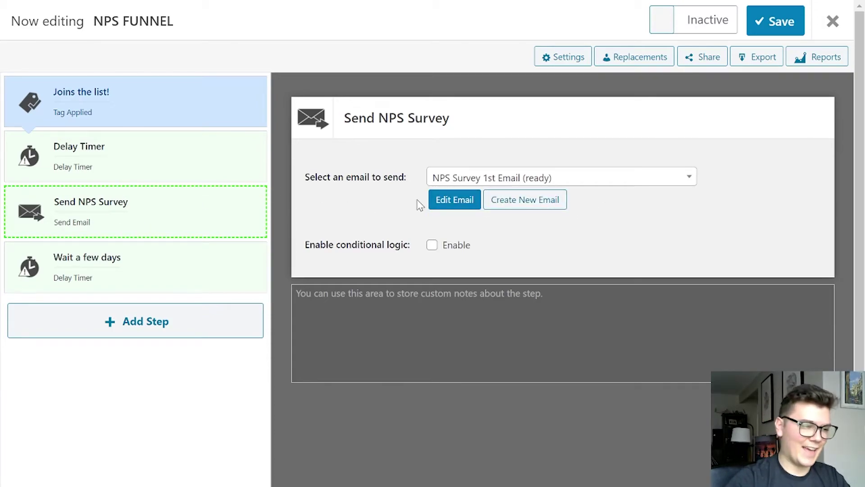
{"action": "mouse_move", "coordinate": [128, 271]}
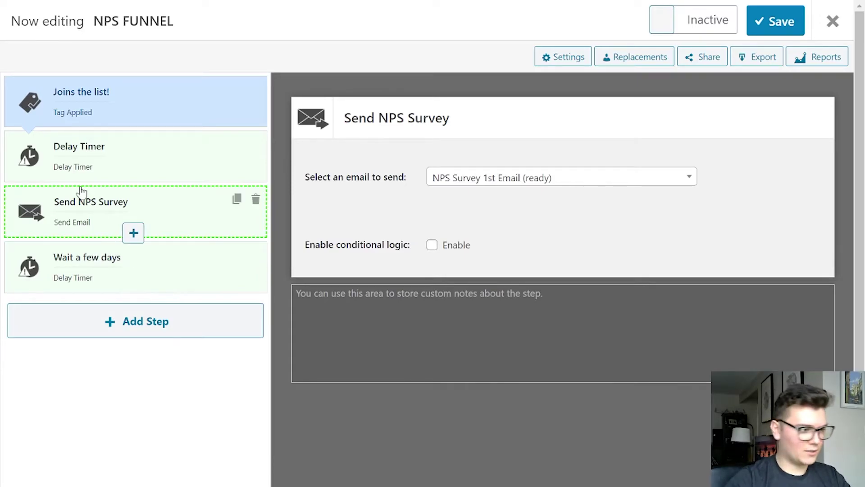
{"action": "left_click", "coordinate": [167, 178]}
{"action": "left_click", "coordinate": [399, 129]}
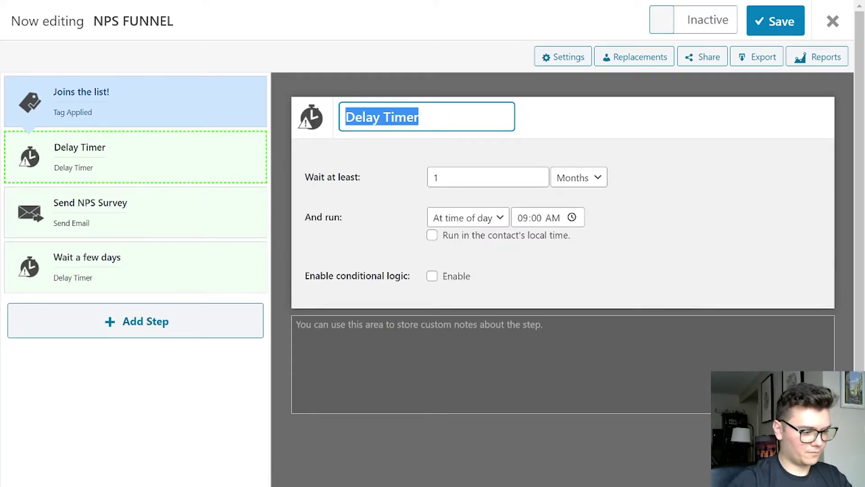
{"action": "type", "text": "Wait 1 minth"}
{"action": "key", "text": "BackSpace"}
{"action": "key", "text": "BackSpace"}
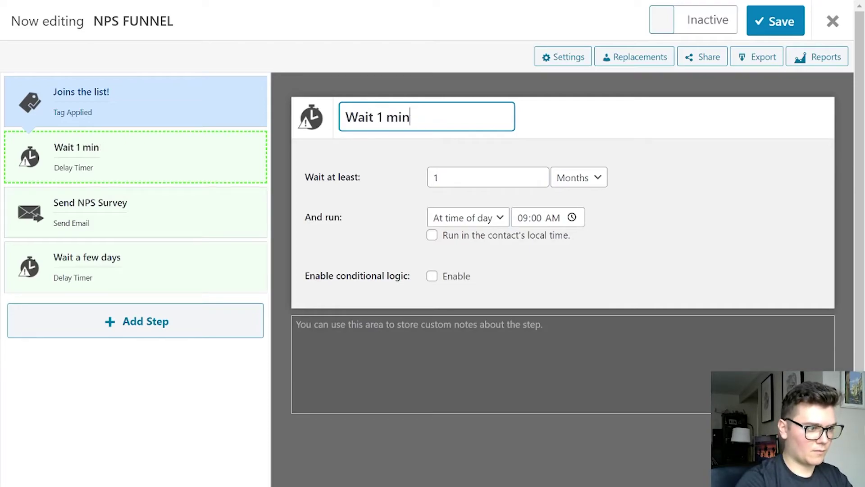
{"action": "key", "text": "BackSpace"}
{"action": "key", "text": "BackSpace"}
{"action": "type", "text": "onth"}
{"action": "key", "text": "Return"}
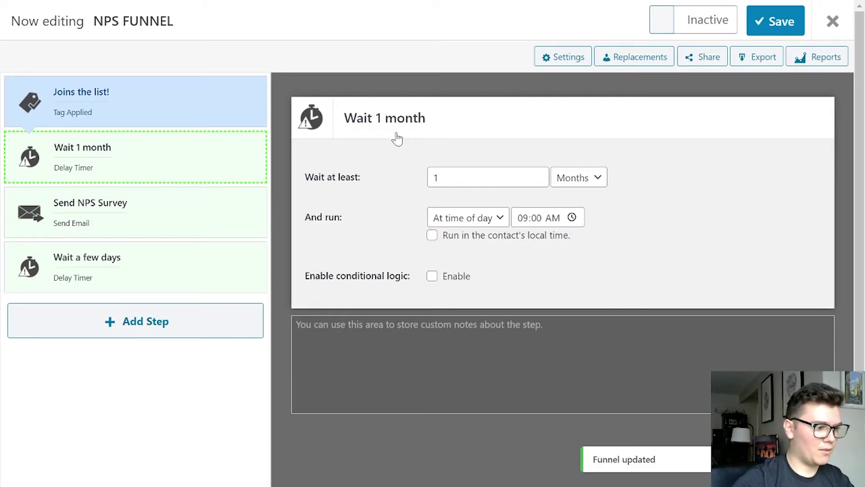
Duplicate the Send NPS Survey step and move the copy below the "Wait a few days" timer
{"action": "left_click", "coordinate": [189, 272]}
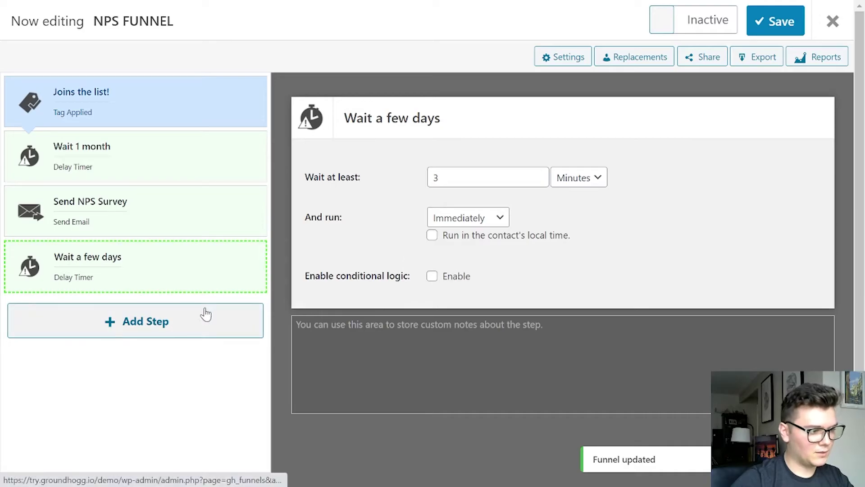
{"action": "left_click", "coordinate": [235, 199]}
{"action": "left_click_drag", "start_coordinate": [226, 268], "coordinate": [170, 343]}
Rename the copied survey email step as "Send NPS Survey Again"
{"action": "double_click", "coordinate": [479, 117]}
{"action": "key", "text": "ctrl+a"}
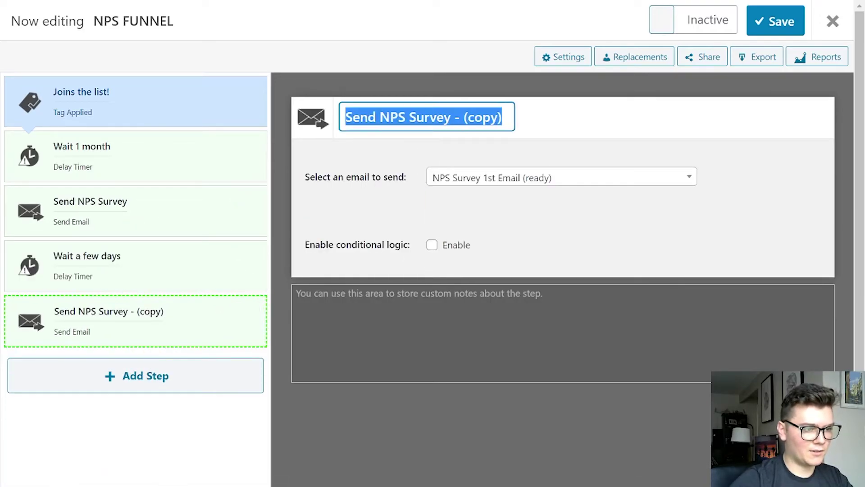
{"action": "left_click", "coordinate": [498, 117]}
{"action": "key", "text": "BackSpace"}
{"action": "key", "text": "BackSpace"}
{"action": "key", "text": "BackSpace"}
{"action": "key", "text": "BackSpace"}
{"action": "key", "text": "BackSpace"}
{"action": "key", "text": "BackSpace"}
{"action": "key", "text": "BackSpace"}
{"action": "key", "text": "BackSpace"}
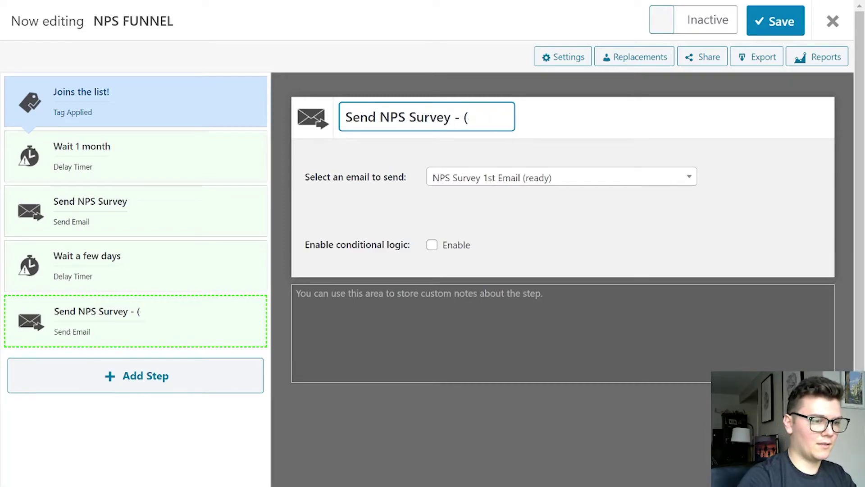
{"action": "type", "text": "Again"}
{"action": "key", "text": "Return"}
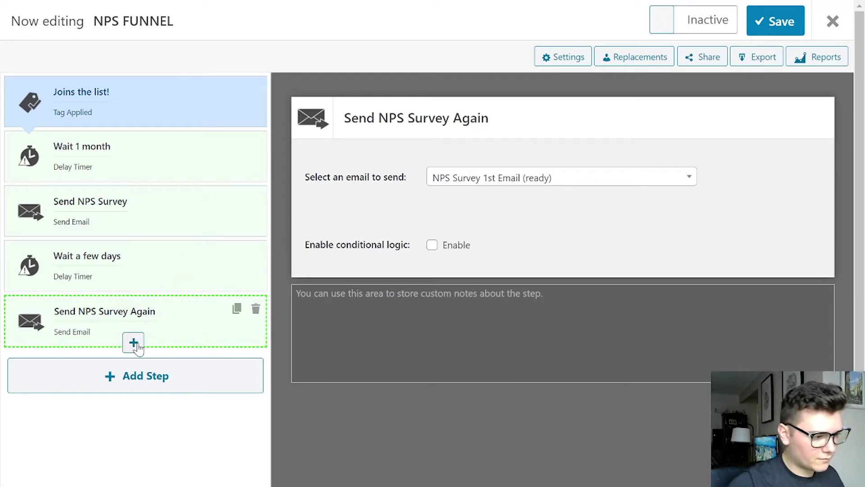
Look through the available benchmarks and actions and add a Delay Timer after the Send NPS Survey Again step
{"action": "left_click", "coordinate": [132, 343]}
{"action": "scroll", "coordinate": [274, 336], "scroll_direction": "down", "scroll_amount": 1}
{"action": "scroll", "coordinate": [273, 336], "scroll_direction": "up", "scroll_amount": 1}
{"action": "scroll", "coordinate": [273, 336], "scroll_direction": "down", "scroll_amount": 1}
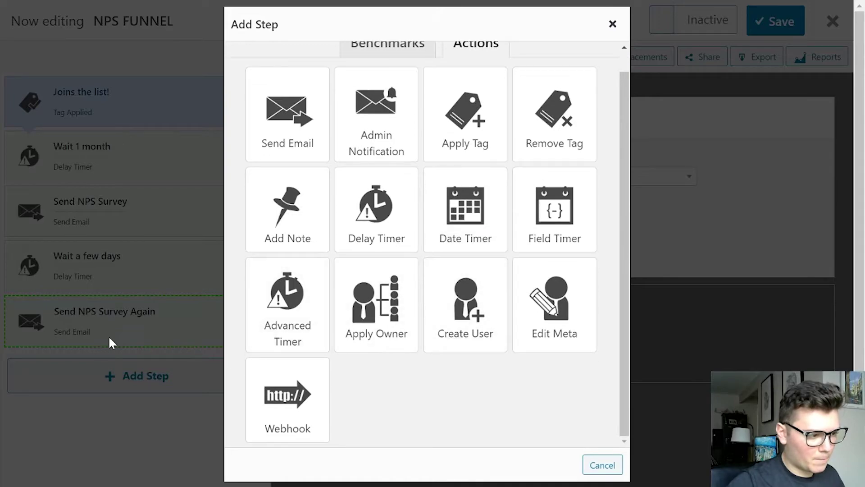
{"action": "scroll", "coordinate": [368, 206], "scroll_direction": "up", "scroll_amount": 1}
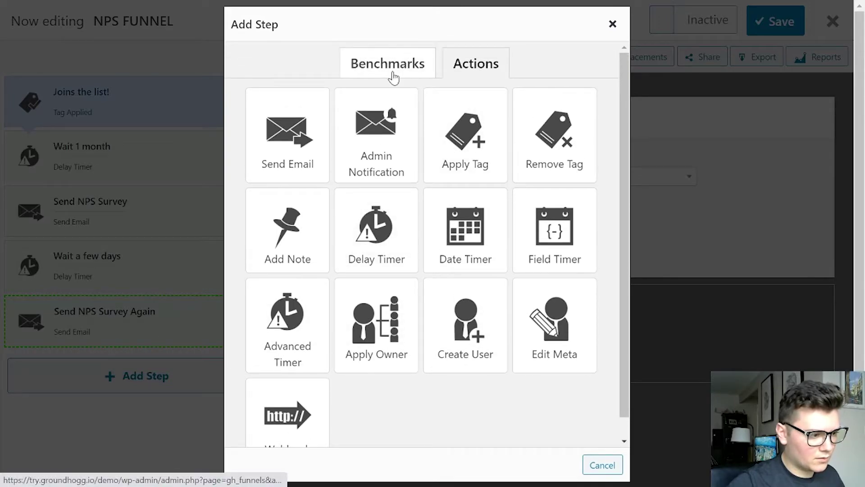
{"action": "scroll", "coordinate": [459, 258], "scroll_direction": "down", "scroll_amount": 1}
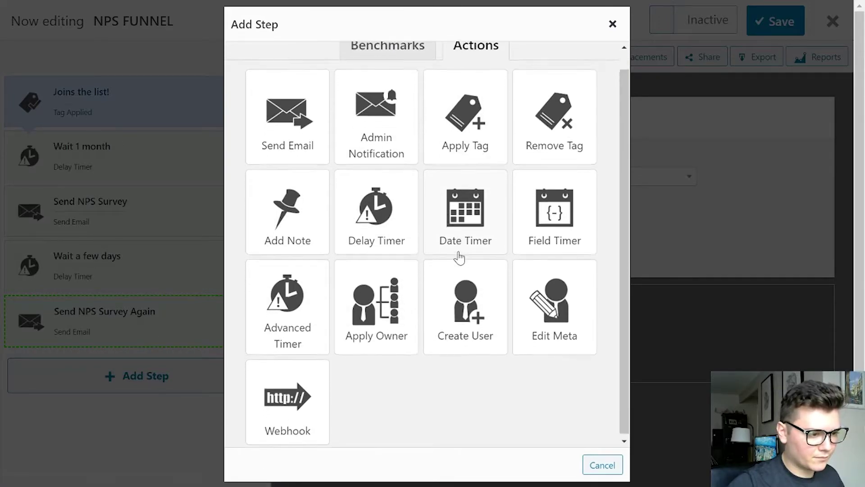
{"action": "scroll", "coordinate": [459, 258], "scroll_direction": "up", "scroll_amount": 1}
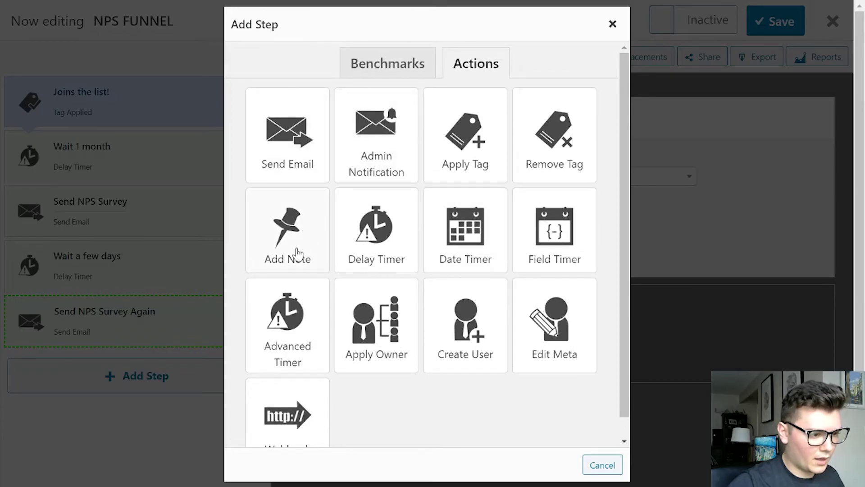
{"action": "left_click", "coordinate": [385, 65]}
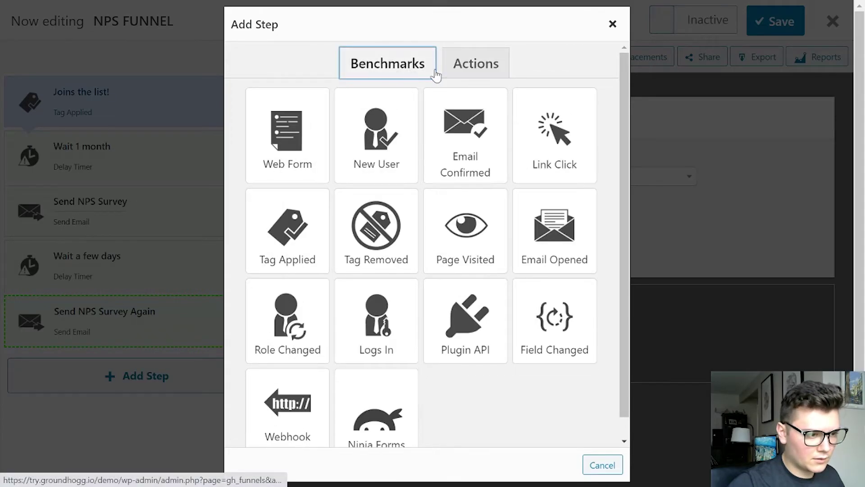
{"action": "scroll", "coordinate": [452, 225], "scroll_direction": "down", "scroll_amount": 1}
{"action": "scroll", "coordinate": [452, 226], "scroll_direction": "up", "scroll_amount": 1}
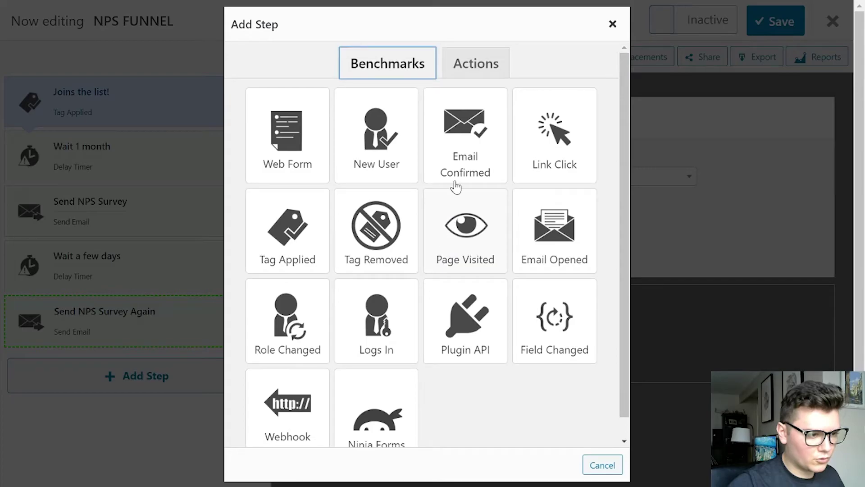
{"action": "left_click", "coordinate": [466, 72]}
{"action": "left_click", "coordinate": [424, 263]}
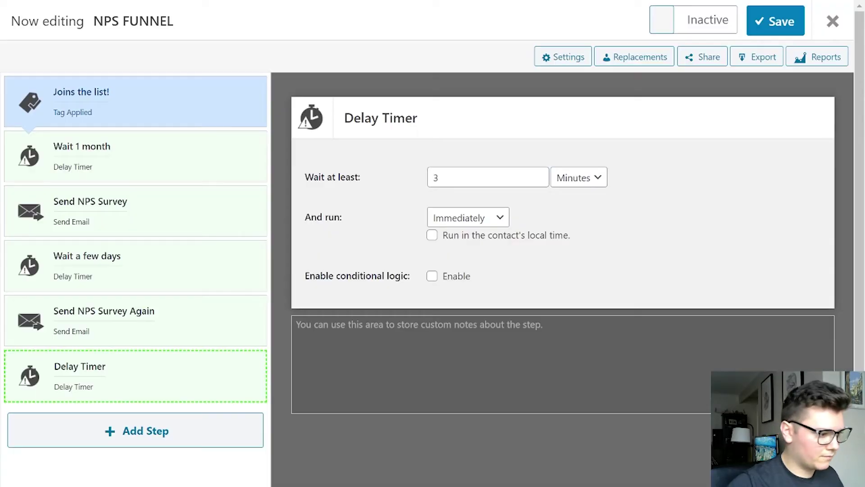
Name the new Delay Timer "Wait 3 more days" and set its wait unit to Days
{"action": "triple_click", "coordinate": [408, 120]}
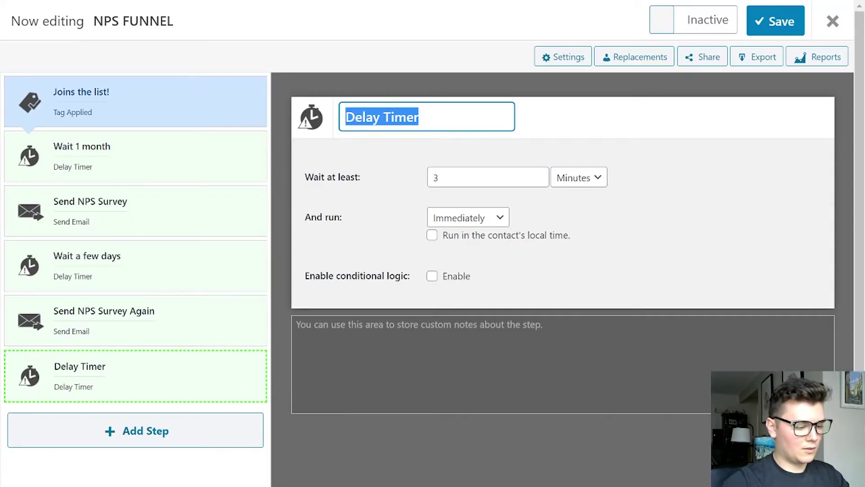
{"action": "type", "text": "Wait 3 more days"}
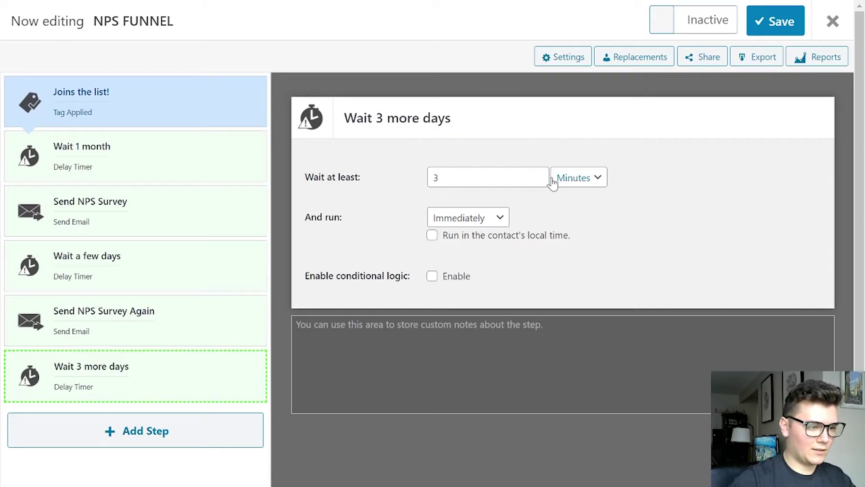
{"action": "left_click", "coordinate": [579, 178]}
{"action": "left_click", "coordinate": [577, 243]}
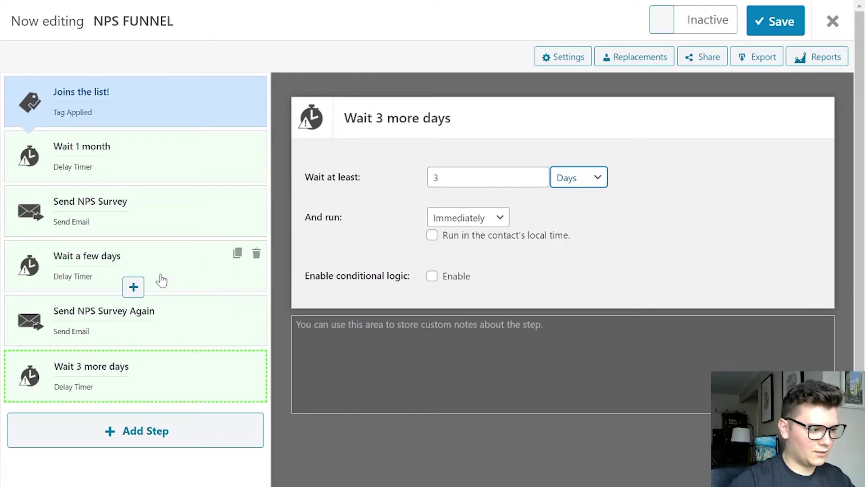
Set the wait unit of the "Wait a few days" timer to Days
{"action": "left_click", "coordinate": [180, 258]}
{"action": "left_click", "coordinate": [579, 178]}
{"action": "left_click", "coordinate": [581, 242]}
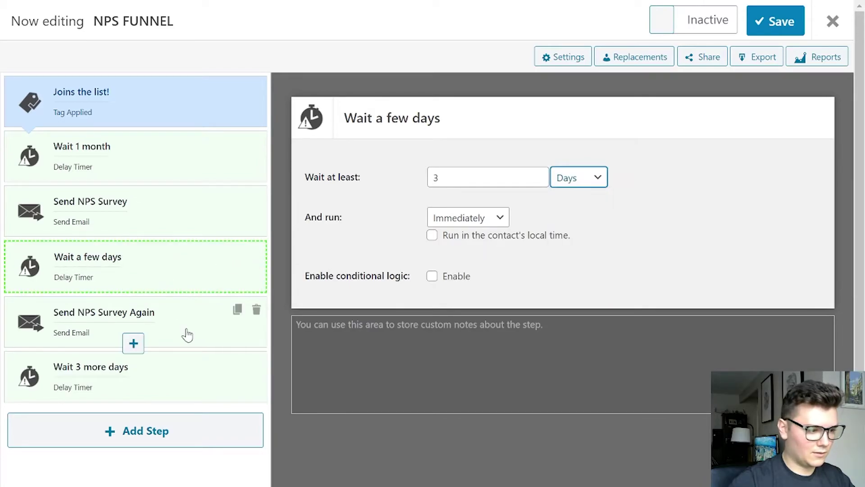
Duplicate the Send NPS Survey Again step and place the copy after the "Wait 3 more days" timer
{"action": "left_click", "coordinate": [238, 311]}
{"action": "scroll", "coordinate": [164, 293], "scroll_direction": "down", "scroll_amount": 2}
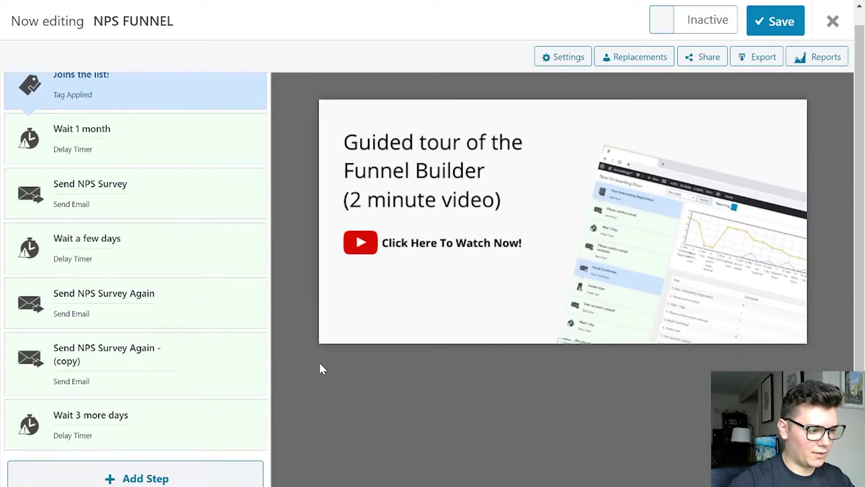
{"action": "left_click_drag", "start_coordinate": [164, 294], "coordinate": [163, 348]}
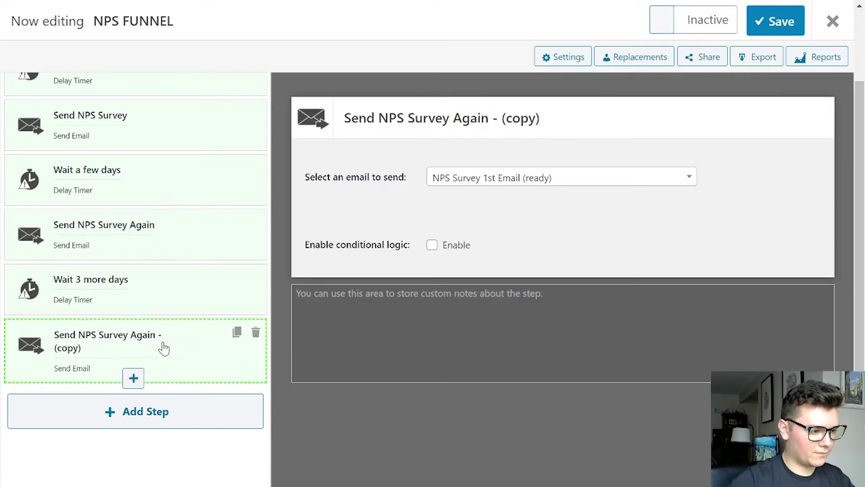
Rename the copied Send Email step at the funnel's end as "Send NPS Survey last time" and save the funnel
{"action": "double_click", "coordinate": [467, 118]}
{"action": "left_click_drag", "start_coordinate": [454, 117], "coordinate": [603, 122]}
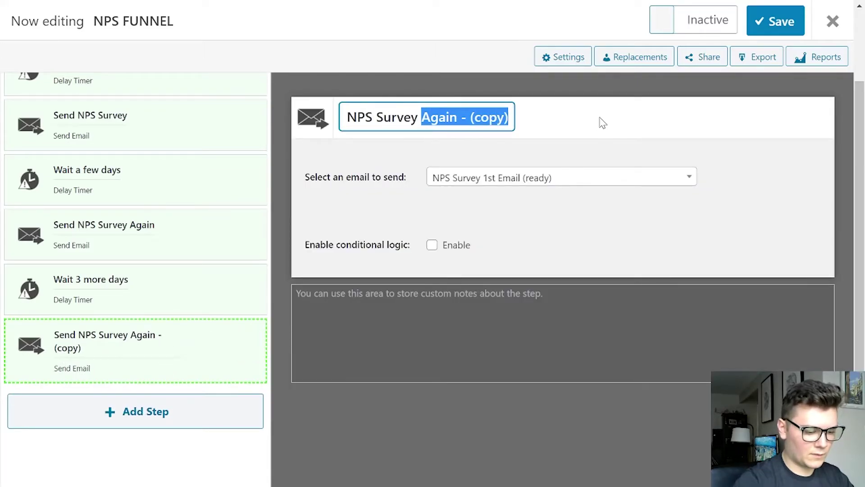
{"action": "type", "text": "last time"}
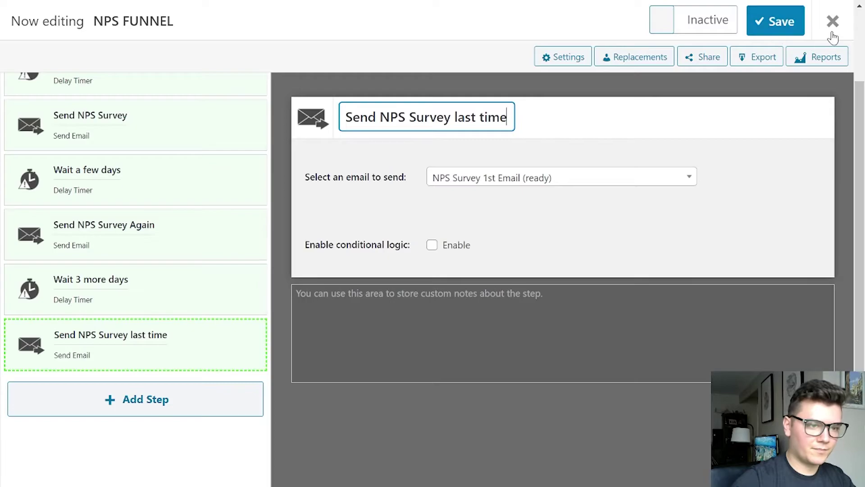
{"action": "left_click", "coordinate": [787, 27]}
{"action": "scroll", "coordinate": [173, 265], "scroll_direction": "up", "scroll_amount": 2}
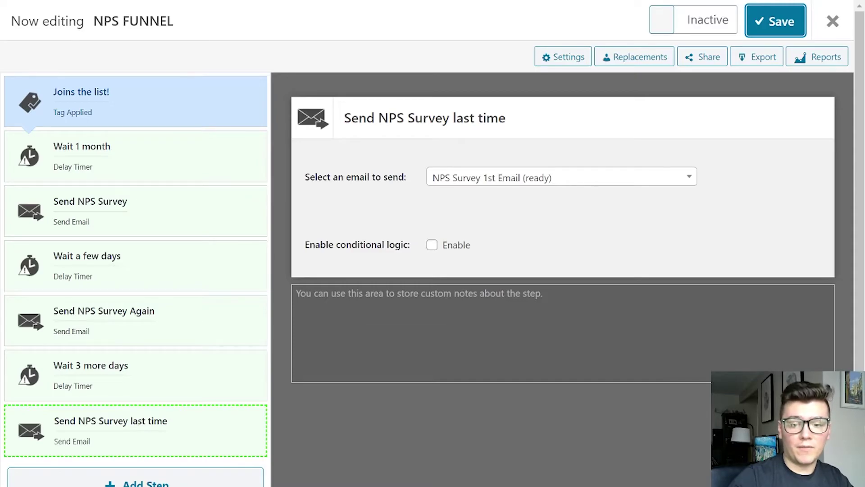
Add a Tag Applied benchmark at the end of the funnel, after the Send NPS Survey last time step
{"action": "scroll", "coordinate": [185, 299], "scroll_direction": "down", "scroll_amount": 3}
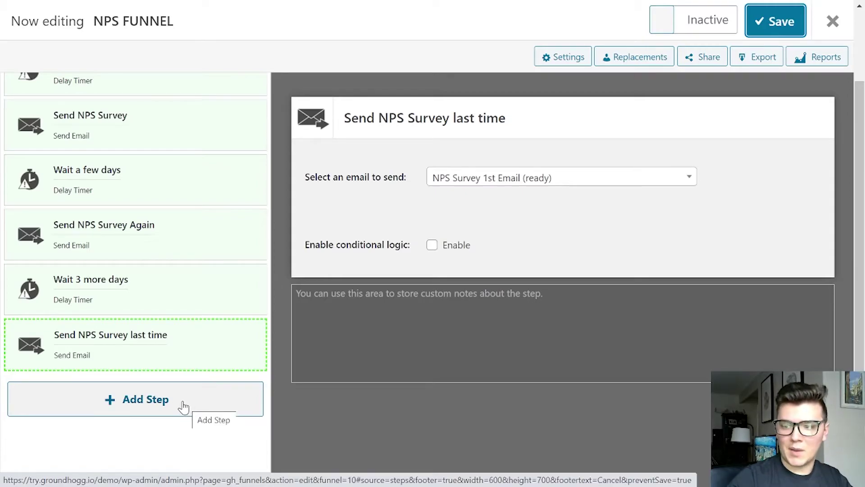
{"action": "left_click", "coordinate": [182, 404]}
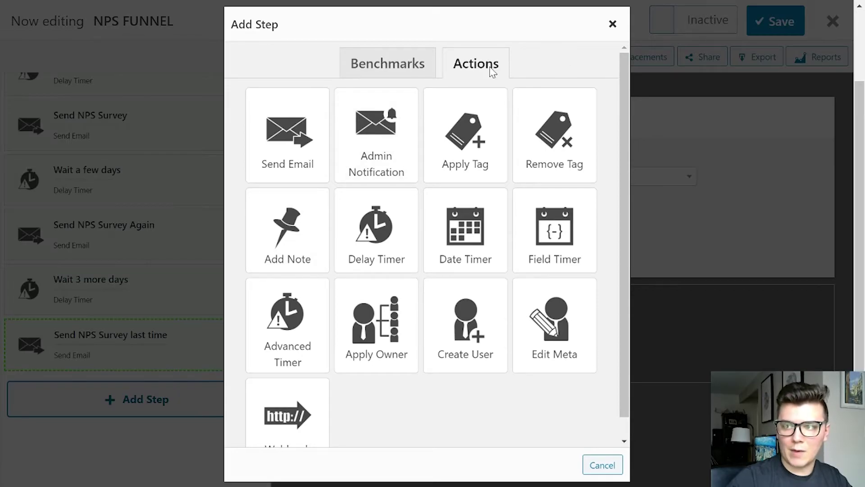
{"action": "left_click", "coordinate": [430, 76]}
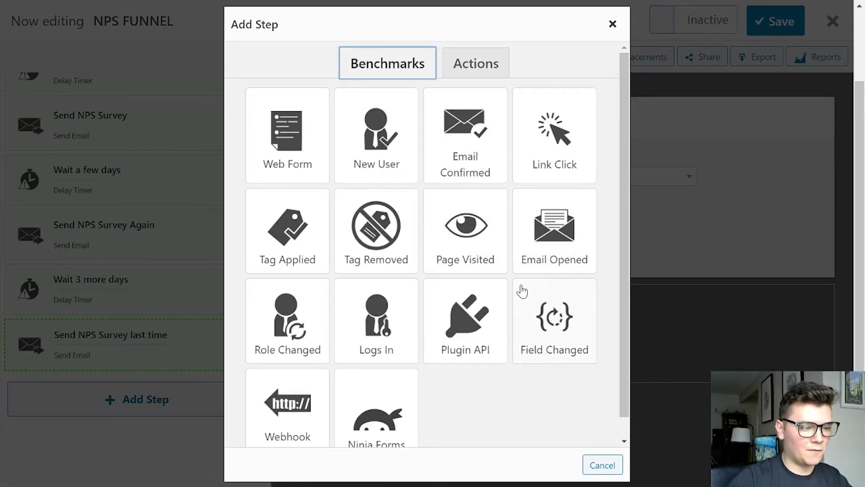
{"action": "scroll", "coordinate": [543, 273], "scroll_direction": "down", "scroll_amount": 1}
{"action": "scroll", "coordinate": [536, 281], "scroll_direction": "up", "scroll_amount": 1}
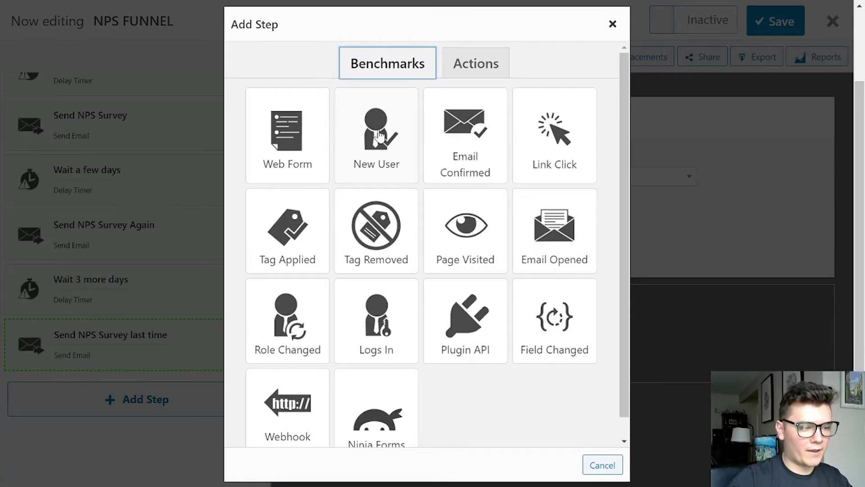
{"action": "left_click", "coordinate": [300, 253]}
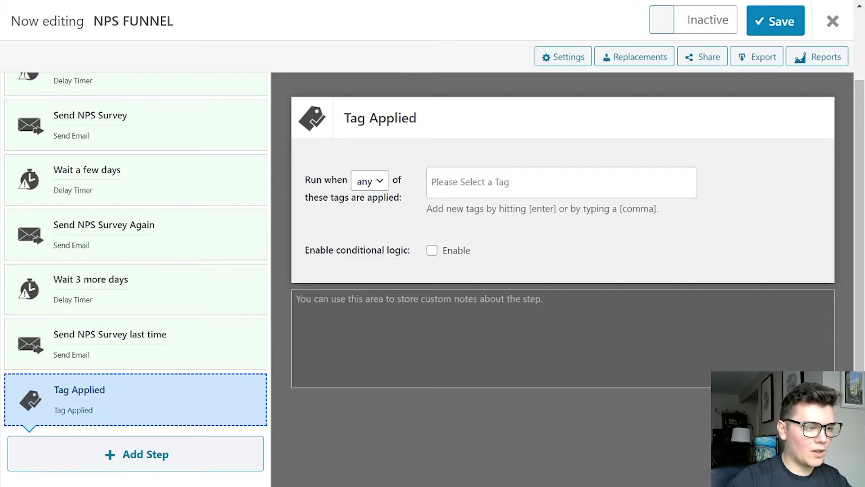
Rename the Tag Applied benchmark at the funnel's end as "Answered NPS Survey" and save the funnel
{"action": "left_click", "coordinate": [382, 120]}
{"action": "type", "text": "Answe"}
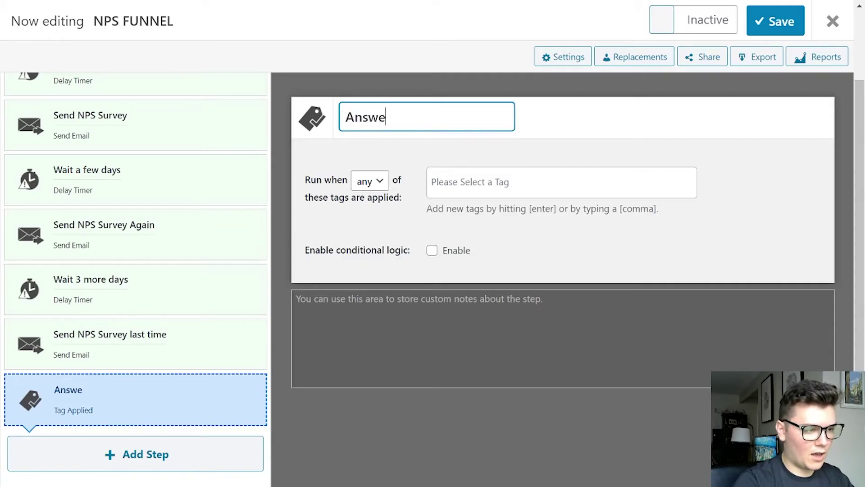
{"action": "key", "text": "BackSpace"}
{"action": "type", "text": "ered "}
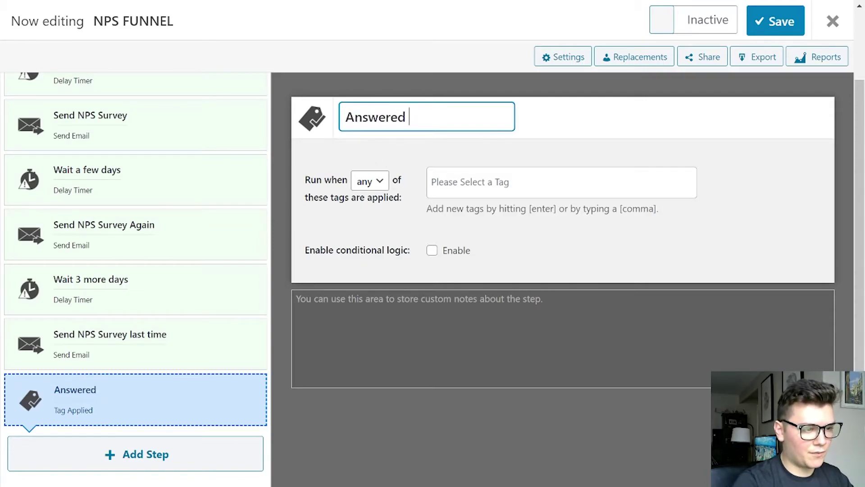
{"action": "type", "text": "NPS "}
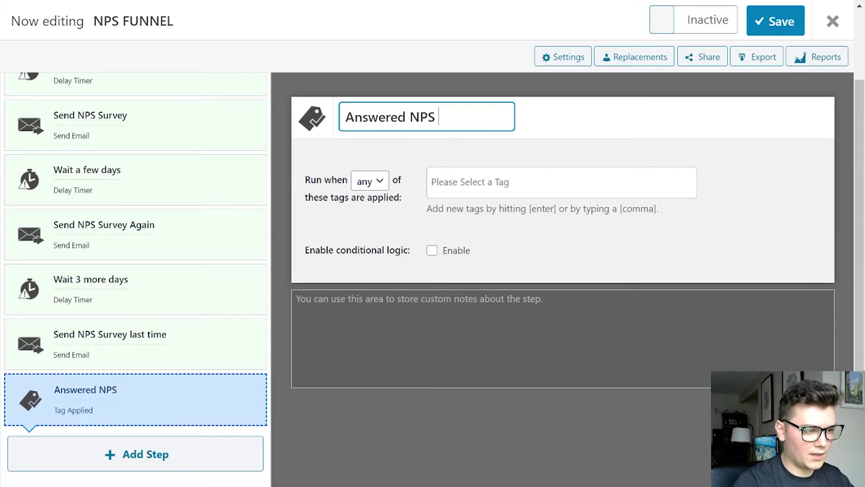
{"action": "type", "text": "Sruve"}
{"action": "key", "text": "BackSpace"}
{"action": "key", "text": "BackSpace"}
{"action": "key", "text": "BackSpace"}
{"action": "key", "text": "BackSpace"}
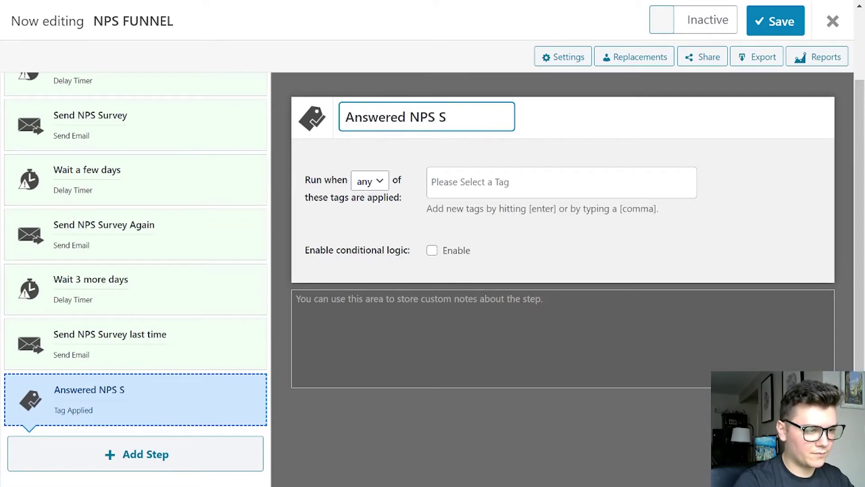
{"action": "type", "text": "urvey"}
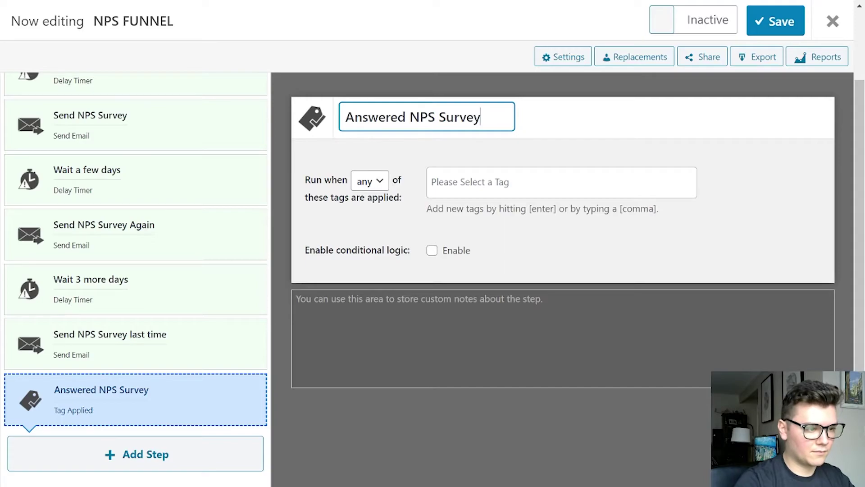
{"action": "key", "text": "Return"}
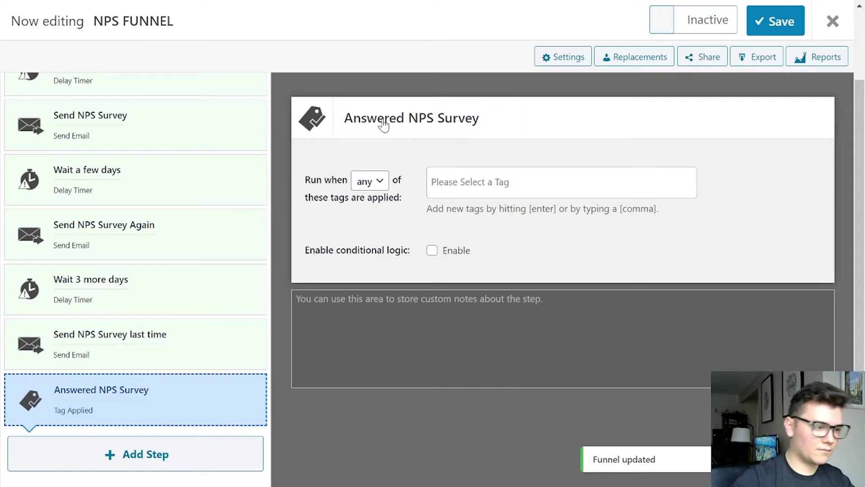
Add the existing tags NPS 1, NPS 2 and NPS 3 as triggers of the Answered NPS Survey benchmark
{"action": "left_click", "coordinate": [653, 183]}
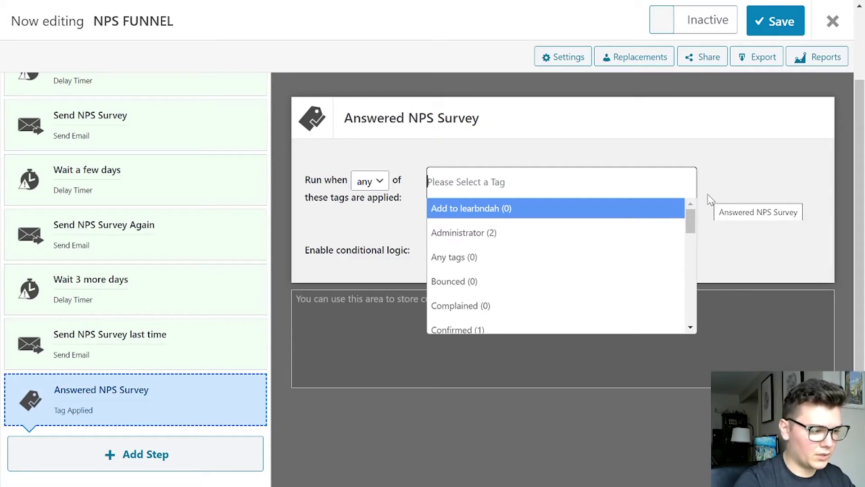
{"action": "type", "text": "NPS"}
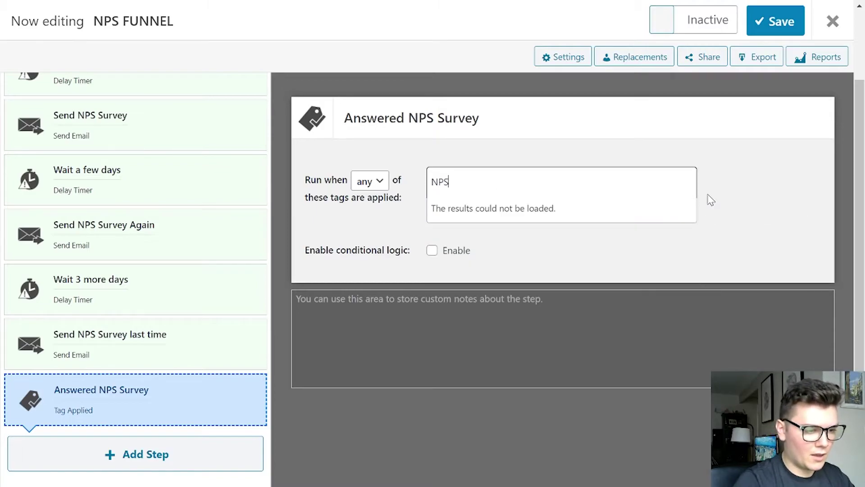
{"action": "key", "text": "Down"}
{"action": "key", "text": "Return"}
{"action": "type", "text": "NPS"}
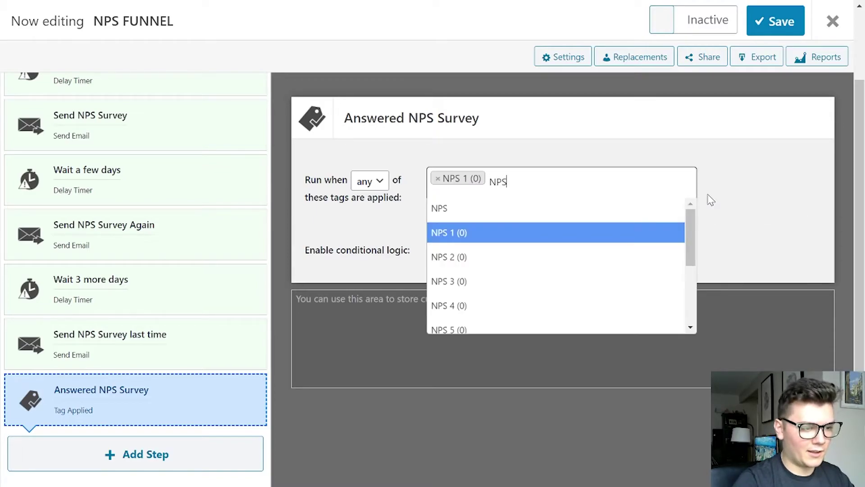
{"action": "key", "text": "Down"}
{"action": "key", "text": "Return"}
{"action": "type", "text": "NPS"}
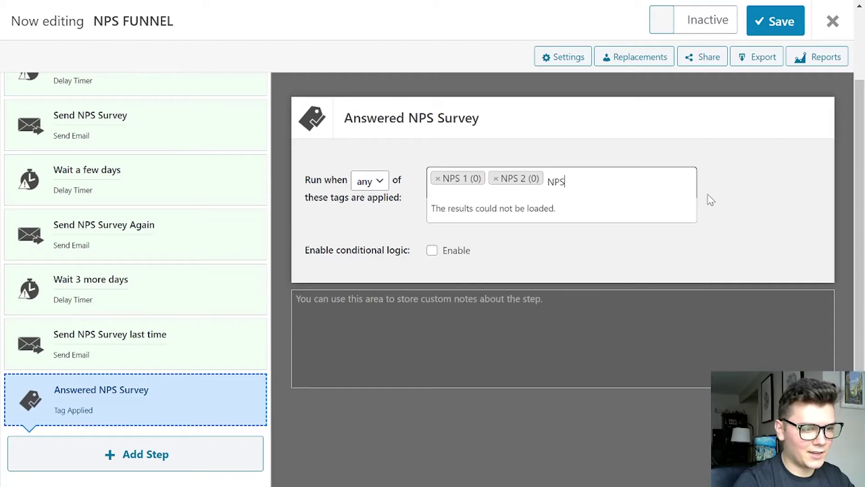
{"action": "key", "text": "Down"}
{"action": "key", "text": "Return"}
Add the existing tags NPS 4 and NPS 5 to the Answered NPS Survey benchmark's trigger tags
{"action": "type", "text": "NPS"}
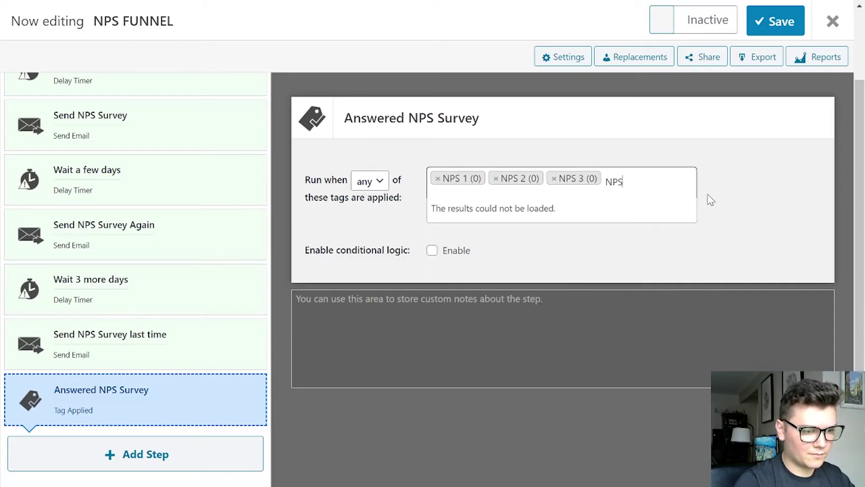
{"action": "key", "text": "Down"}
{"action": "key", "text": "Down"}
{"action": "key", "text": "Return"}
{"action": "type", "text": "NPS"}
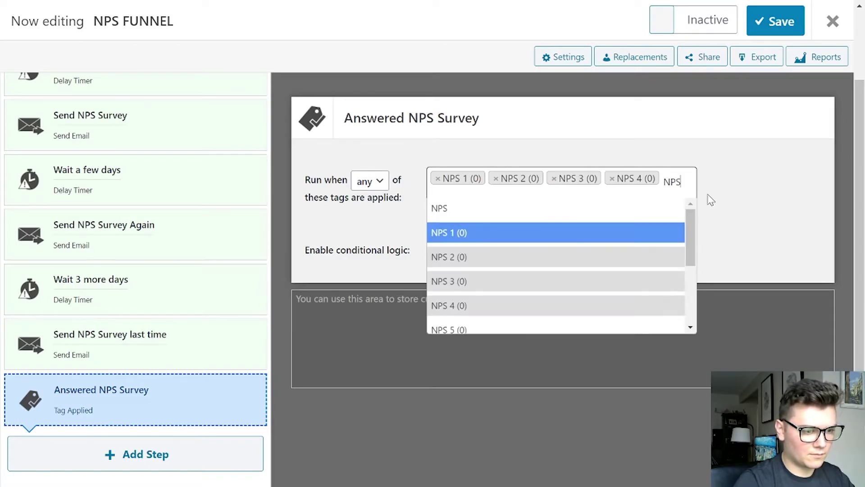
{"action": "key", "text": "Down"}
{"action": "key", "text": "Down"}
{"action": "key", "text": "Down"}
{"action": "key", "text": "Down"}
{"action": "key", "text": "Return"}
Add the existing tags NPS 6 and NPS 7 to the Answered NPS Survey benchmark's trigger tags
{"action": "type", "text": "NPS"}
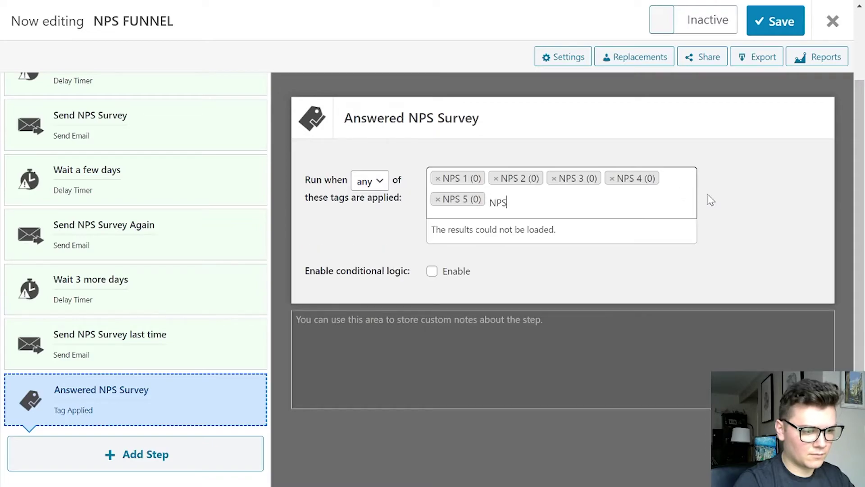
{"action": "key", "text": "Down"}
{"action": "key", "text": "Down"}
{"action": "key", "text": "Down"}
{"action": "key", "text": "Down"}
{"action": "key", "text": "Down"}
{"action": "key", "text": "Return"}
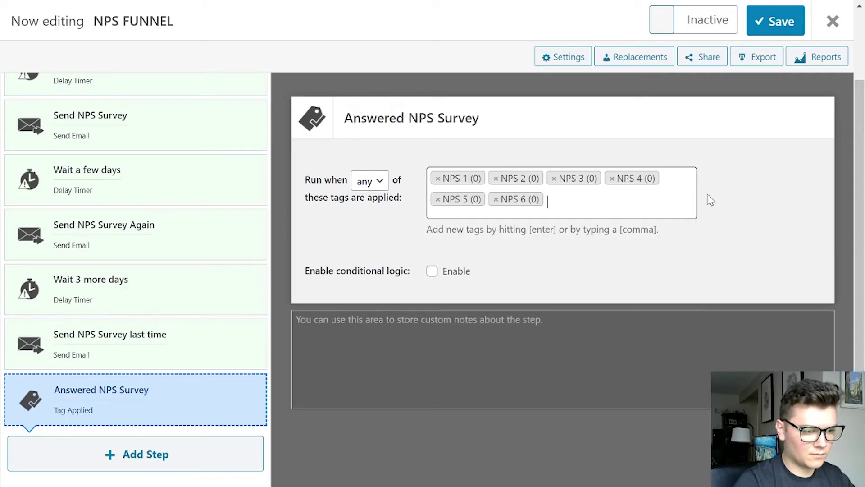
{"action": "type", "text": "NPS"}
{"action": "key", "text": "Down"}
{"action": "key", "text": "Down"}
{"action": "key", "text": "Down"}
{"action": "key", "text": "Down"}
{"action": "key", "text": "Down"}
{"action": "key", "text": "Down"}
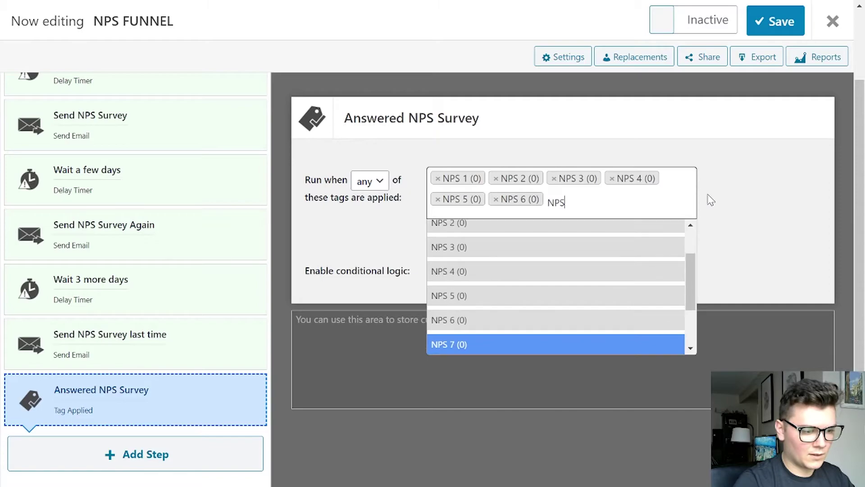
{"action": "key", "text": "Return"}
Add the existing tags NPS 8, NPS 9 and NPS 10 to the Answered NPS Survey benchmark and save the funnel
{"action": "type", "text": "NPS"}
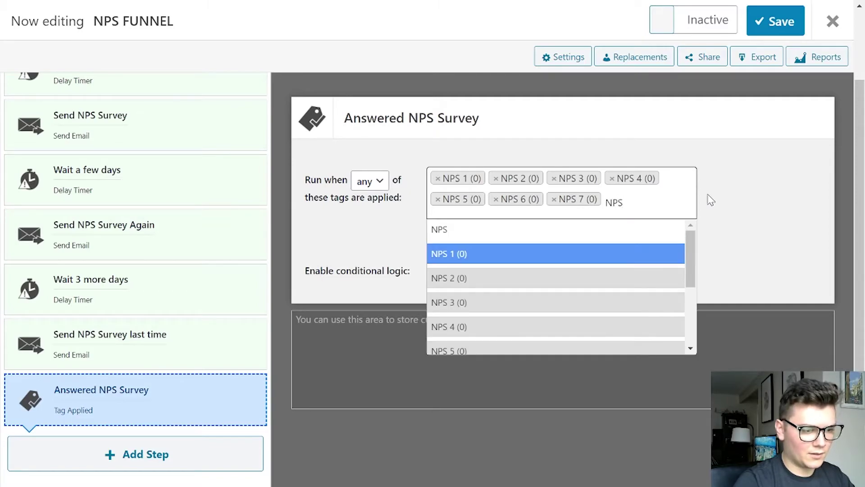
{"action": "key", "text": "Down"}
{"action": "type", "text": "8"}
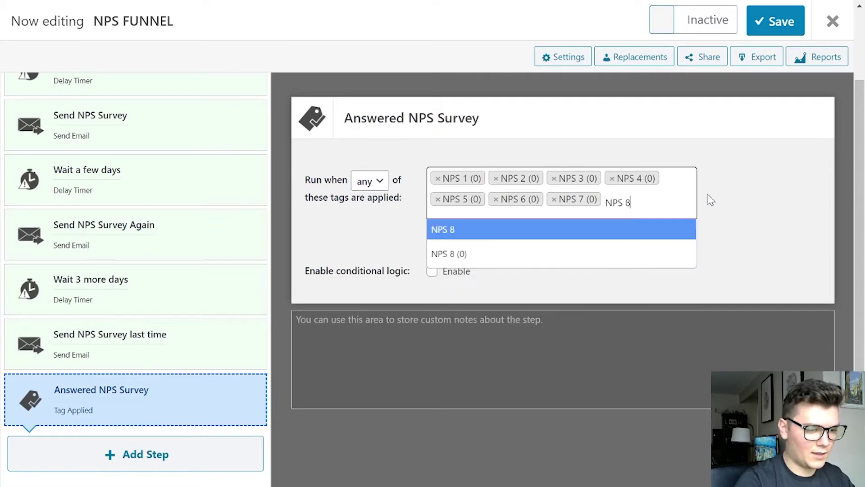
{"action": "key", "text": "Down"}
{"action": "key", "text": "Return"}
{"action": "type", "text": "NPS 9"}
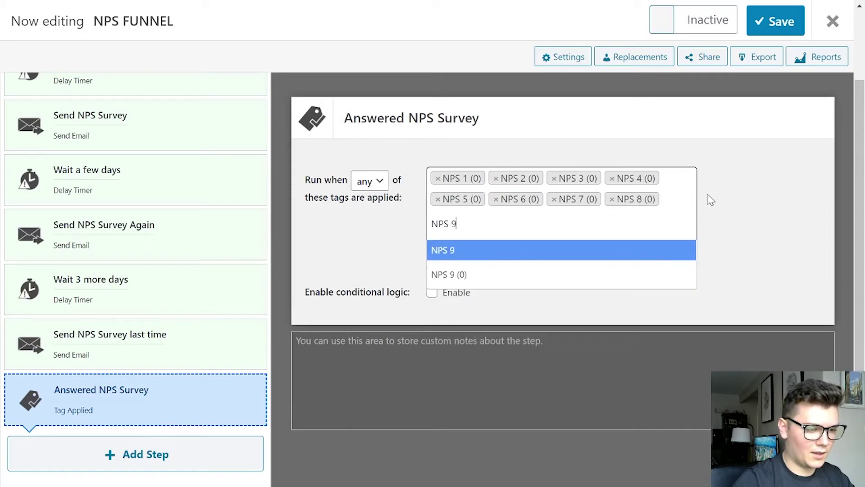
{"action": "key", "text": "Down"}
{"action": "key", "text": "Return"}
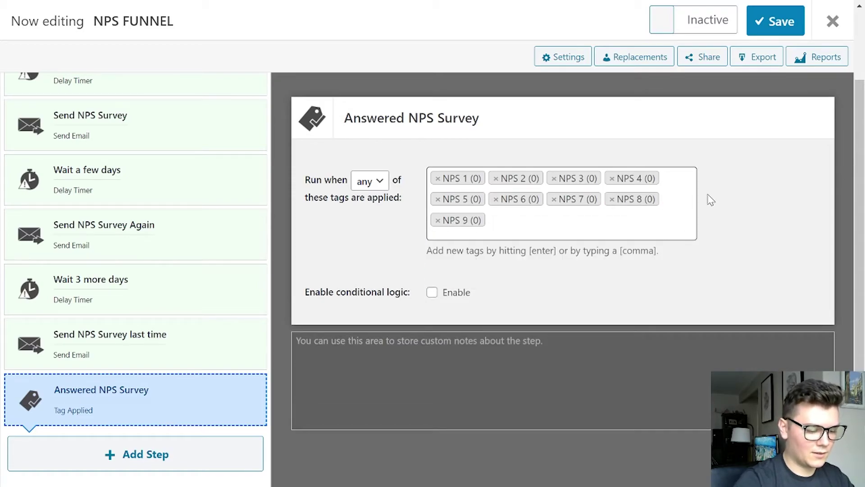
{"action": "type", "text": "NPS 10"}
{"action": "key", "text": "Down"}
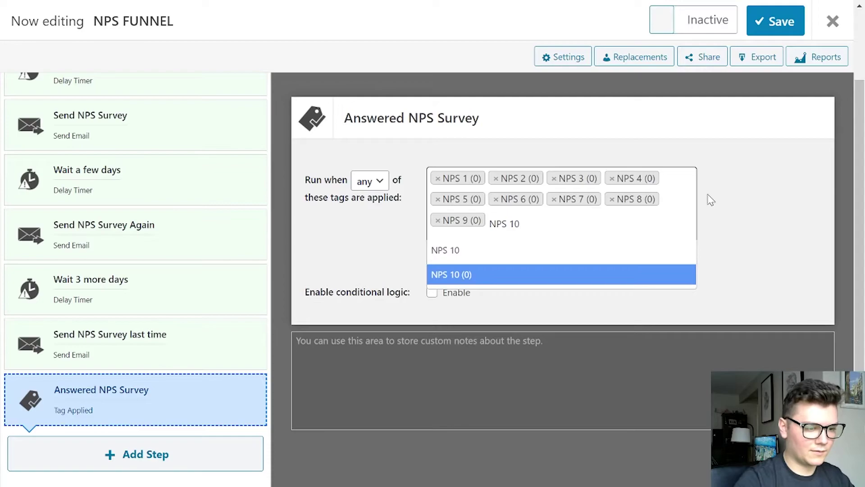
{"action": "key", "text": "Return"}
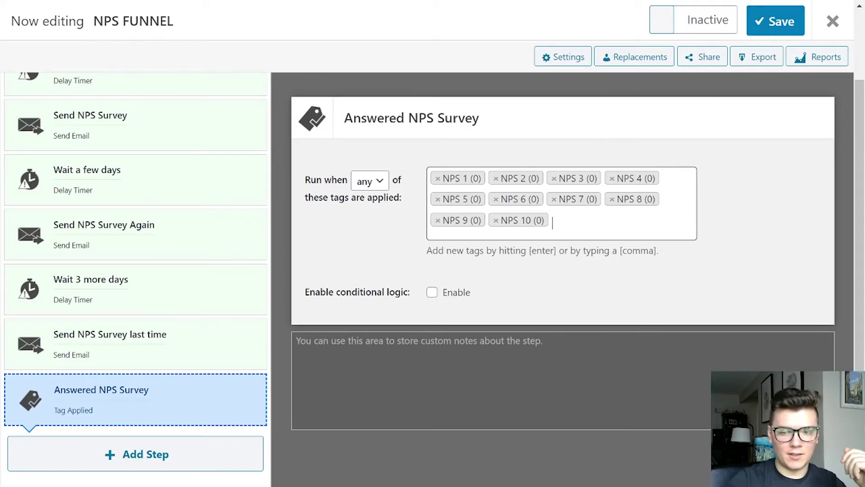
{"action": "scroll", "coordinate": [194, 288], "scroll_direction": "up", "scroll_amount": 2}
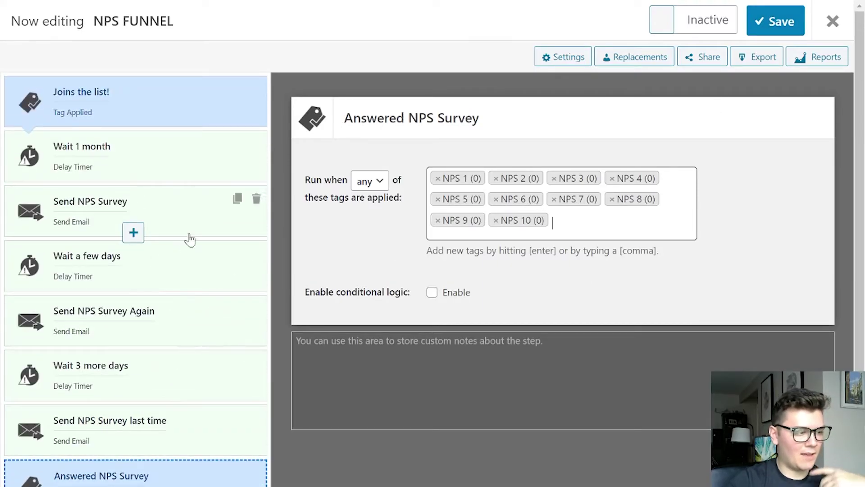
{"action": "left_click", "coordinate": [759, 23]}
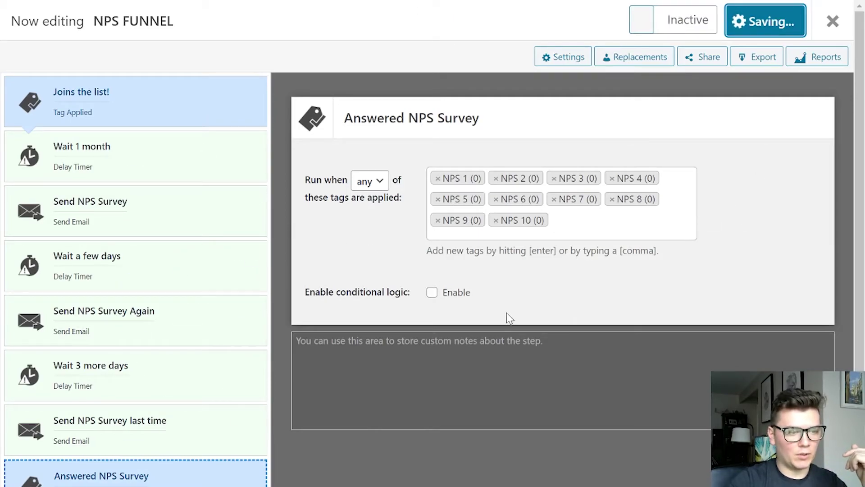
{"action": "scroll", "coordinate": [253, 300], "scroll_direction": "down", "scroll_amount": 1}
{"action": "scroll", "coordinate": [250, 299], "scroll_direction": "up", "scroll_amount": 1}
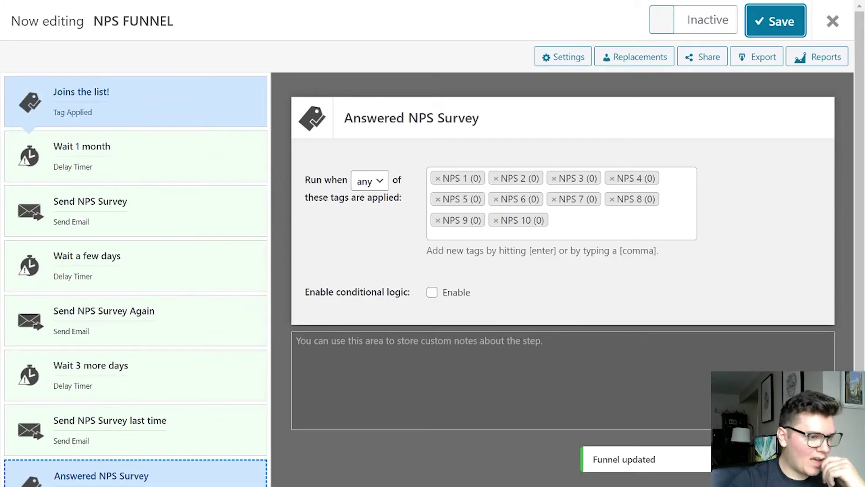
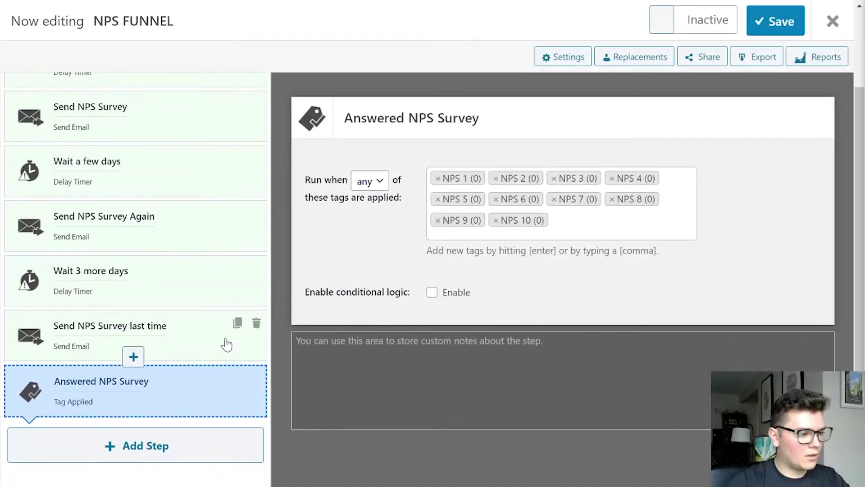
Open the Send NPS Survey step's email for editing, review its 1 to 10 rating line, and update the email before closing it
{"action": "scroll", "coordinate": [224, 344], "scroll_direction": "up", "scroll_amount": 5}
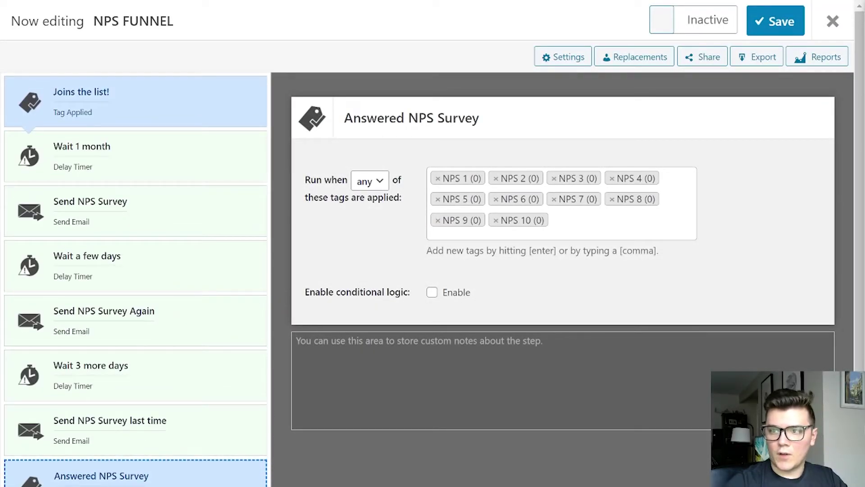
{"action": "left_click", "coordinate": [193, 215]}
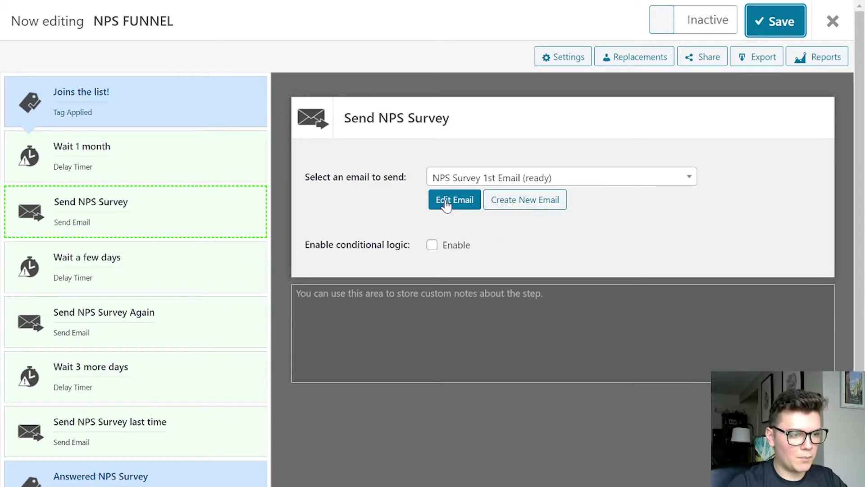
{"action": "left_click", "coordinate": [448, 202]}
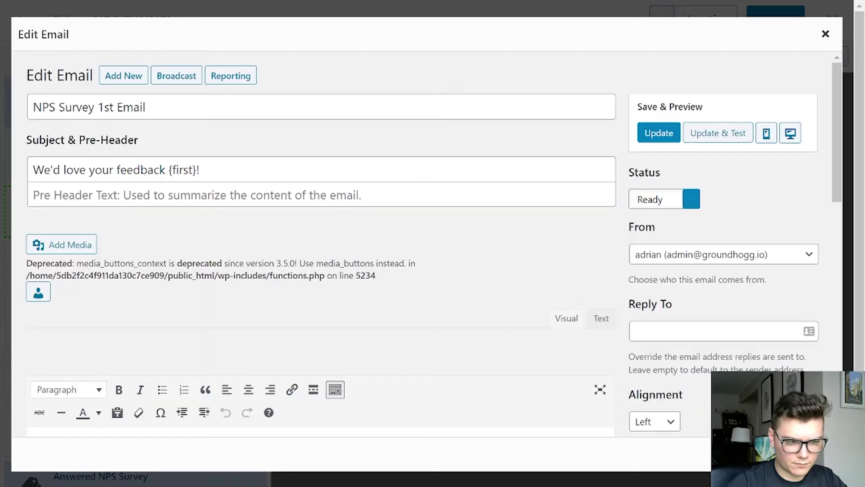
{"action": "scroll", "coordinate": [508, 327], "scroll_direction": "down", "scroll_amount": 4}
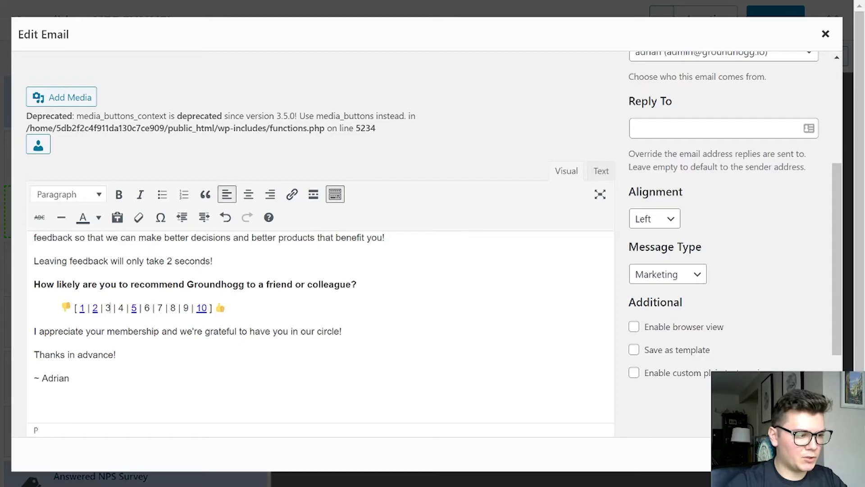
{"action": "double_click", "coordinate": [109, 308]}
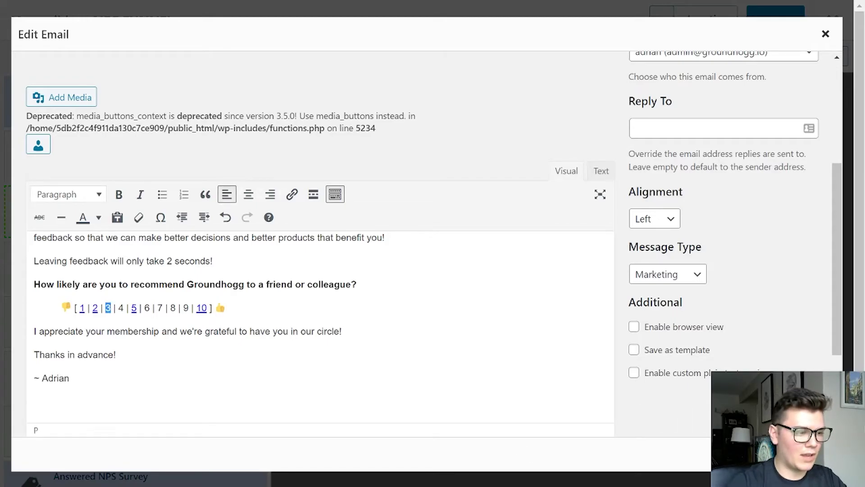
{"action": "scroll", "coordinate": [573, 381], "scroll_direction": "up", "scroll_amount": 2}
{"action": "scroll", "coordinate": [573, 381], "scroll_direction": "down", "scroll_amount": 5}
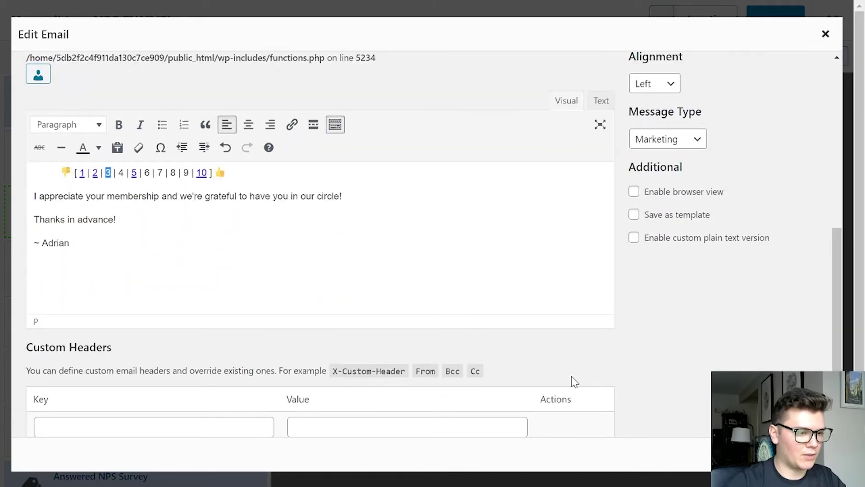
{"action": "scroll", "coordinate": [535, 366], "scroll_direction": "up", "scroll_amount": 5}
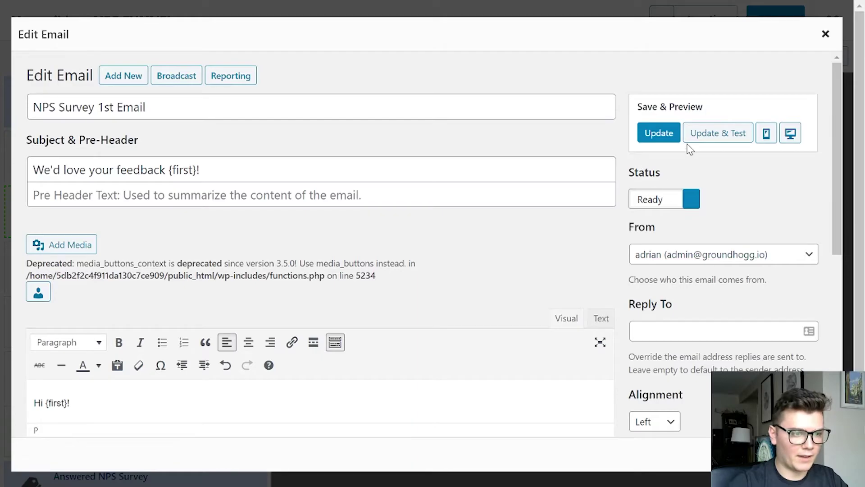
{"action": "left_click", "coordinate": [659, 134]}
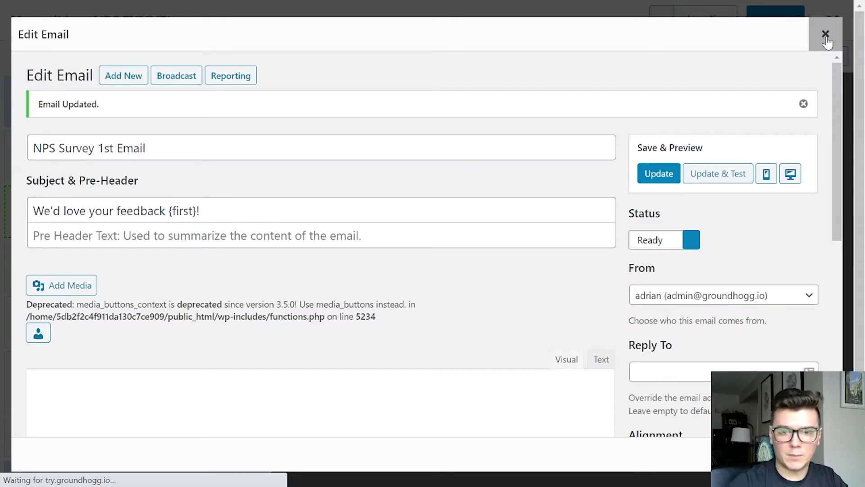
{"action": "left_click", "coordinate": [827, 37]}
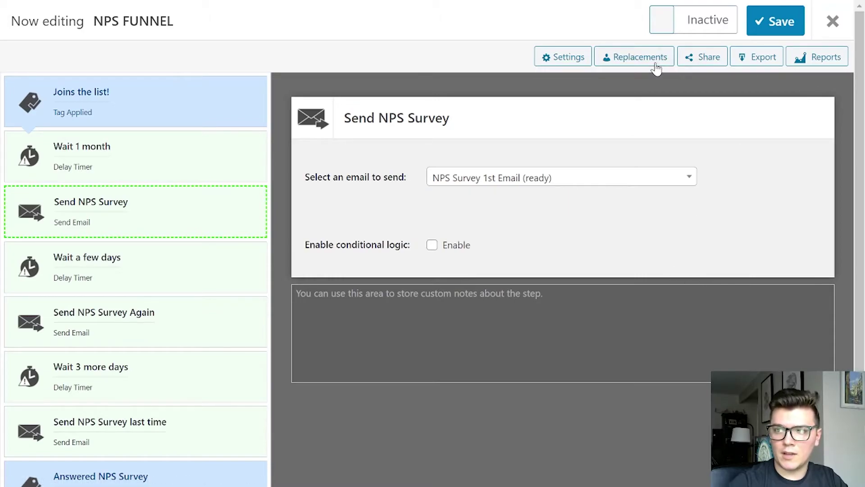
Switch the NPS FUNNEL to Active and save it
{"action": "left_click", "coordinate": [721, 22]}
{"action": "left_click", "coordinate": [777, 27]}
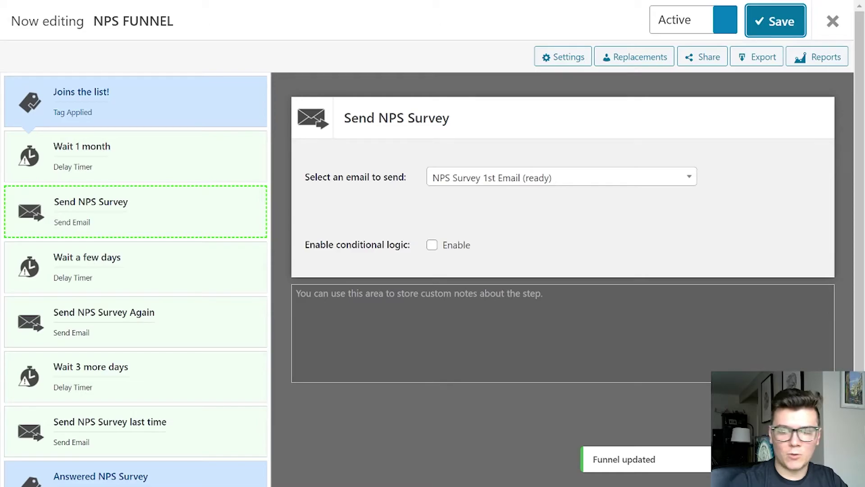
Review the funnel's step sequence, checking the settings of Joins the list!, Answered NPS Survey and Send NPS Survey Again
{"action": "left_click", "coordinate": [212, 117]}
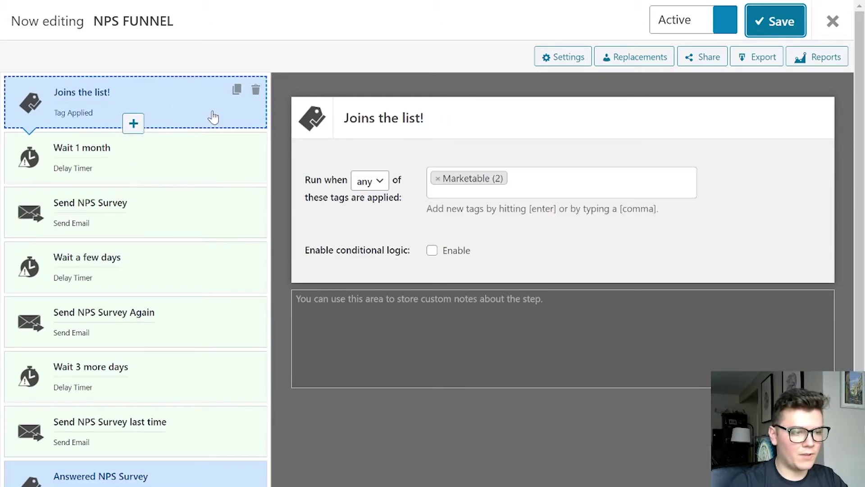
{"action": "scroll", "coordinate": [167, 360], "scroll_direction": "down", "scroll_amount": 2}
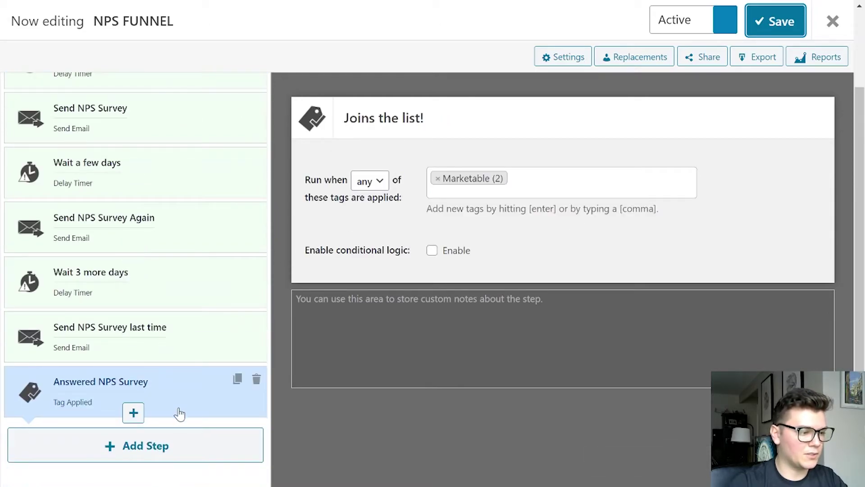
{"action": "left_click", "coordinate": [172, 400]}
{"action": "scroll", "coordinate": [129, 120], "scroll_direction": "up", "scroll_amount": 2}
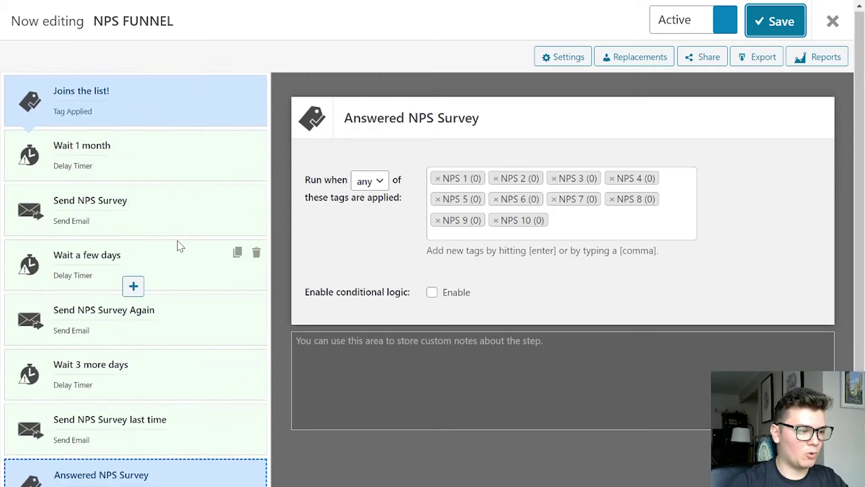
{"action": "left_click", "coordinate": [188, 324]}
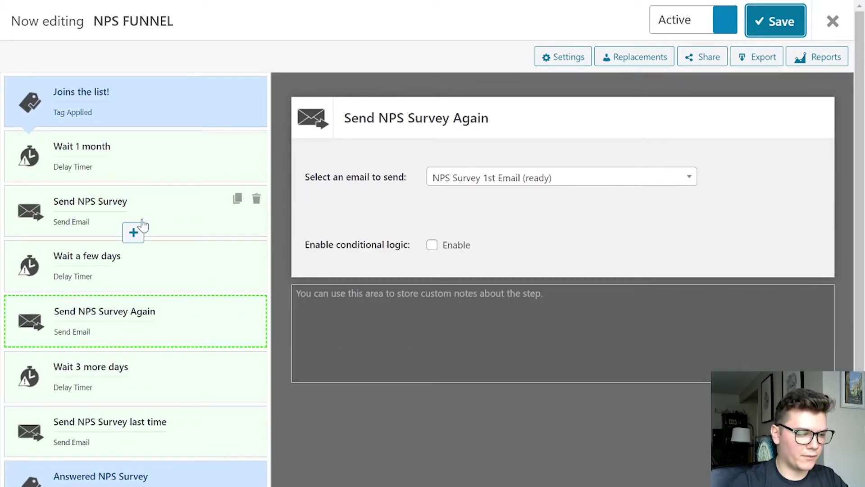
{"action": "scroll", "coordinate": [215, 230], "scroll_direction": "down", "scroll_amount": 2}
{"action": "scroll", "coordinate": [213, 262], "scroll_direction": "up", "scroll_amount": 2}
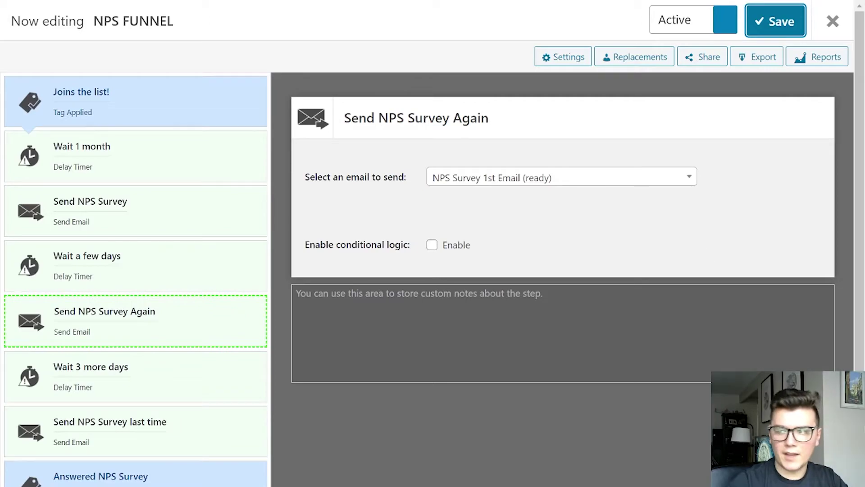
{"action": "mouse_move", "coordinate": [585, 207]}
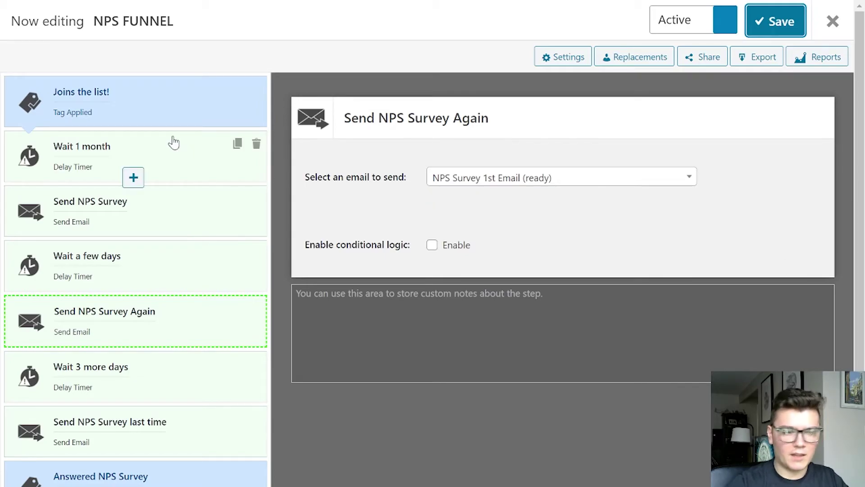
{"action": "scroll", "coordinate": [579, 246], "scroll_direction": "down", "scroll_amount": 2}
{"action": "scroll", "coordinate": [582, 254], "scroll_direction": "up", "scroll_amount": 2}
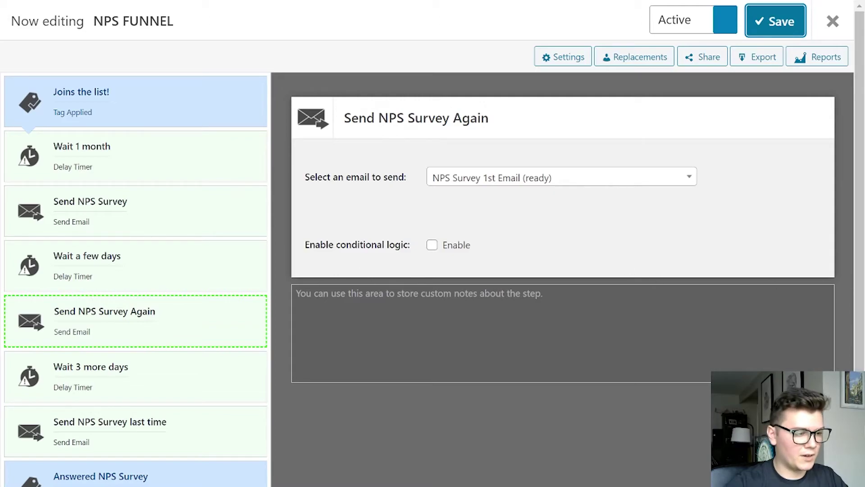
{"action": "scroll", "coordinate": [240, 329], "scroll_direction": "down", "scroll_amount": 2}
{"action": "scroll", "coordinate": [253, 329], "scroll_direction": "up", "scroll_amount": 2}
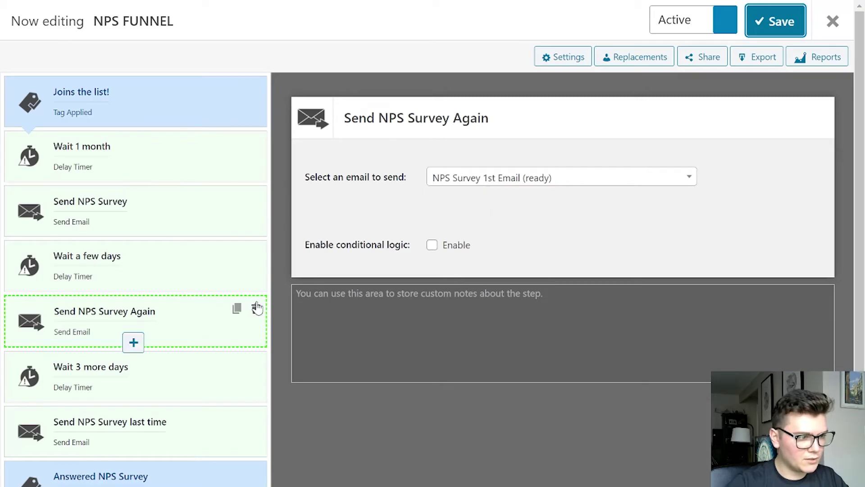
Rename the funnel's Joins the list! benchmark to "Becomes a customer"
{"action": "left_click", "coordinate": [167, 116]}
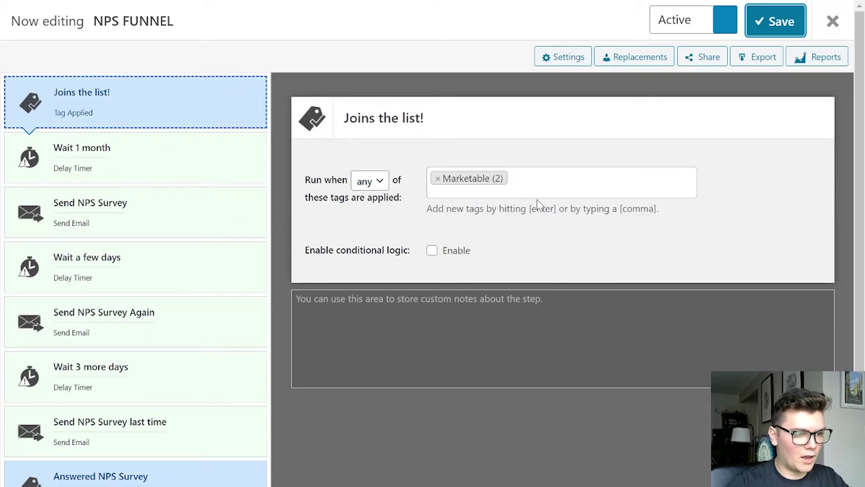
{"action": "left_click", "coordinate": [379, 119]}
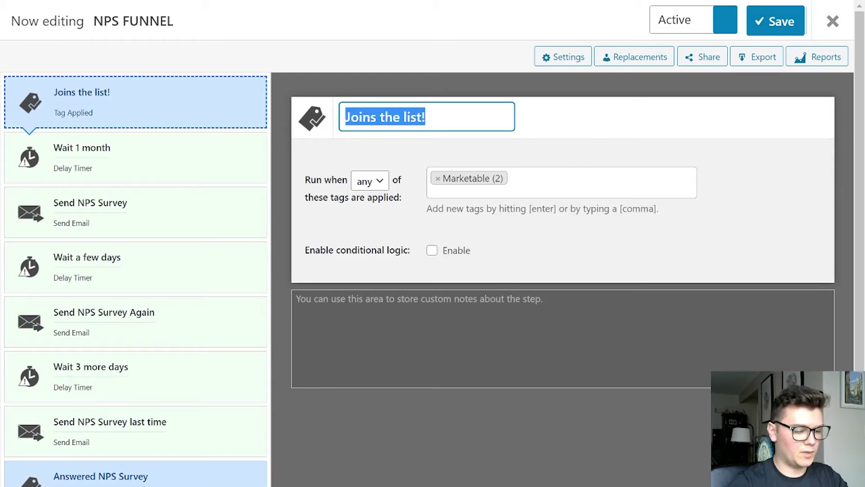
{"action": "type", "text": "BEco"}
{"action": "key", "text": "BackSpace"}
{"action": "key", "text": "BackSpace"}
{"action": "key", "text": "BackSpace"}
{"action": "type", "text": "comes "}
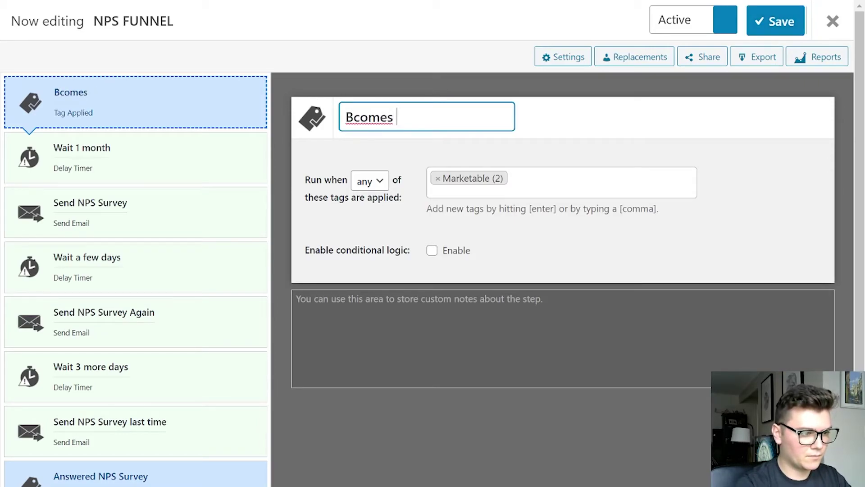
{"action": "type", "text": "a"}
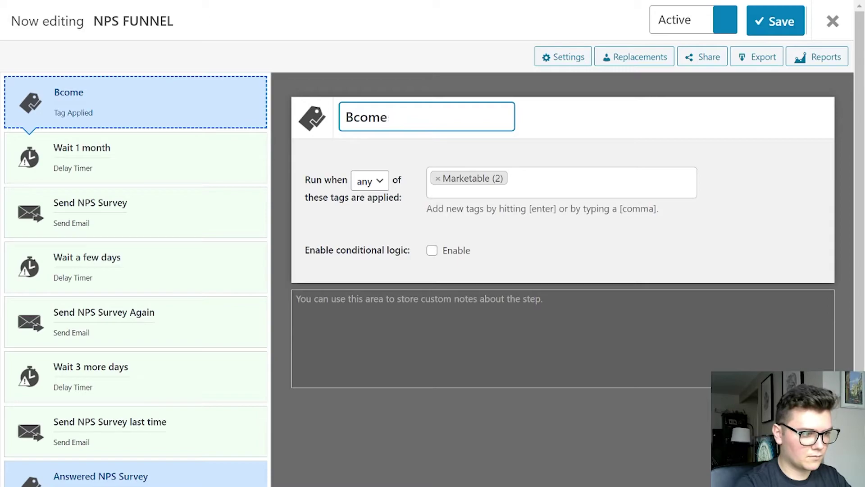
{"action": "key", "text": "BackSpace"}
{"action": "key", "text": "BackSpace"}
{"action": "key", "text": "BackSpace"}
{"action": "key", "text": "BackSpace"}
{"action": "type", "text": "ecomes a "}
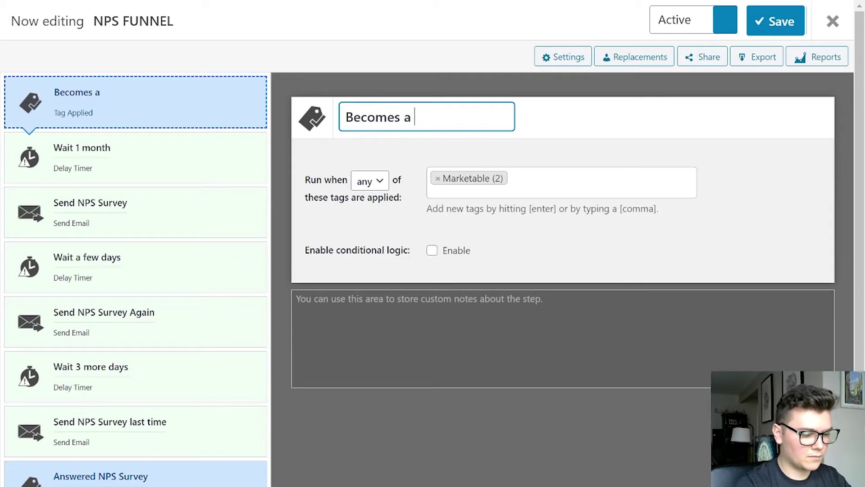
{"action": "type", "text": "customer"}
{"action": "key", "text": "Return"}
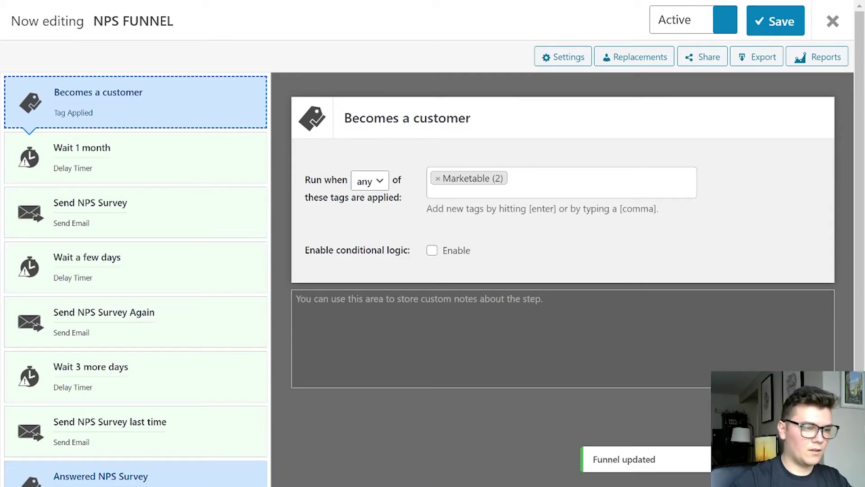
Replace the Marketable tag with Customer in the Becomes a customer benchmark's trigger tags and save the funnel
{"action": "left_click", "coordinate": [437, 178]}
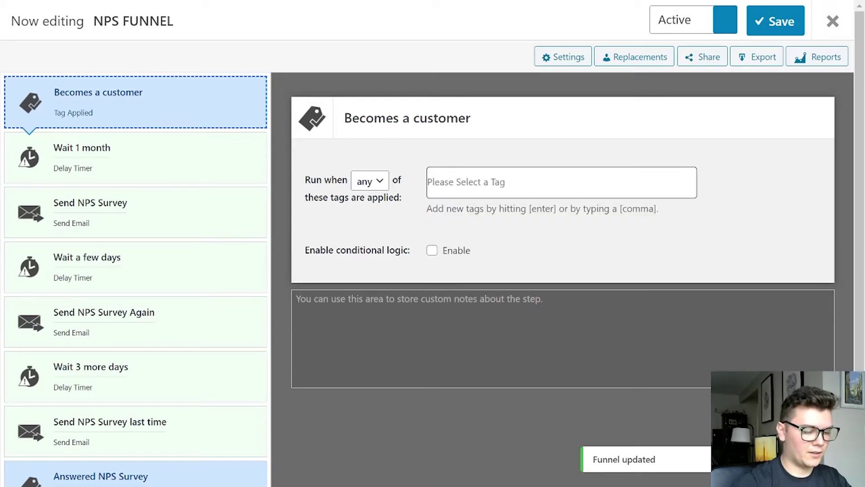
{"action": "type", "text": "Customer"}
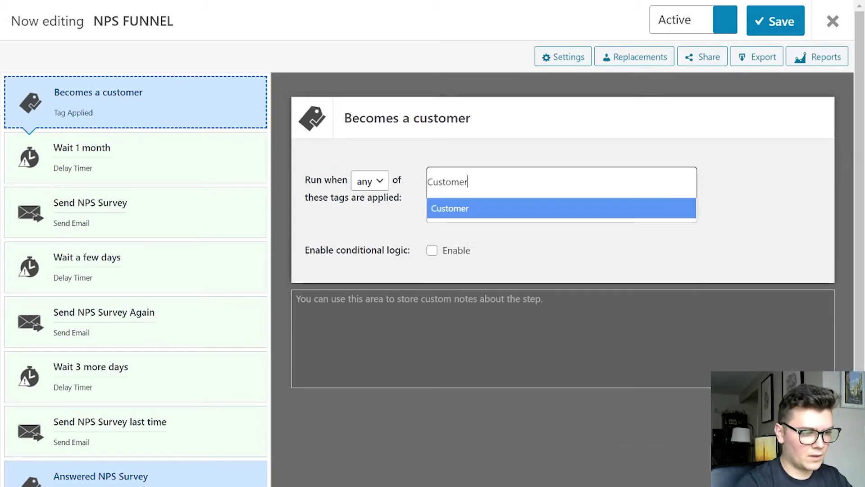
{"action": "key", "text": "Return"}
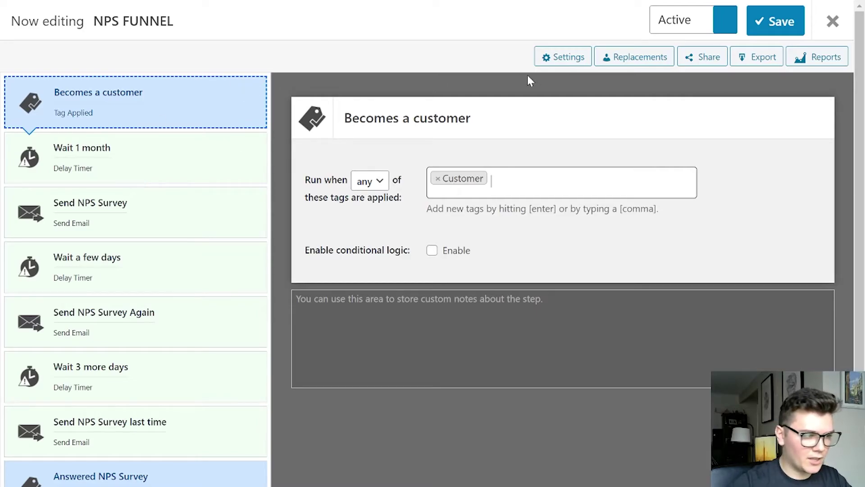
{"action": "left_click", "coordinate": [773, 20]}
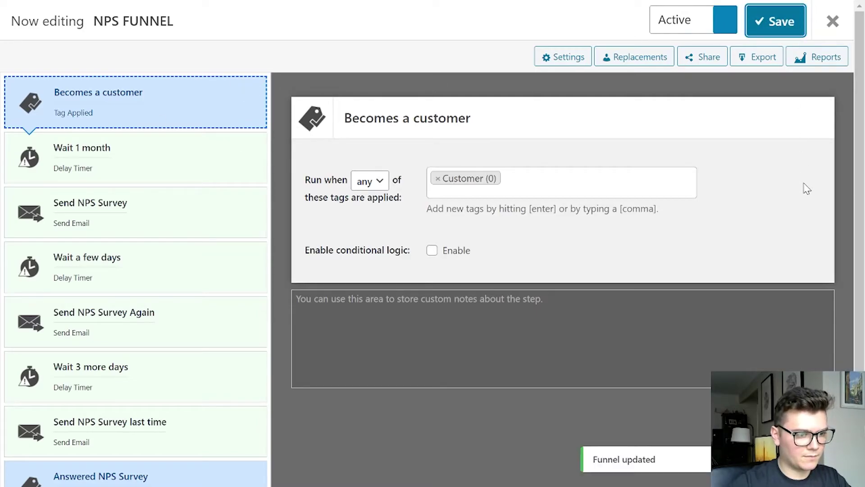
Look through the available benchmarks and add a Tag Applied benchmark directly after Becomes a customer
{"action": "left_click", "coordinate": [131, 120]}
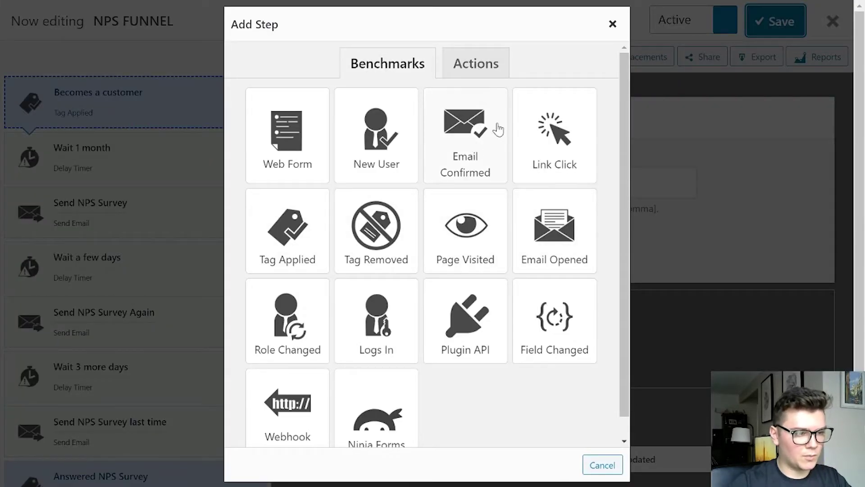
{"action": "scroll", "coordinate": [505, 316], "scroll_direction": "down", "scroll_amount": 1}
{"action": "scroll", "coordinate": [510, 339], "scroll_direction": "up", "scroll_amount": 1}
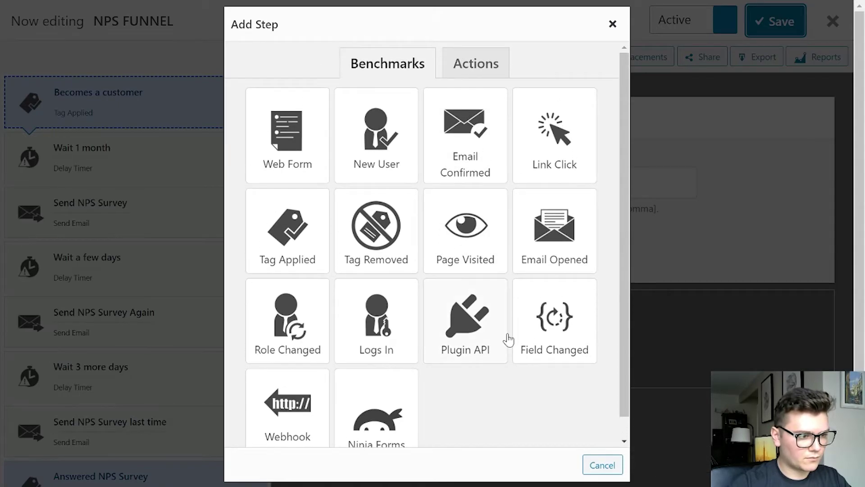
{"action": "scroll", "coordinate": [509, 339], "scroll_direction": "down", "scroll_amount": 1}
{"action": "scroll", "coordinate": [507, 339], "scroll_direction": "up", "scroll_amount": 1}
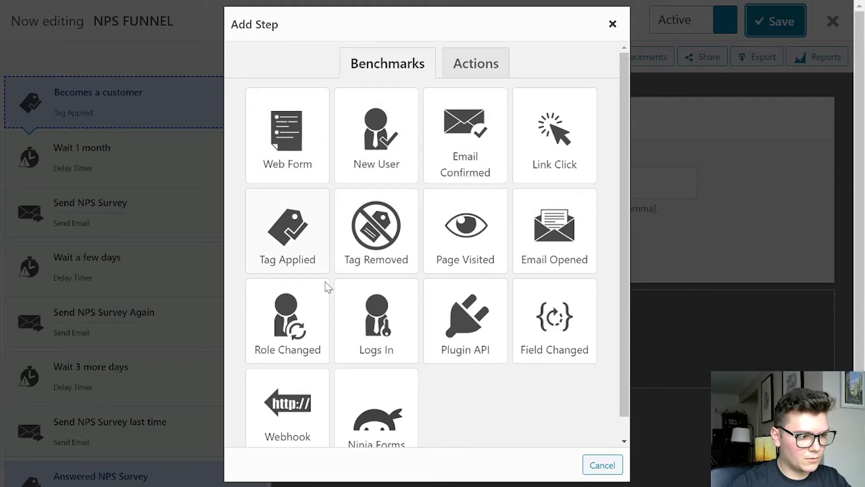
{"action": "scroll", "coordinate": [315, 397], "scroll_direction": "down", "scroll_amount": 1}
{"action": "scroll", "coordinate": [553, 277], "scroll_direction": "up", "scroll_amount": 1}
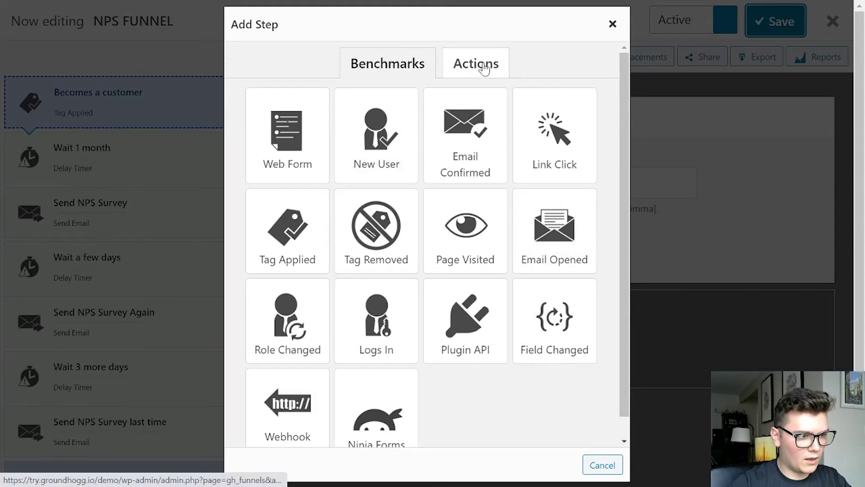
{"action": "left_click", "coordinate": [308, 244]}
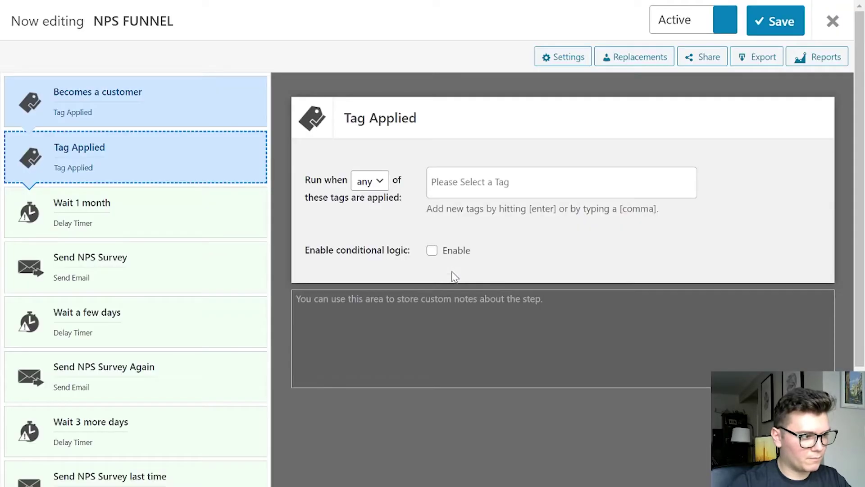
Name the new Tag Applied benchmark "Restart NPS Survey"
{"action": "double_click", "coordinate": [392, 117]}
{"action": "key", "text": "ctrl+a"}
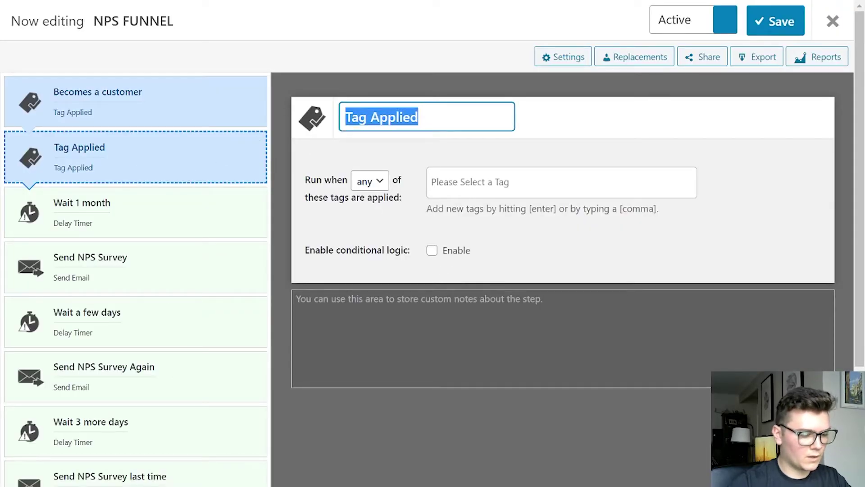
{"action": "type", "text": "Start NPS s"}
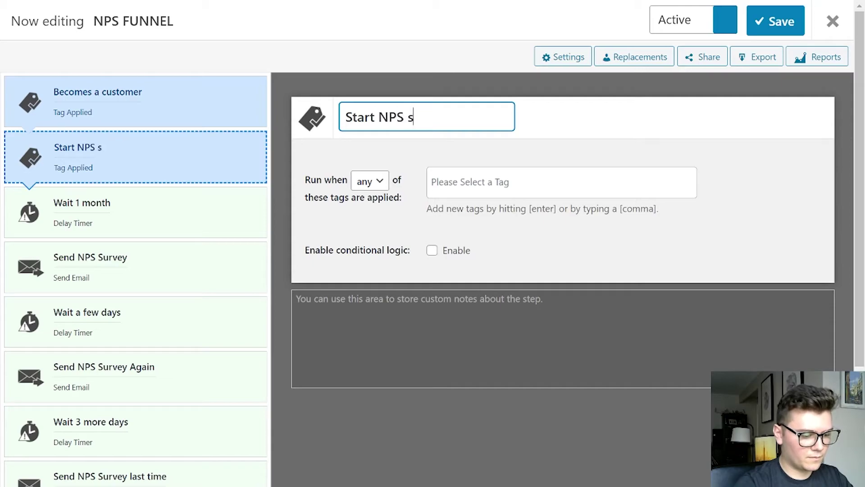
{"action": "key", "text": "BackSpace"}
{"action": "key", "text": "BackSpace"}
{"action": "key", "text": "BackSpace"}
{"action": "key", "text": "BackSpace"}
{"action": "key", "text": "BackSpace"}
{"action": "key", "text": "BackSpace"}
{"action": "key", "text": "BackSpace"}
{"action": "key", "text": "BackSpace"}
{"action": "key", "text": "BackSpace"}
{"action": "key", "text": "BackSpace"}
{"action": "key", "text": "BackSpace"}
{"action": "type", "text": "Res"}
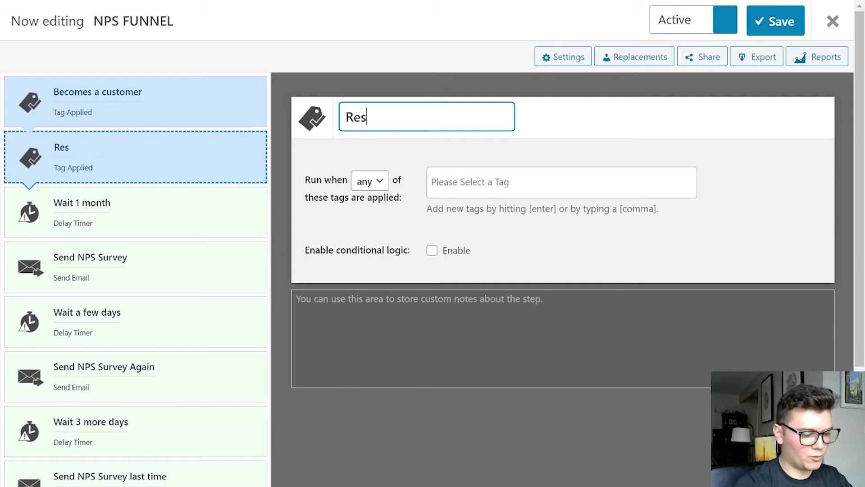
{"action": "type", "text": "tart NPS Survey"}
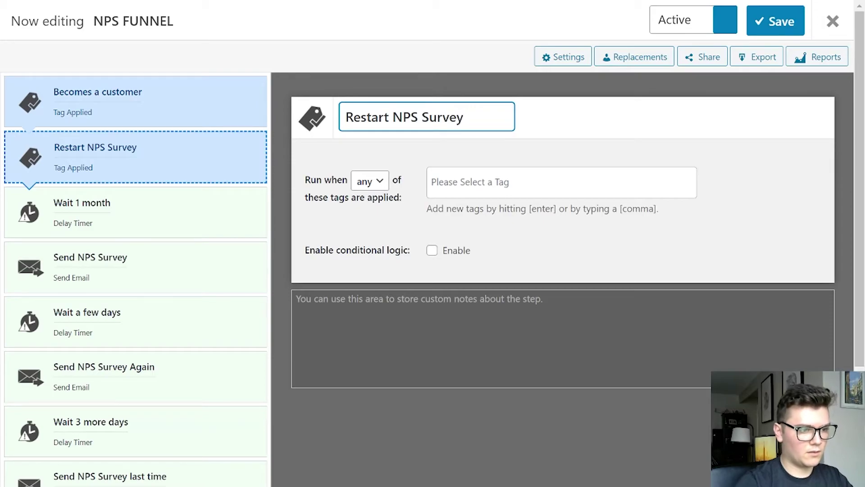
{"action": "key", "text": "Return"}
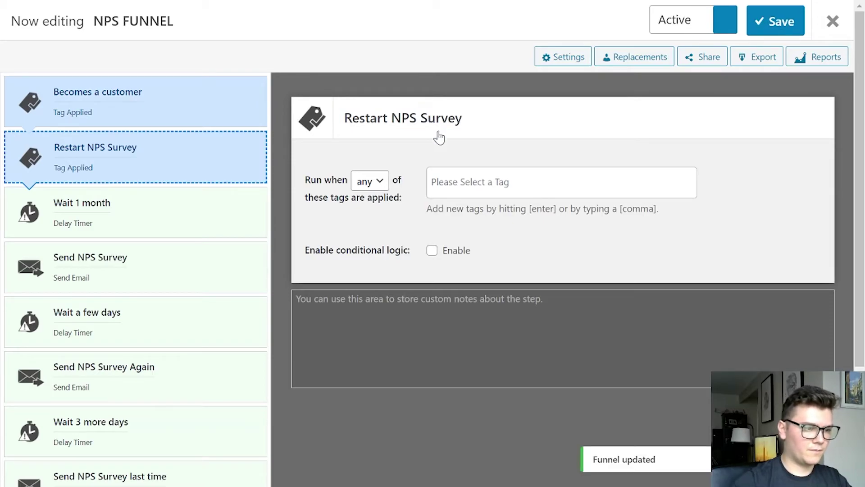
Delete the Restart NPS Survey Tag Applied benchmark from the funnel
{"action": "left_click", "coordinate": [429, 182]}
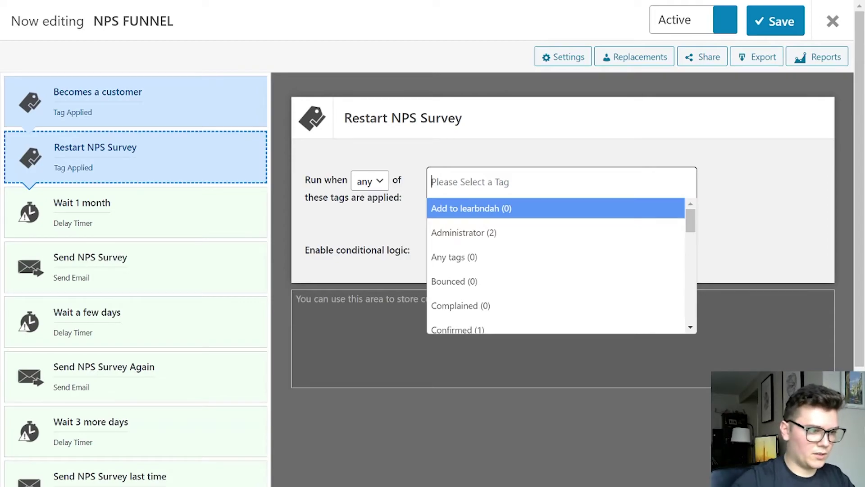
{"action": "left_click", "coordinate": [256, 145]}
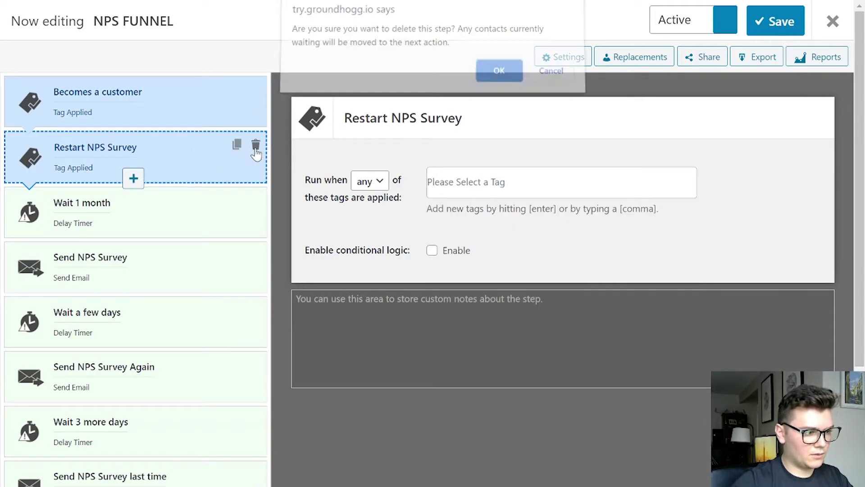
{"action": "left_click", "coordinate": [495, 78]}
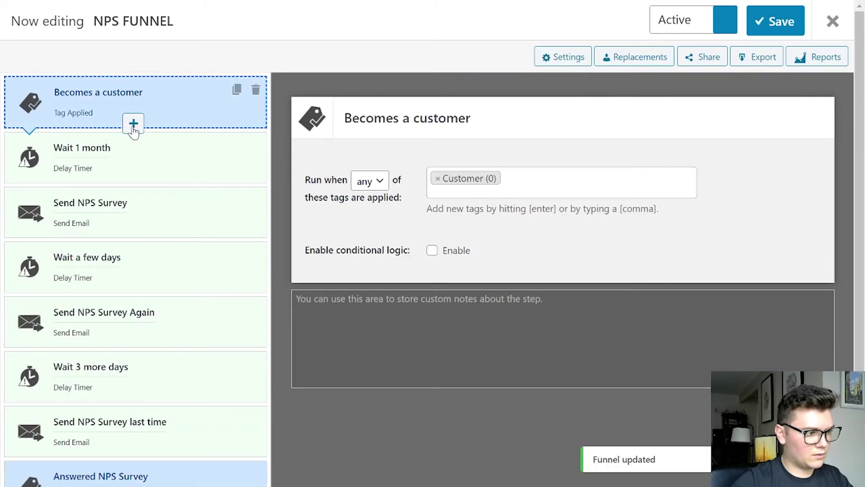
Add a Tag Removed benchmark directly after Becomes a customer and name it "Restart NPS Survey"
{"action": "left_click", "coordinate": [133, 128]}
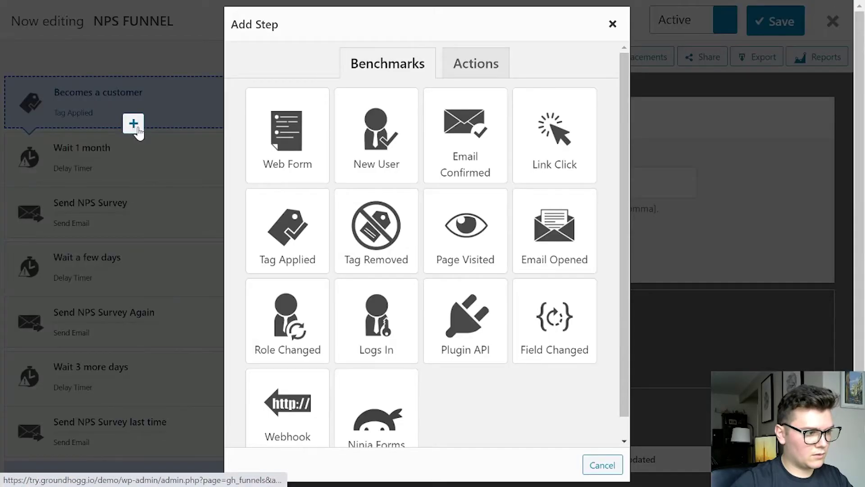
{"action": "left_click", "coordinate": [380, 247]}
{"action": "left_click", "coordinate": [387, 119]}
{"action": "type", "text": "Re"}
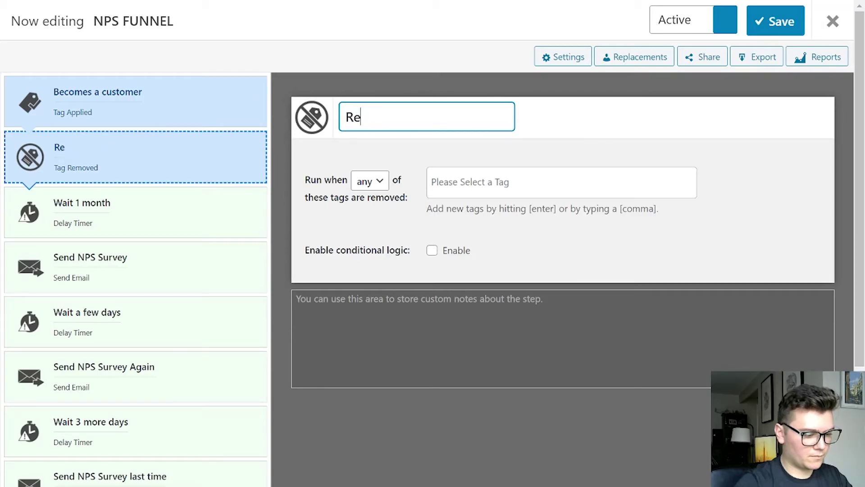
{"action": "type", "text": "start NPS S"}
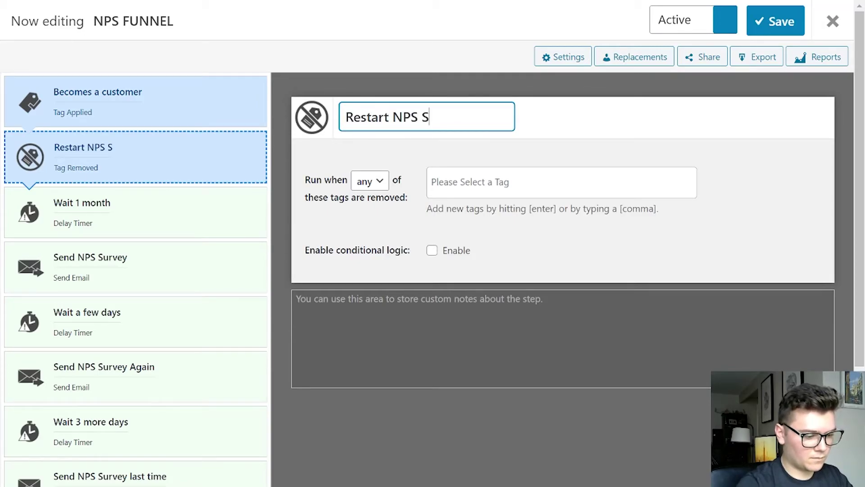
{"action": "type", "text": "urvey"}
{"action": "key", "text": "Return"}
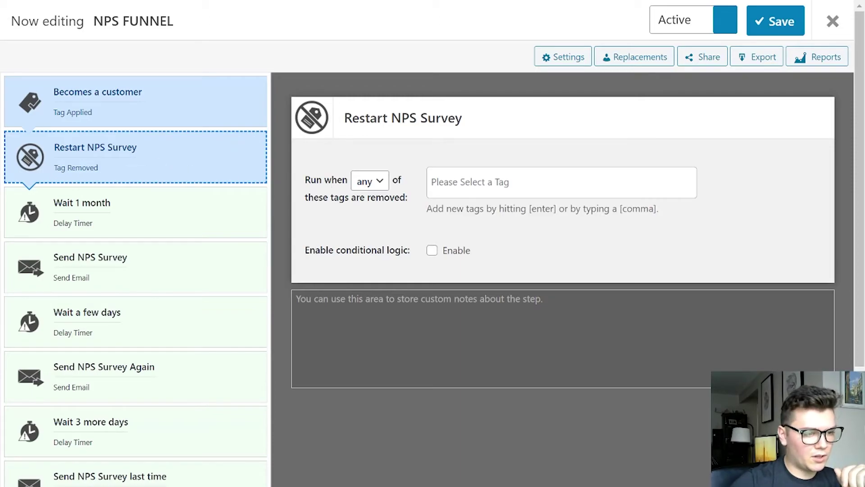
Select the tags NPS 1 and NPS 2 as removal triggers in the Restart NPS Survey benchmark
{"action": "left_click", "coordinate": [478, 184]}
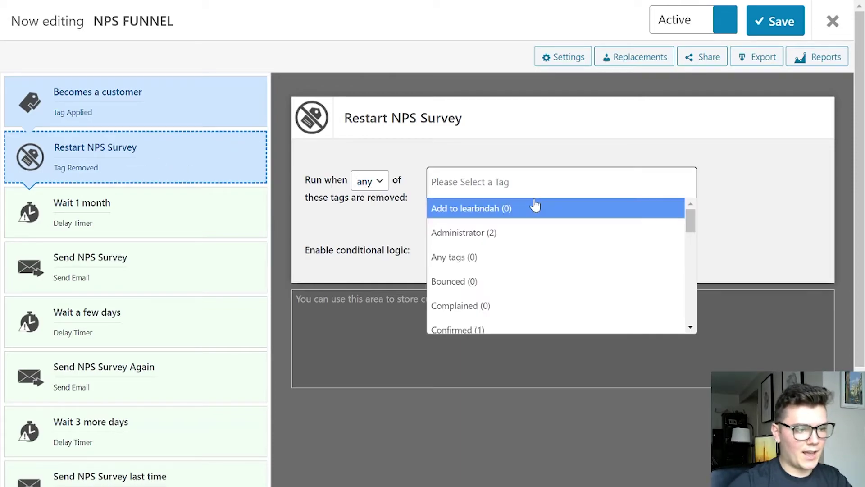
{"action": "type", "text": "NPS"}
{"action": "key", "text": "Down"}
{"action": "key", "text": "Return"}
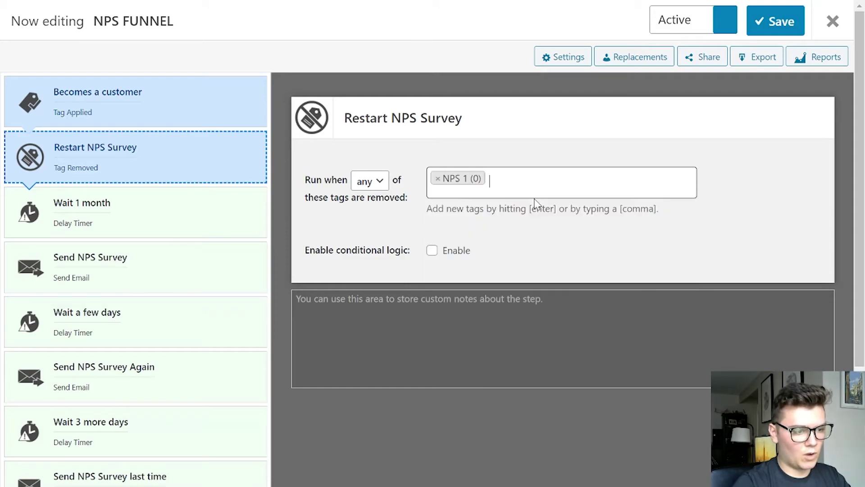
{"action": "type", "text": "NPS"}
{"action": "key", "text": "Down"}
{"action": "key", "text": "Down"}
{"action": "key", "text": "Return"}
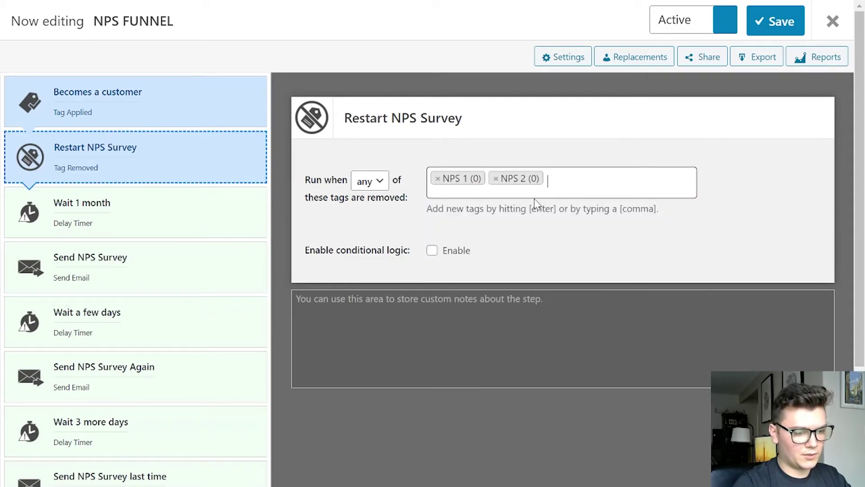
Add the tags NPS 3 and NPS 4 to the Restart NPS Survey benchmark's removed tags
{"action": "type", "text": "NPS"}
{"action": "key", "text": "Down"}
{"action": "key", "text": "Down"}
{"action": "key", "text": "Return"}
{"action": "type", "text": "NPS"}
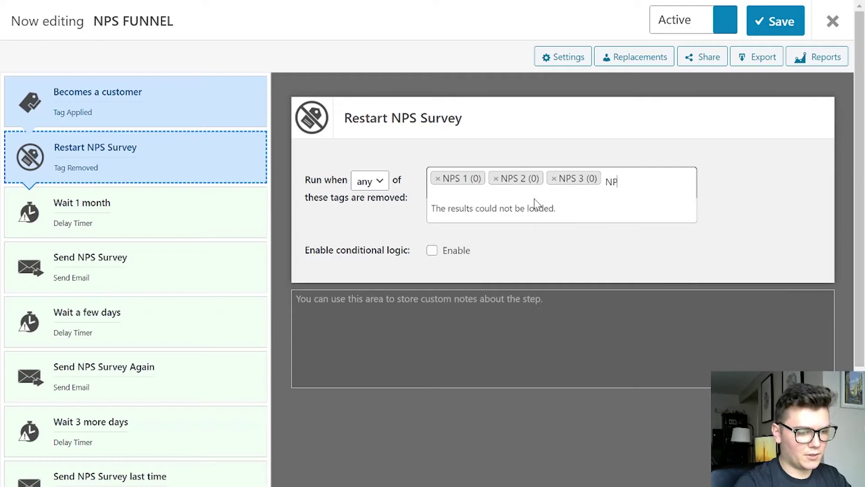
{"action": "key", "text": "Down"}
{"action": "key", "text": "Down"}
{"action": "key", "text": "Return"}
Add the tags NPS 5 and NPS 6 to the Restart NPS Survey benchmark's removed tags
{"action": "type", "text": "NPS"}
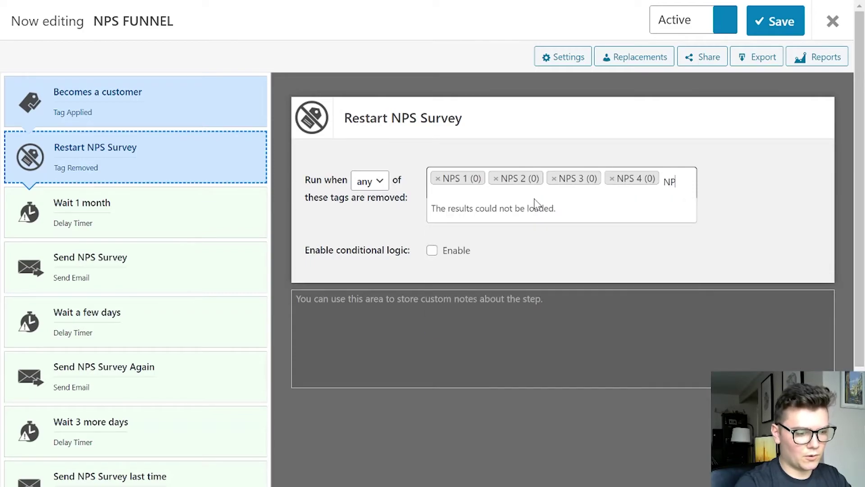
{"action": "key", "text": "Down"}
{"action": "key", "text": "Down"}
{"action": "key", "text": "Down"}
{"action": "key", "text": "Down"}
{"action": "key", "text": "Down"}
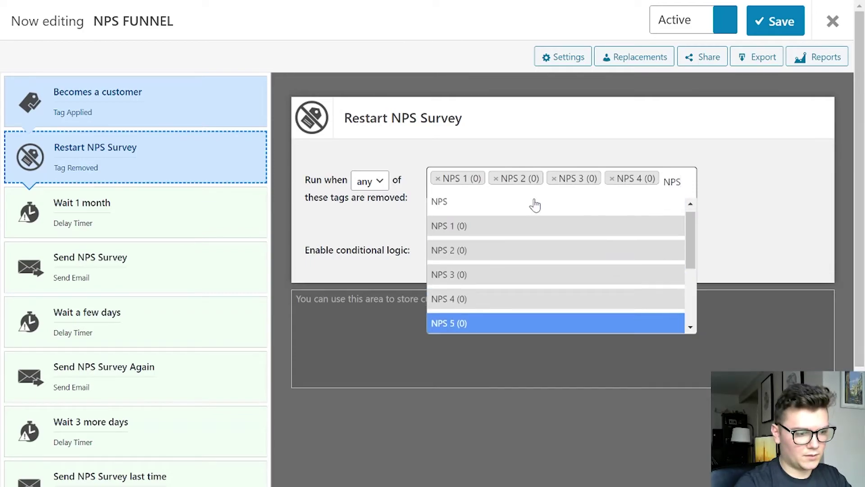
{"action": "key", "text": "Return"}
{"action": "type", "text": "NPS"}
{"action": "key", "text": "Down"}
{"action": "key", "text": "Down"}
{"action": "key", "text": "Down"}
{"action": "key", "text": "Down"}
{"action": "key", "text": "Down"}
{"action": "key", "text": "Down"}
{"action": "key", "text": "Return"}
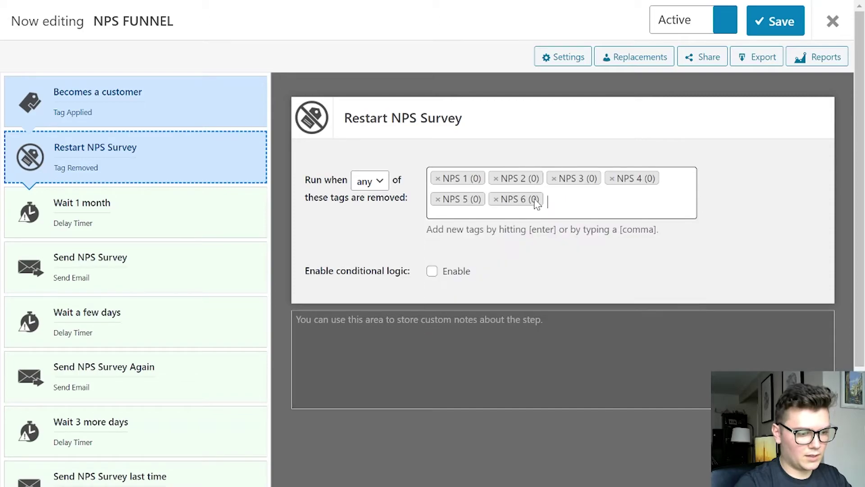
Add the tags NPS 7 and NPS 8 to the Restart NPS Survey benchmark's removed tags
{"action": "type", "text": "NPS"}
{"action": "key", "text": "Down"}
{"action": "key", "text": "Down"}
{"action": "key", "text": "Down"}
{"action": "key", "text": "Down"}
{"action": "key", "text": "Down"}
{"action": "key", "text": "Down"}
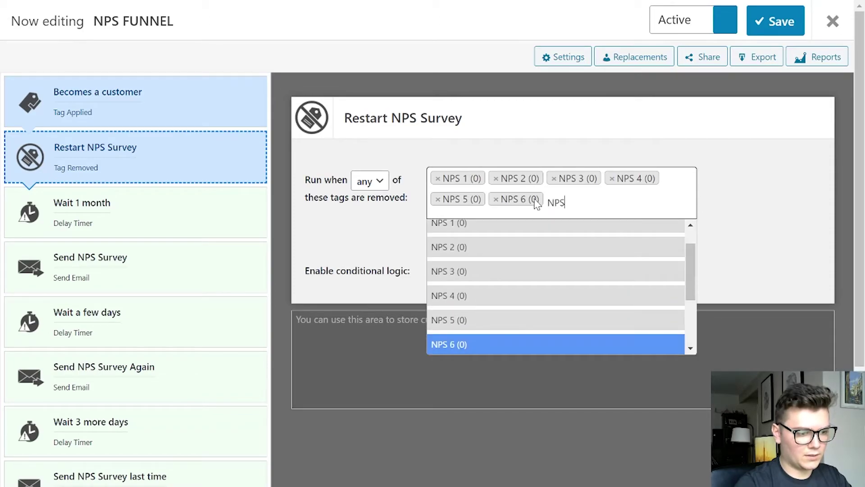
{"action": "key", "text": "Down"}
{"action": "key", "text": "Return"}
{"action": "type", "text": "NPS"}
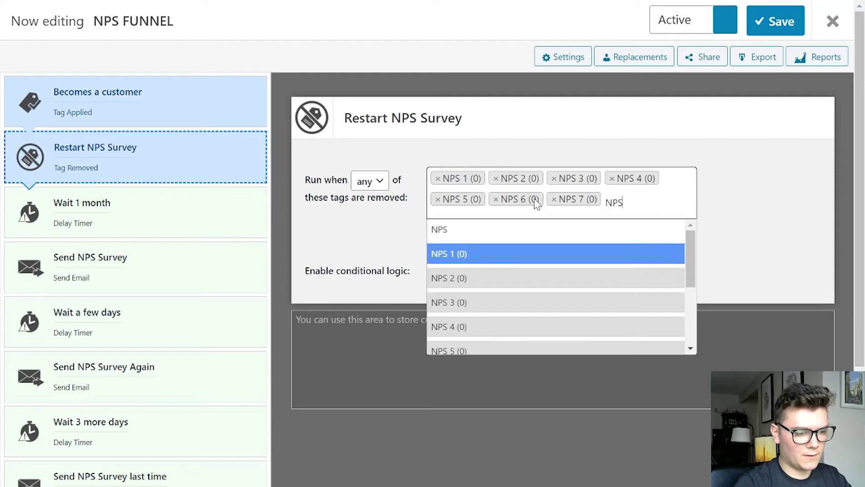
{"action": "key", "text": "Down"}
{"action": "key", "text": "Down"}
{"action": "key", "text": "Down"}
{"action": "key", "text": "Down"}
{"action": "key", "text": "Down"}
{"action": "key", "text": "Down"}
{"action": "key", "text": "Down"}
{"action": "key", "text": "Up"}
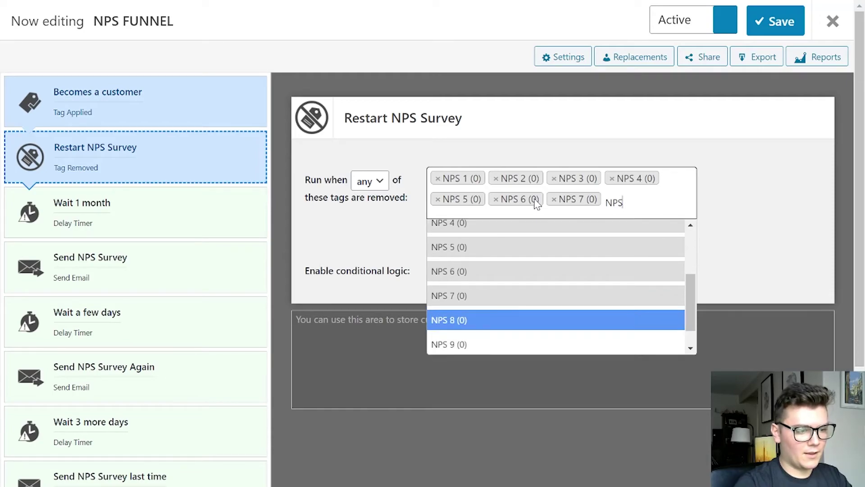
{"action": "key", "text": "Return"}
Add the existing tags NPS 9 and NPS 10 to the Restart NPS Survey benchmark's removed tags
{"action": "type", "text": "NPs"}
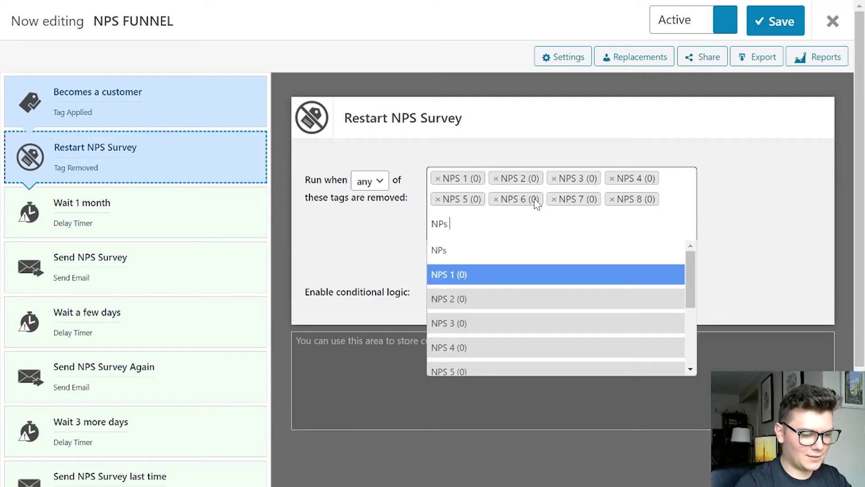
{"action": "key", "text": "BackSpace"}
{"action": "type", "text": "S 9"}
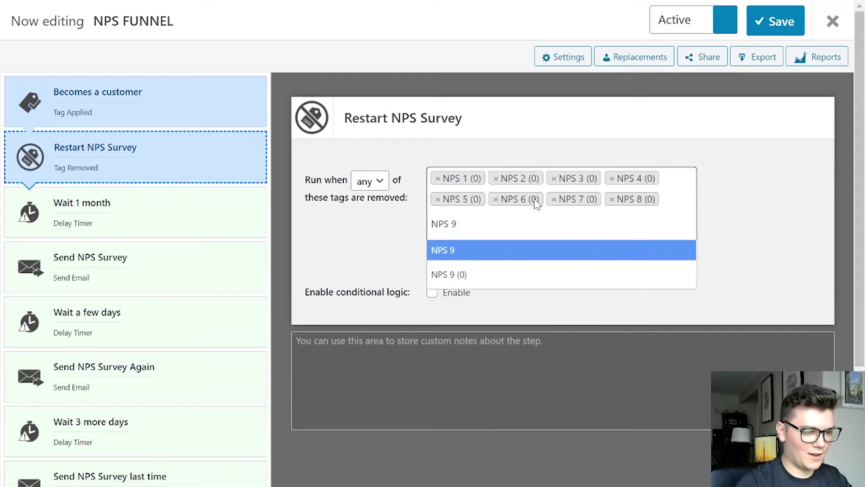
{"action": "key", "text": "Down"}
{"action": "key", "text": "Return"}
{"action": "type", "text": "NPS"}
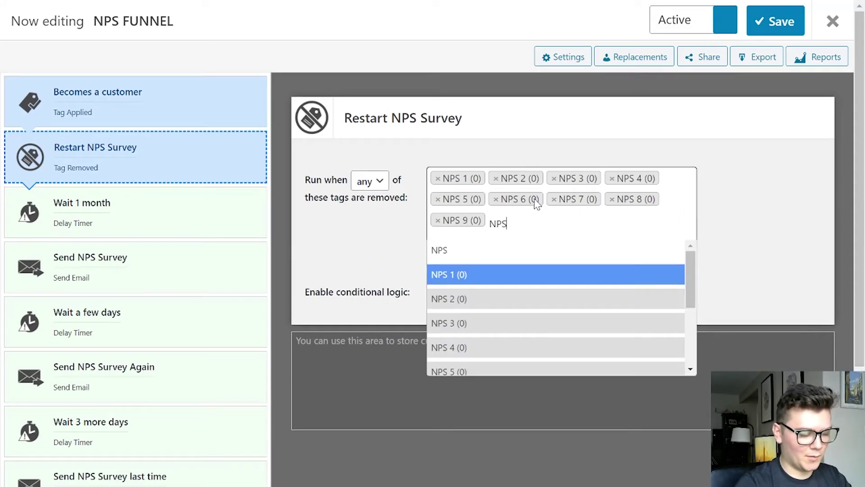
{"action": "type", "text": " 10"}
{"action": "key", "text": "Down"}
{"action": "key", "text": "Return"}
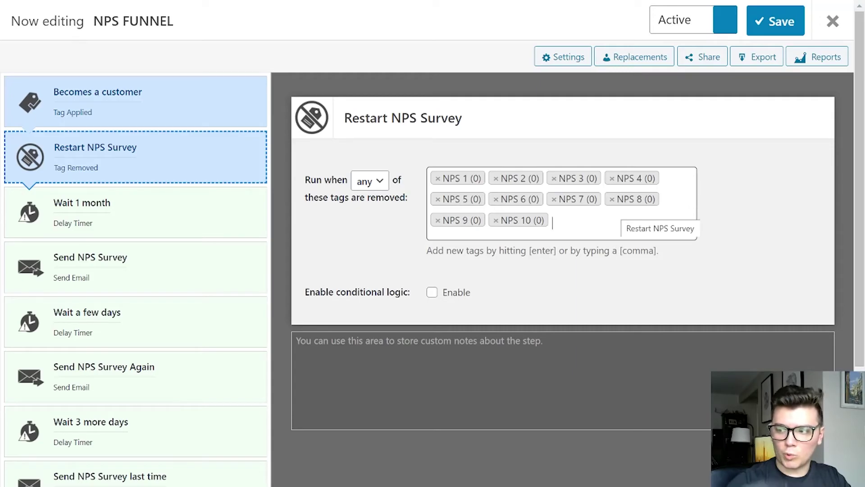
Add a Delay Timer action directly after the Answered NPS Survey benchmark at the end of the funnel
{"action": "scroll", "coordinate": [178, 332], "scroll_direction": "down", "scroll_amount": 3}
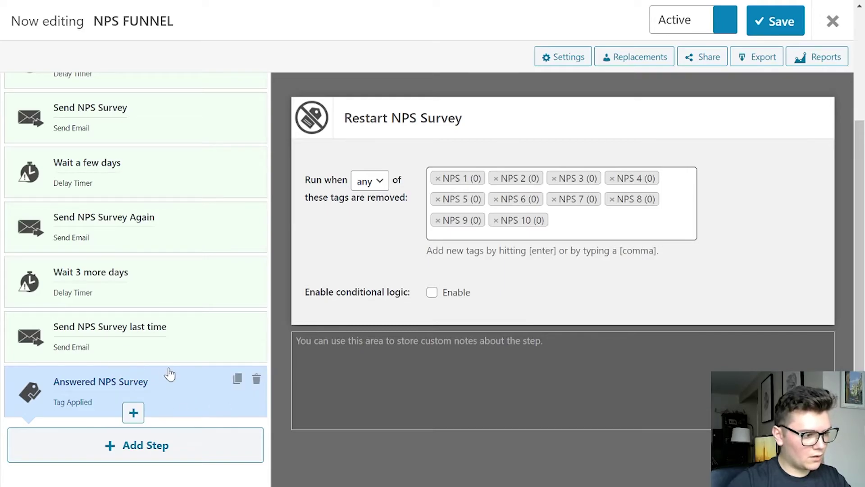
{"action": "scroll", "coordinate": [184, 380], "scroll_direction": "up", "scroll_amount": 2}
{"action": "scroll", "coordinate": [187, 382], "scroll_direction": "down", "scroll_amount": 1}
{"action": "scroll", "coordinate": [195, 380], "scroll_direction": "down", "scroll_amount": 1}
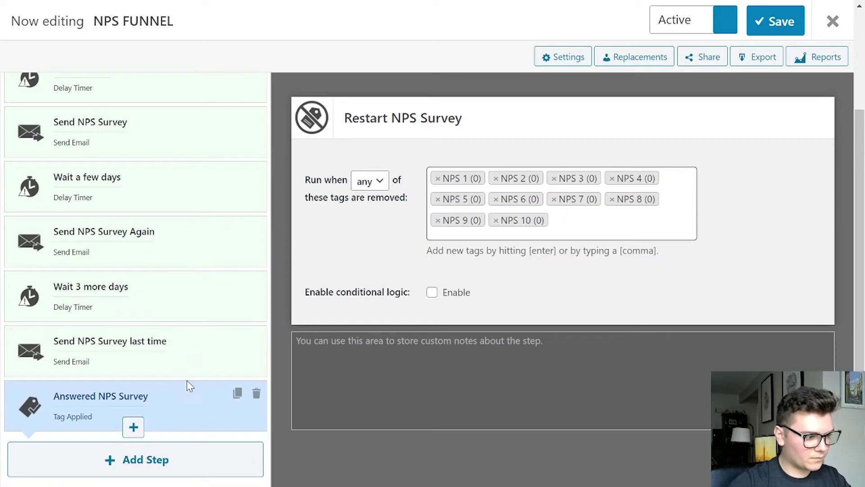
{"action": "scroll", "coordinate": [134, 417], "scroll_direction": "down", "scroll_amount": 1}
{"action": "left_click", "coordinate": [133, 413]}
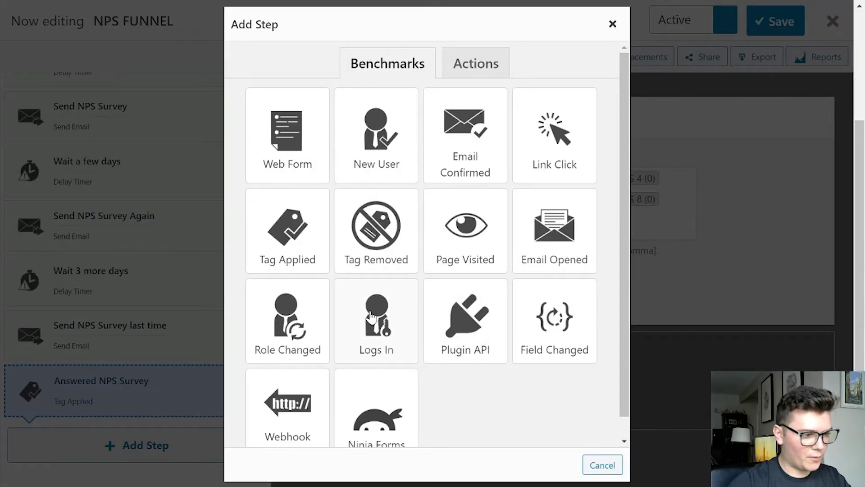
{"action": "scroll", "coordinate": [450, 293], "scroll_direction": "up", "scroll_amount": 3}
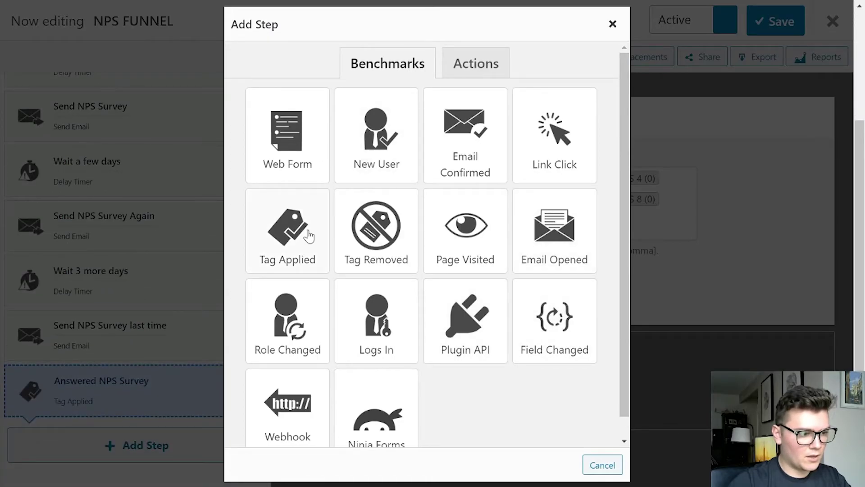
{"action": "left_click", "coordinate": [462, 67]}
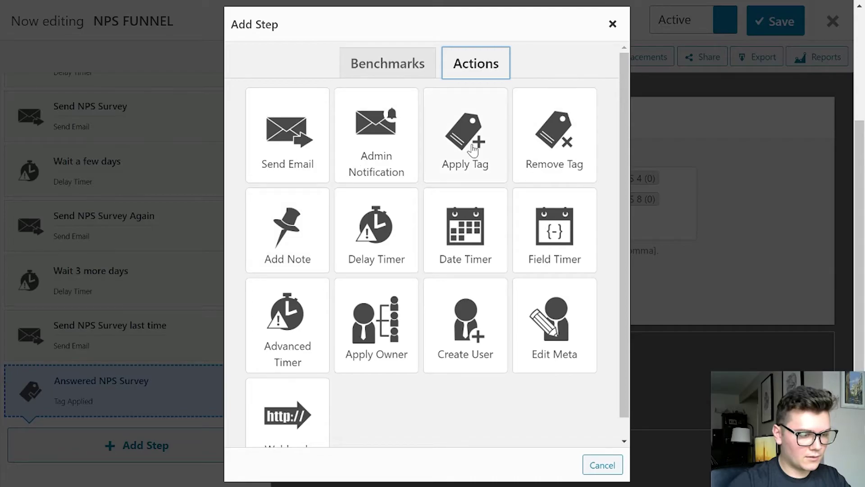
{"action": "left_click", "coordinate": [392, 238]}
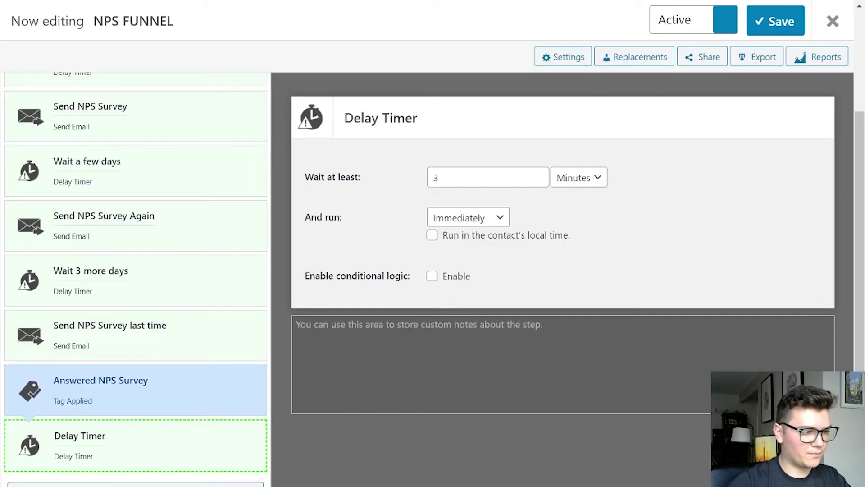
Set the new Delay Timer after Answered NPS Survey to wait at least 12 months
{"action": "left_click", "coordinate": [561, 183]}
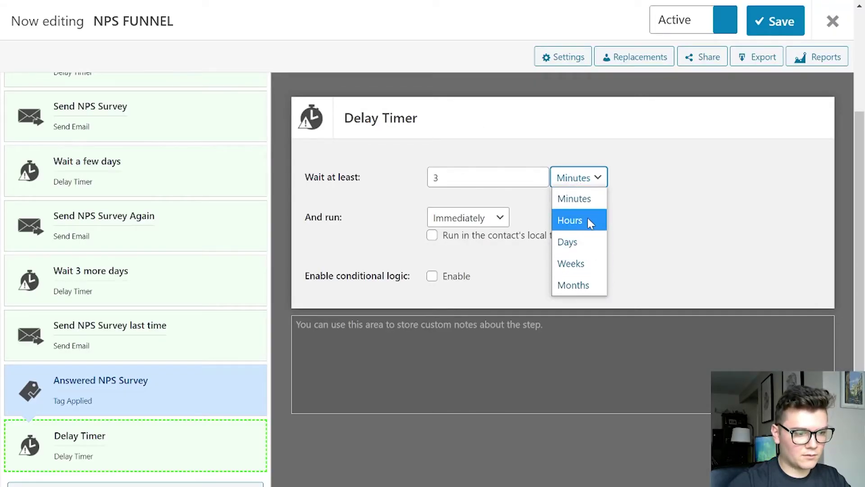
{"action": "left_click", "coordinate": [584, 285]}
{"action": "left_click_drag", "start_coordinate": [447, 178], "coordinate": [390, 179]}
{"action": "type", "text": "12"}
{"action": "left_click", "coordinate": [726, 231]}
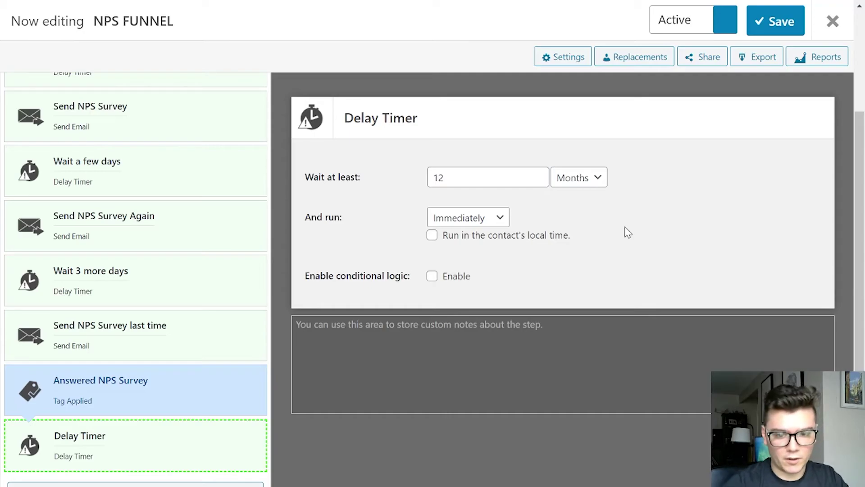
Add a Remove Tag action directly after the final Delay Timer and select the tag NPS 1 for removal
{"action": "scroll", "coordinate": [203, 346], "scroll_direction": "down", "scroll_amount": 1}
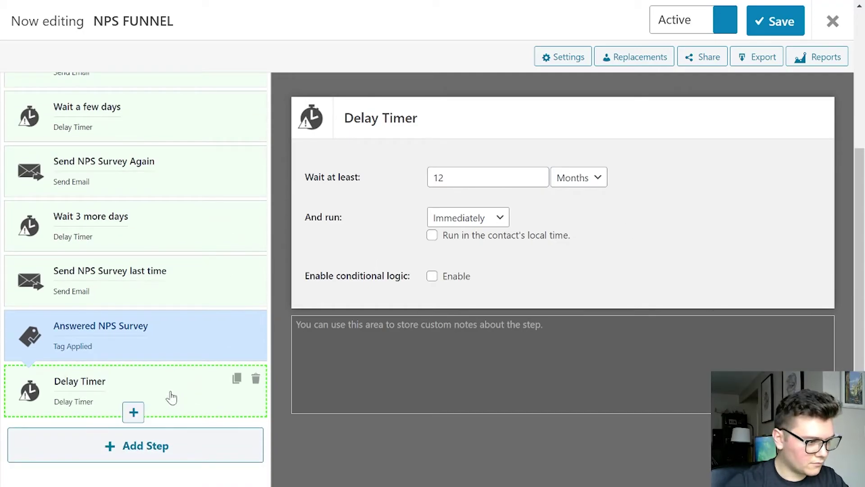
{"action": "left_click", "coordinate": [132, 412]}
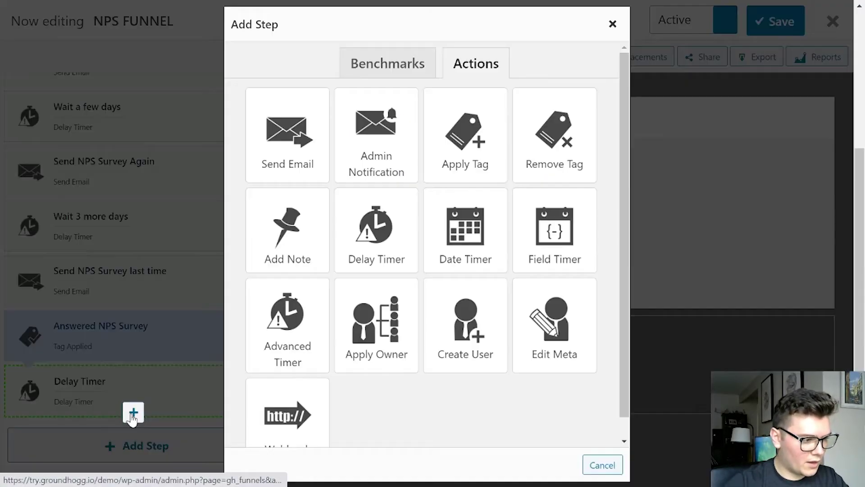
{"action": "left_click", "coordinate": [540, 144]}
{"action": "left_click", "coordinate": [541, 182]}
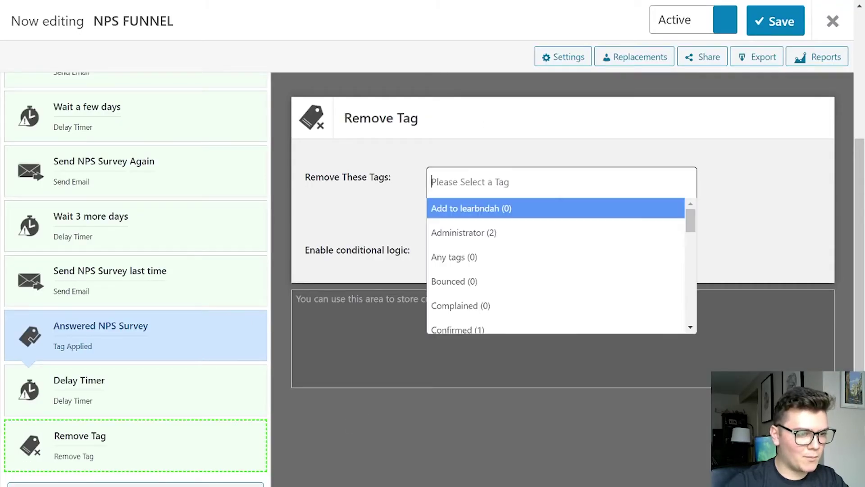
{"action": "type", "text": "NPS"}
{"action": "key", "text": "Down"}
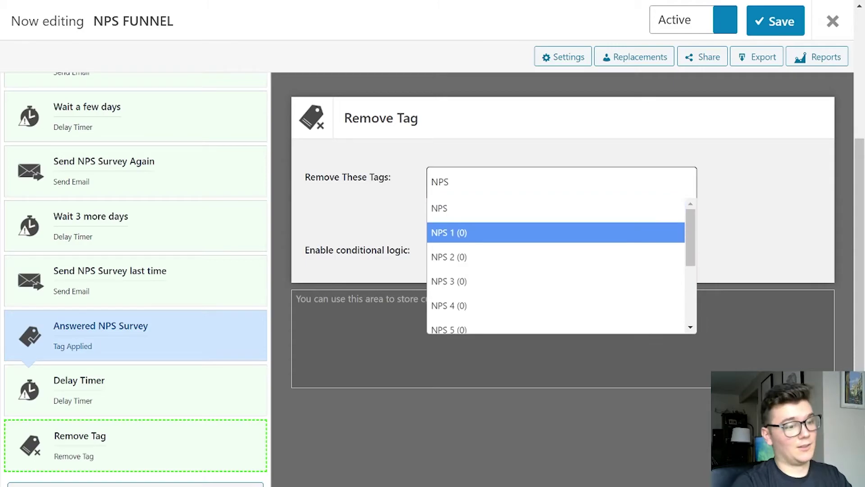
{"action": "key", "text": "Return"}
Add the tags NPS 2, NPS 3 and NPS 4 to the Remove Tag action
{"action": "type", "text": "NPS"}
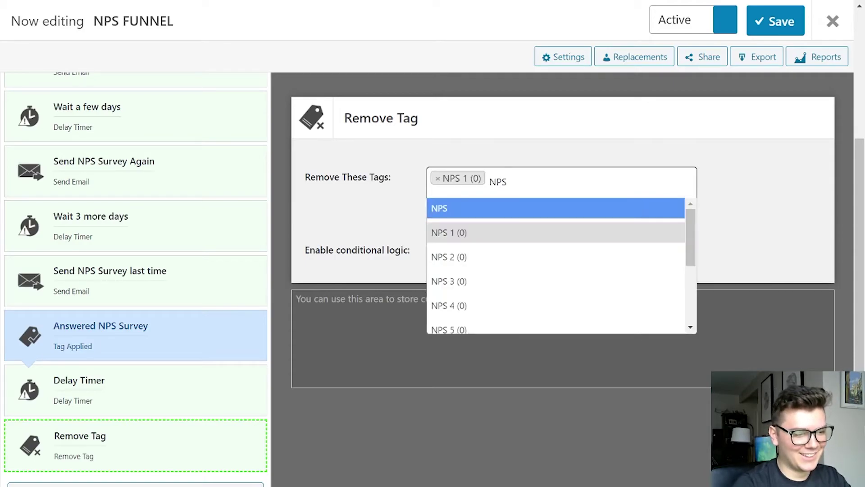
{"action": "key", "text": "Down"}
{"action": "key", "text": "Down"}
{"action": "key", "text": "Return"}
{"action": "type", "text": "NPS"}
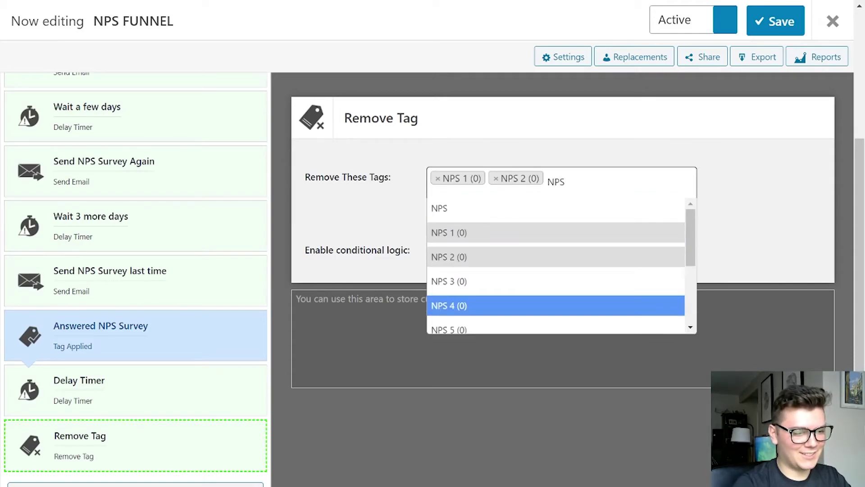
{"action": "key", "text": "Return"}
{"action": "type", "text": "NPS"}
{"action": "key", "text": "Down"}
{"action": "key", "text": "Down"}
{"action": "key", "text": "Down"}
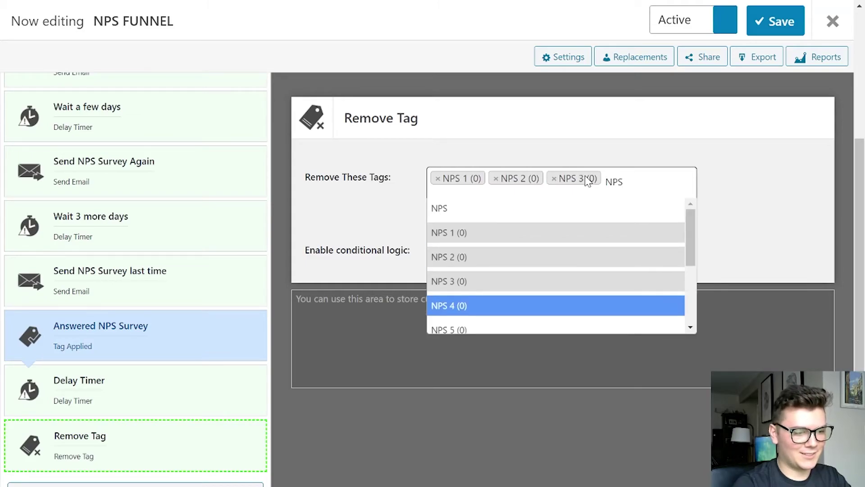
{"action": "key", "text": "Return"}
Add the tags NPS 5 and NPS 6 to the Remove Tag action
{"action": "type", "text": "NPS"}
{"action": "key", "text": "Down"}
{"action": "key", "text": "Down"}
{"action": "key", "text": "Down"}
{"action": "key", "text": "Down"}
{"action": "key", "text": "Return"}
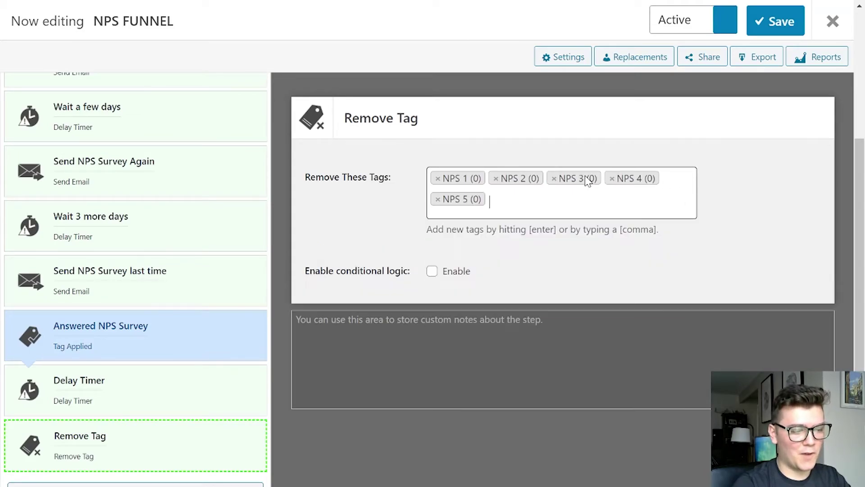
{"action": "type", "text": "NPS"}
{"action": "key", "text": "Down"}
{"action": "key", "text": "Down"}
{"action": "key", "text": "Down"}
{"action": "key", "text": "Down"}
{"action": "key", "text": "Down"}
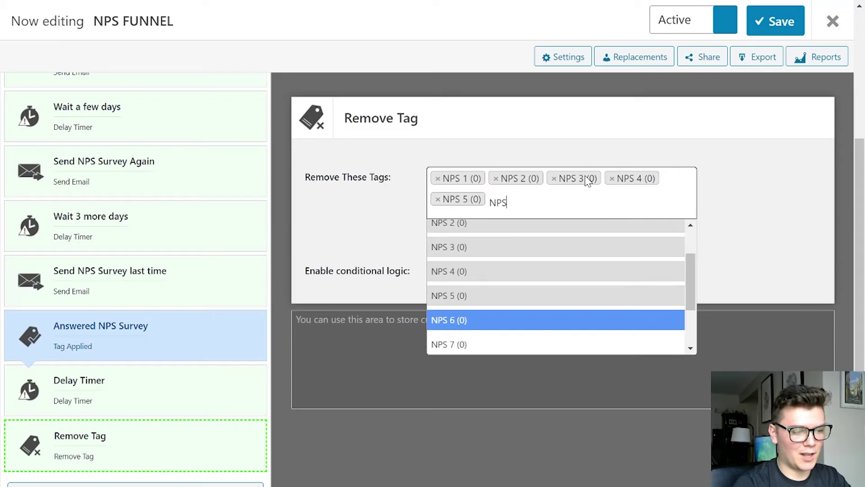
{"action": "key", "text": "Return"}
Add the tags NPS 7 and NPS 8 to the Remove Tag action
{"action": "type", "text": "NPS"}
{"action": "key", "text": "Down"}
{"action": "key", "text": "Down"}
{"action": "key", "text": "Down"}
{"action": "key", "text": "Down"}
{"action": "key", "text": "Down"}
{"action": "key", "text": "Down"}
{"action": "key", "text": "Down"}
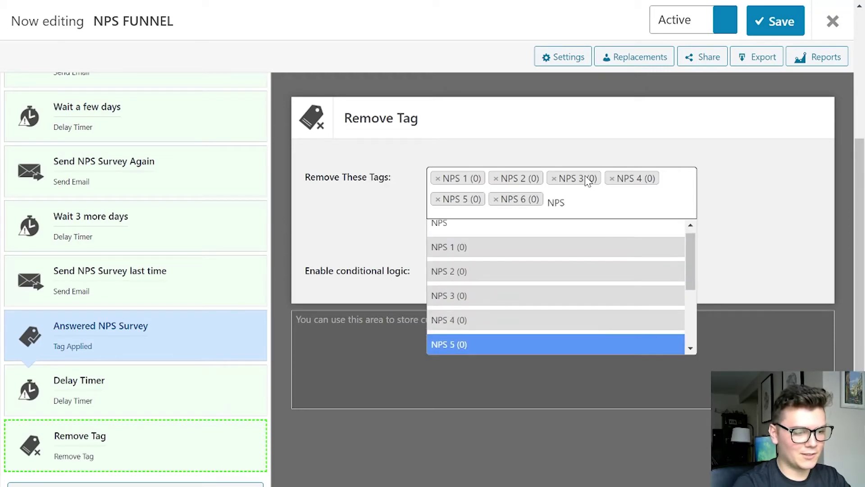
{"action": "key", "text": "Up"}
{"action": "key", "text": "Return"}
{"action": "type", "text": "NPS"}
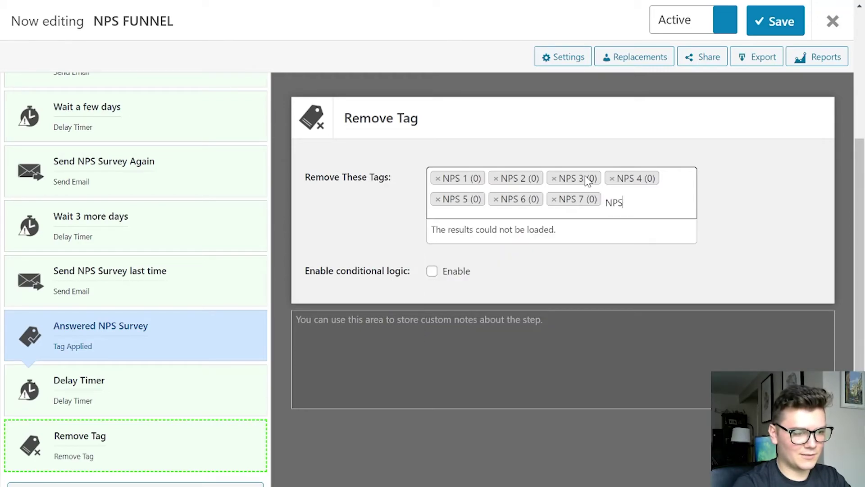
{"action": "key", "text": "Down"}
{"action": "key", "text": "Down"}
{"action": "key", "text": "Down"}
{"action": "key", "text": "Down"}
{"action": "key", "text": "Down"}
{"action": "key", "text": "Down"}
{"action": "key", "text": "Down"}
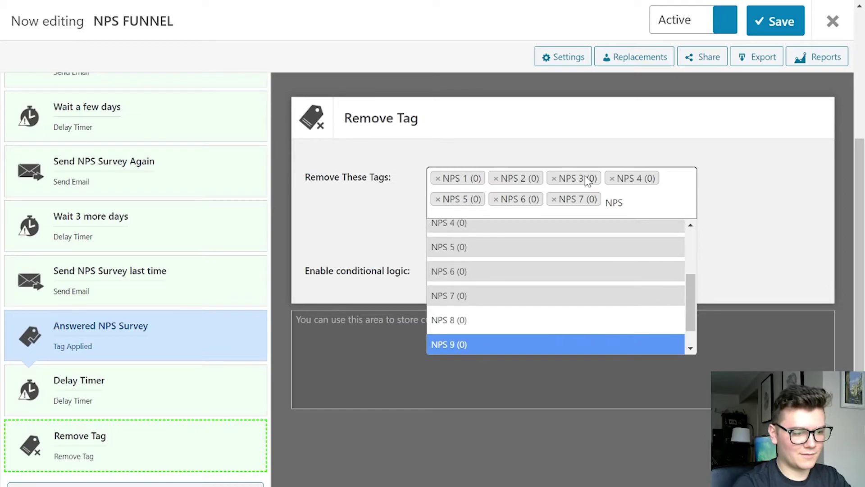
{"action": "key", "text": "Up"}
{"action": "key", "text": "Return"}
Add the tags NPS 9 and NPS 10 to the Remove Tag action
{"action": "type", "text": "NPS"}
{"action": "key", "text": "Down"}
{"action": "key", "text": "Down"}
{"action": "key", "text": "Down"}
{"action": "key", "text": "Down"}
{"action": "key", "text": "Down"}
{"action": "key", "text": "Down"}
{"action": "key", "text": "Down"}
{"action": "key", "text": "Down"}
{"action": "key", "text": "Down"}
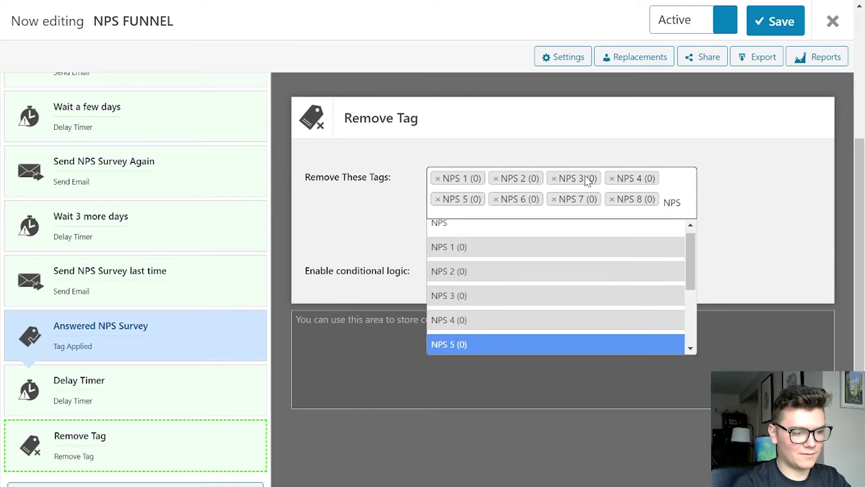
{"action": "key", "text": "Up"}
{"action": "key", "text": "Return"}
{"action": "type", "text": "NPS"}
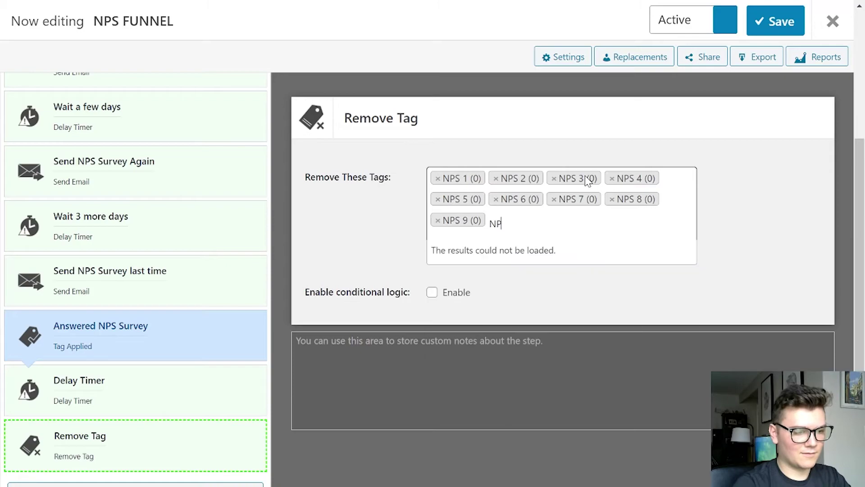
{"action": "key", "text": "Down"}
{"action": "key", "text": "Down"}
{"action": "key", "text": "Down"}
{"action": "key", "text": "Down"}
{"action": "key", "text": "Down"}
{"action": "key", "text": "Down"}
{"action": "key", "text": "Down"}
{"action": "key", "text": "Down"}
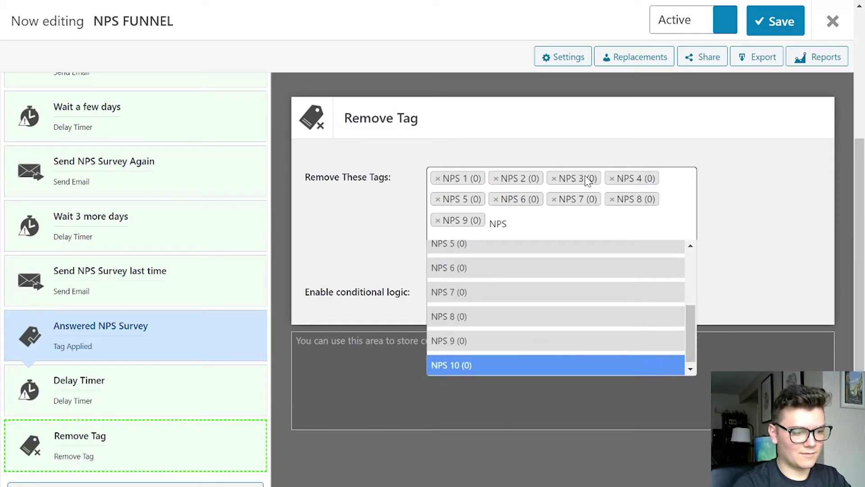
{"action": "key", "text": "Return"}
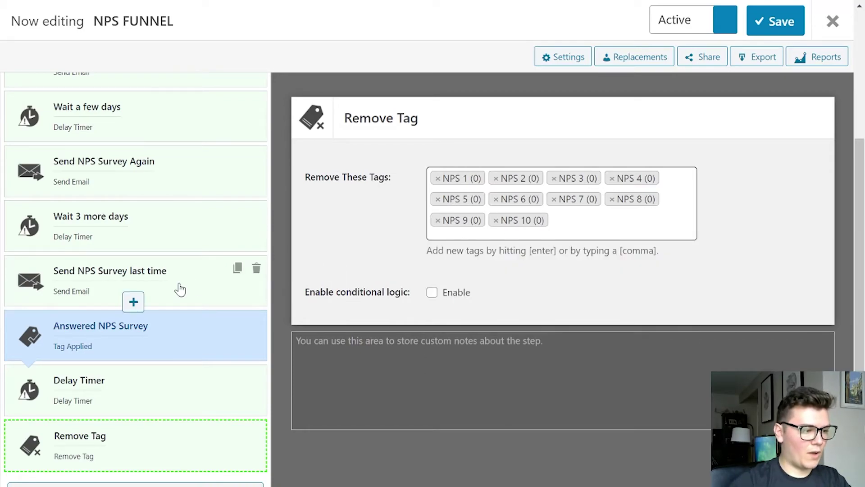
Rename the 12-month Delay Timer after the Answered NPS Survey trigger as "Wait 1 year"
{"action": "scroll", "coordinate": [177, 315], "scroll_direction": "down", "scroll_amount": 1}
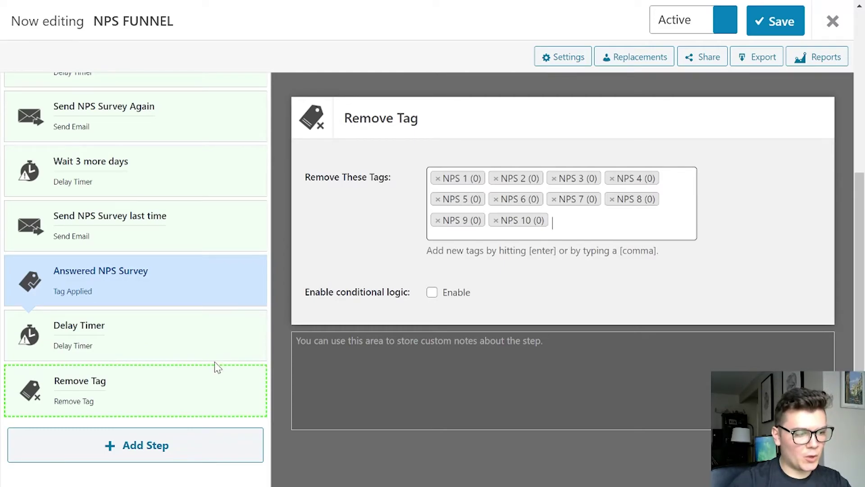
{"action": "scroll", "coordinate": [214, 361], "scroll_direction": "up", "scroll_amount": 5}
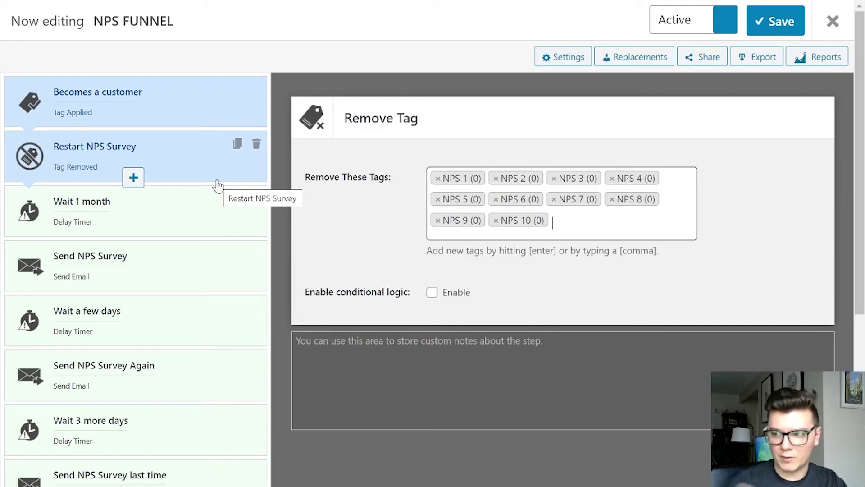
{"action": "scroll", "coordinate": [213, 350], "scroll_direction": "down", "scroll_amount": 5}
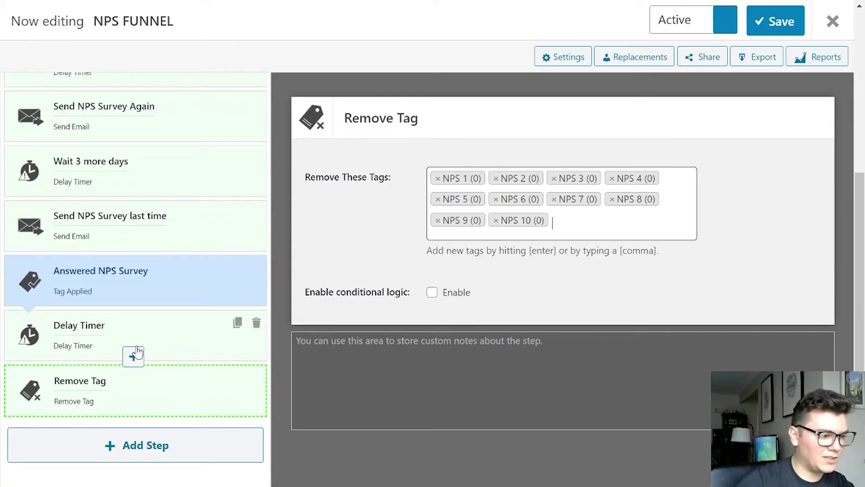
{"action": "scroll", "coordinate": [148, 344], "scroll_direction": "up", "scroll_amount": 1}
{"action": "left_click", "coordinate": [149, 399]}
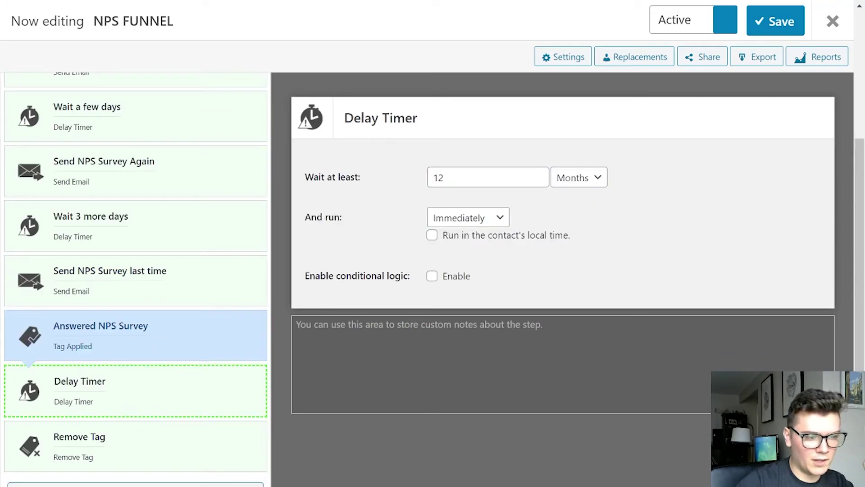
{"action": "left_click", "coordinate": [590, 178]}
{"action": "left_click", "coordinate": [392, 123]}
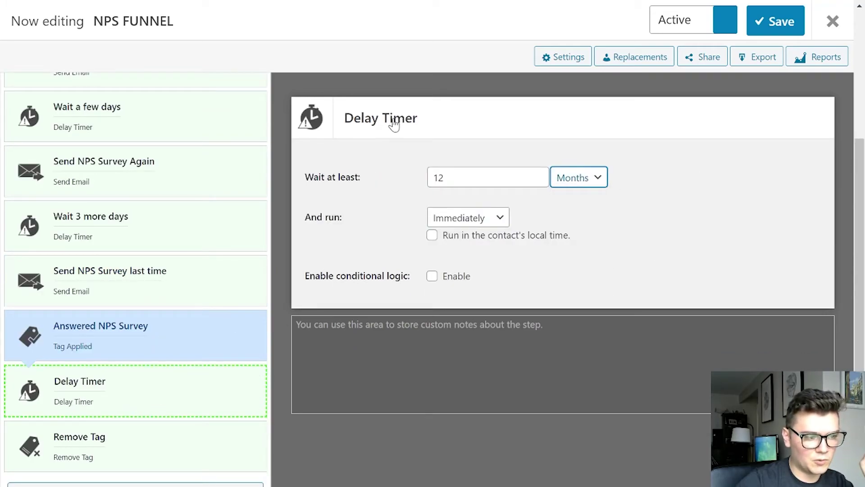
{"action": "left_click", "coordinate": [393, 123]}
{"action": "type", "text": "Wait"}
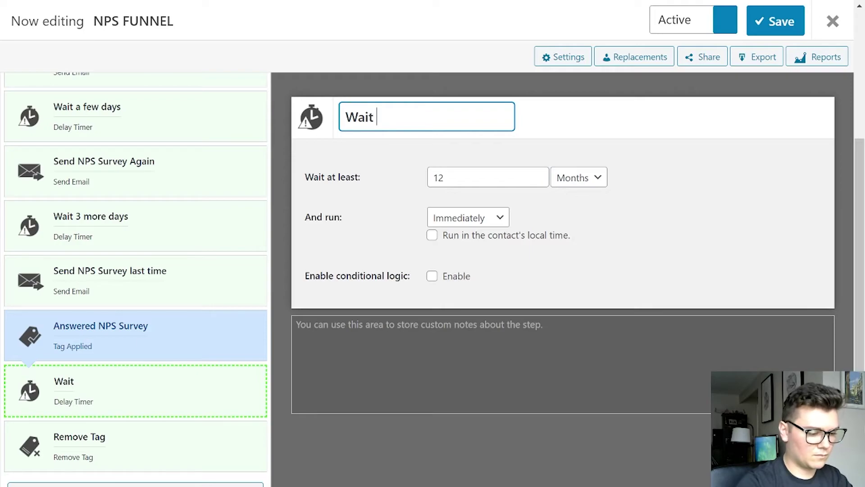
{"action": "type", "text": " 1 year"}
{"action": "left_click", "coordinate": [583, 138]}
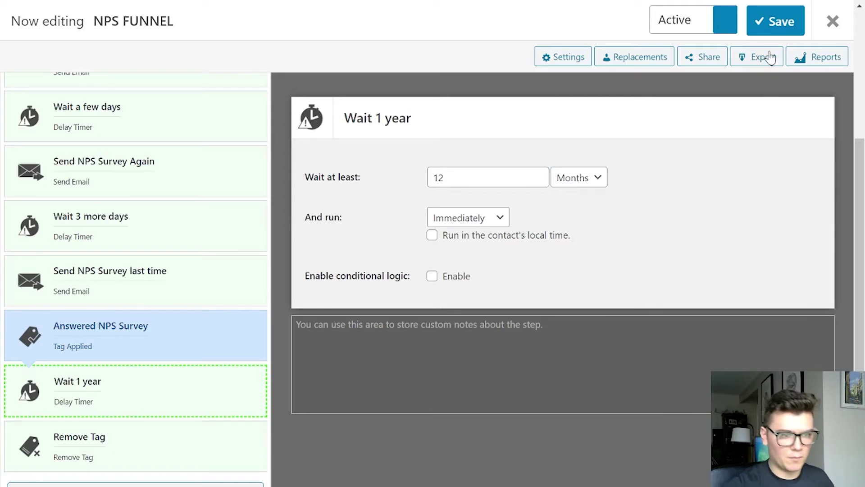
Rename the final Remove Tag action as "Remove NPS Score"
{"action": "left_click", "coordinate": [178, 434]}
{"action": "left_click", "coordinate": [394, 122]}
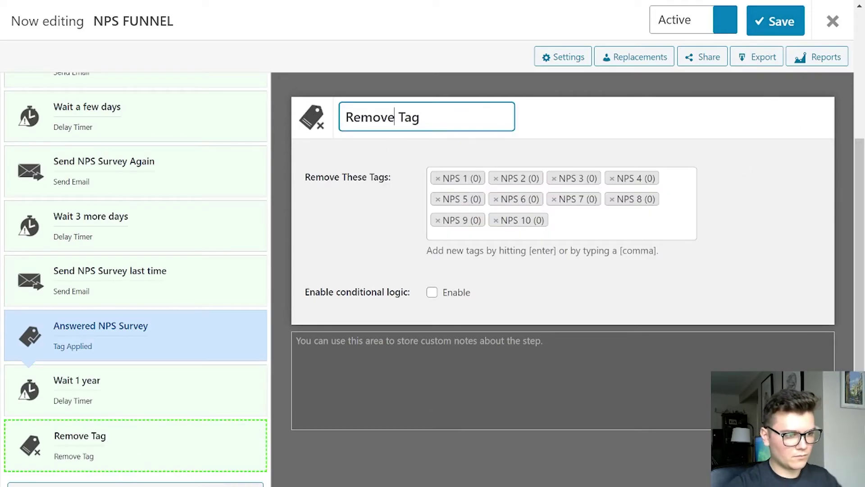
{"action": "double_click", "coordinate": [412, 118]}
{"action": "type", "text": "NPS "}
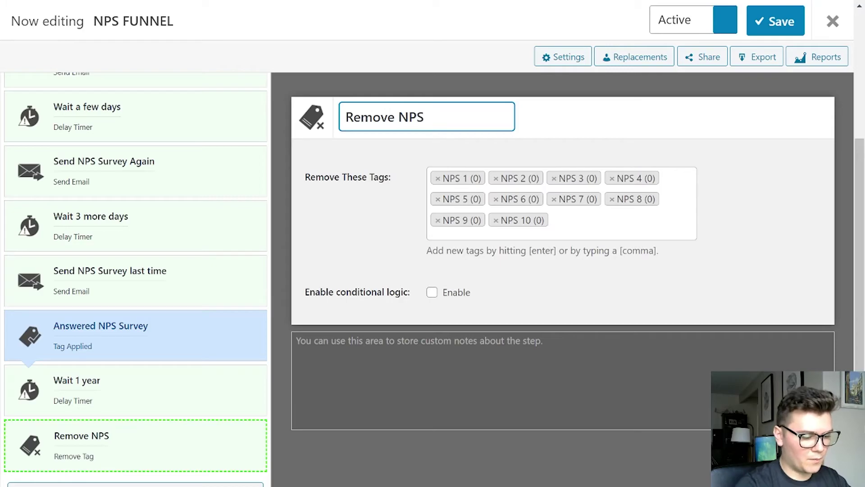
{"action": "type", "text": "Score"}
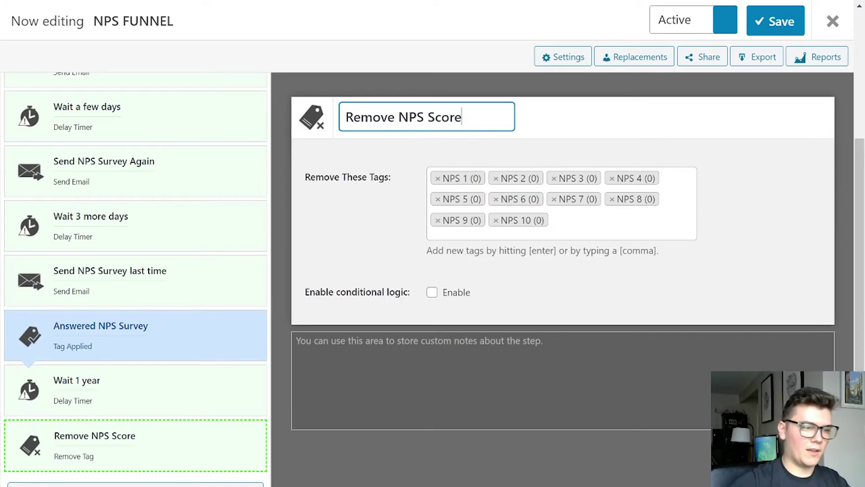
Check the tag lists of the Restart NPS Survey and Answered NPS Survey triggers and save the funnel
{"action": "scroll", "coordinate": [188, 235], "scroll_direction": "up", "scroll_amount": 5}
{"action": "left_click", "coordinate": [151, 164]}
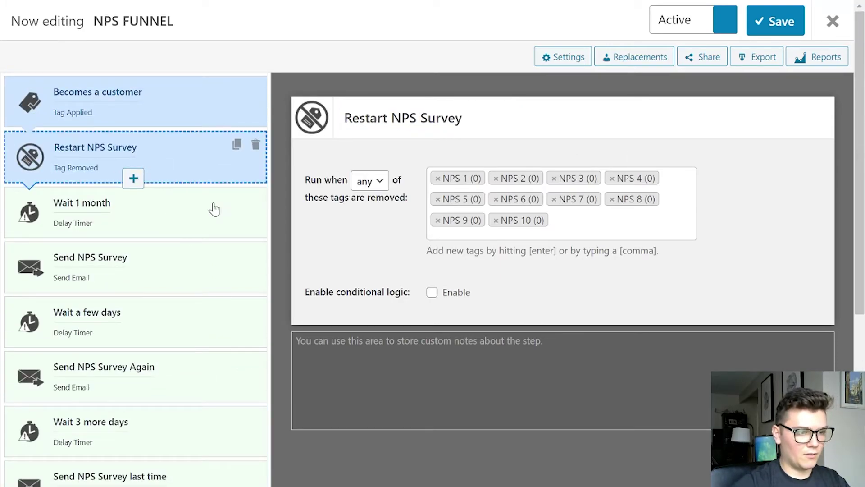
{"action": "scroll", "coordinate": [145, 251], "scroll_direction": "down", "scroll_amount": 6}
{"action": "scroll", "coordinate": [145, 244], "scroll_direction": "up", "scroll_amount": 5}
{"action": "scroll", "coordinate": [149, 239], "scroll_direction": "down", "scroll_amount": 4}
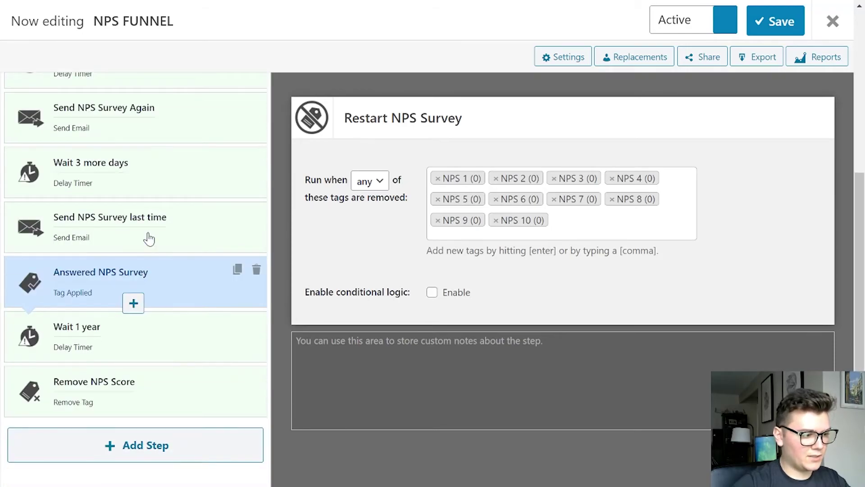
{"action": "left_click", "coordinate": [155, 273]}
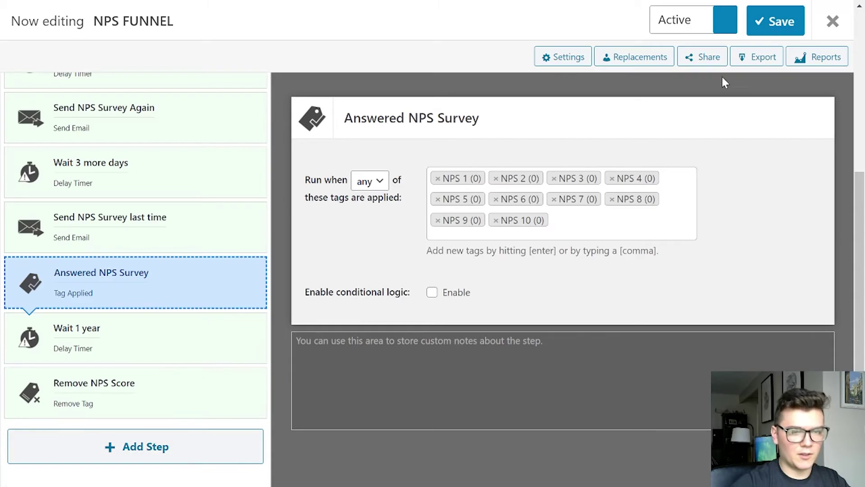
{"action": "left_click", "coordinate": [775, 25]}
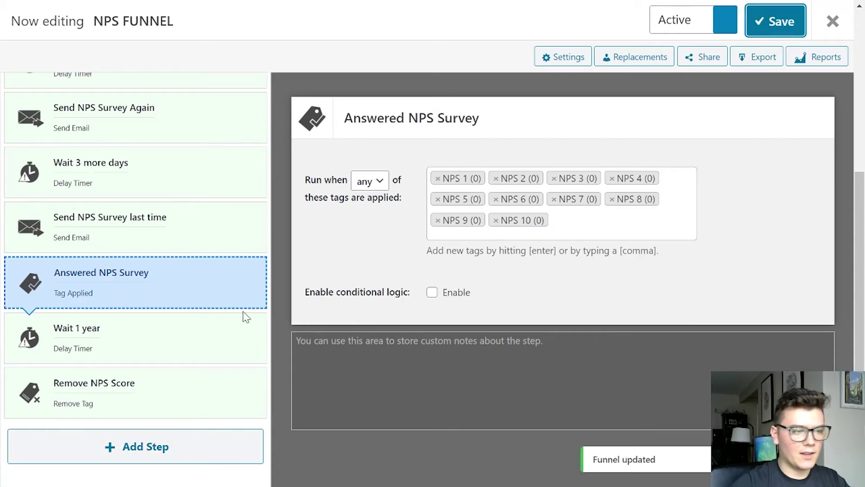
Review the funnel's complete step sequence from start to end and close the funnel editor
{"action": "scroll", "coordinate": [155, 315], "scroll_direction": "up", "scroll_amount": 5}
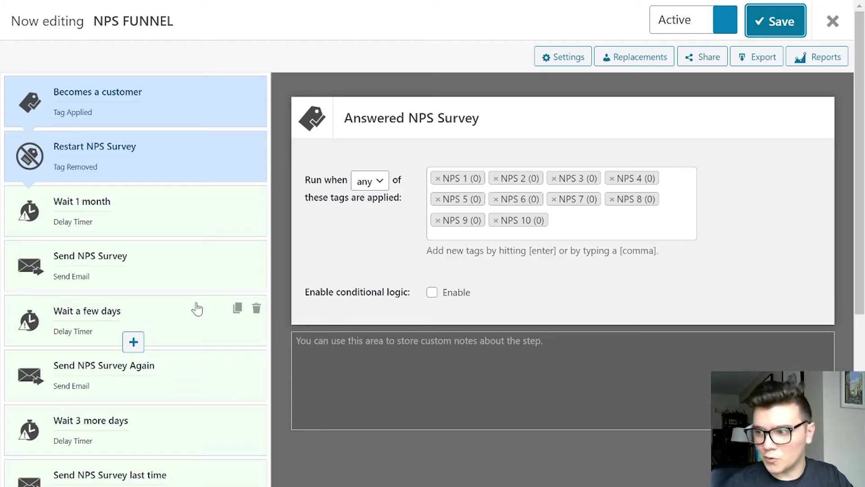
{"action": "scroll", "coordinate": [212, 311], "scroll_direction": "down", "scroll_amount": 3}
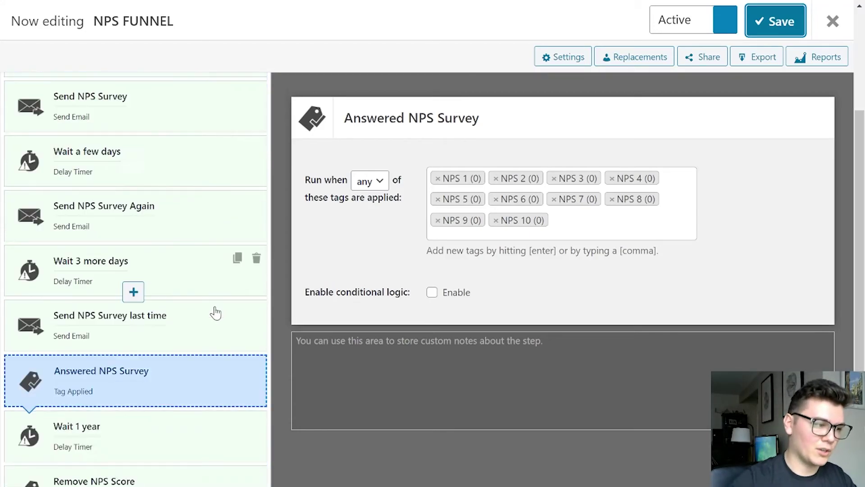
{"action": "scroll", "coordinate": [221, 315], "scroll_direction": "up", "scroll_amount": 3}
{"action": "scroll", "coordinate": [189, 350], "scroll_direction": "down", "scroll_amount": 5}
{"action": "scroll", "coordinate": [195, 381], "scroll_direction": "up", "scroll_amount": 5}
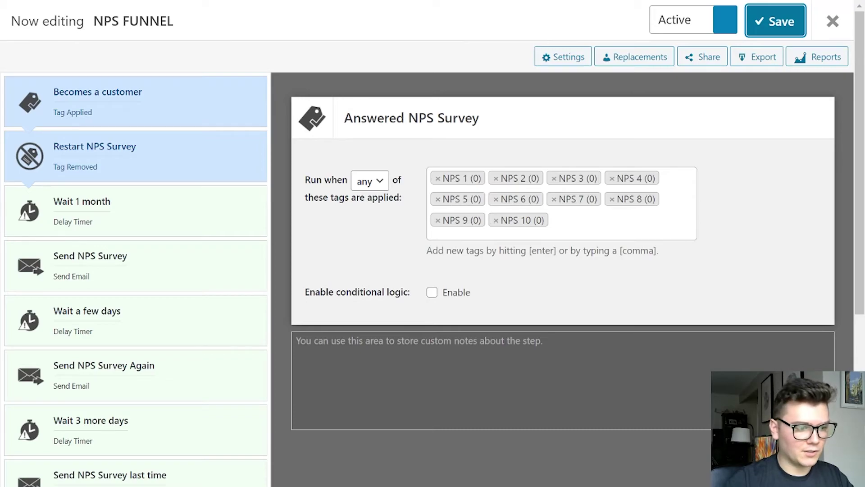
{"action": "left_click", "coordinate": [831, 35]}
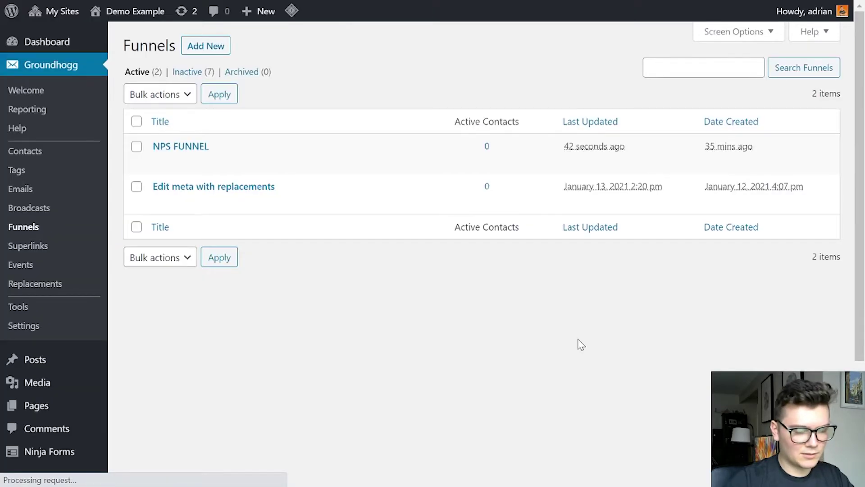
Start a new Groundhogg contact with the first name "Test" and the last name "Contact"
{"action": "left_click", "coordinate": [64, 161]}
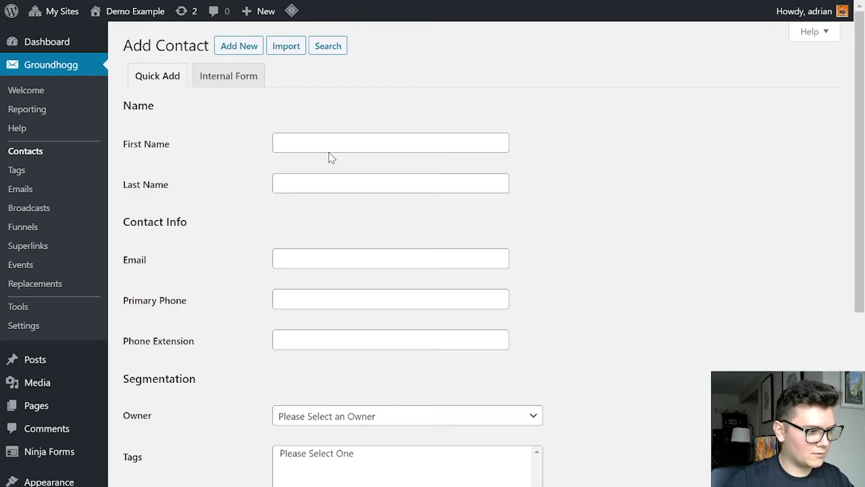
{"action": "left_click", "coordinate": [329, 144]}
{"action": "type", "text": "Test Con"}
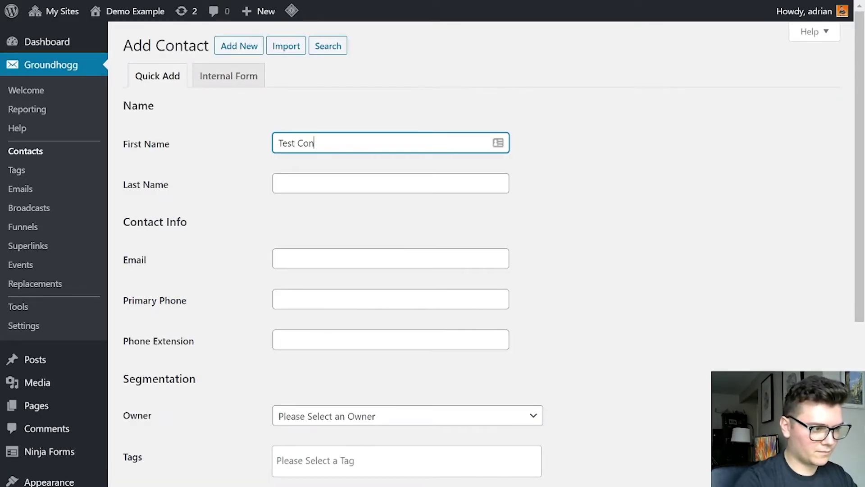
{"action": "type", "text": "tact"}
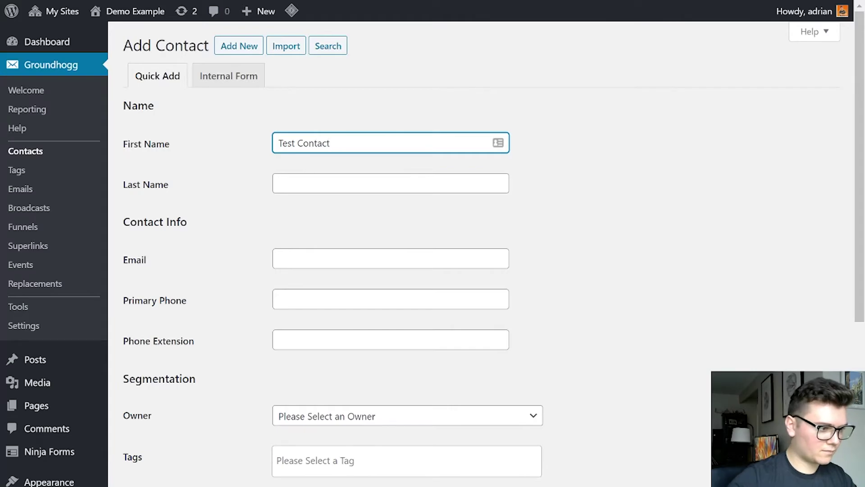
{"action": "key", "text": "Tab"}
{"action": "double_click", "coordinate": [317, 143]}
{"action": "key", "text": "ctrl+c"}
{"action": "key", "text": "Tab"}
{"action": "key", "text": "ctrl+v"}
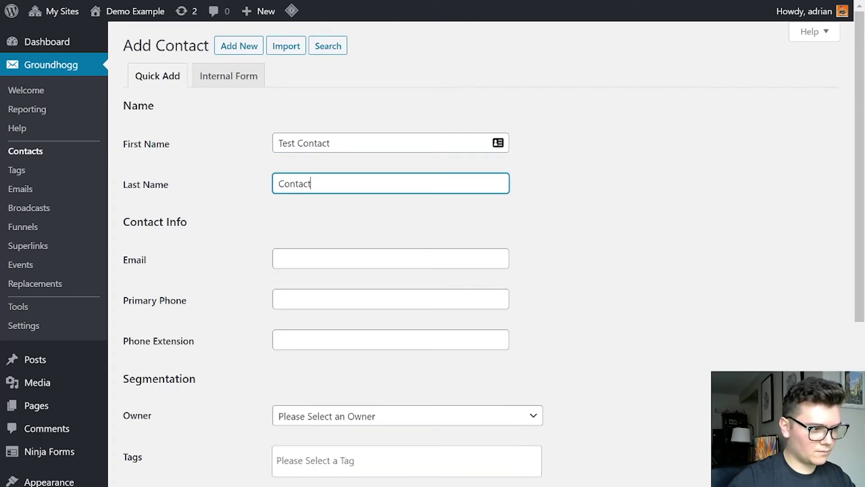
{"action": "double_click", "coordinate": [317, 144]}
{"action": "key", "text": "BackSpace"}
Fill in the new contact's e-mail with the saved testing address, adding a numbered plus suffix before the @ sign
{"action": "left_click", "coordinate": [356, 259]}
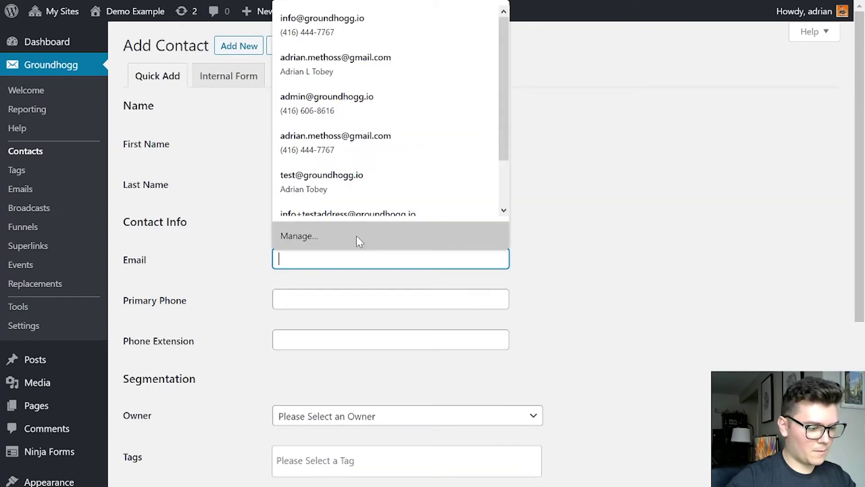
{"action": "type", "text": "groundhogg"}
{"action": "key", "text": "Down"}
{"action": "key", "text": "Return"}
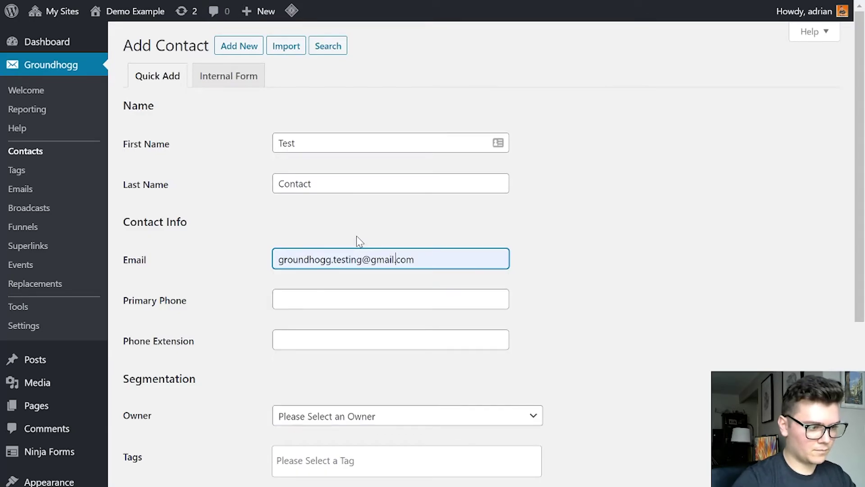
{"action": "key", "text": "ctrl+Left"}
{"action": "key", "text": "ctrl+Left"}
{"action": "type", "text": "+17"}
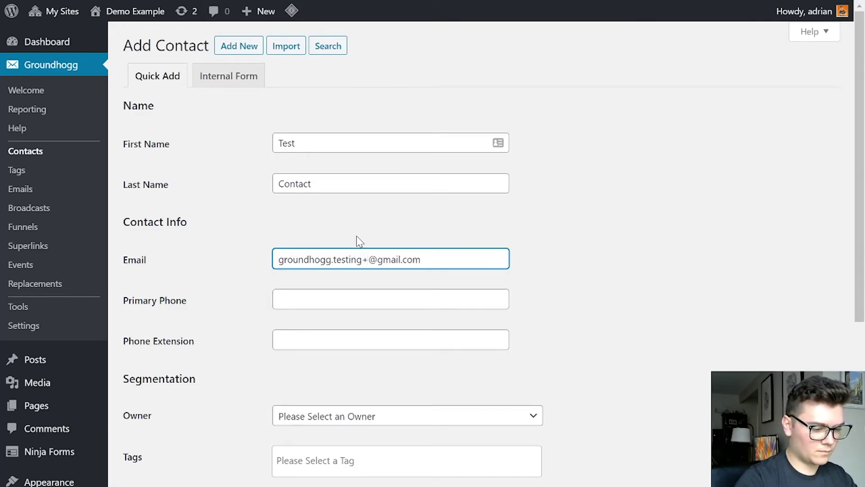
Assign the existing Customer tag to the new contact and create the contact
{"action": "scroll", "coordinate": [518, 371], "scroll_direction": "down", "scroll_amount": 3}
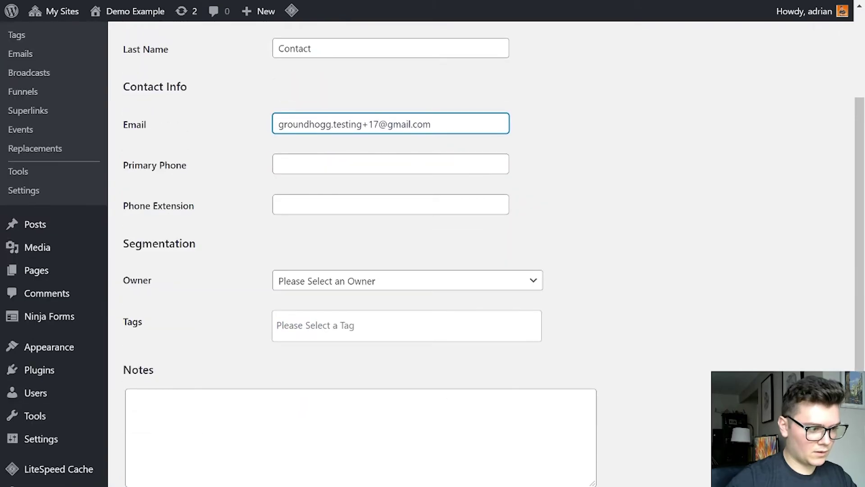
{"action": "left_click", "coordinate": [405, 325]}
{"action": "type", "text": "Customer"}
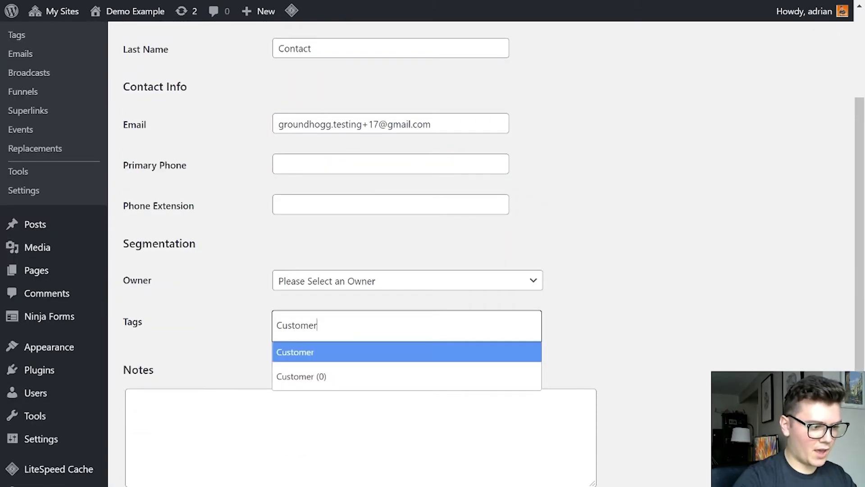
{"action": "left_click", "coordinate": [365, 375]}
{"action": "left_click", "coordinate": [169, 414]}
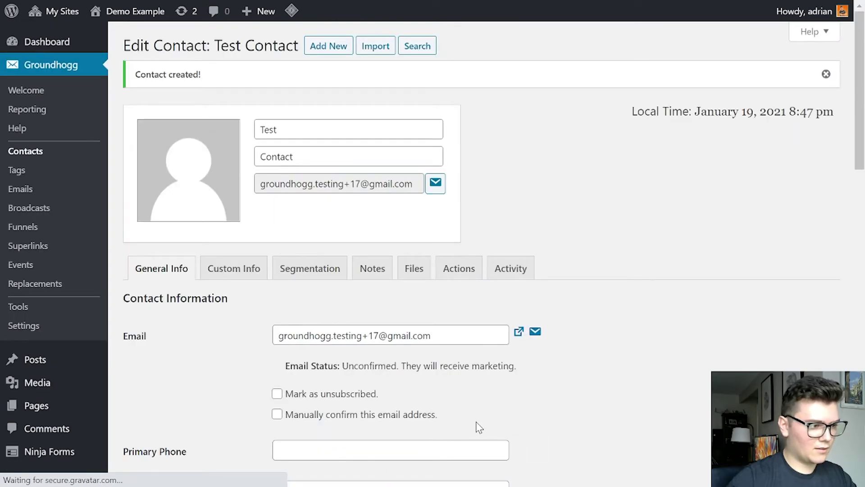
Process the test contact's pending NPS FUNNEL event and review the contact's upcoming events and funnel history
{"action": "left_click", "coordinate": [514, 278]}
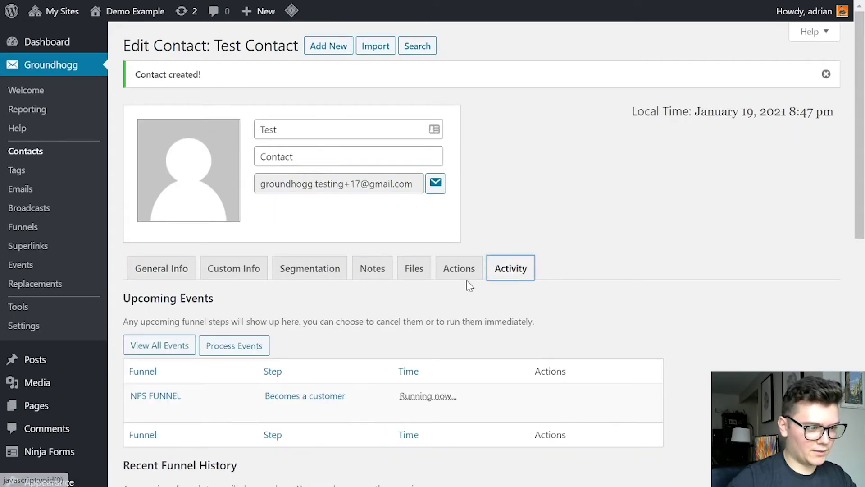
{"action": "left_click", "coordinate": [251, 348]}
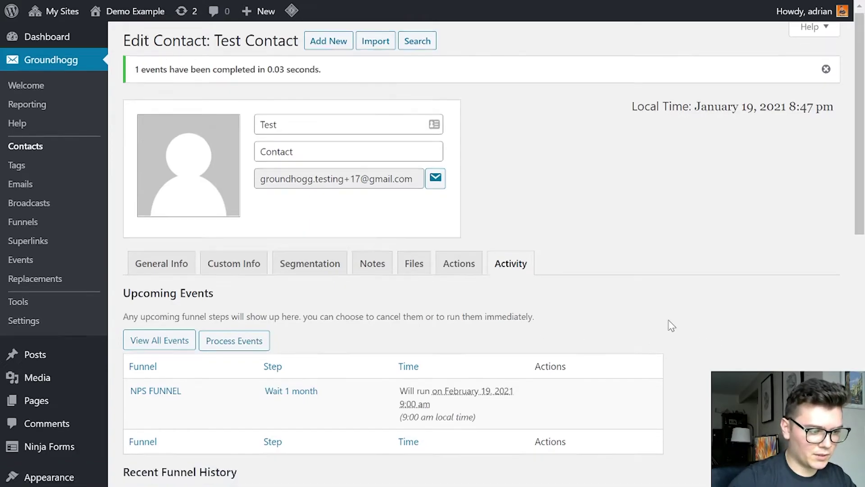
{"action": "scroll", "coordinate": [667, 325], "scroll_direction": "down", "scroll_amount": 5}
{"action": "scroll", "coordinate": [645, 327], "scroll_direction": "up", "scroll_amount": 5}
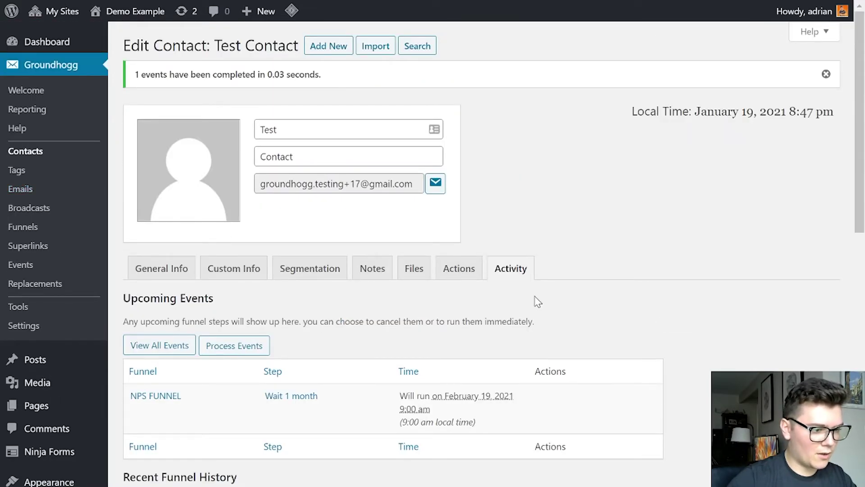
Open the NPS FUNNEL report and review its funnel breakdown, active contacts, conversion rate and abandonment rate
{"action": "scroll", "coordinate": [536, 297], "scroll_direction": "down", "scroll_amount": 3}
{"action": "scroll", "coordinate": [544, 286], "scroll_direction": "up", "scroll_amount": 3}
{"action": "left_click", "coordinate": [51, 230]}
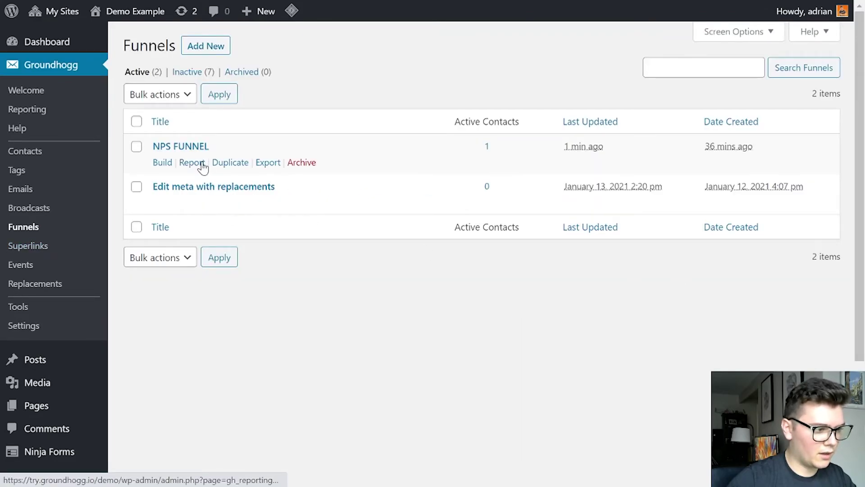
{"action": "left_click", "coordinate": [189, 163]}
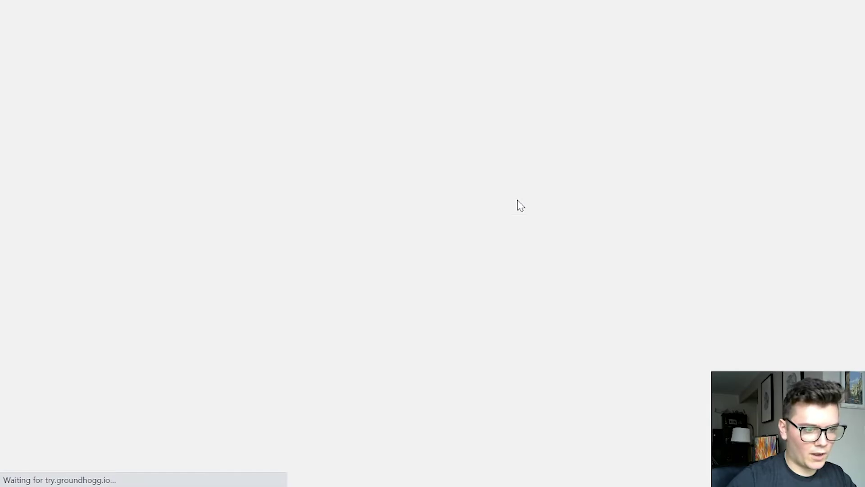
{"action": "scroll", "coordinate": [518, 202], "scroll_direction": "down", "scroll_amount": 3}
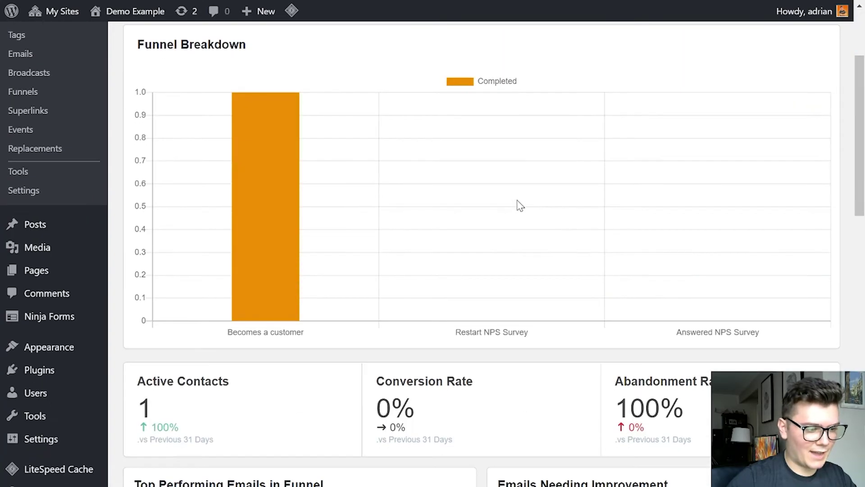
{"action": "scroll", "coordinate": [352, 280], "scroll_direction": "up", "scroll_amount": 3}
{"action": "mouse_move", "coordinate": [281, 321]}
{"action": "scroll", "coordinate": [282, 320], "scroll_direction": "down", "scroll_amount": 3}
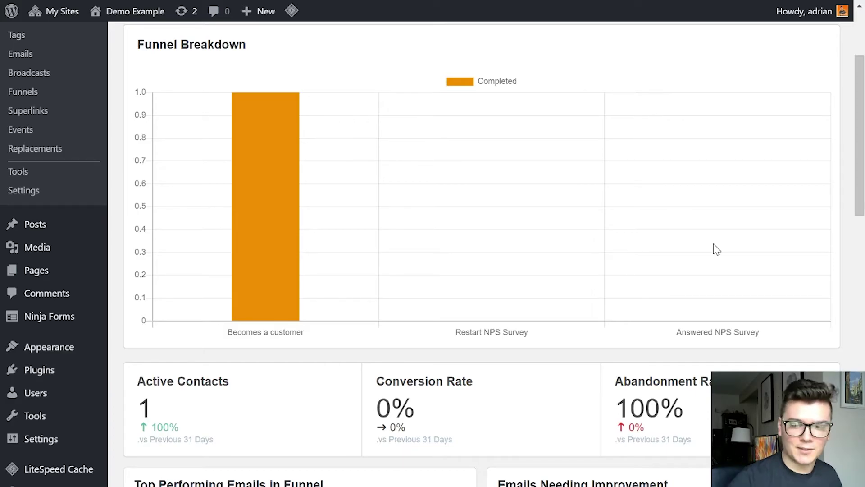
{"action": "scroll", "coordinate": [716, 248], "scroll_direction": "down", "scroll_amount": 6}
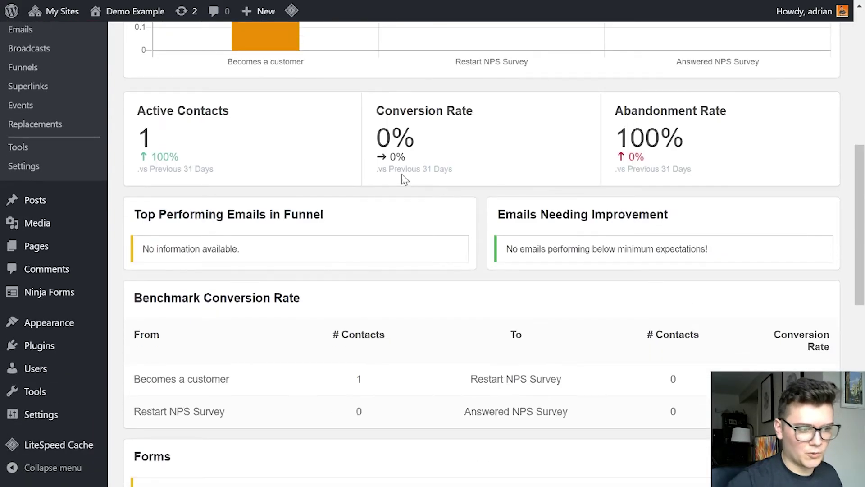
{"action": "scroll", "coordinate": [580, 185], "scroll_direction": "up", "scroll_amount": 7}
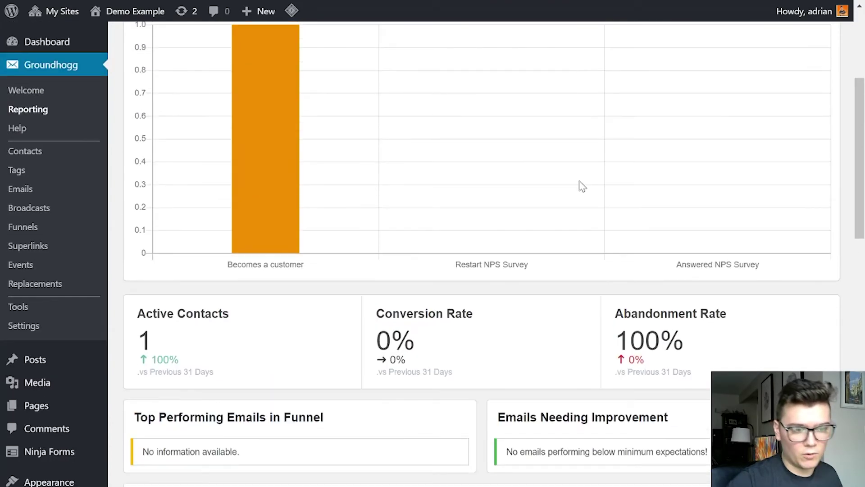
{"action": "scroll", "coordinate": [692, 343], "scroll_direction": "down", "scroll_amount": 10}
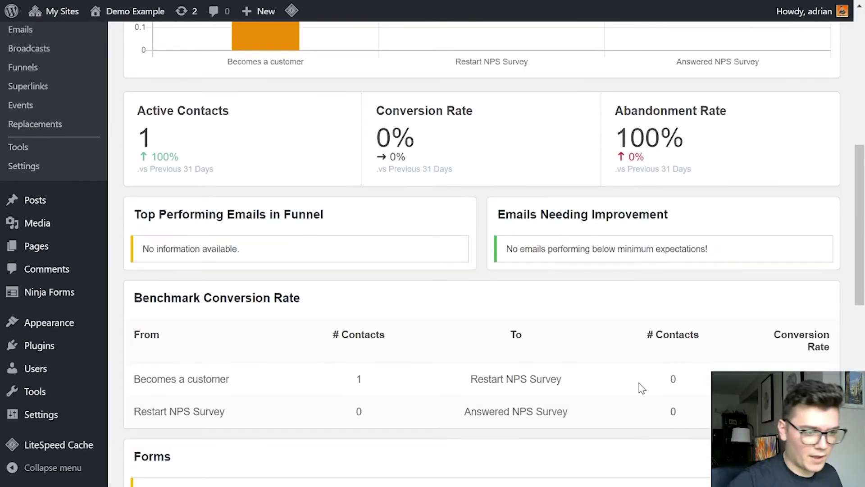
Examine the report's benchmark conversion rates and the activity of each funnel step
{"action": "left_click_drag", "start_coordinate": [187, 243], "coordinate": [572, 277]}
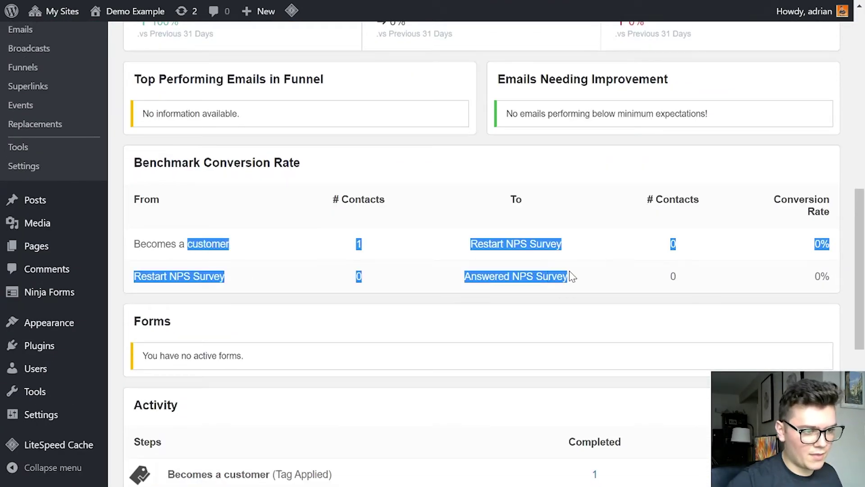
{"action": "left_click", "coordinate": [649, 235]}
{"action": "scroll", "coordinate": [439, 261], "scroll_direction": "down", "scroll_amount": 1}
{"action": "scroll", "coordinate": [370, 253], "scroll_direction": "up", "scroll_amount": 4}
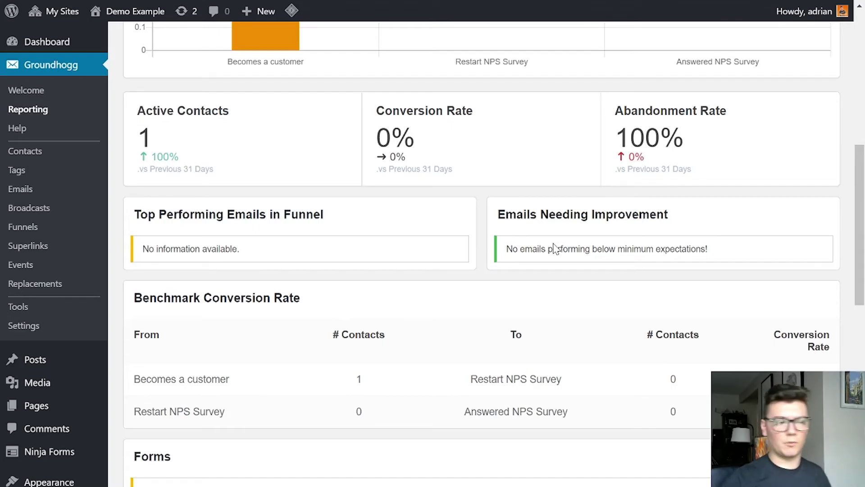
{"action": "scroll", "coordinate": [618, 359], "scroll_direction": "down", "scroll_amount": 10}
{"action": "scroll", "coordinate": [613, 399], "scroll_direction": "up", "scroll_amount": 5}
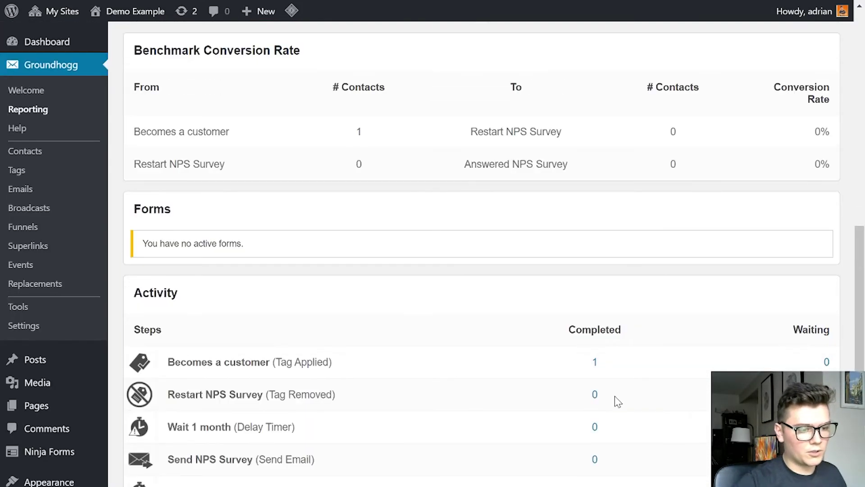
{"action": "scroll", "coordinate": [615, 398], "scroll_direction": "up", "scroll_amount": 10}
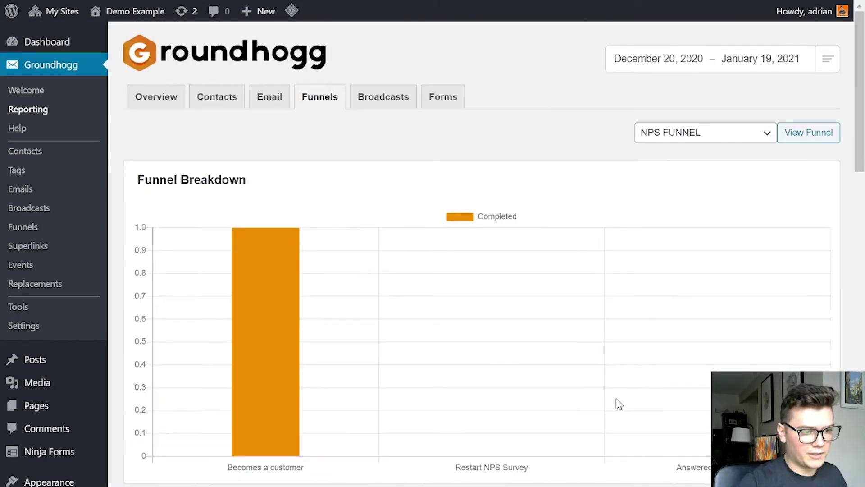
Search the contacts for those that include the NPS 1 tag and review the resulting list
{"action": "left_click", "coordinate": [68, 153]}
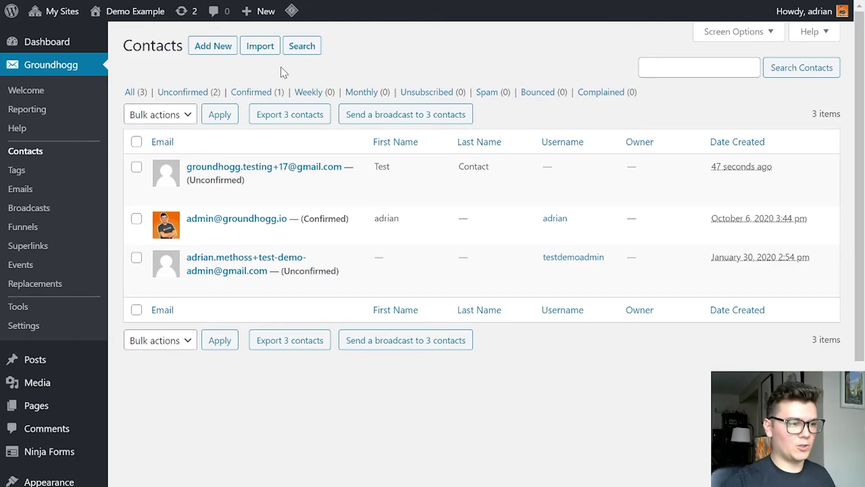
{"action": "left_click", "coordinate": [315, 47]}
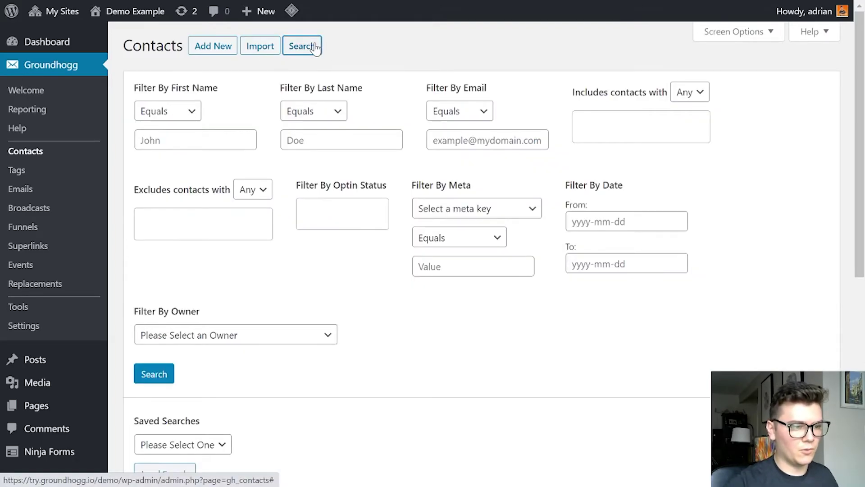
{"action": "scroll", "coordinate": [424, 388], "scroll_direction": "down", "scroll_amount": 5}
{"action": "scroll", "coordinate": [407, 276], "scroll_direction": "up", "scroll_amount": 5}
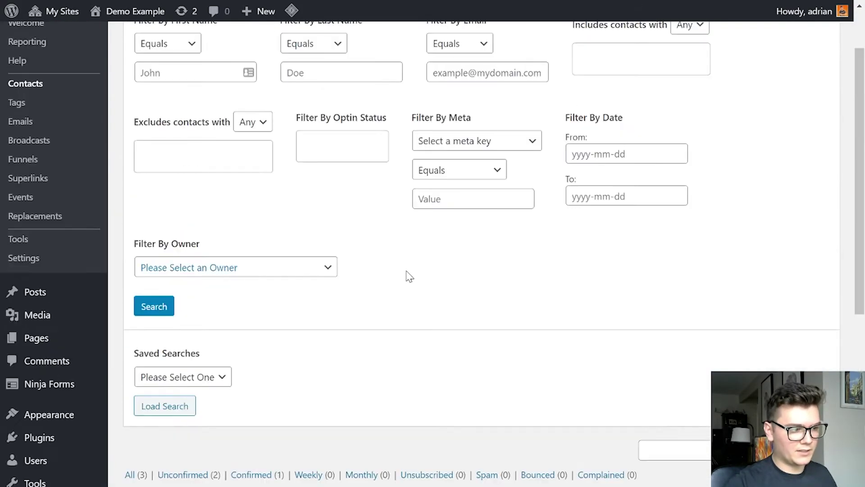
{"action": "left_click", "coordinate": [641, 127]}
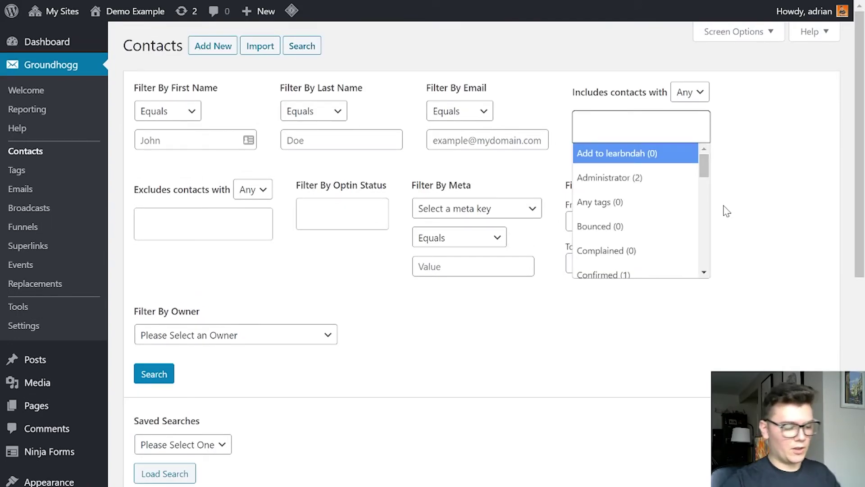
{"action": "type", "text": "NPS"}
{"action": "key", "text": "Down"}
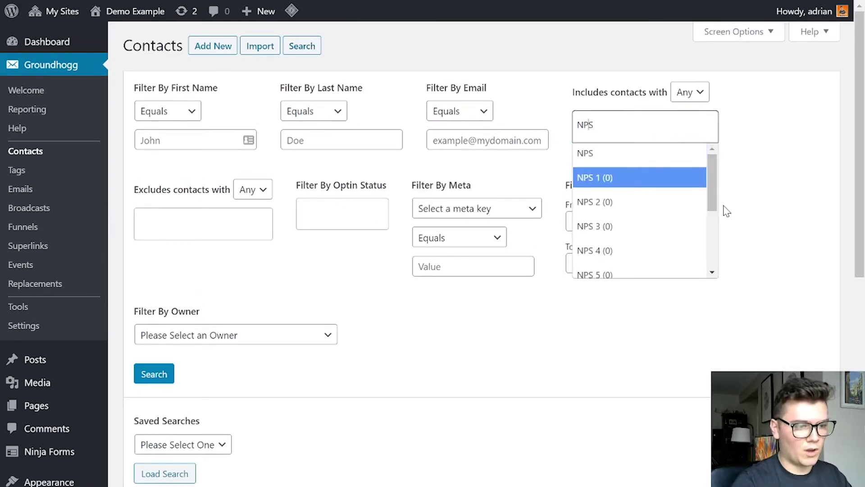
{"action": "key", "text": "Return"}
{"action": "left_click", "coordinate": [161, 380]}
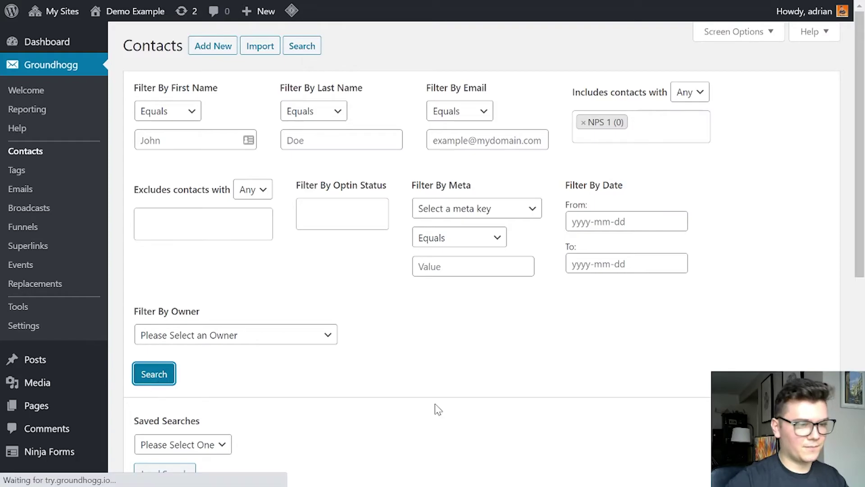
{"action": "scroll", "coordinate": [597, 392], "scroll_direction": "down", "scroll_amount": 6}
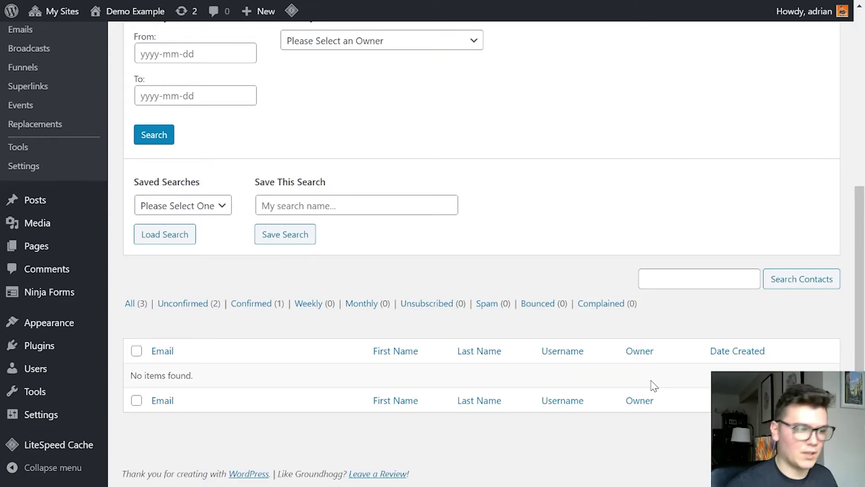
{"action": "scroll", "coordinate": [556, 386], "scroll_direction": "up", "scroll_amount": 6}
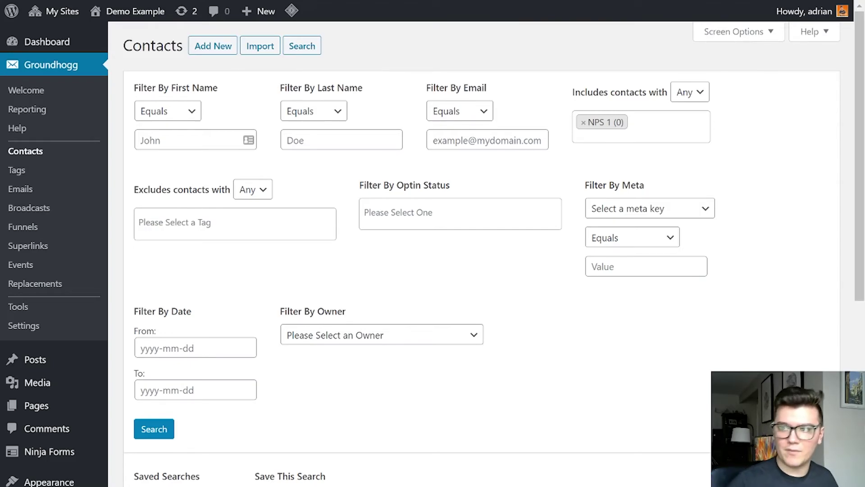
Create a new funnel from the Start From Scratch template
{"action": "left_click", "coordinate": [68, 226]}
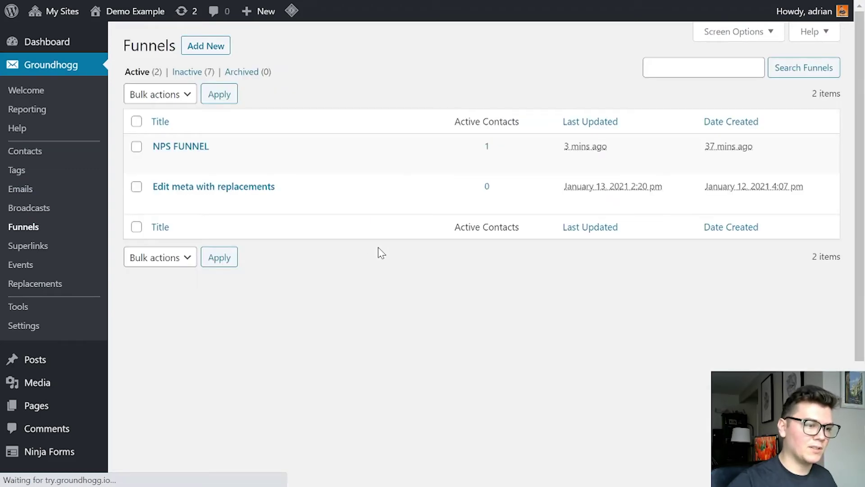
{"action": "left_click", "coordinate": [210, 50]}
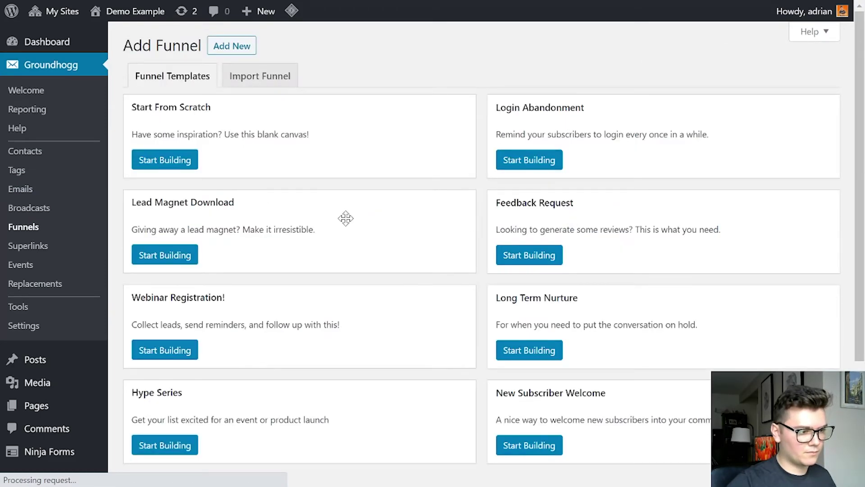
{"action": "left_click", "coordinate": [189, 165]}
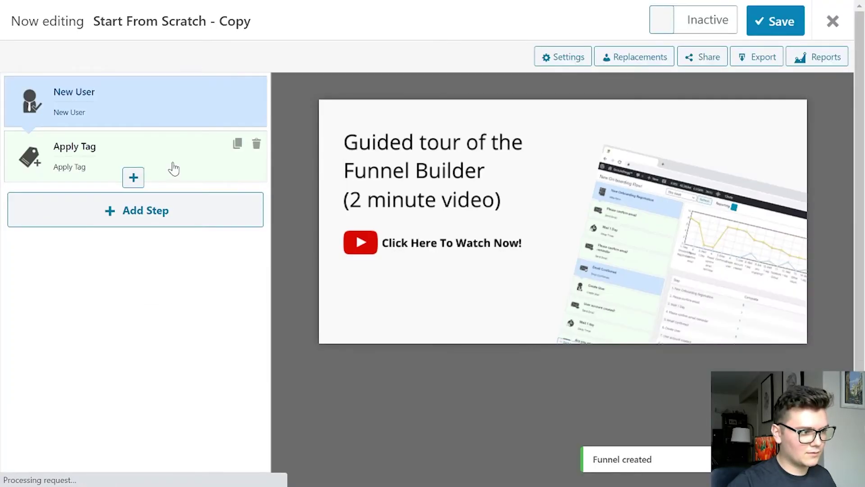
Rename the new funnel as "HANDLE NEGATIVE NPS"
{"action": "left_click", "coordinate": [166, 23]}
{"action": "key", "text": "ctrl+a"}
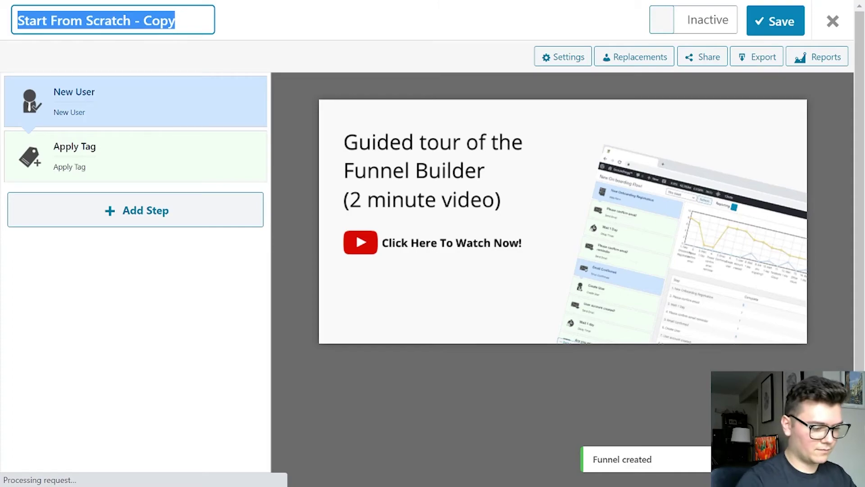
{"action": "type", "text": "HANDLES"}
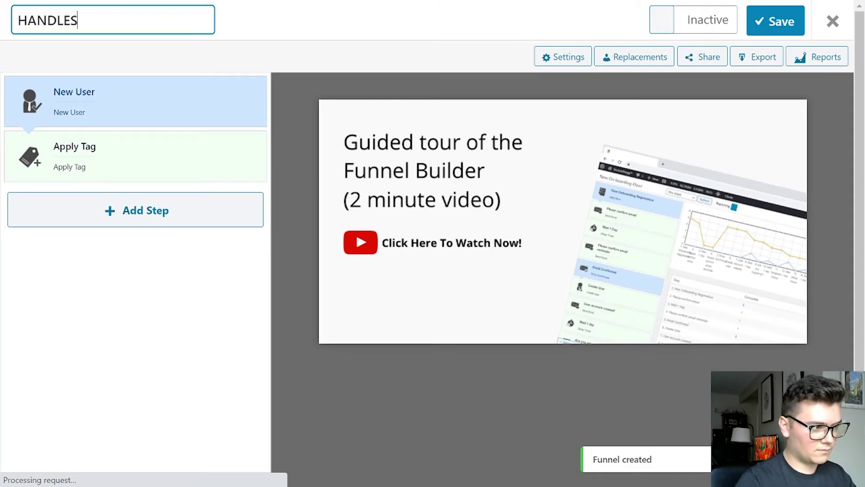
{"action": "key", "text": "BackSpace"}
{"action": "type", "text": "NEGATIV E"}
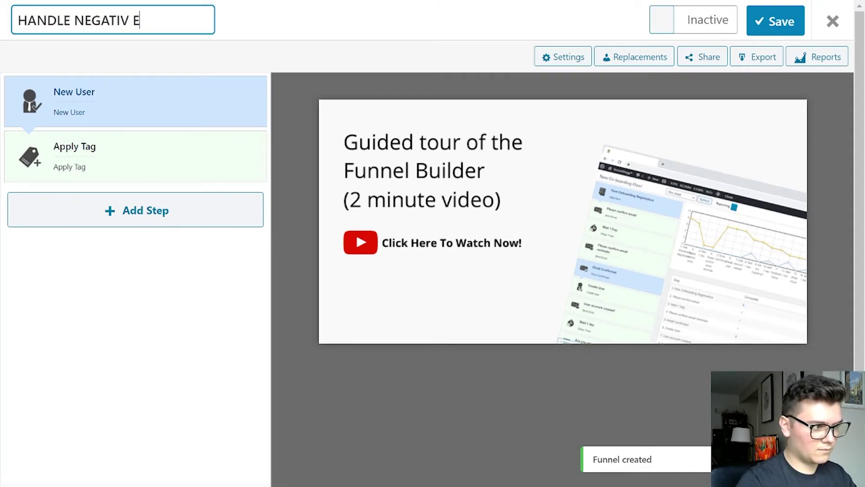
{"action": "key", "text": "BackSpace"}
{"action": "key", "text": "BackSpace"}
{"action": "type", "text": "E NPS"}
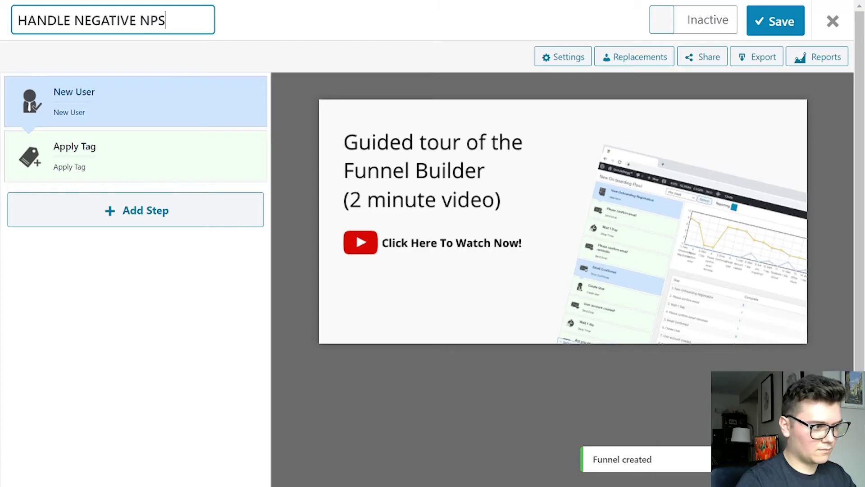
{"action": "left_click", "coordinate": [314, 36]}
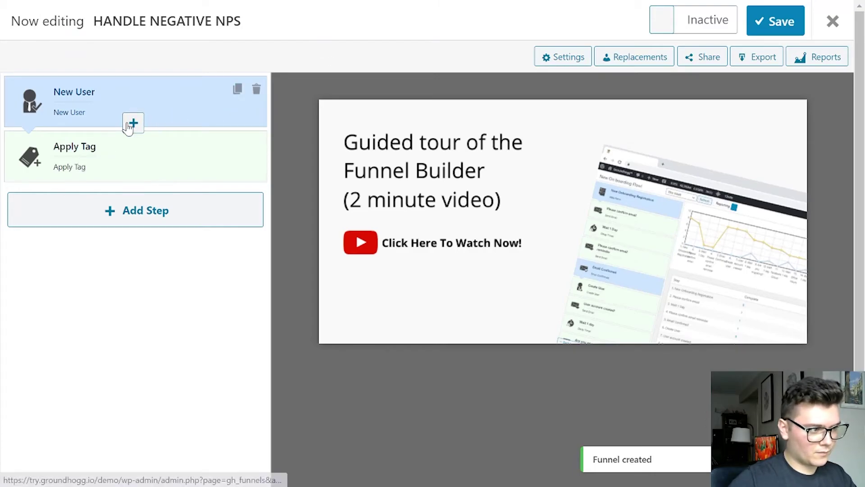
Add a Tag Applied benchmark after the New User benchmark and delete the New User benchmark
{"action": "left_click", "coordinate": [132, 123]}
{"action": "left_click", "coordinate": [293, 241]}
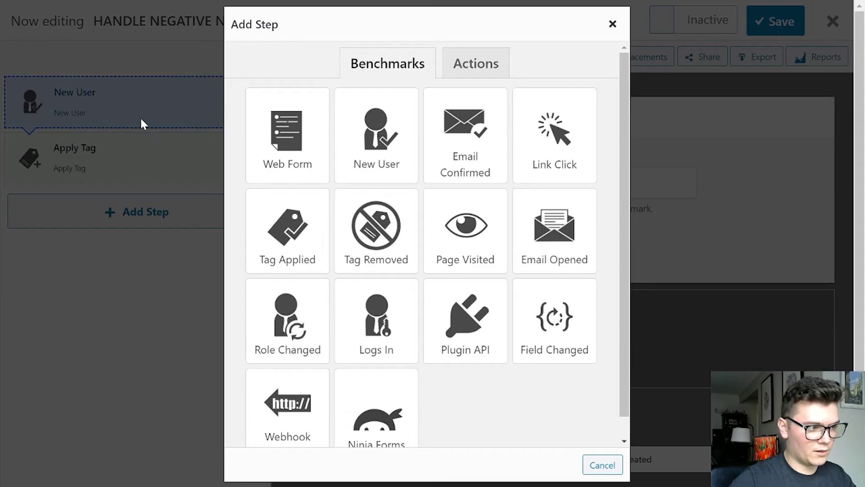
{"action": "left_click", "coordinate": [257, 89]}
{"action": "left_click", "coordinate": [496, 78]}
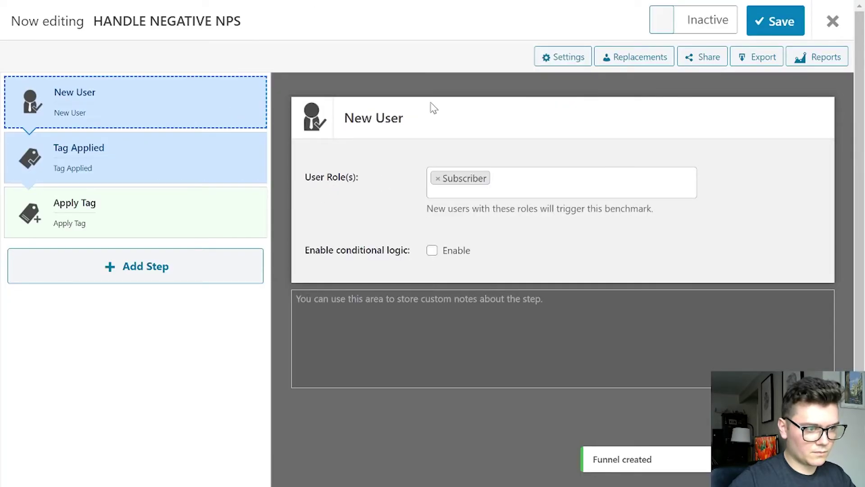
Rename the Tag Applied benchmark as "Negative NPS Score"
{"action": "left_click", "coordinate": [388, 119]}
{"action": "type", "text": "Negatvie"}
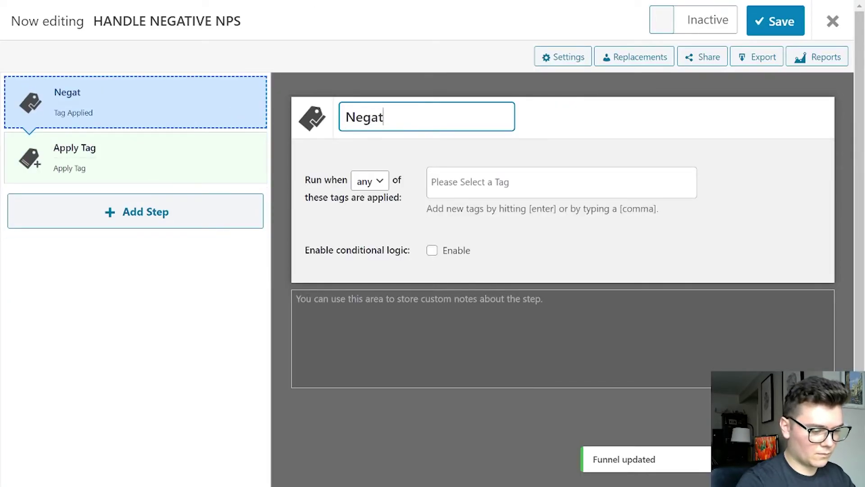
{"action": "key", "text": "BackSpace"}
{"action": "key", "text": "BackSpace"}
{"action": "key", "text": "BackSpace"}
{"action": "key", "text": "BackSpace"}
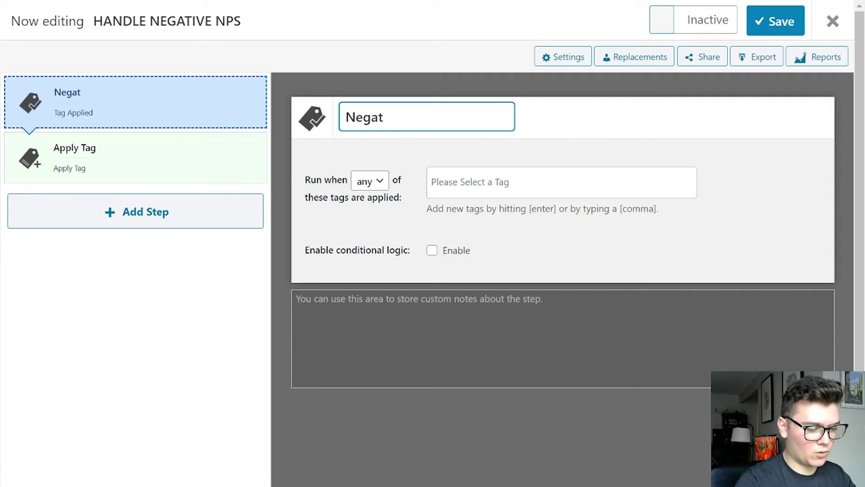
{"action": "type", "text": "ive NPS Score"}
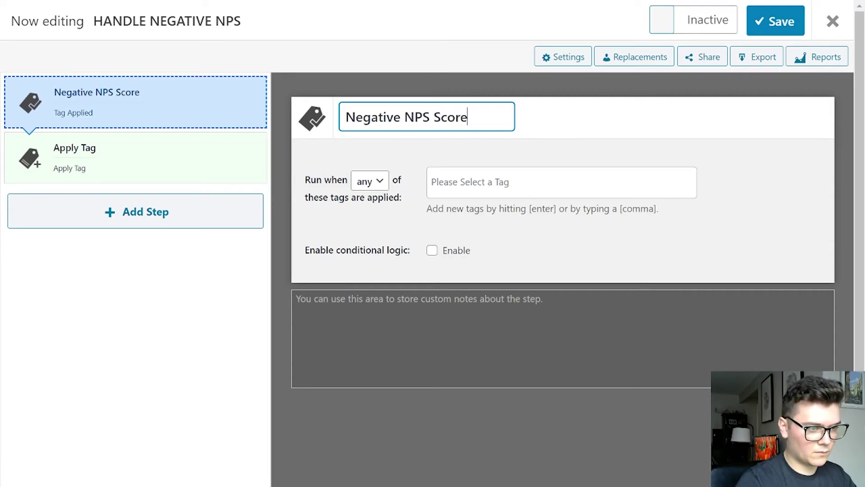
Add the NPS 1 and NPS 2 tags to the Negative NPS Score benchmark's trigger tags
{"action": "left_click", "coordinate": [585, 185]}
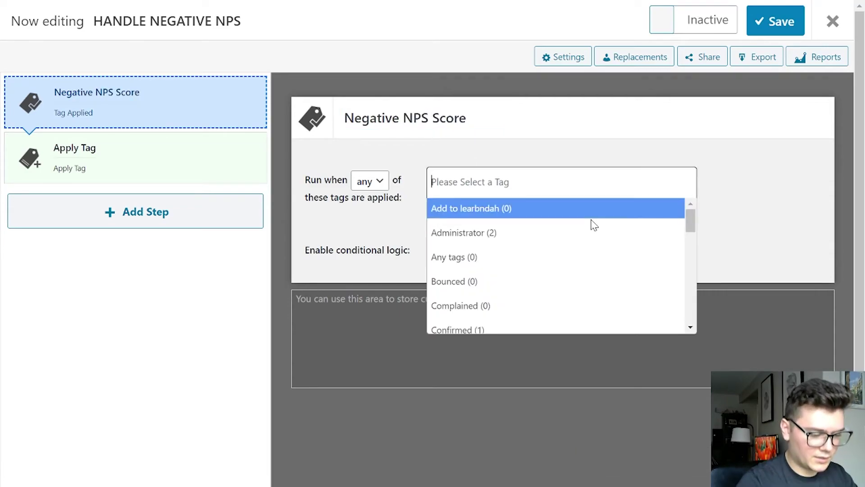
{"action": "type", "text": "NPS 1"}
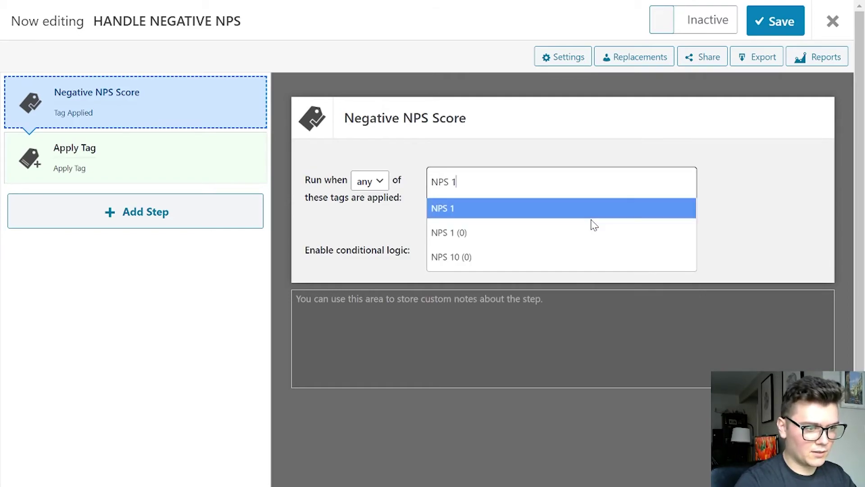
{"action": "key", "text": "Return"}
{"action": "type", "text": "NPS"}
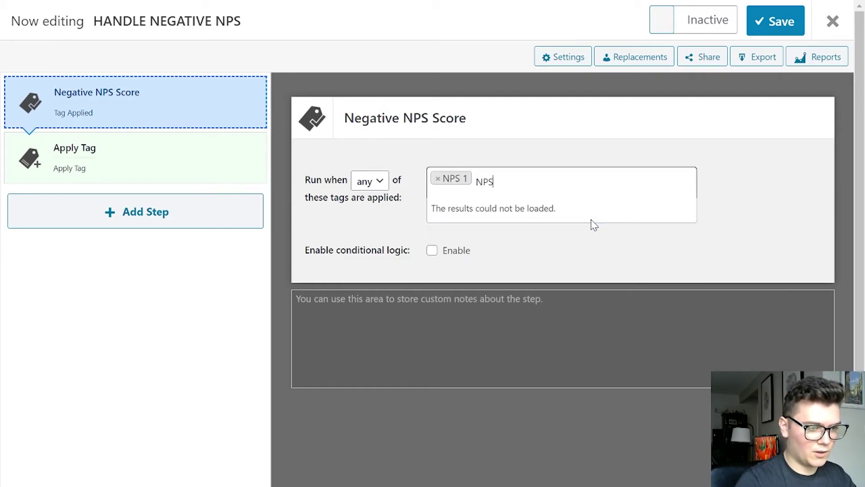
{"action": "key", "text": "Down"}
{"action": "key", "text": "Down"}
{"action": "key", "text": "Return"}
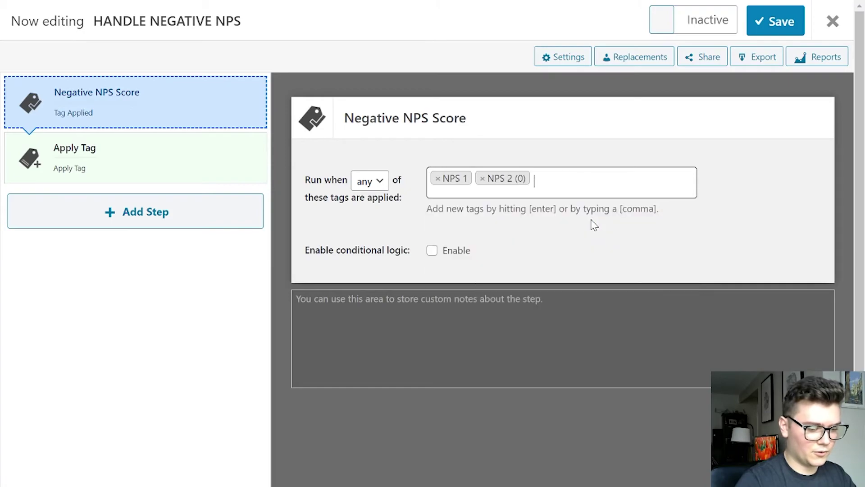
Add the NPS 6 tag to the tags that trigger the Negative NPS Score benchmark
{"action": "type", "text": "NPS"}
{"action": "key", "text": "Down"}
{"action": "key", "text": "Down"}
{"action": "key", "text": "Down"}
{"action": "key", "text": "Down"}
{"action": "key", "text": "Up"}
{"action": "key", "text": "Up"}
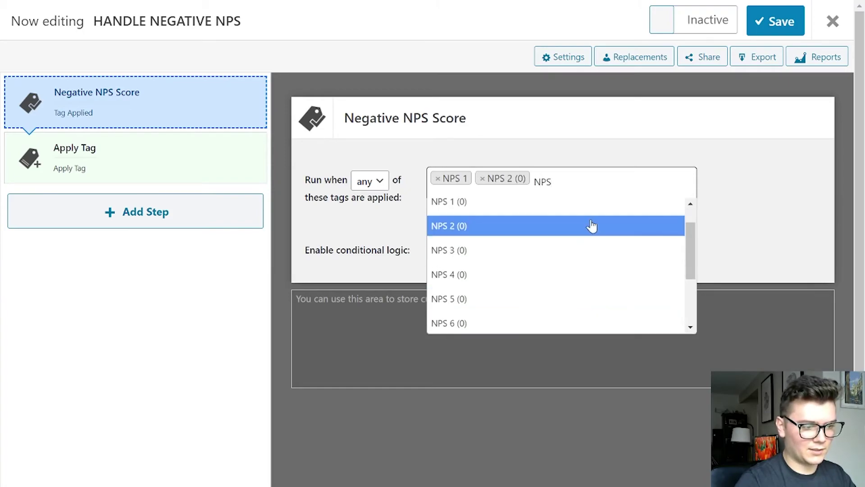
{"action": "key", "text": "Up"}
{"action": "key", "text": "Down"}
{"action": "key", "text": "Down"}
{"action": "key", "text": "Down"}
{"action": "key", "text": "Up"}
{"action": "key", "text": "Up"}
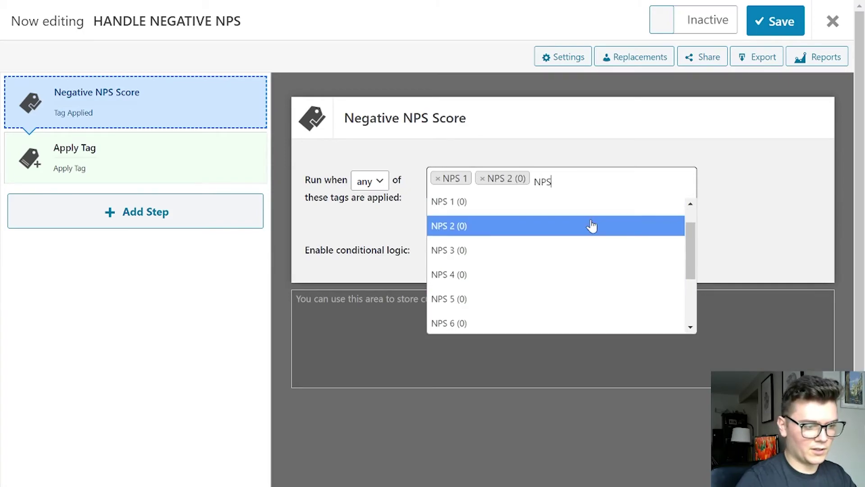
{"action": "left_click", "coordinate": [491, 326]}
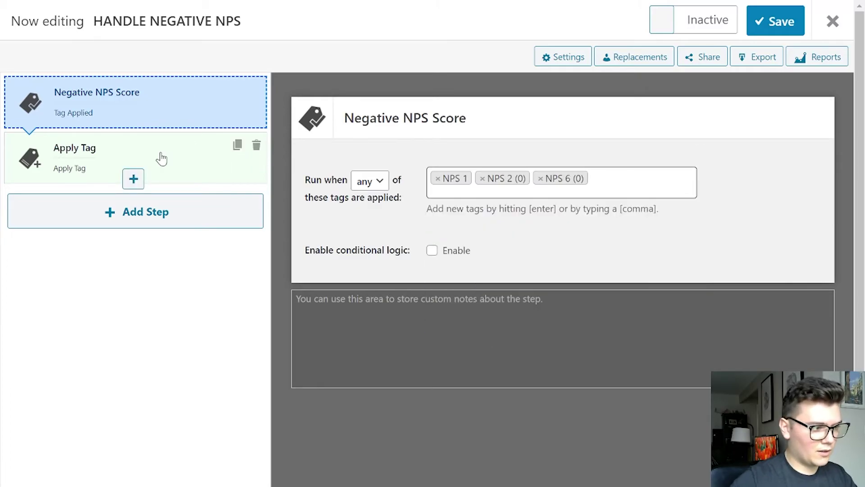
Insert a Send Email action directly after the Negative NPS Score benchmark
{"action": "left_click", "coordinate": [135, 124]}
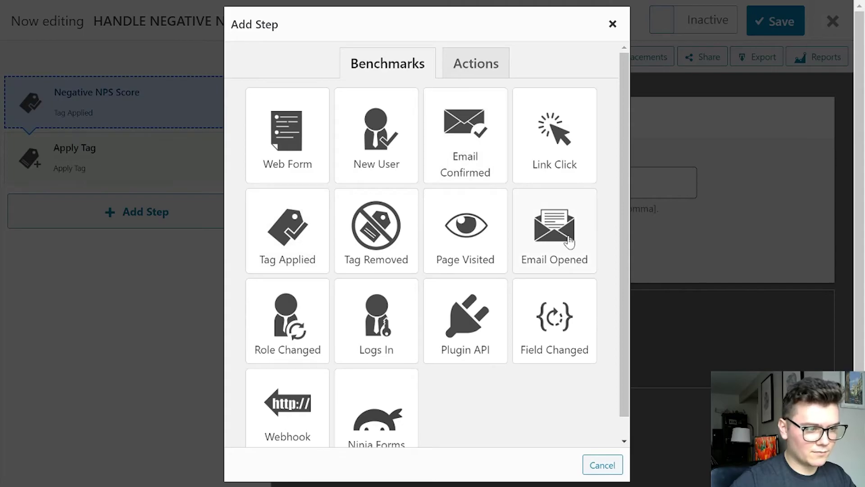
{"action": "scroll", "coordinate": [571, 241], "scroll_direction": "down", "scroll_amount": 1}
{"action": "left_click", "coordinate": [471, 54]}
{"action": "left_click", "coordinate": [289, 122]}
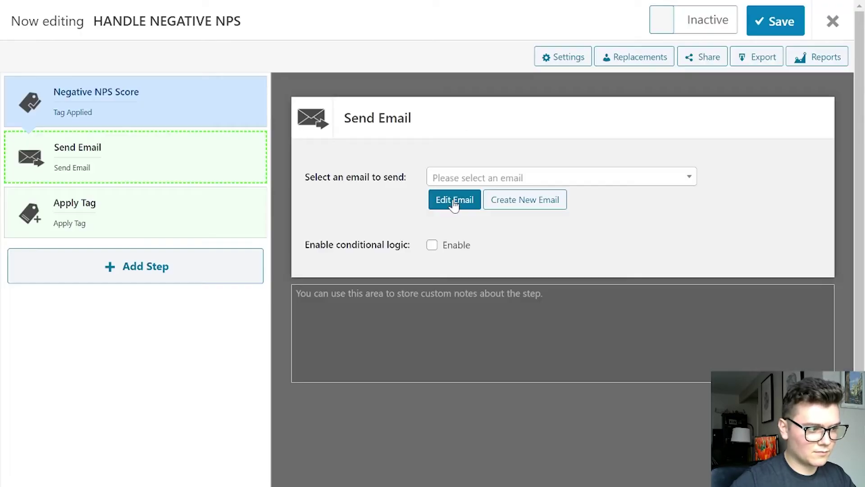
Rename the Send Email action as "What ca we do better?"
{"action": "mouse_move", "coordinate": [81, 173]}
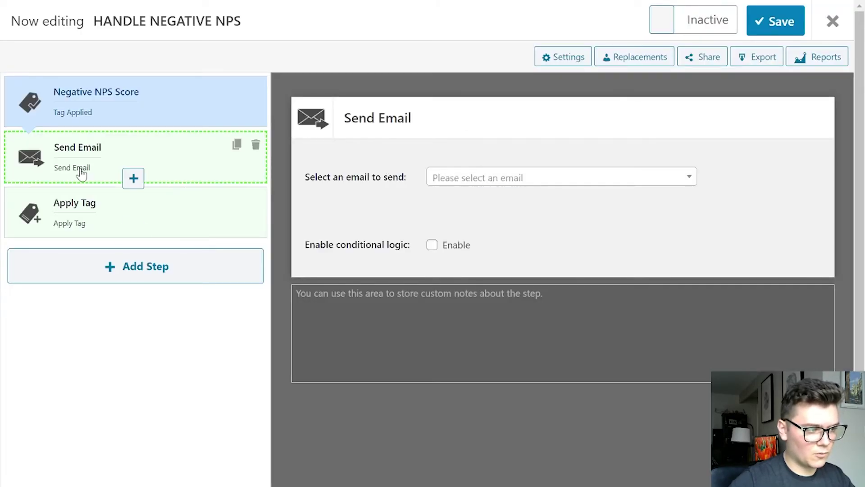
{"action": "left_click", "coordinate": [365, 118]}
{"action": "type", "text": "What c"}
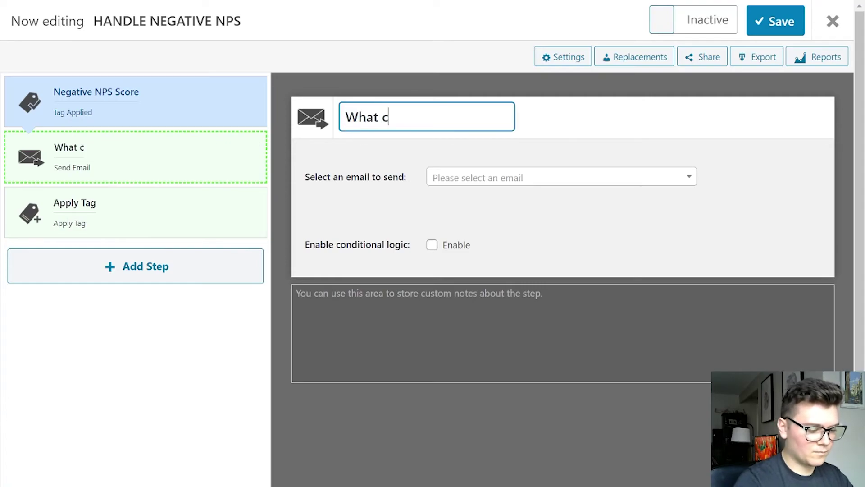
{"action": "type", "text": "a we do better"}
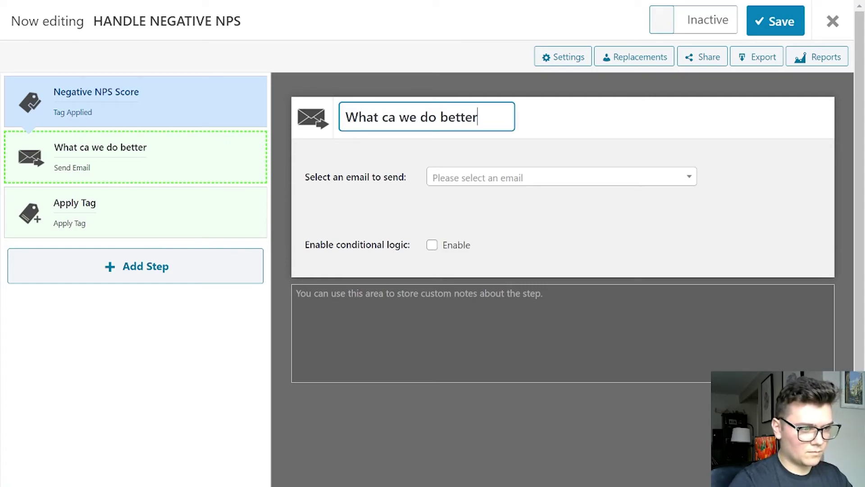
{"action": "type", "text": "?"}
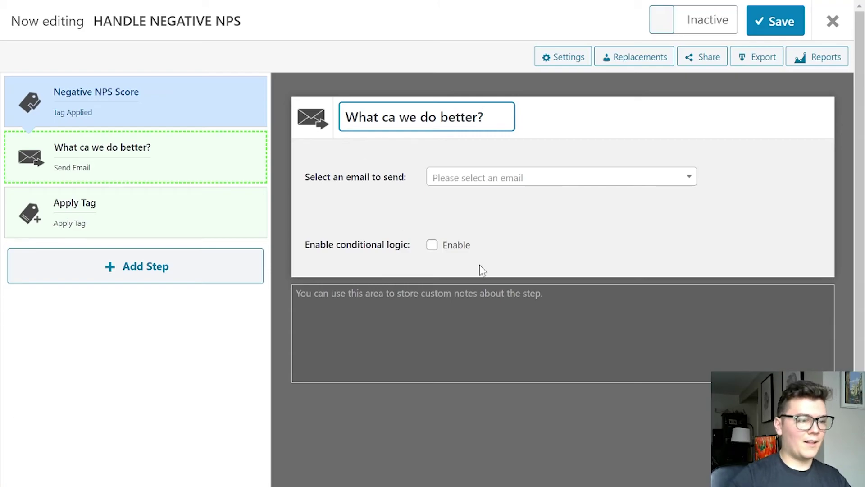
{"action": "left_click", "coordinate": [481, 302]}
{"action": "left_click", "coordinate": [662, 251]}
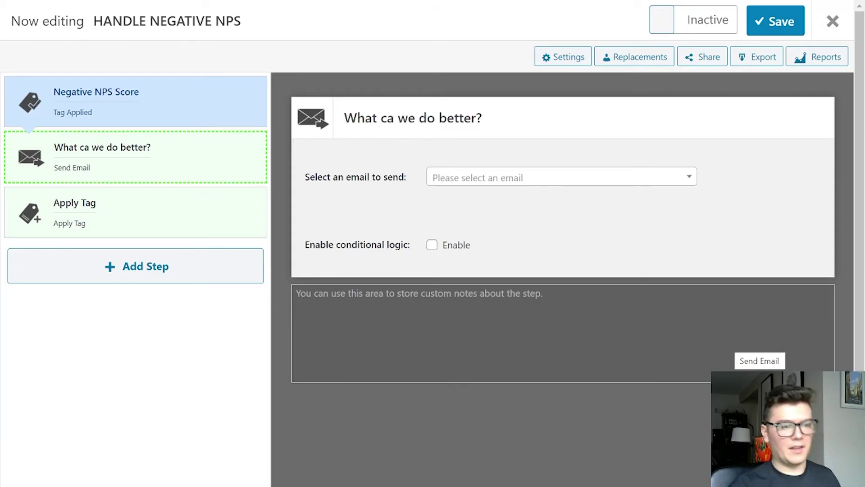
Reopen the Negative NPS Score benchmark and save the HANDLE NEGATIVE NPS funnel after leaving full-screen view
{"action": "left_click", "coordinate": [145, 110]}
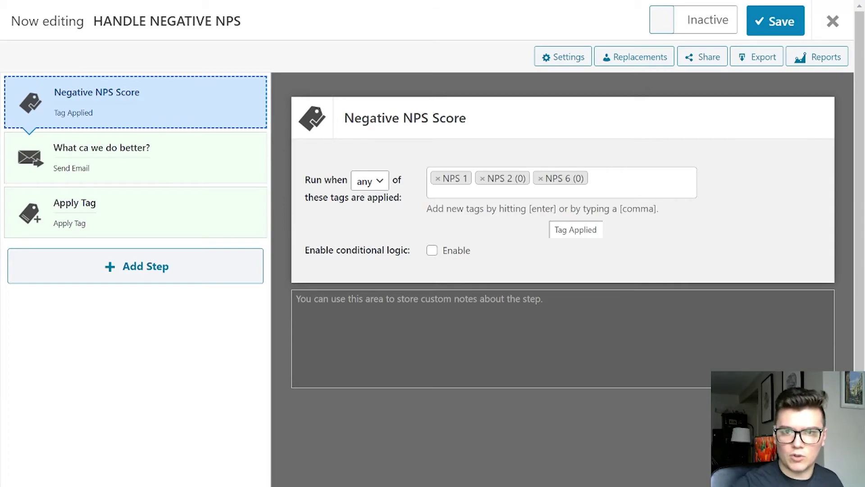
{"action": "scroll", "coordinate": [684, 299], "scroll_direction": "down", "scroll_amount": 2}
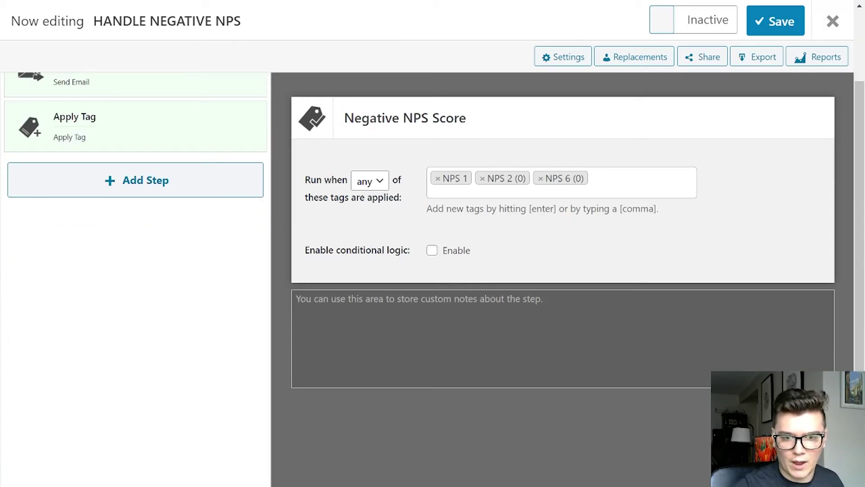
{"action": "scroll", "coordinate": [848, 331], "scroll_direction": "up", "scroll_amount": 2}
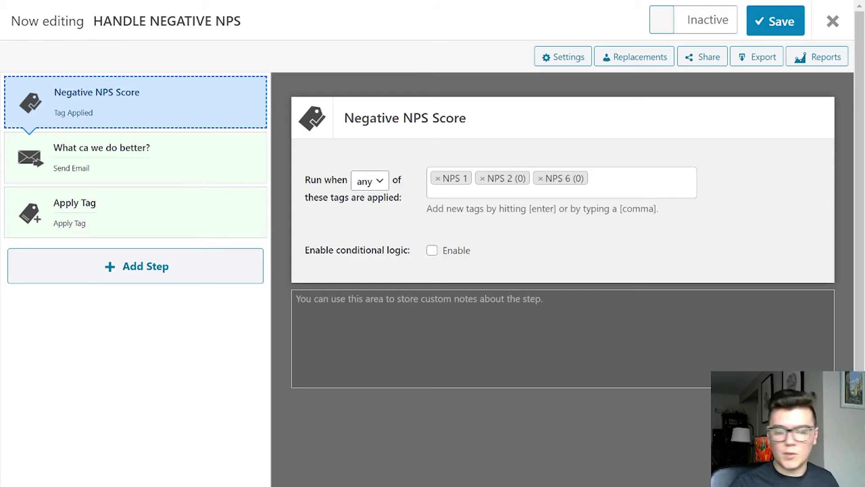
{"action": "mouse_move", "coordinate": [442, 58]}
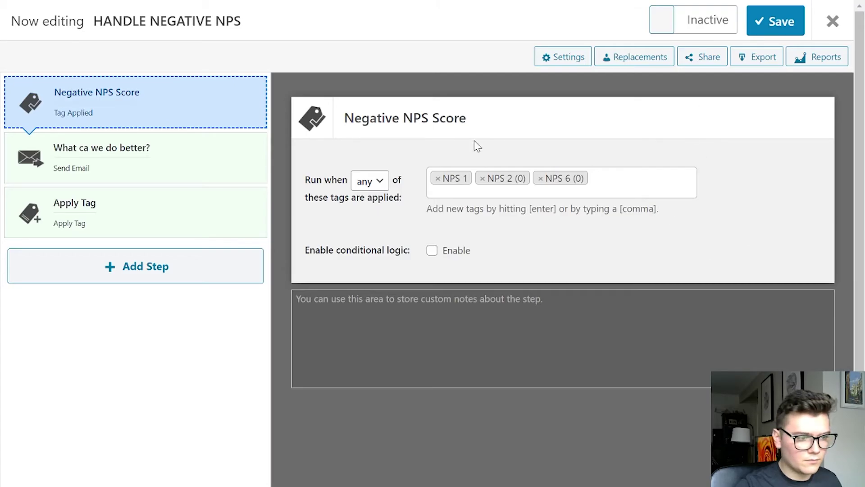
{"action": "left_click", "coordinate": [435, 39]}
{"action": "key", "text": "F11"}
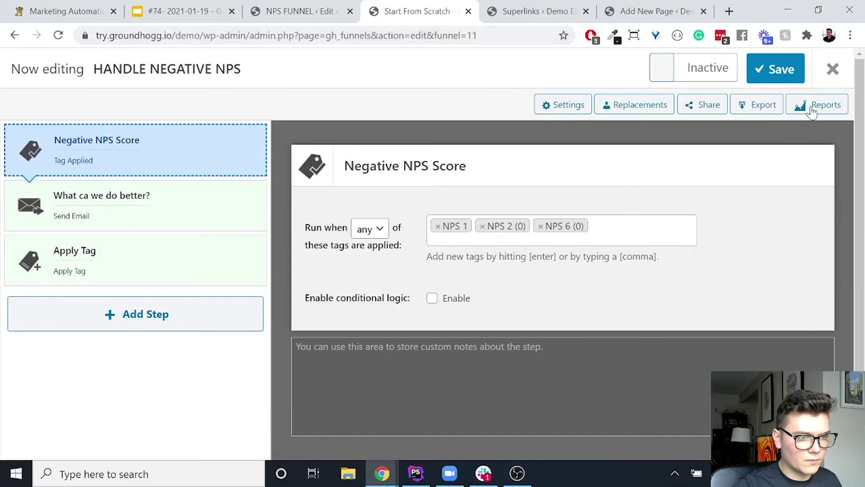
{"action": "left_click", "coordinate": [782, 72]}
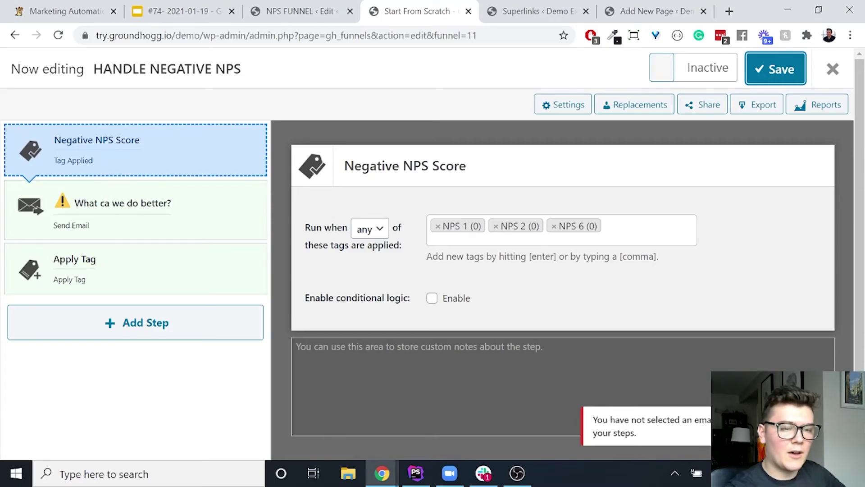
Switch to the NPS FUNNEL editor and get the funnel's share link
{"action": "left_click", "coordinate": [332, 8]}
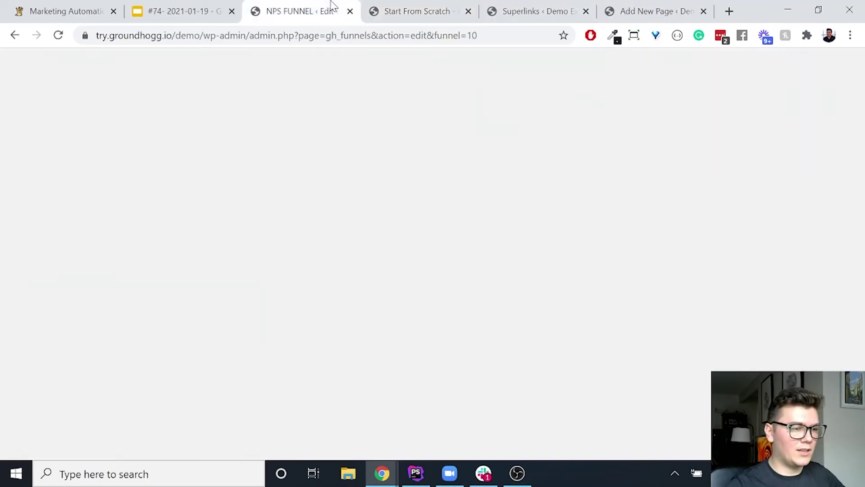
{"action": "left_click", "coordinate": [640, 111]}
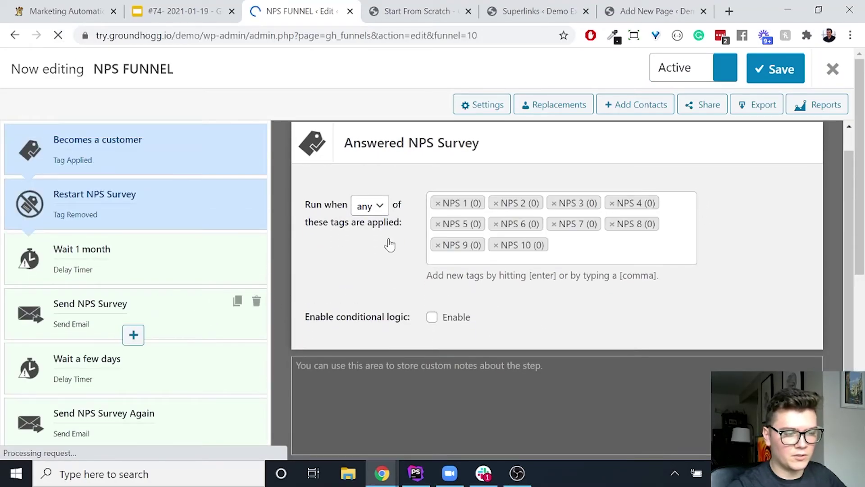
{"action": "left_click", "coordinate": [702, 108]}
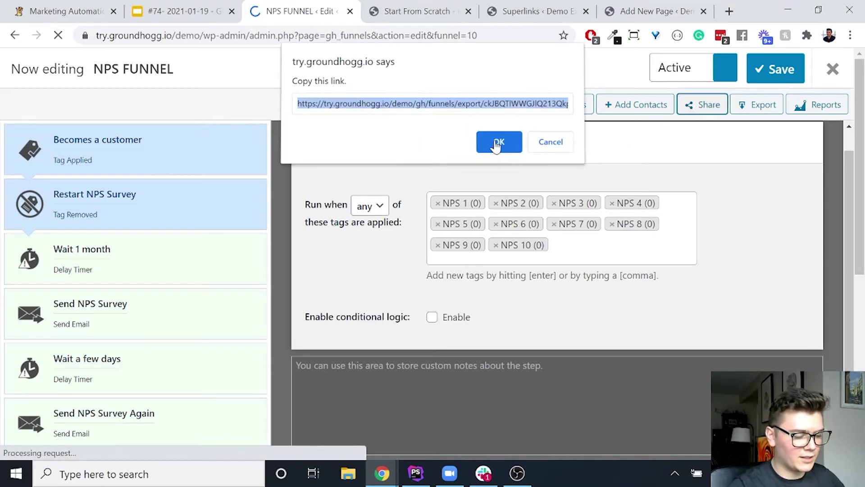
{"action": "left_click", "coordinate": [497, 146]}
{"action": "left_click", "coordinate": [707, 113]}
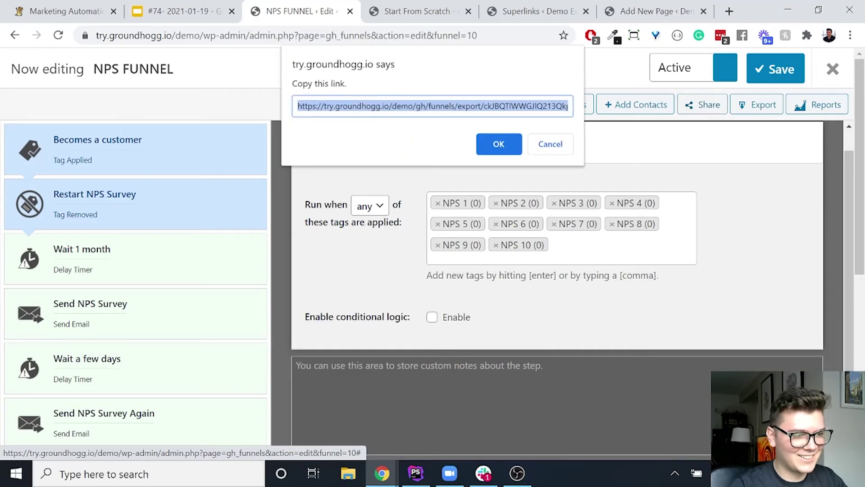
{"action": "left_click", "coordinate": [503, 136]}
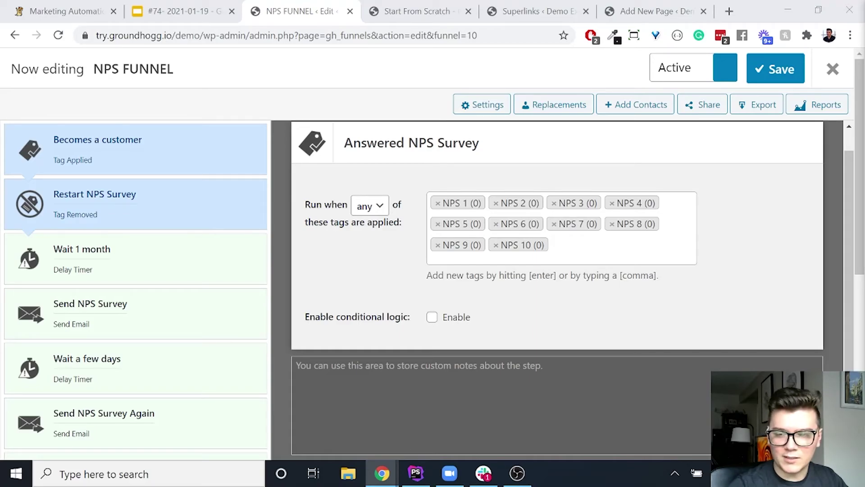
{"action": "scroll", "coordinate": [615, 305], "scroll_direction": "down", "scroll_amount": 1}
{"action": "scroll", "coordinate": [615, 305], "scroll_direction": "up", "scroll_amount": 2}
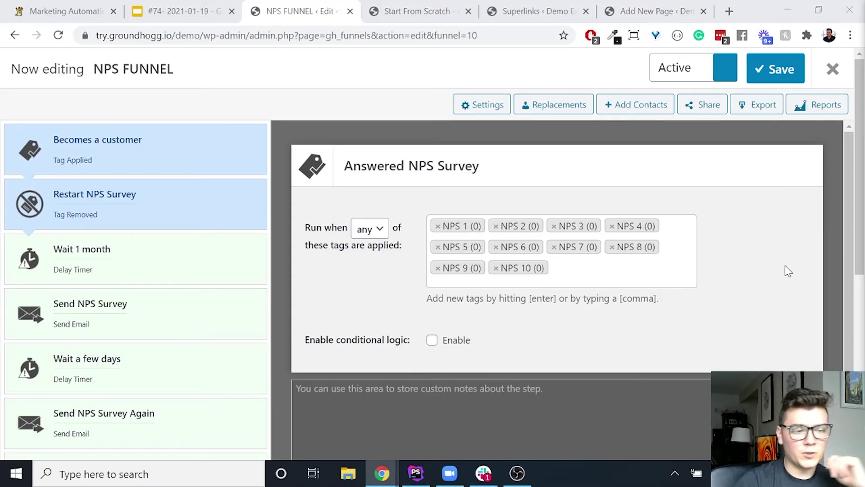
{"action": "scroll", "coordinate": [797, 305], "scroll_direction": "down", "scroll_amount": 1}
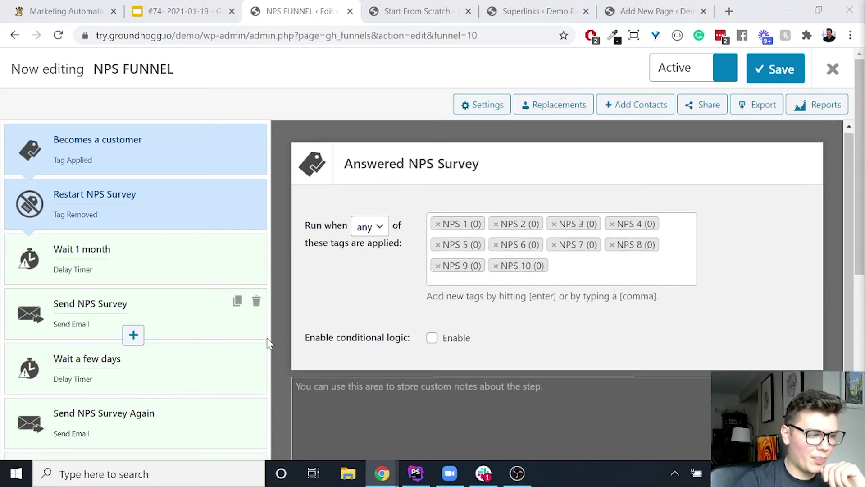
{"action": "scroll", "coordinate": [241, 371], "scroll_direction": "down", "scroll_amount": 6}
{"action": "scroll", "coordinate": [276, 380], "scroll_direction": "up", "scroll_amount": 1}
{"action": "scroll", "coordinate": [203, 295], "scroll_direction": "up", "scroll_amount": 6}
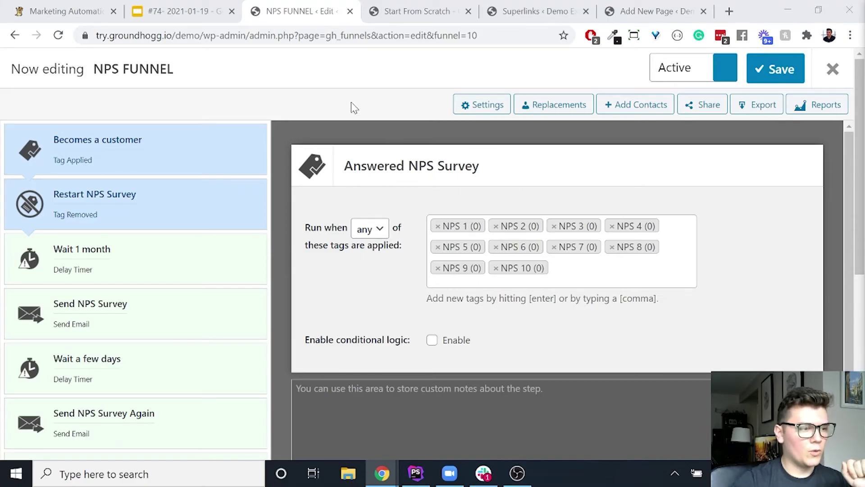
{"action": "left_click", "coordinate": [194, 9]}
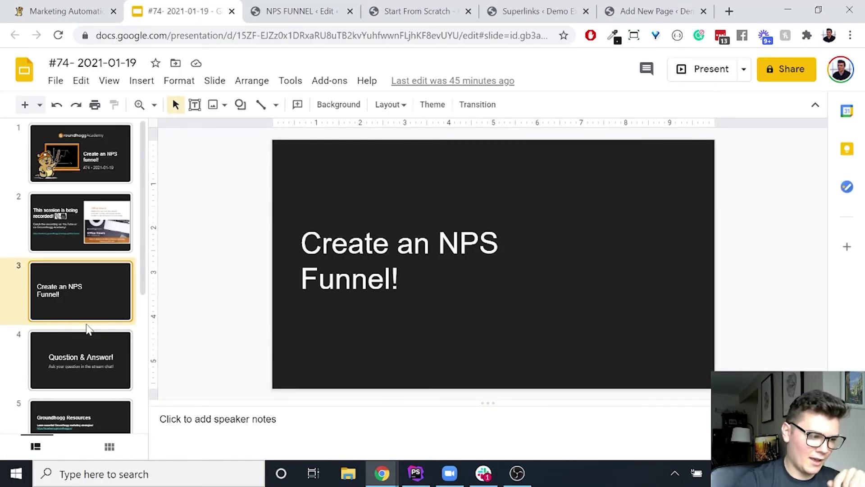
{"action": "key", "text": "Down"}
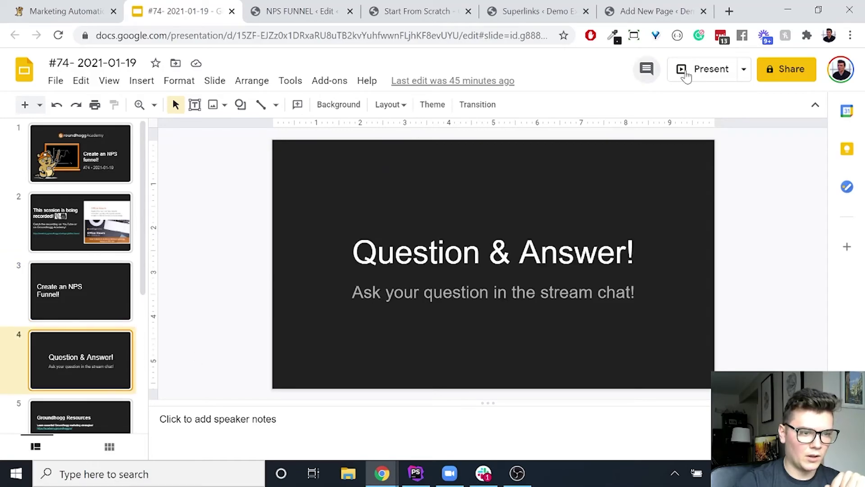
{"action": "left_click", "coordinate": [710, 68]}
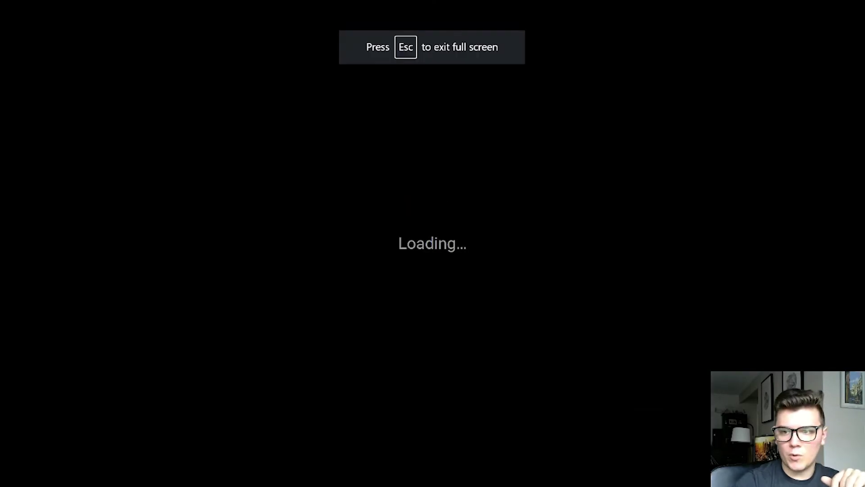